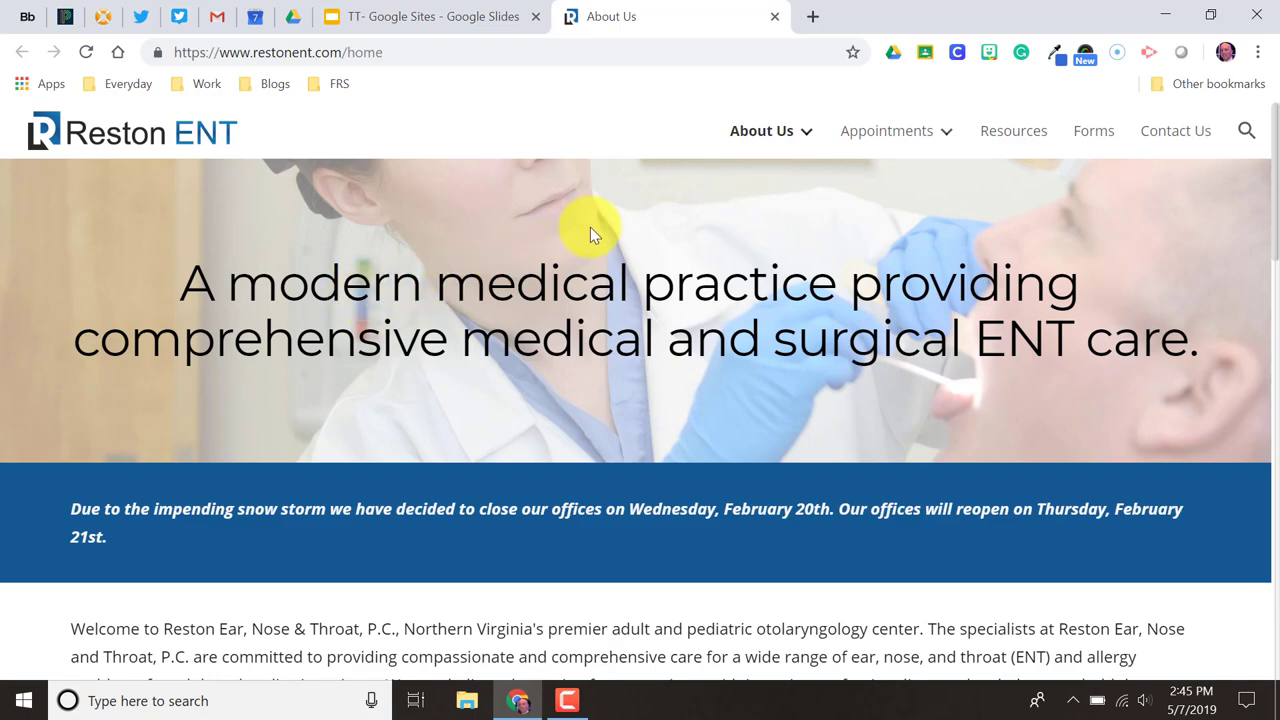
- Look over the Reston ENT home page and the subpages listed under Appointments
scroll(632, 202, down, 3)
scroll(671, 214, up, 3)
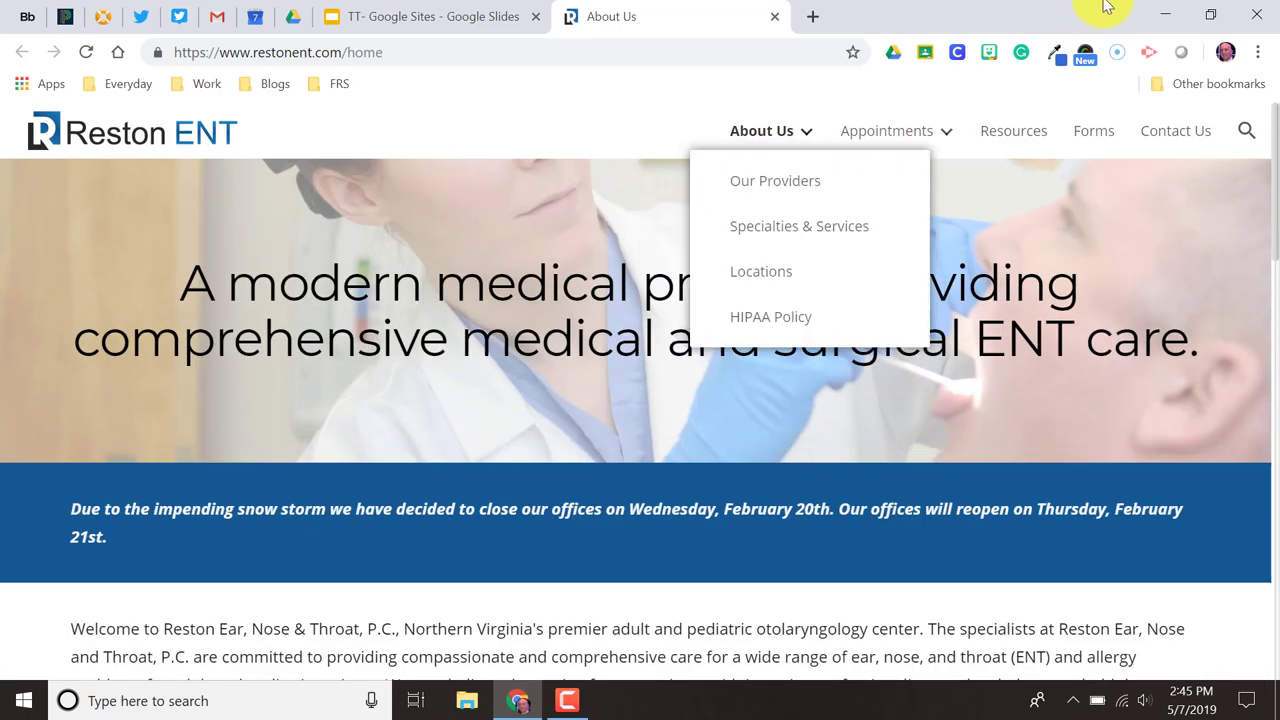
mouse_move(943, 134)
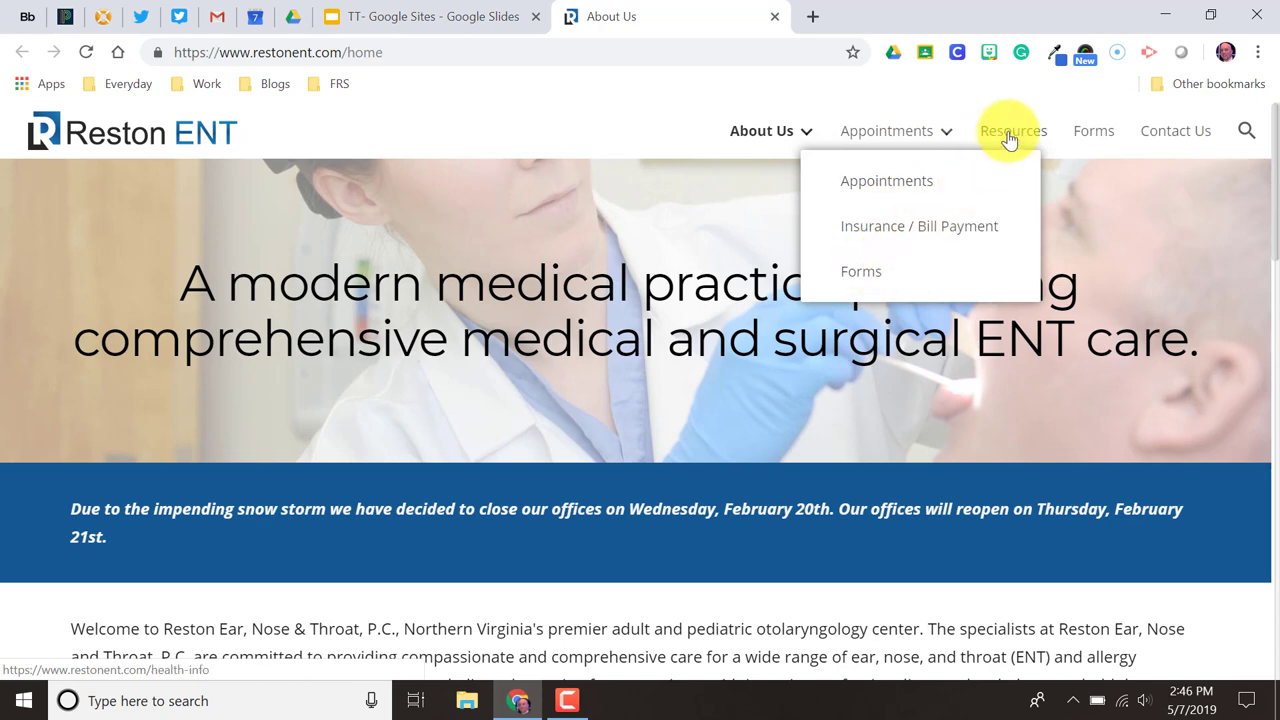
- Return to the Google Sites Examples slide, open the University Research Group example, and look over its home page
click(449, 24)
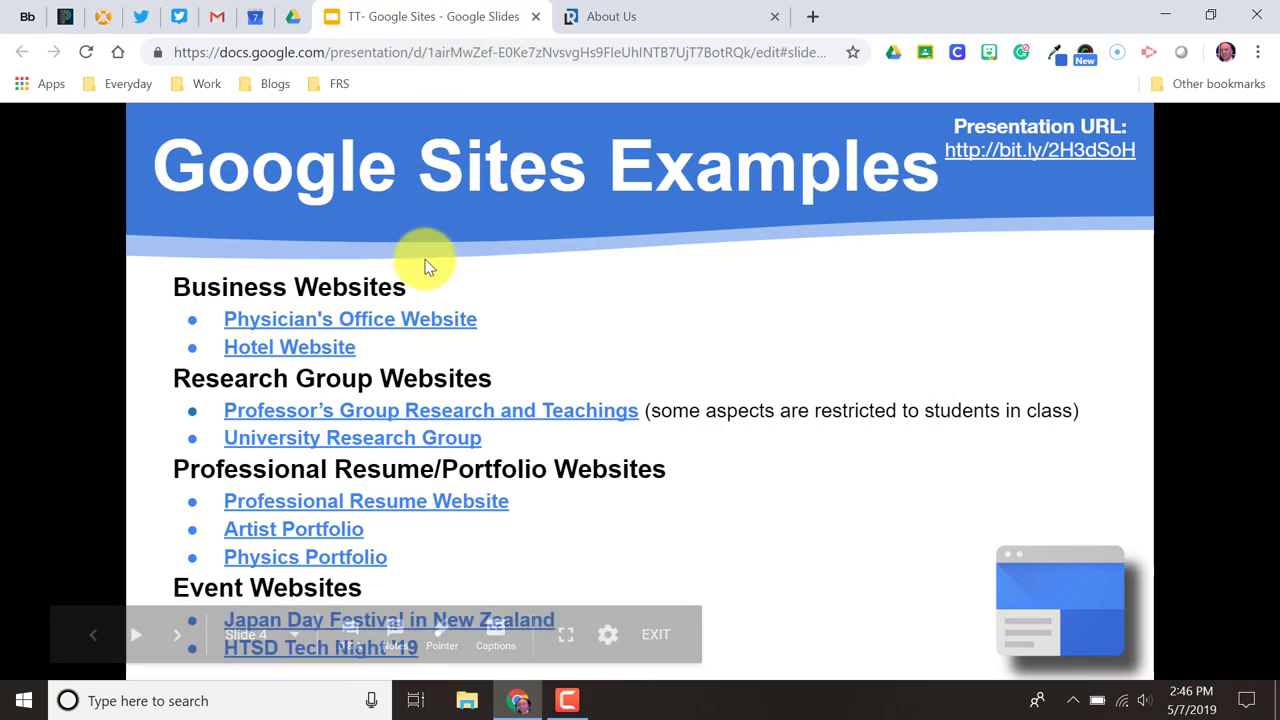
click(365, 437)
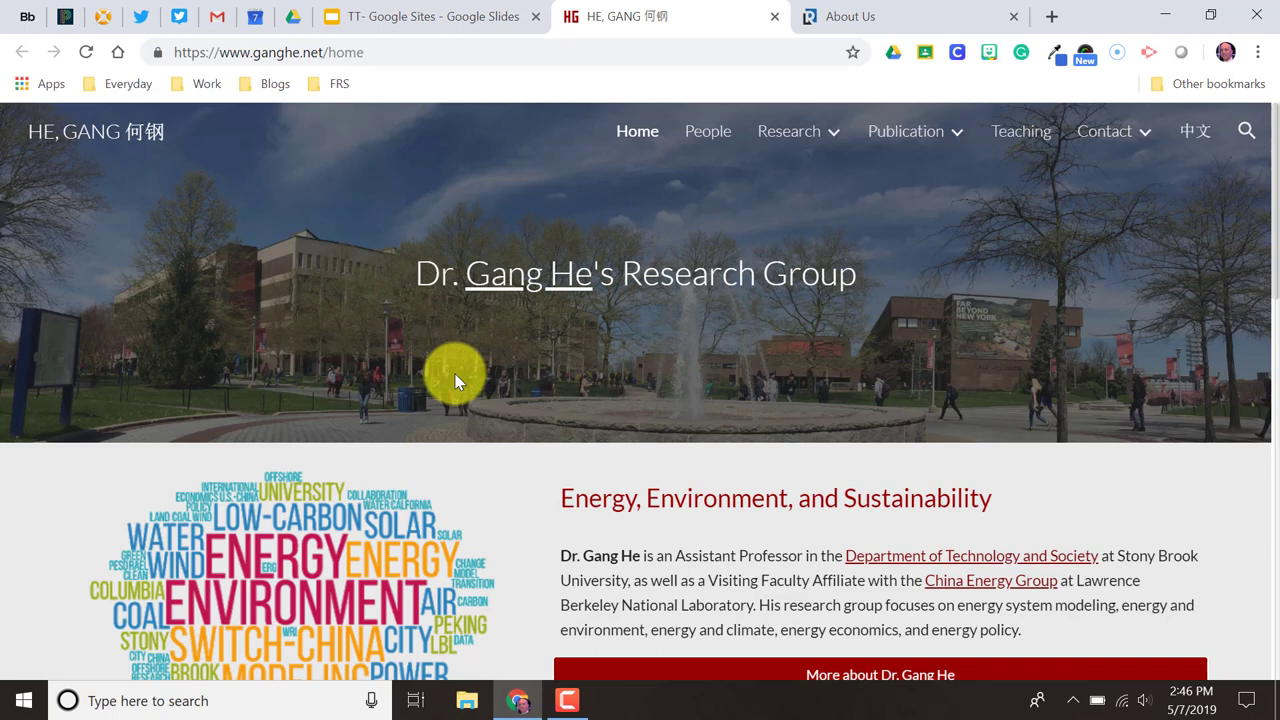
scroll(500, 344, down, 1)
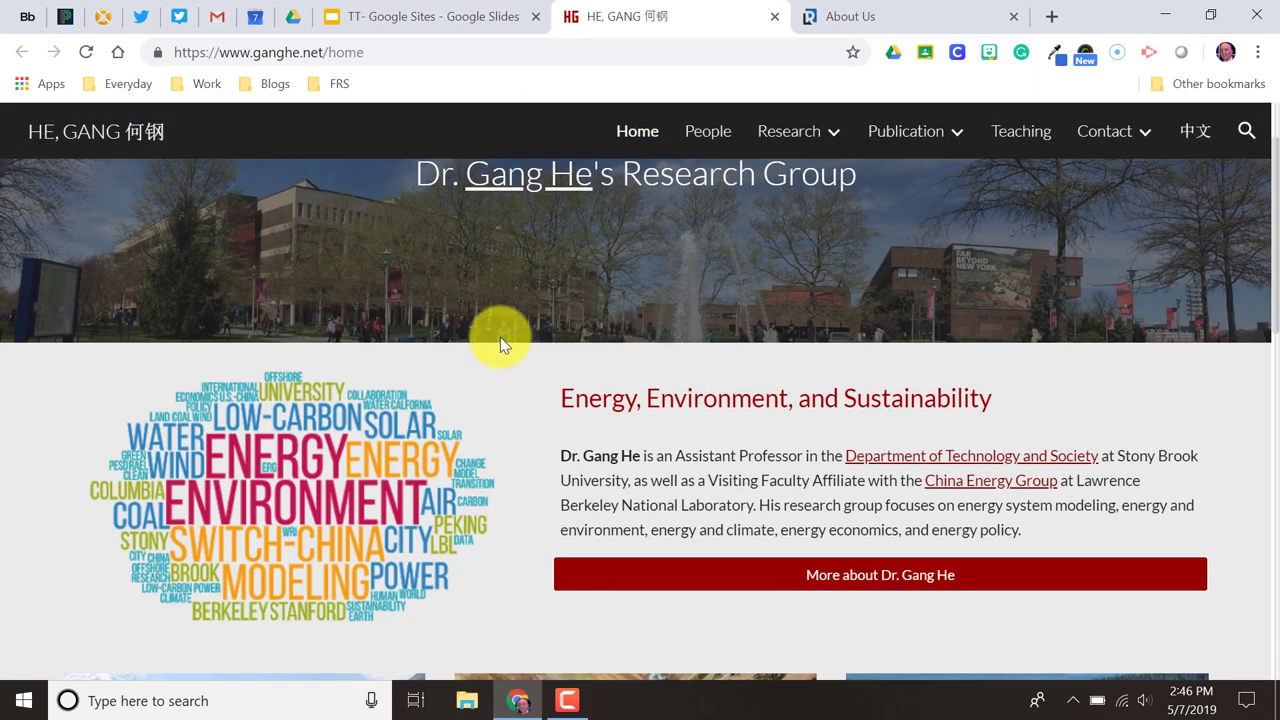
- Open the research group's Data page under Research and look through its data source listings
mouse_move(790, 133)
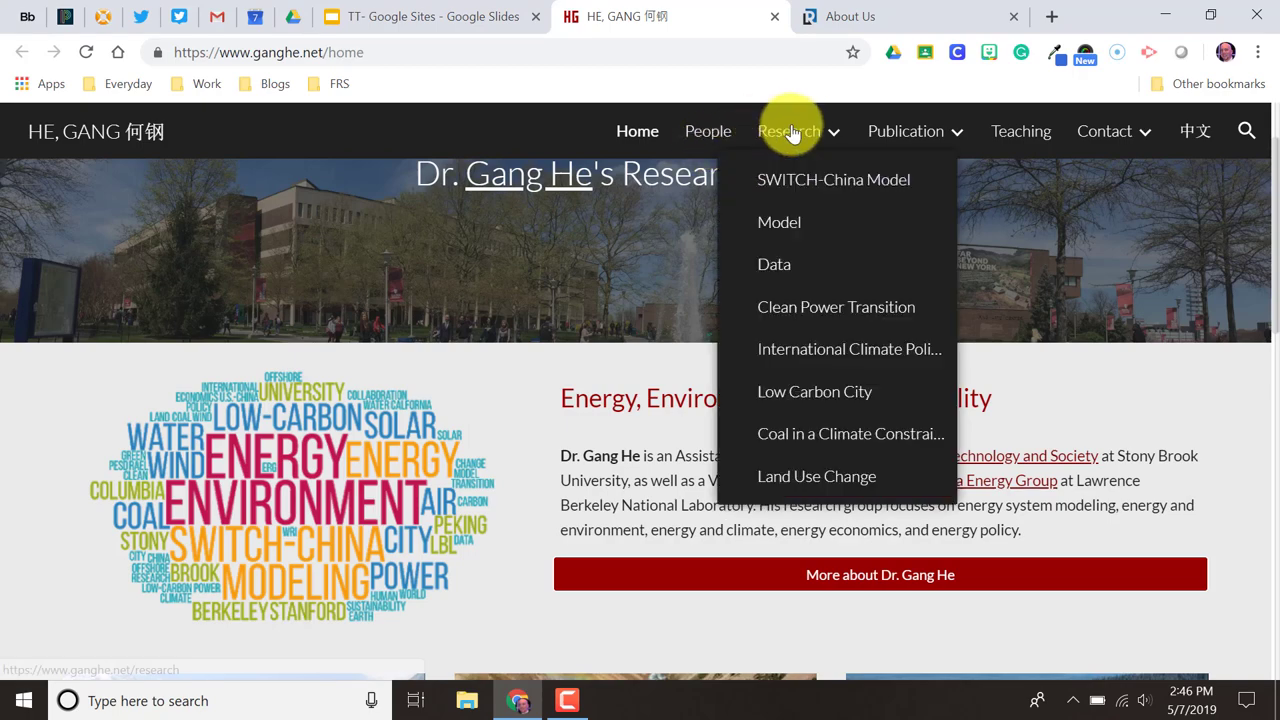
click(775, 265)
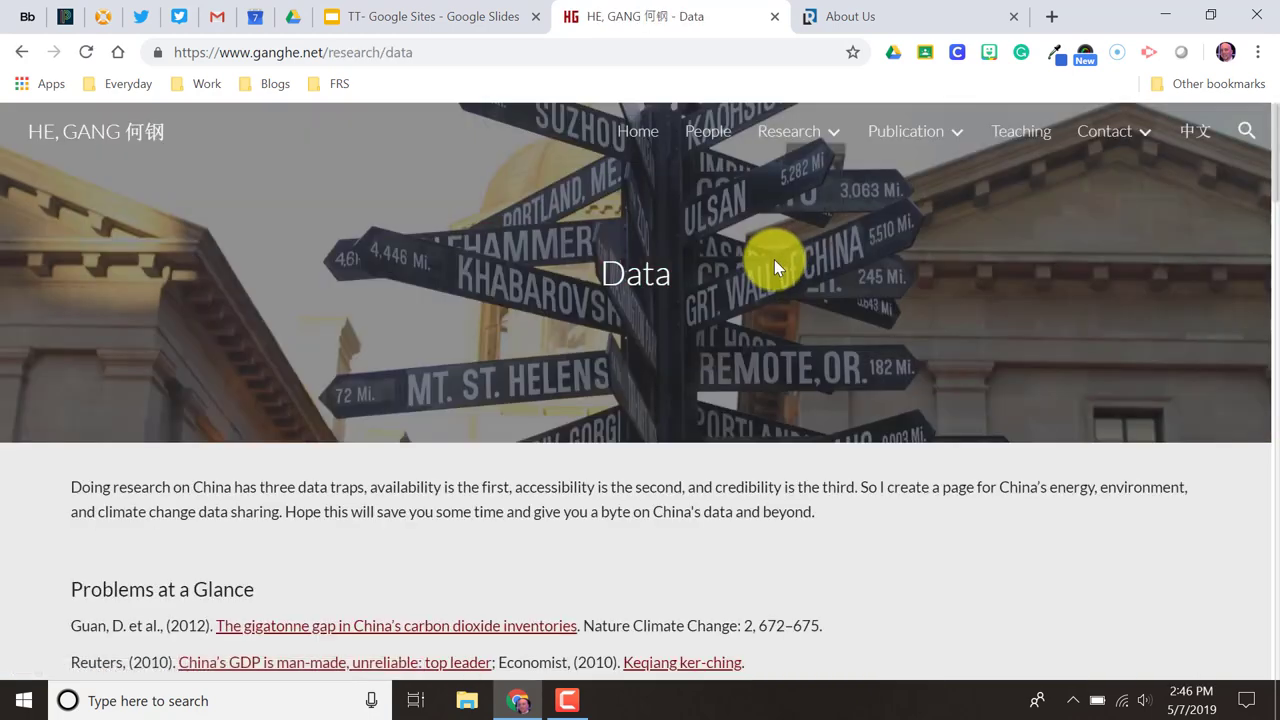
scroll(775, 266, down, 2)
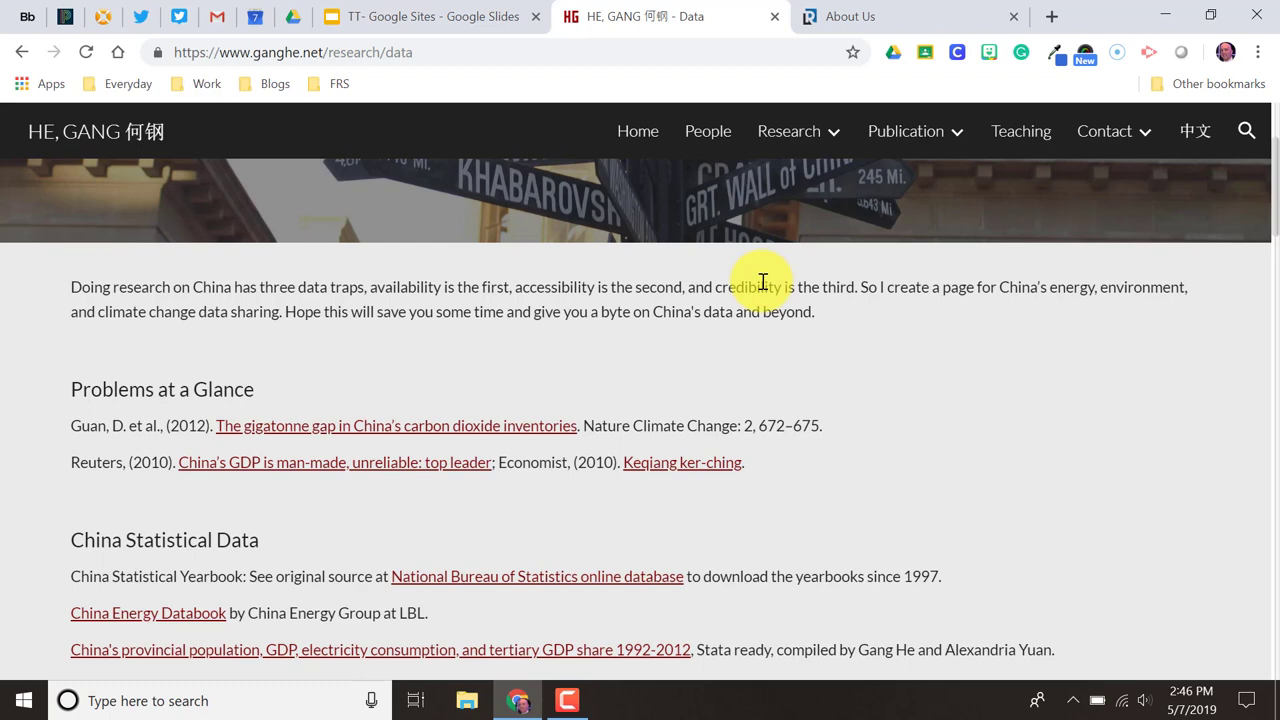
scroll(760, 287, down, 3)
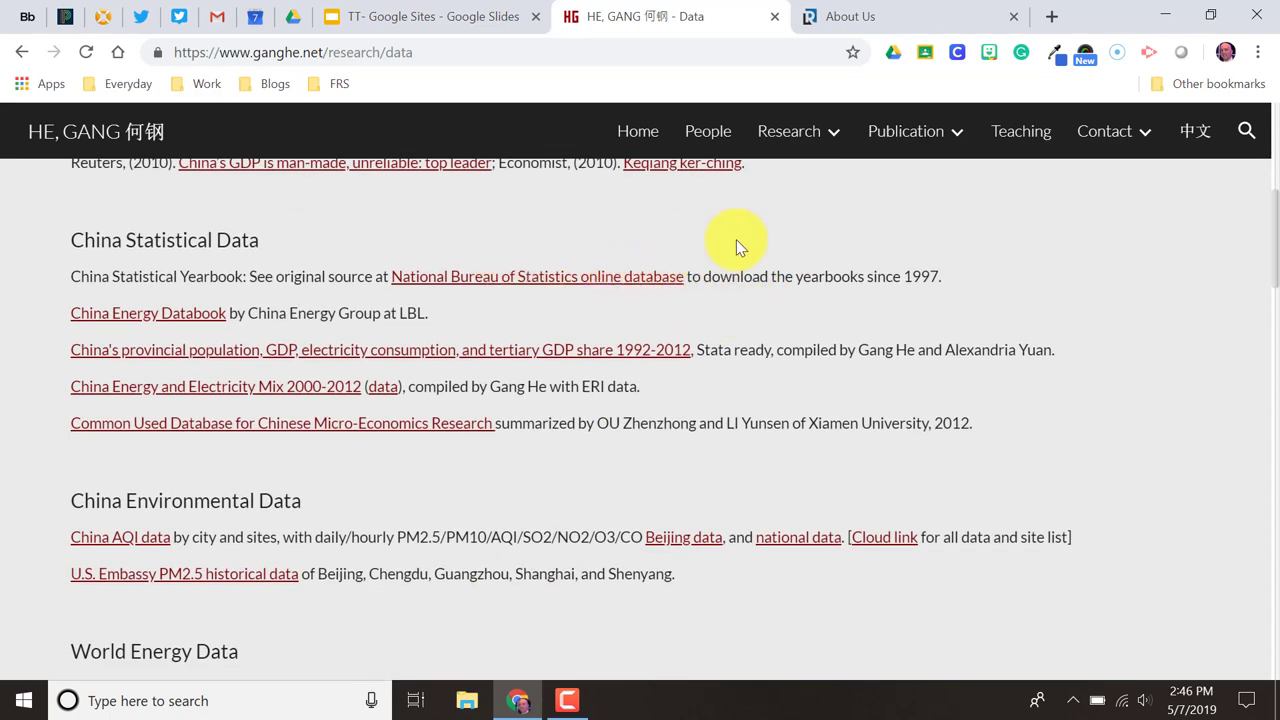
- Open the Low Carbon City page under Research and look through its content down to the footer
mouse_move(808, 134)
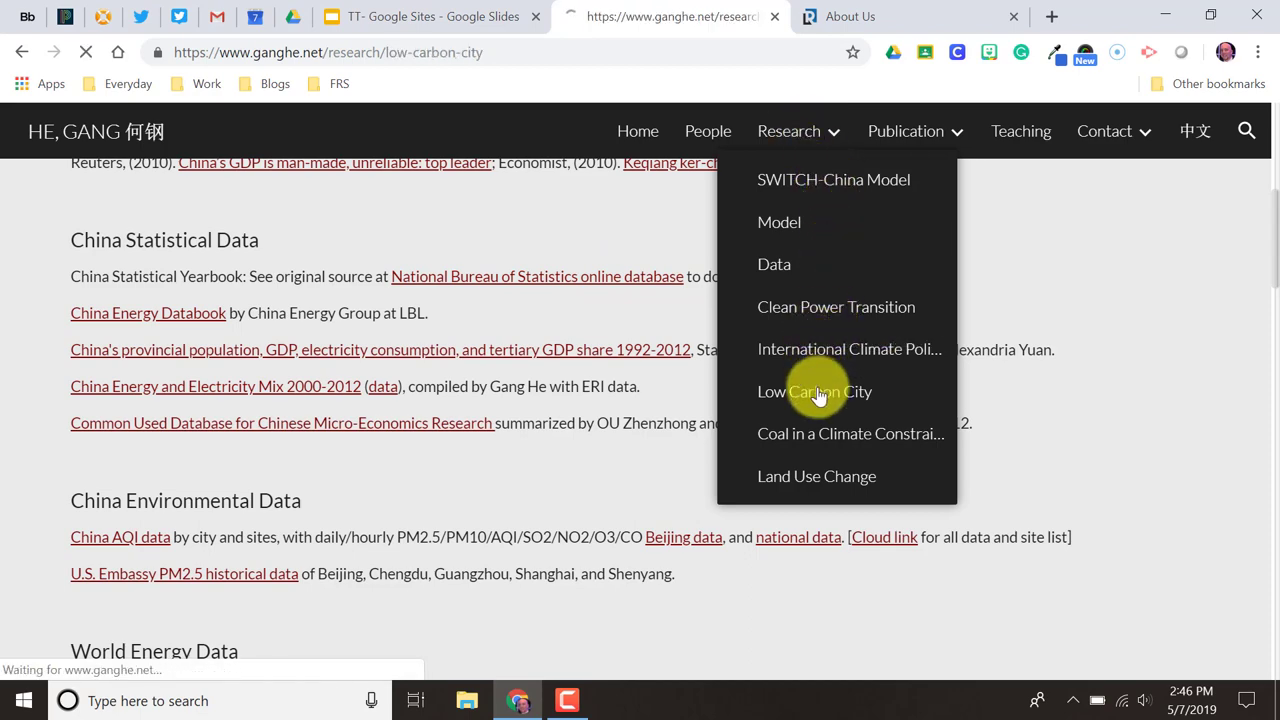
scroll(812, 371, down, 5)
scroll(812, 371, down, 3)
scroll(859, 321, up, 1)
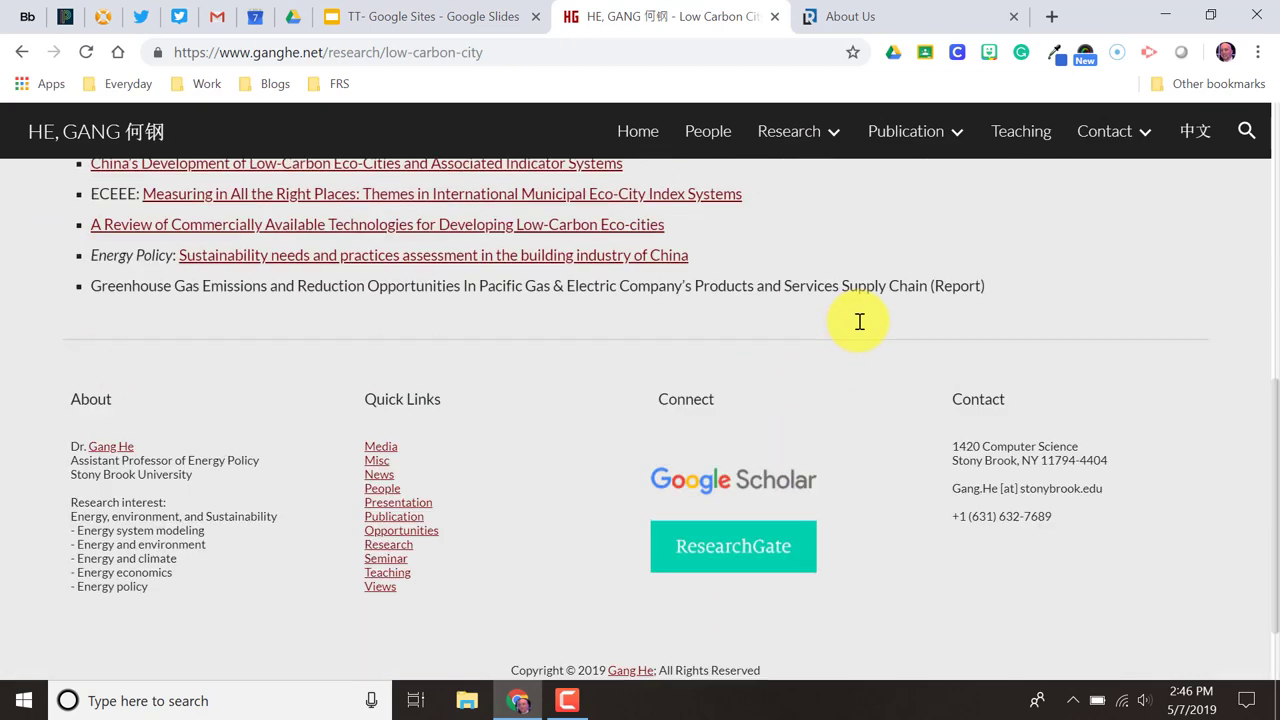
scroll(859, 321, up, 5)
- Open the research group's Teaching page and look through the course descriptions
click(997, 137)
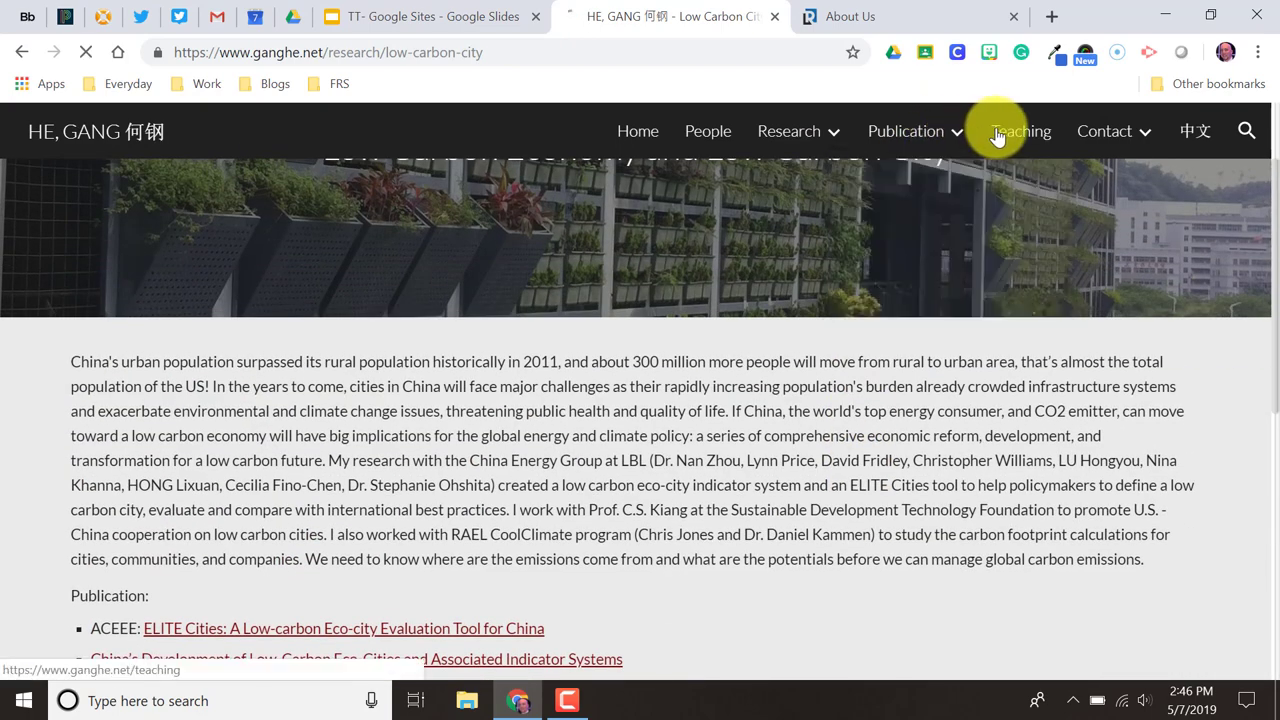
scroll(854, 258, down, 5)
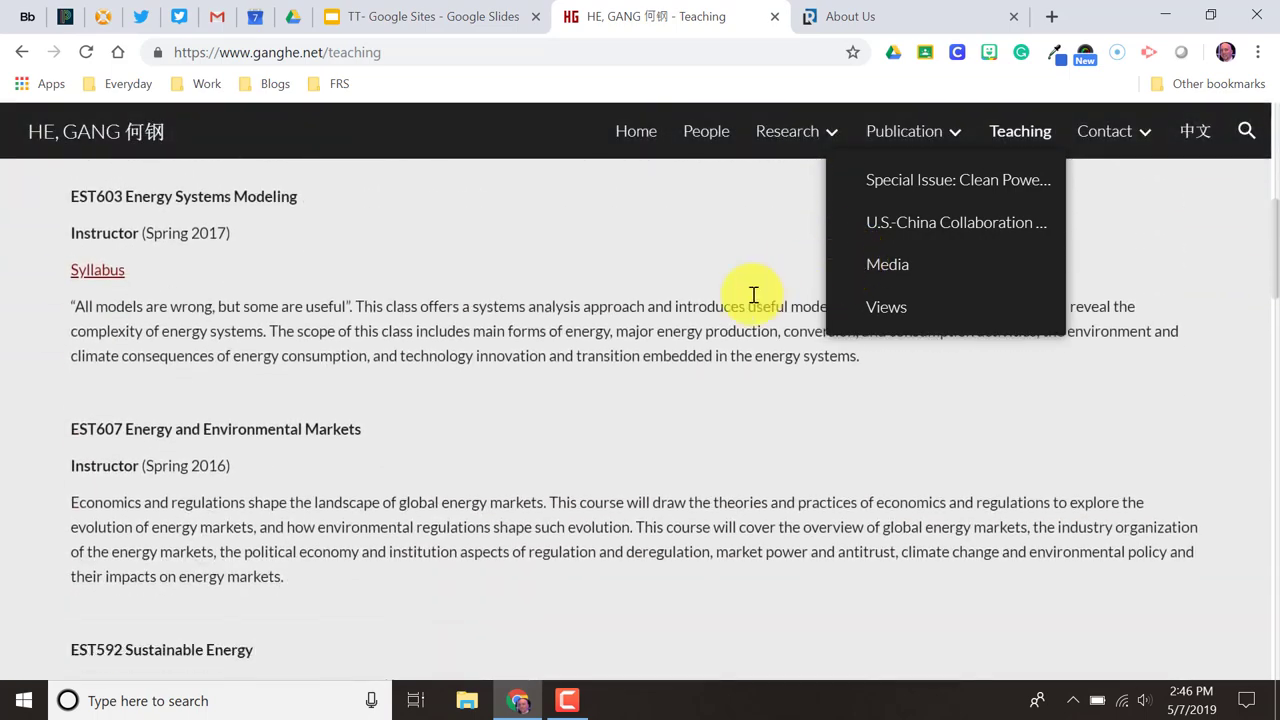
scroll(754, 295, down, 6)
- Return to the Google Sites Examples slide, open the Physics Portfolio example, and look through its Passions page
click(382, 25)
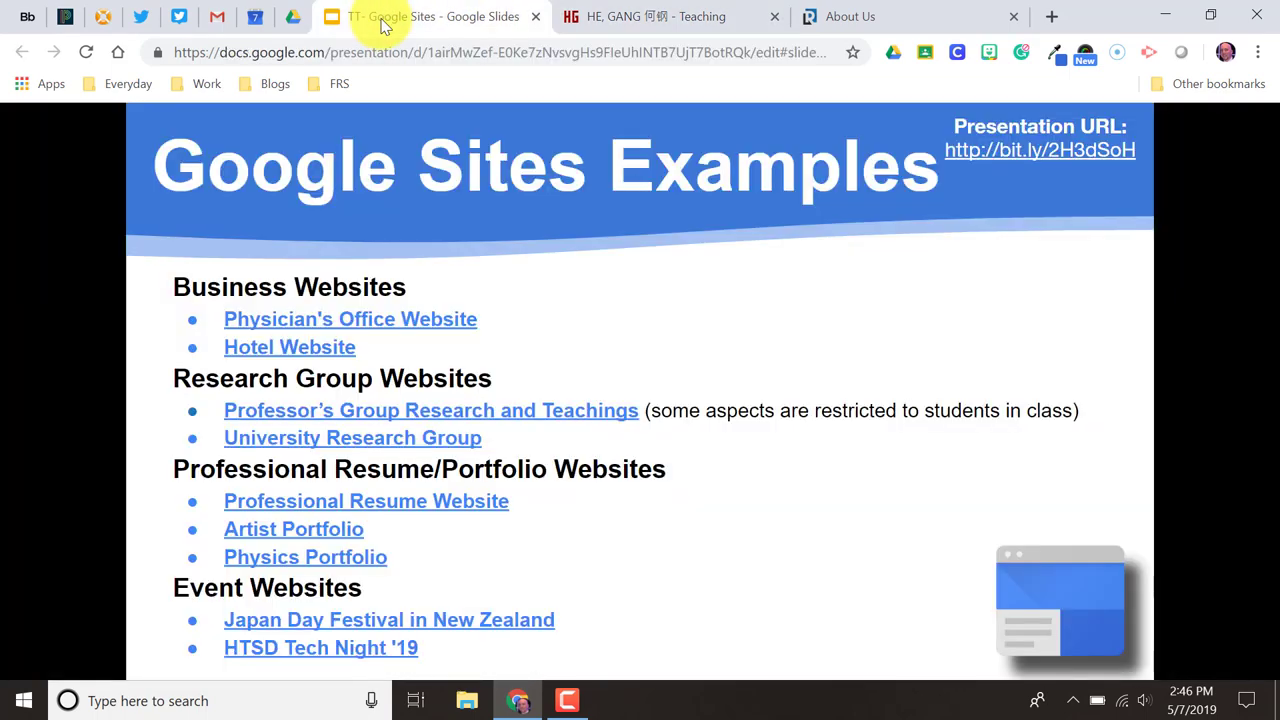
click(317, 557)
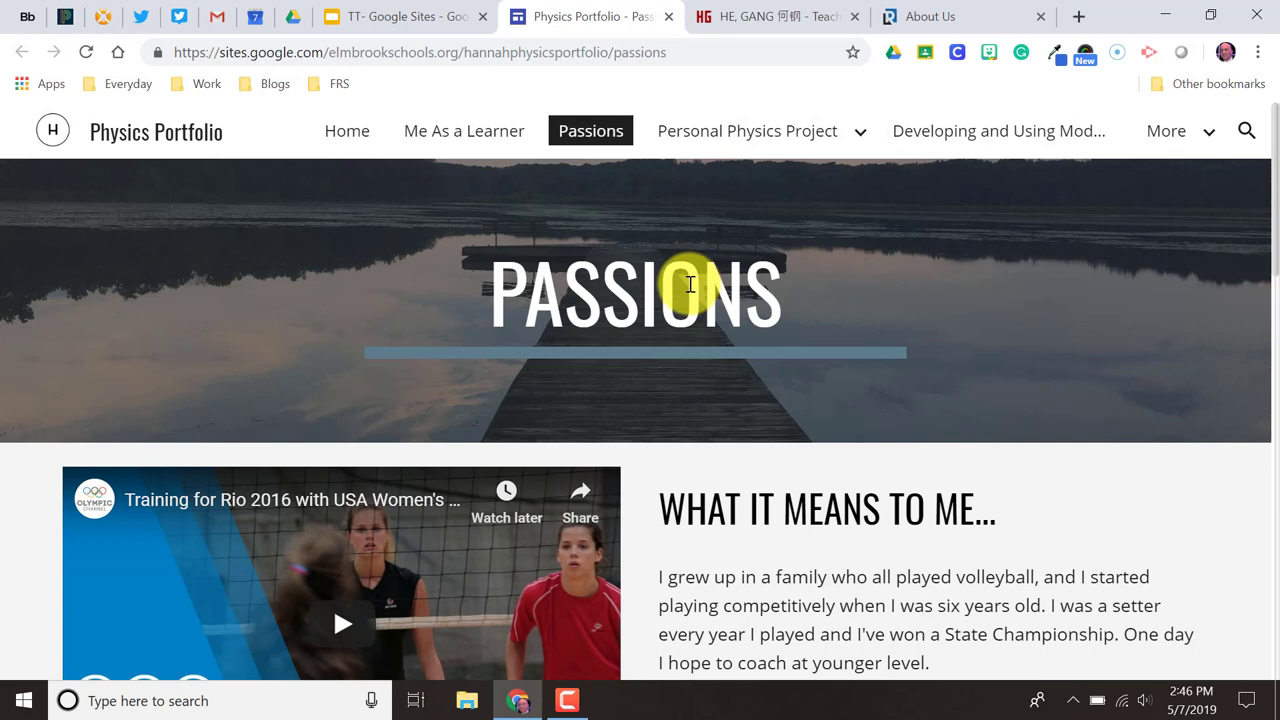
scroll(689, 285, down, 2)
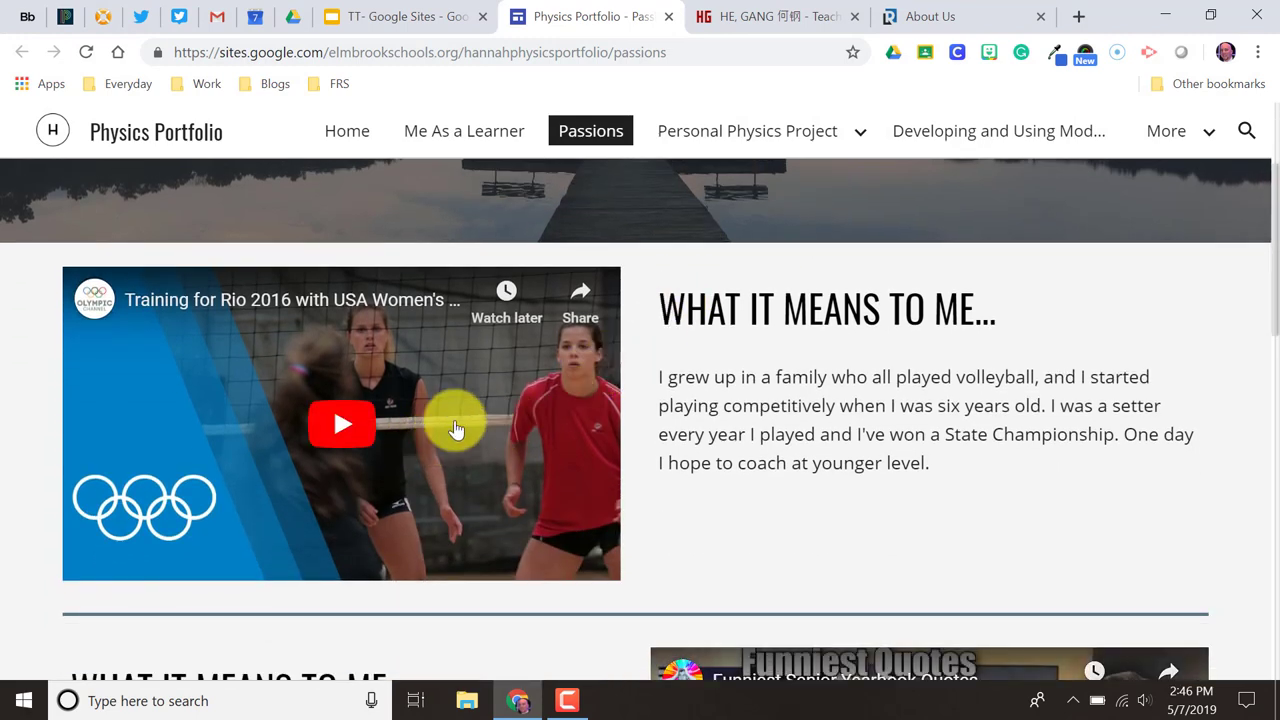
scroll(463, 420, down, 3)
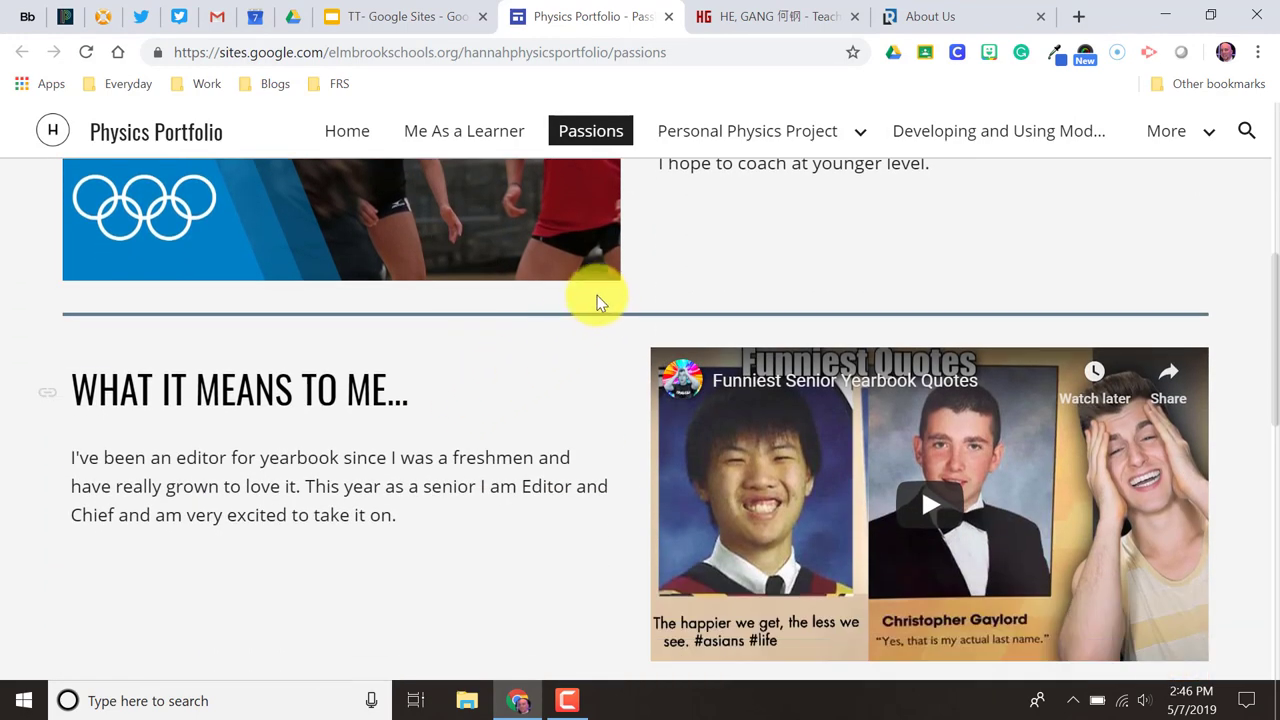
- Open the portfolio's Project Progress page under Personal Physics Project and look through the reflections
mouse_move(749, 123)
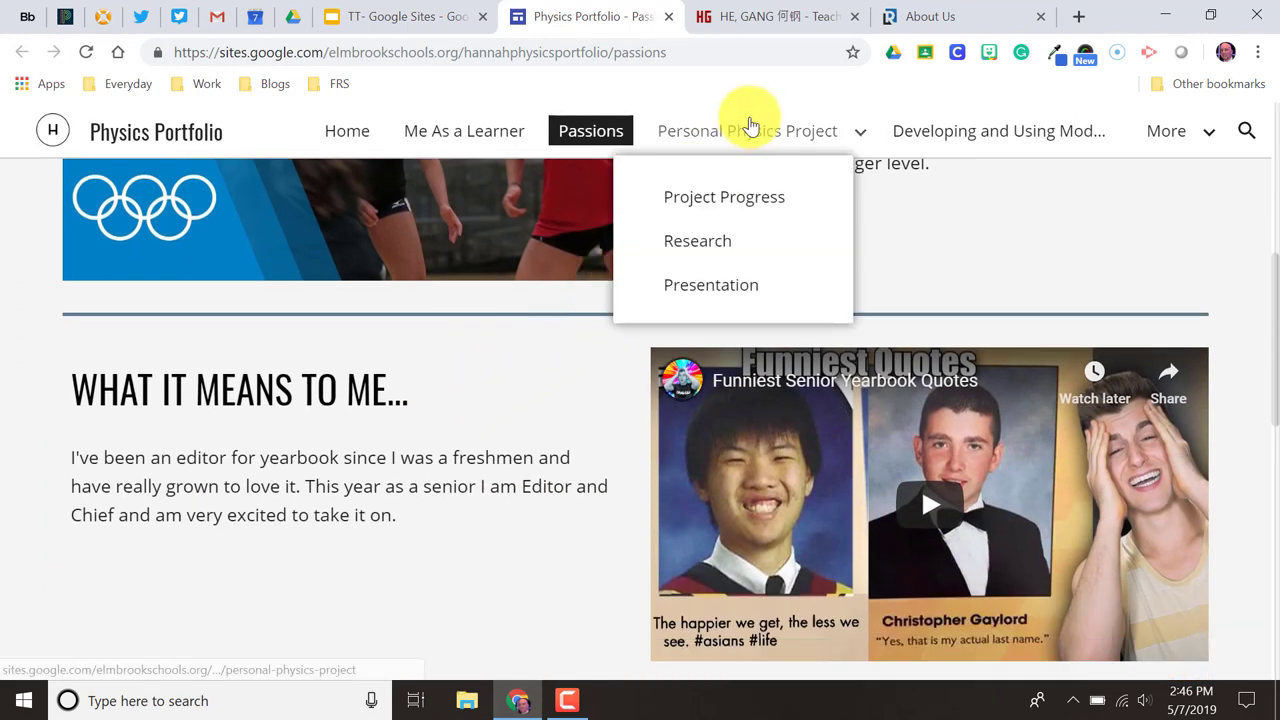
click(737, 204)
scroll(700, 252, down, 3)
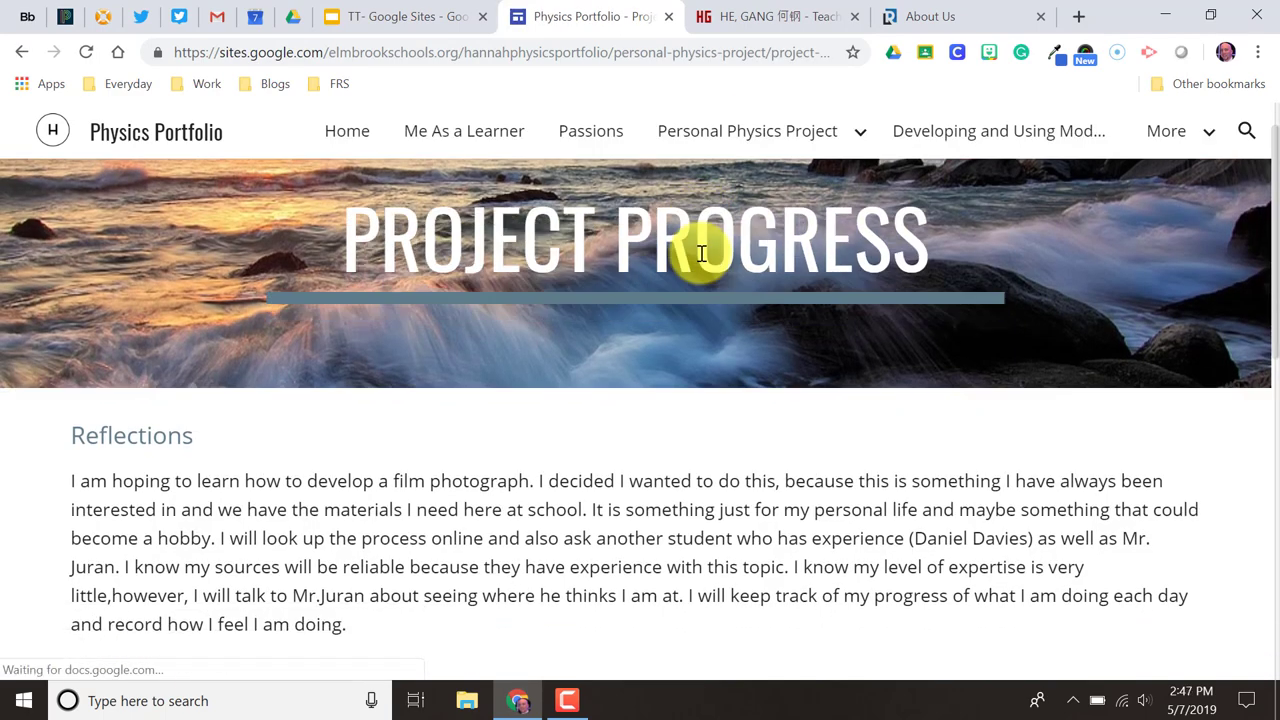
scroll(699, 260, down, 1)
- Open the Research page under Personal Physics Project and look through the source summaries
mouse_move(751, 140)
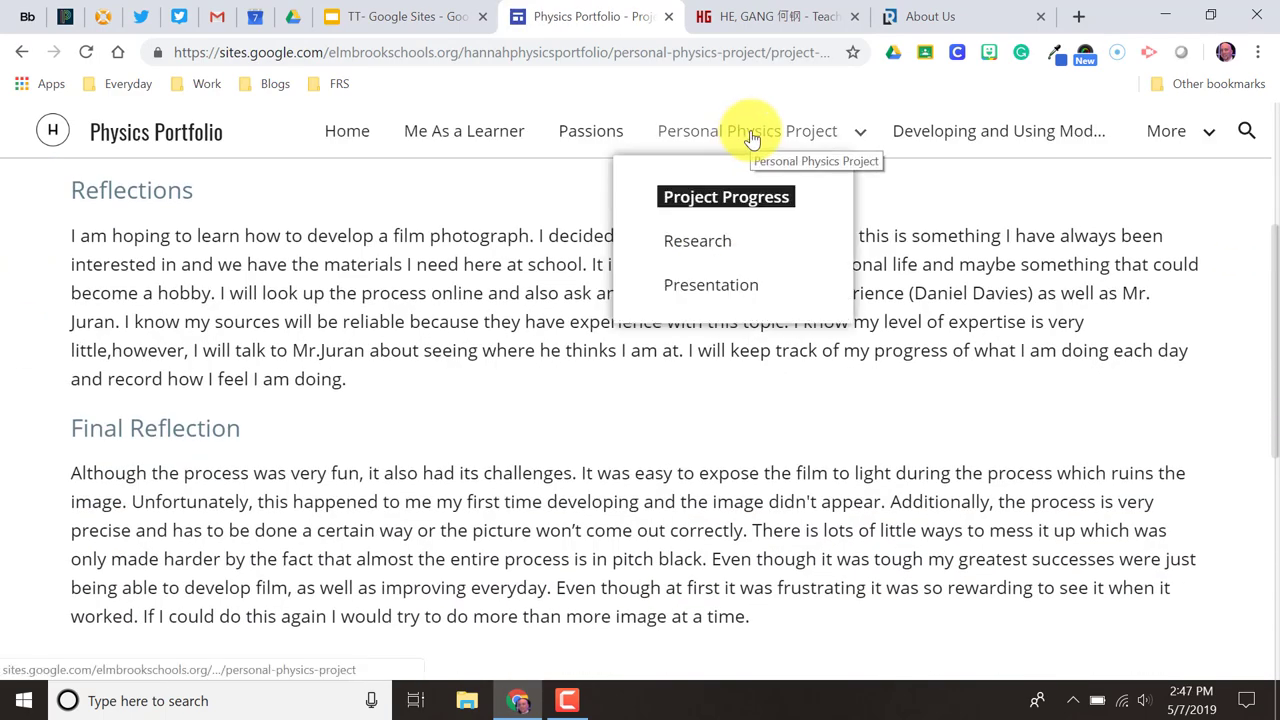
click(697, 243)
scroll(695, 257, down, 8)
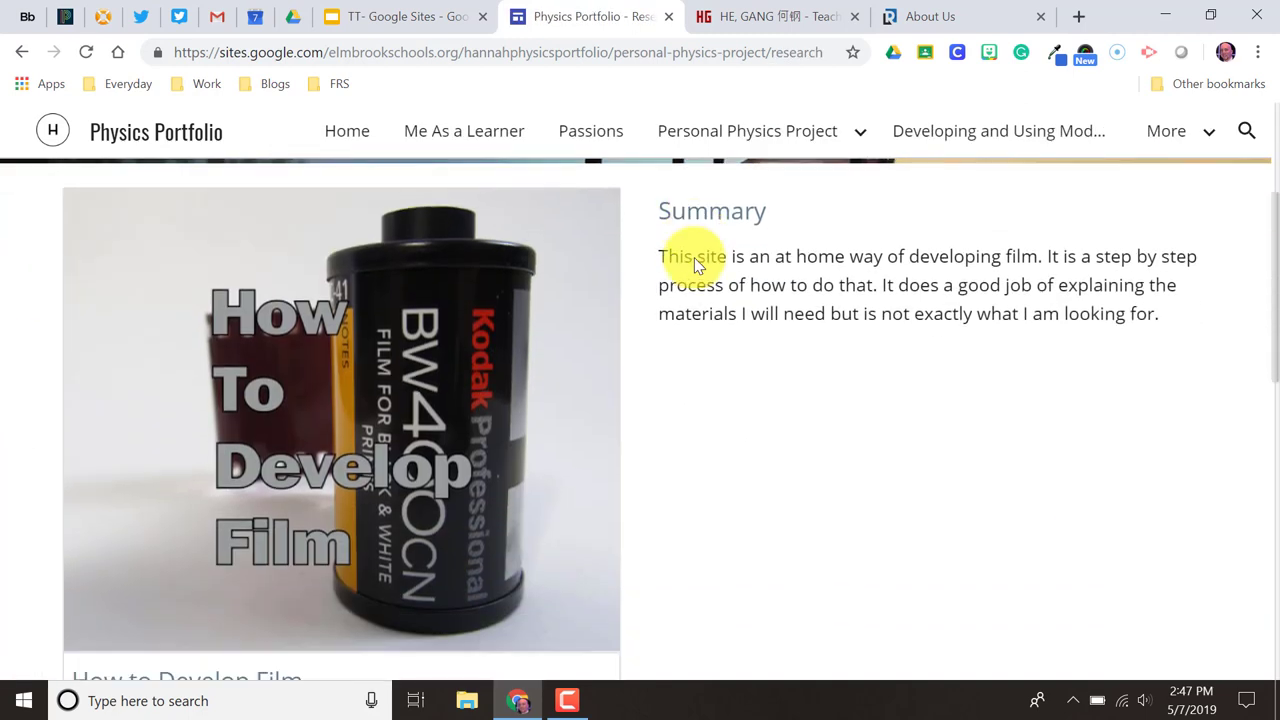
- Open the Presentation page under Personal Physics Project and examine its poster, diagram, embedded slides and product photos
mouse_move(786, 134)
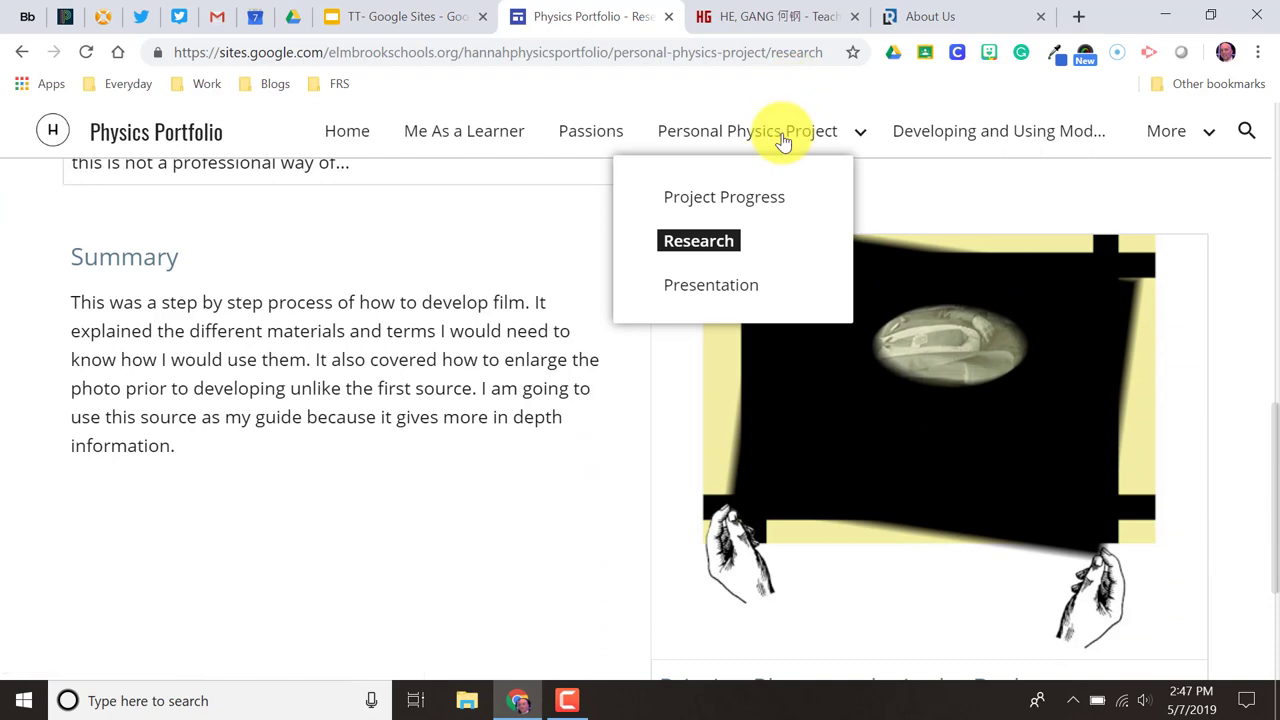
click(713, 287)
scroll(713, 292, down, 4)
scroll(713, 292, down, 1)
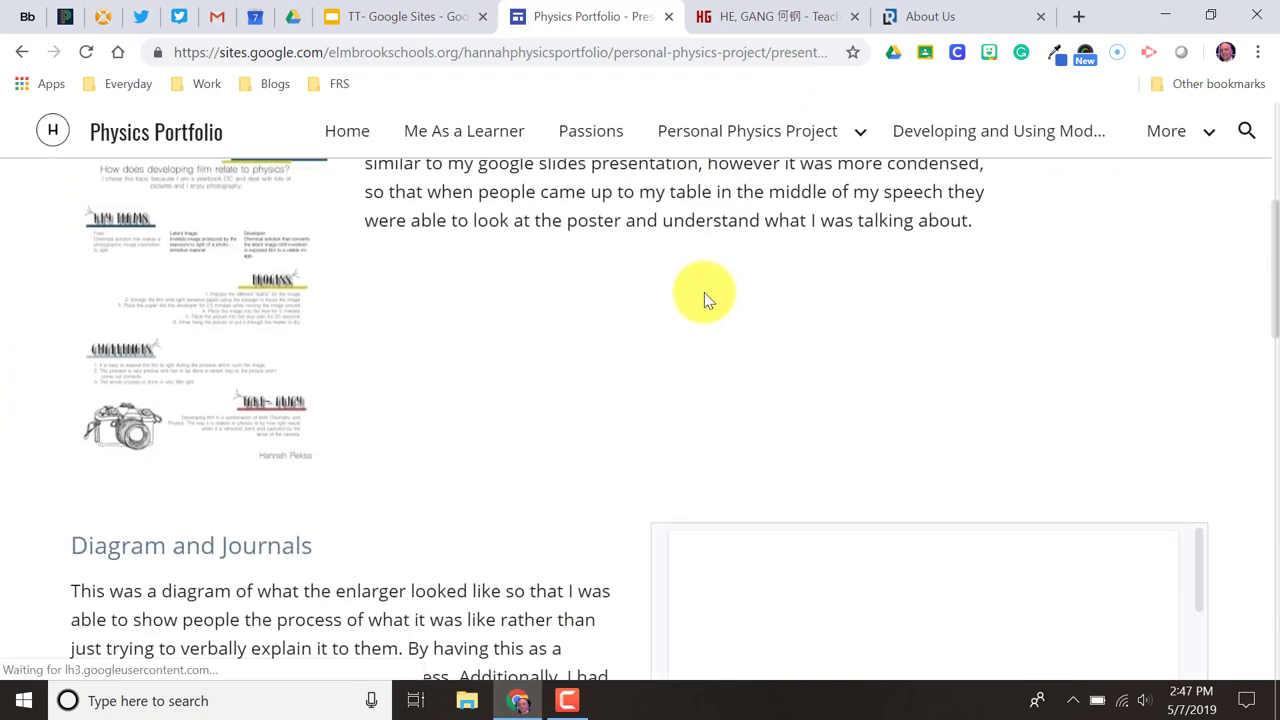
scroll(704, 293, down, 3)
scroll(704, 291, down, 3)
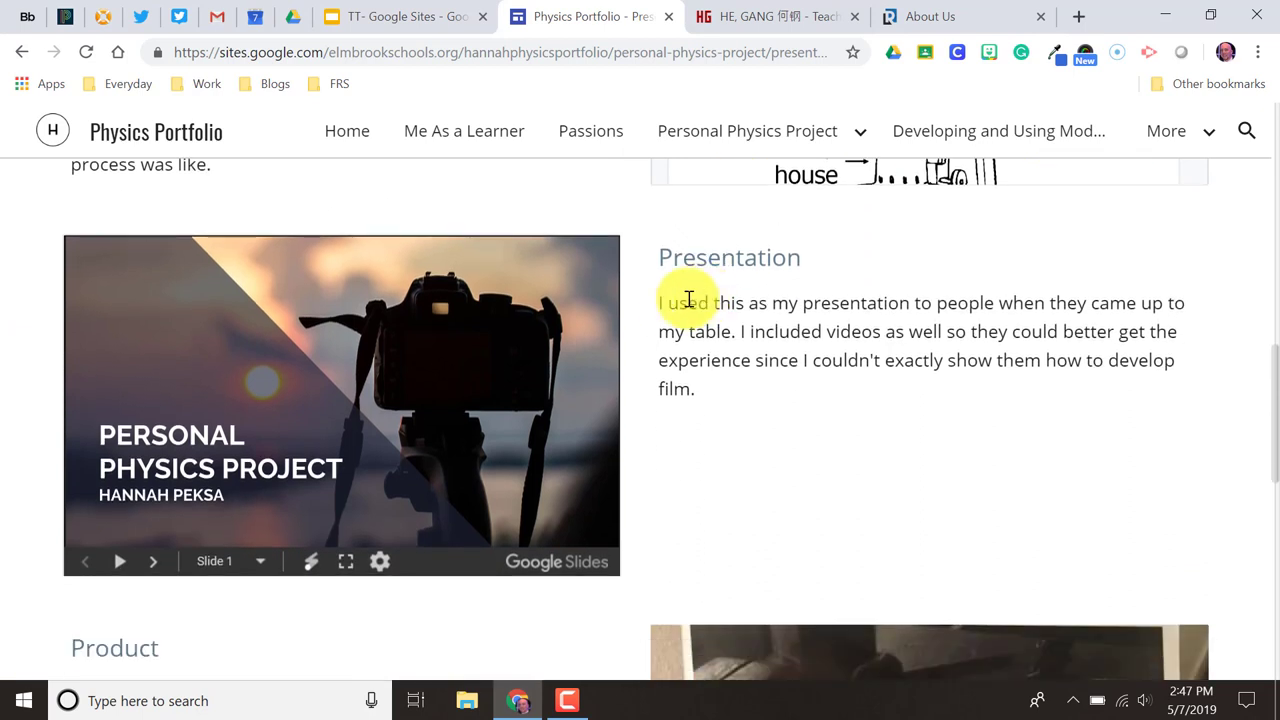
scroll(679, 320, down, 1)
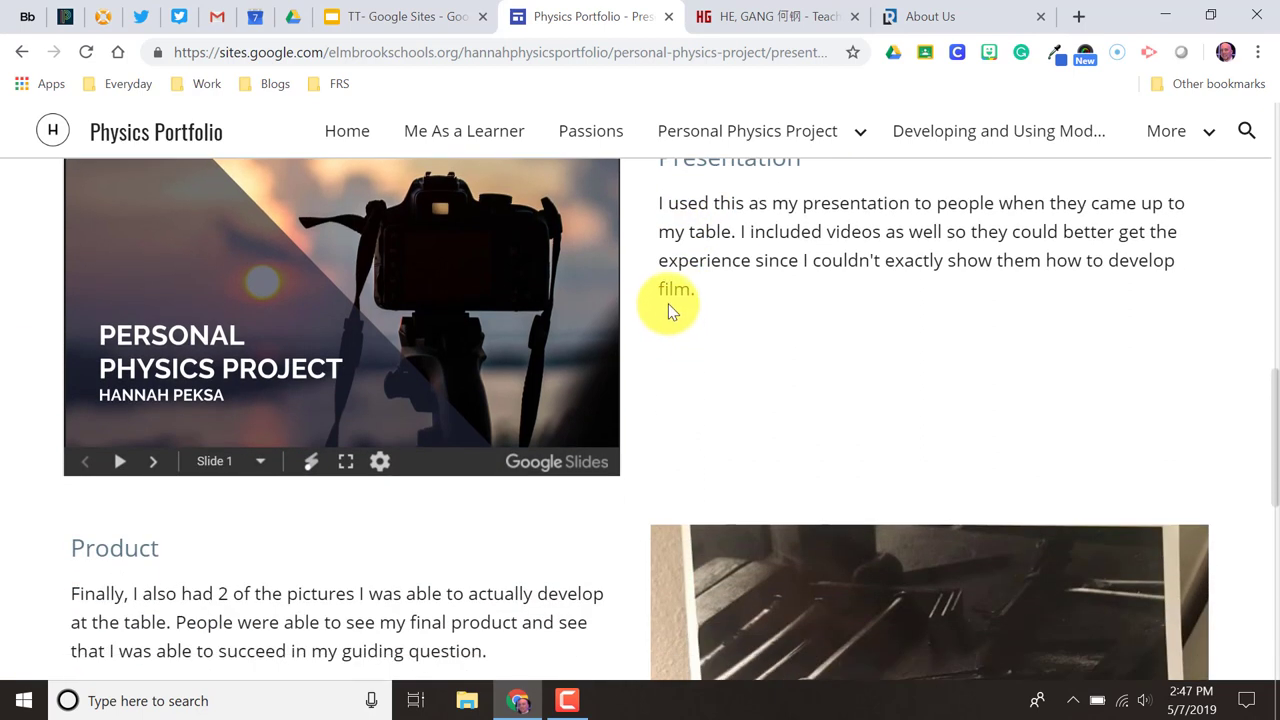
scroll(673, 284, down, 3)
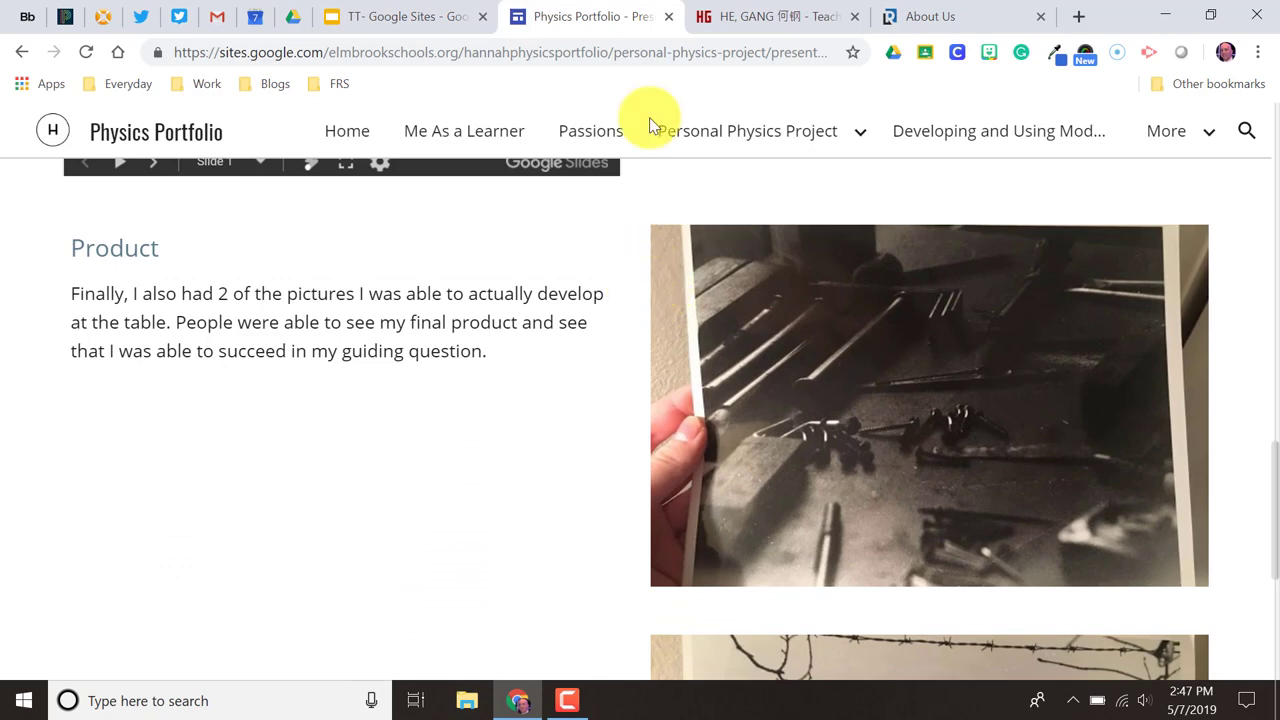
- Go back to the Google Sites Examples slide and exit the slideshow to the slide editor
click(402, 20)
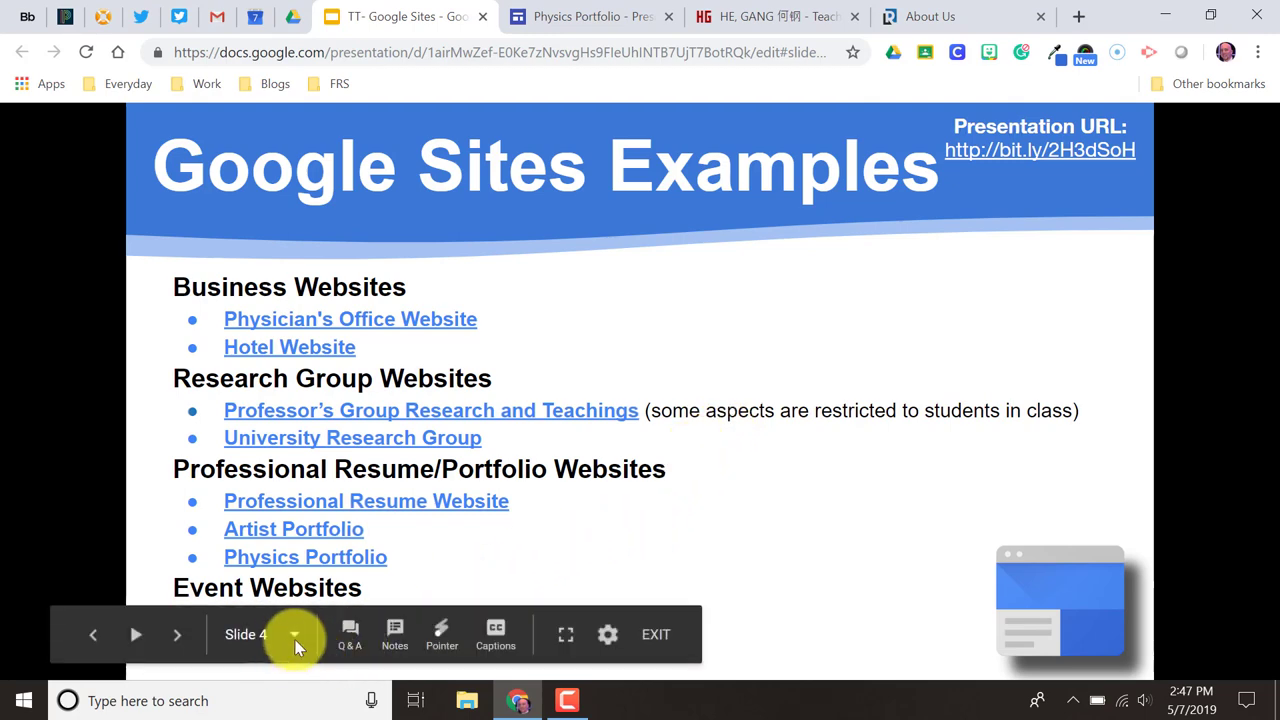
click(567, 630)
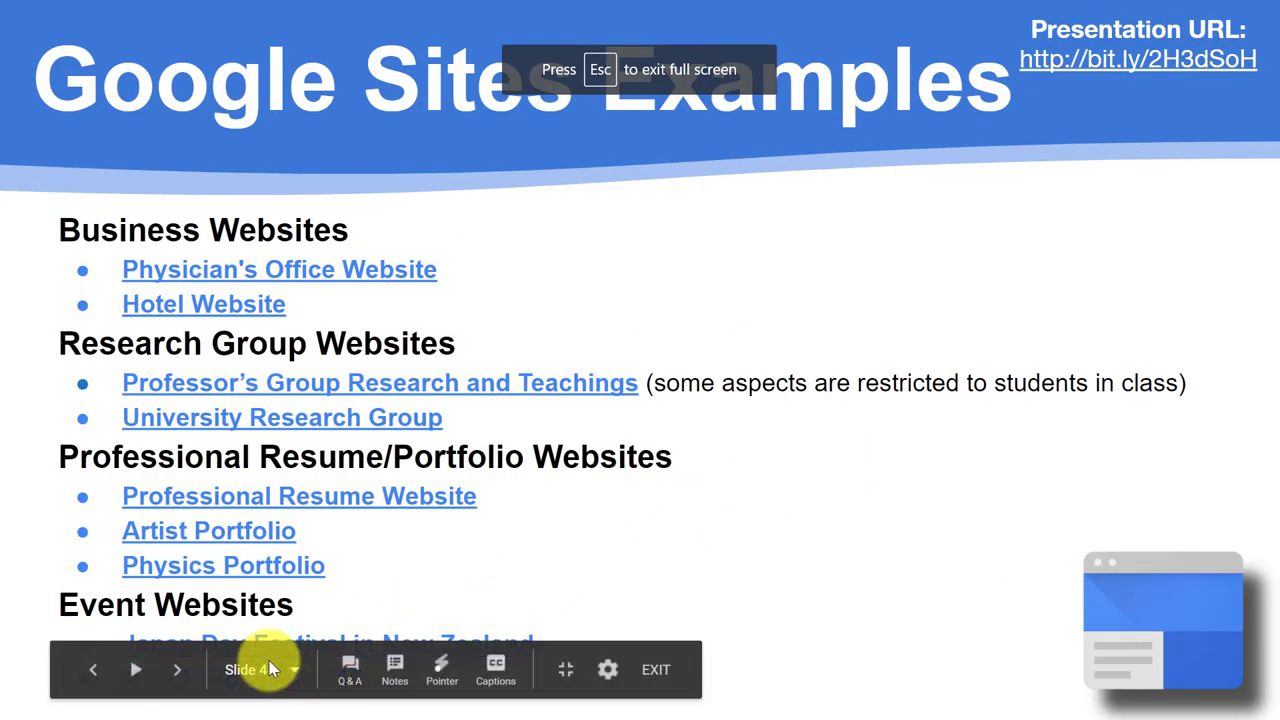
click(656, 672)
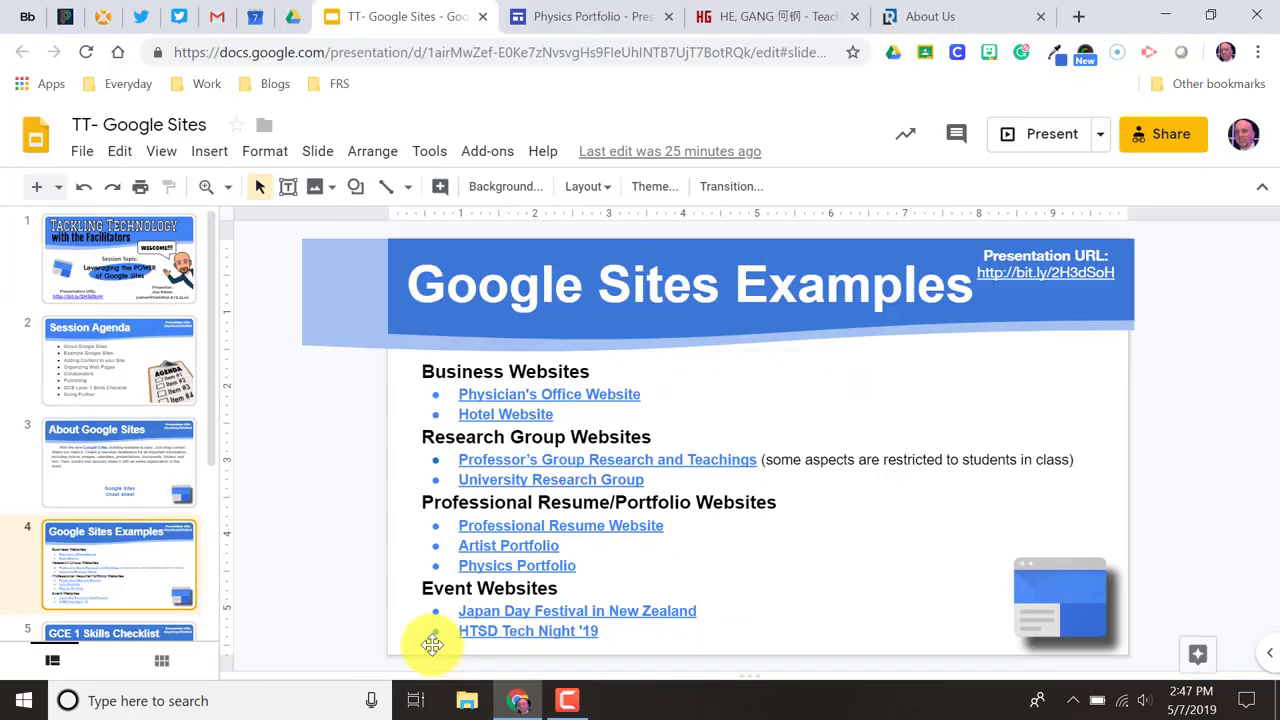
- Open the HTSD Tech Night '19 link from the slide and look over the site's welcome text and event schedule
click(564, 640)
click(590, 630)
click(602, 667)
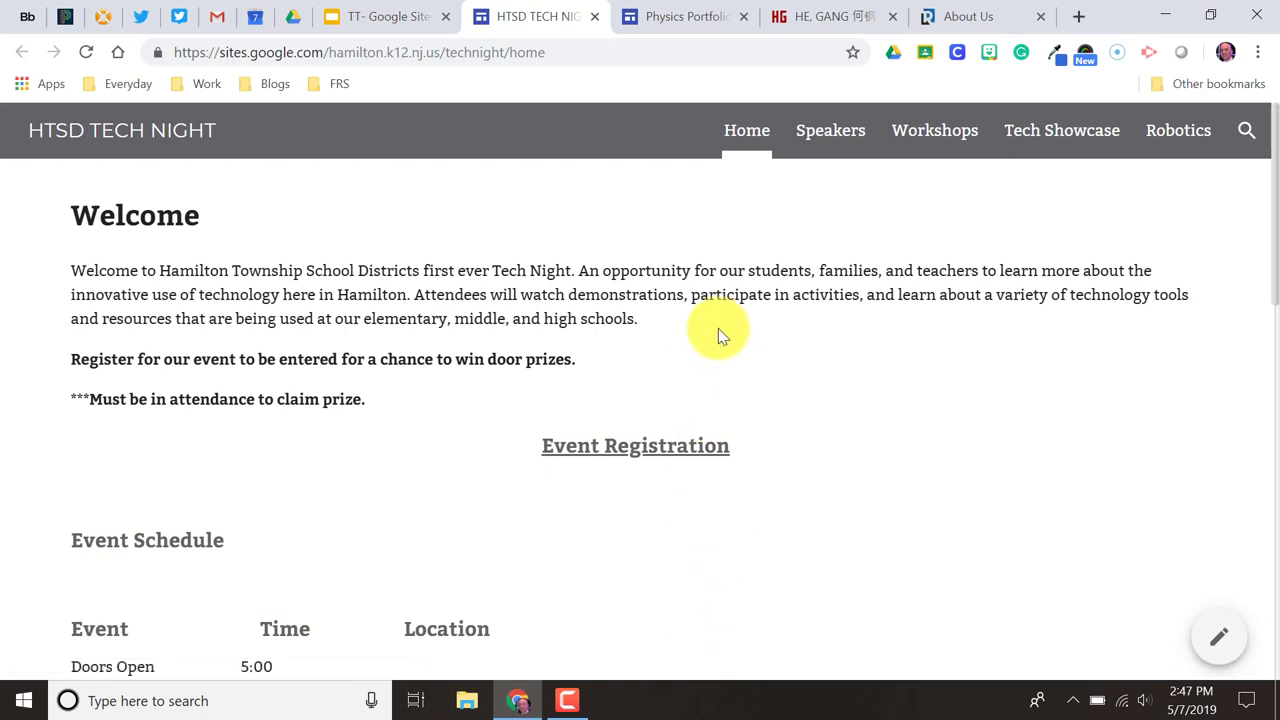
scroll(610, 345, down, 1)
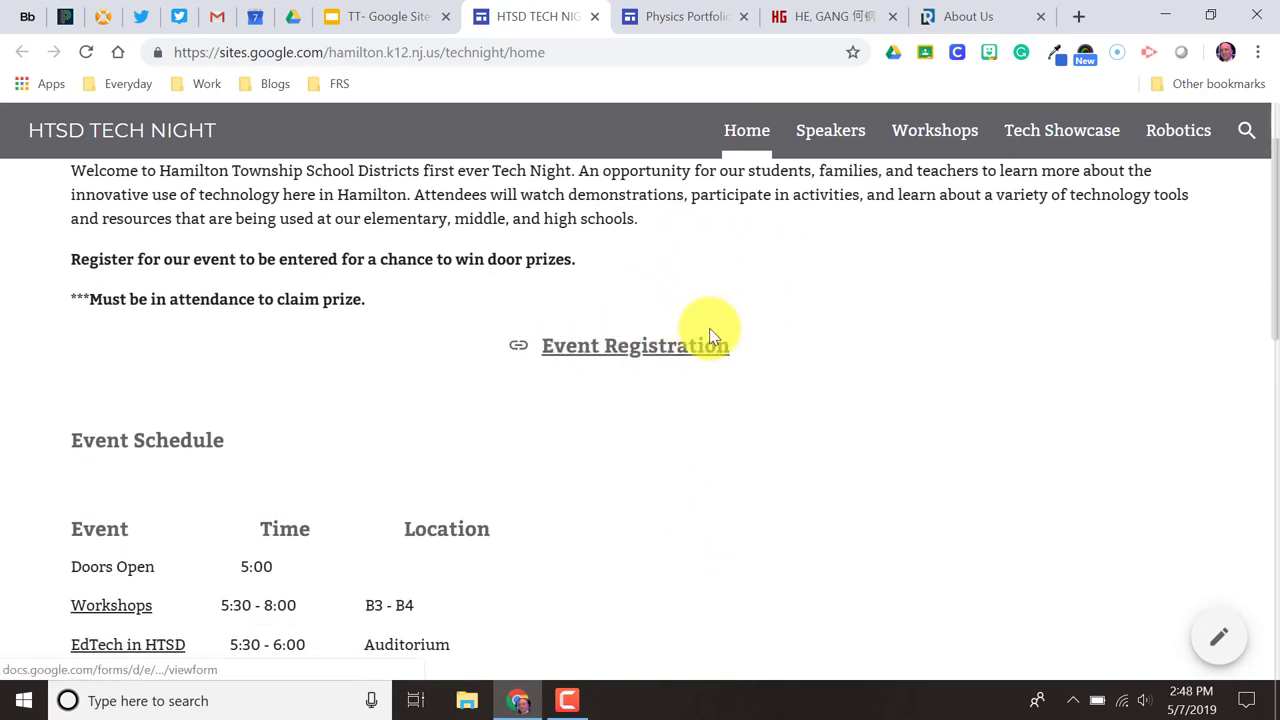
scroll(700, 340, down, 3)
- Open the Tech Night site's Speakers page and look through the speaker biographies
click(835, 135)
scroll(490, 333, down, 7)
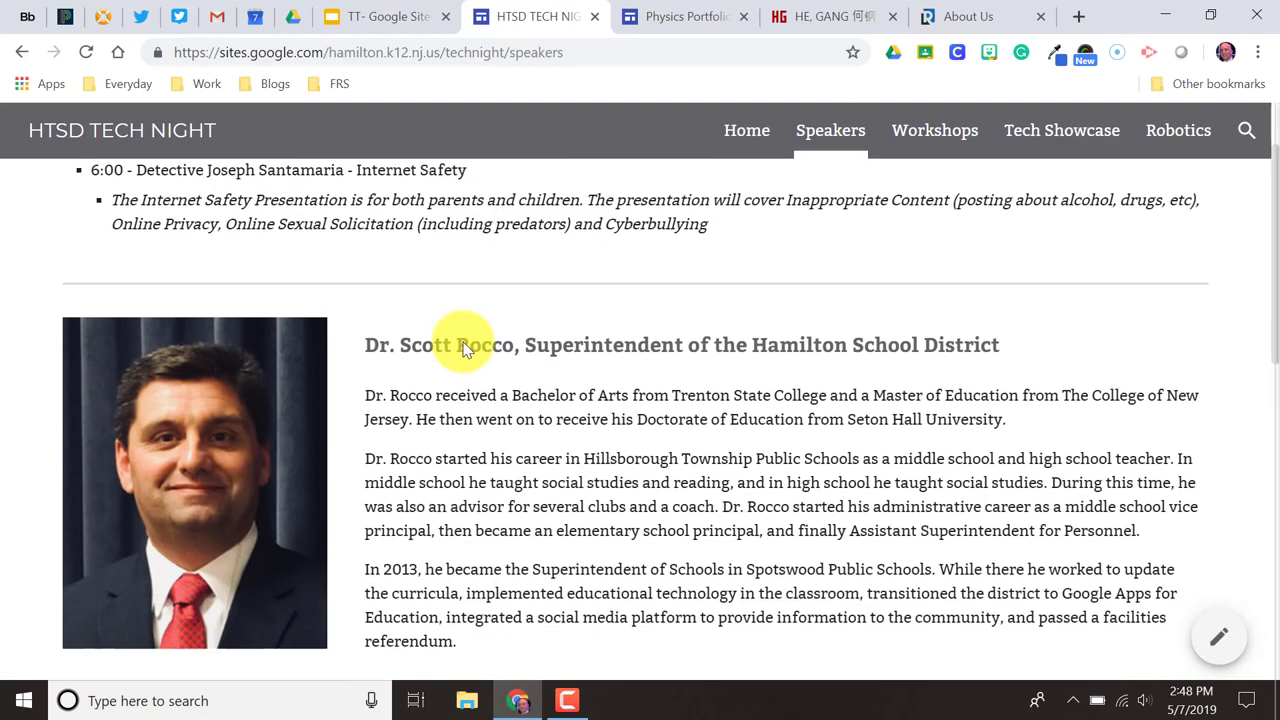
scroll(381, 383, down, 1)
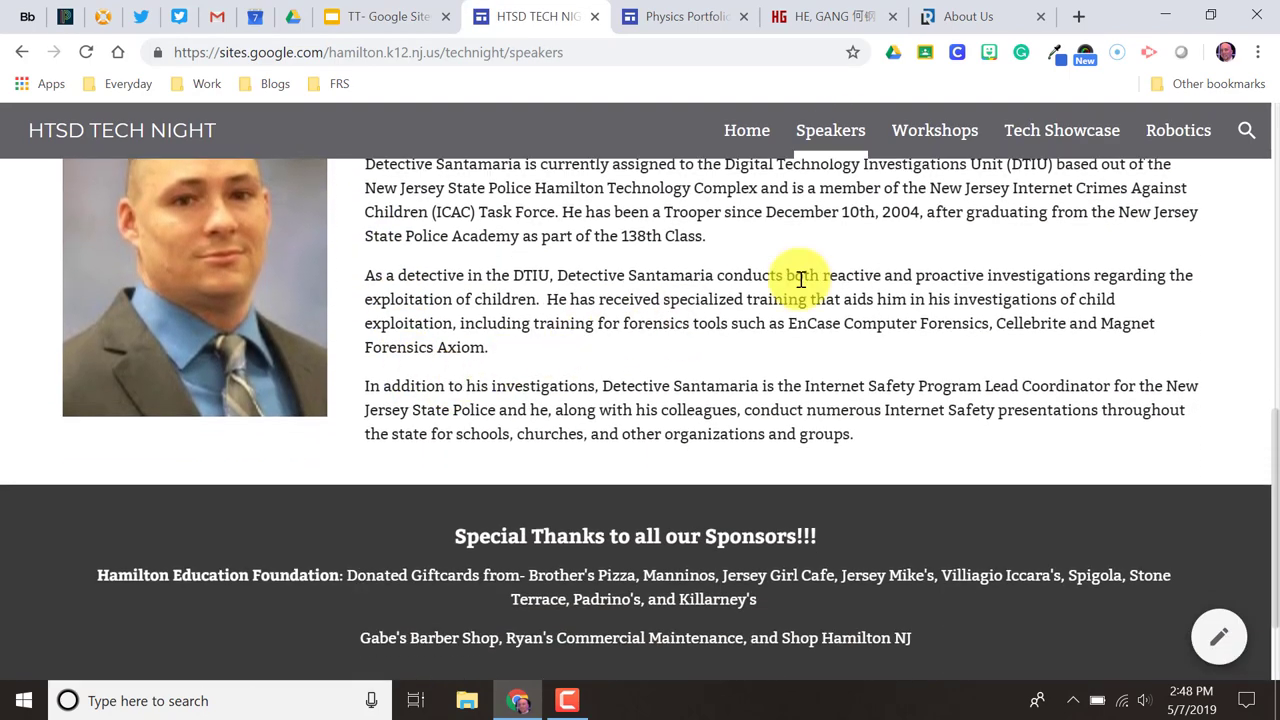
- Go back to the Tech Night home page and look at the venue map and its legend
click(845, 132)
scroll(620, 400, down, 10)
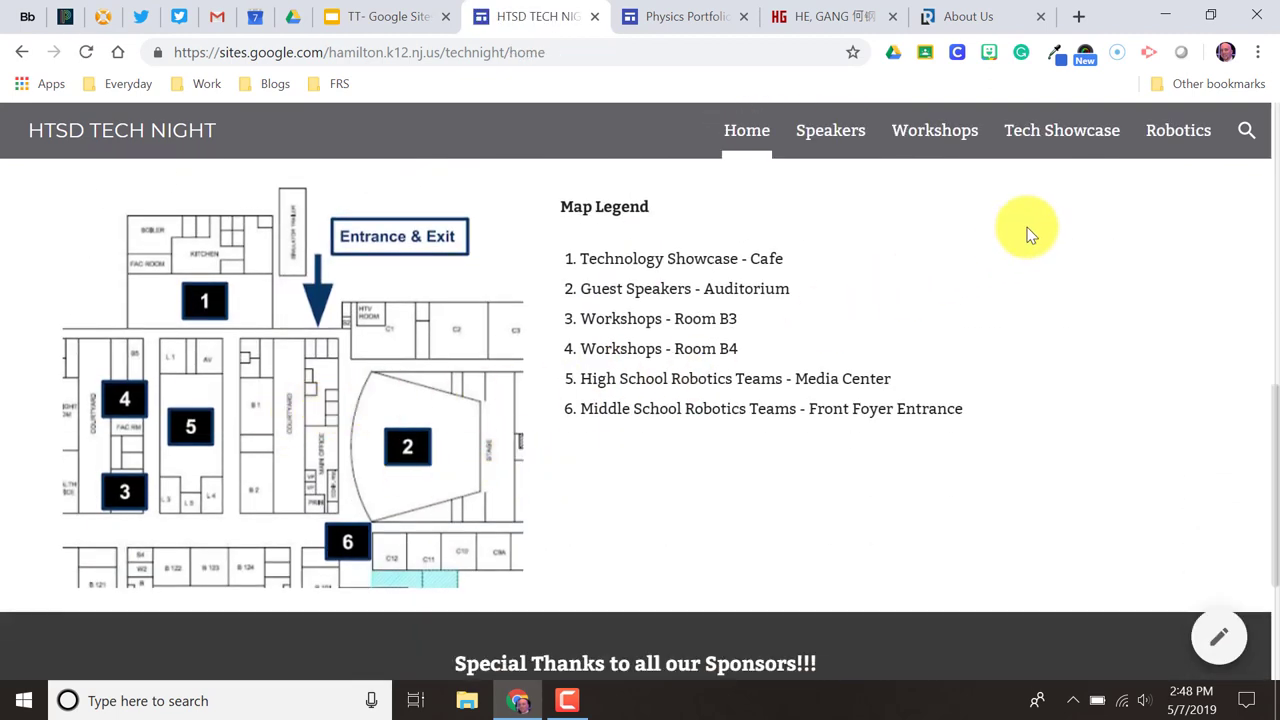
- Open the Tech Night site's Tech Showcase page and look through its list of presenters and topics
click(1024, 138)
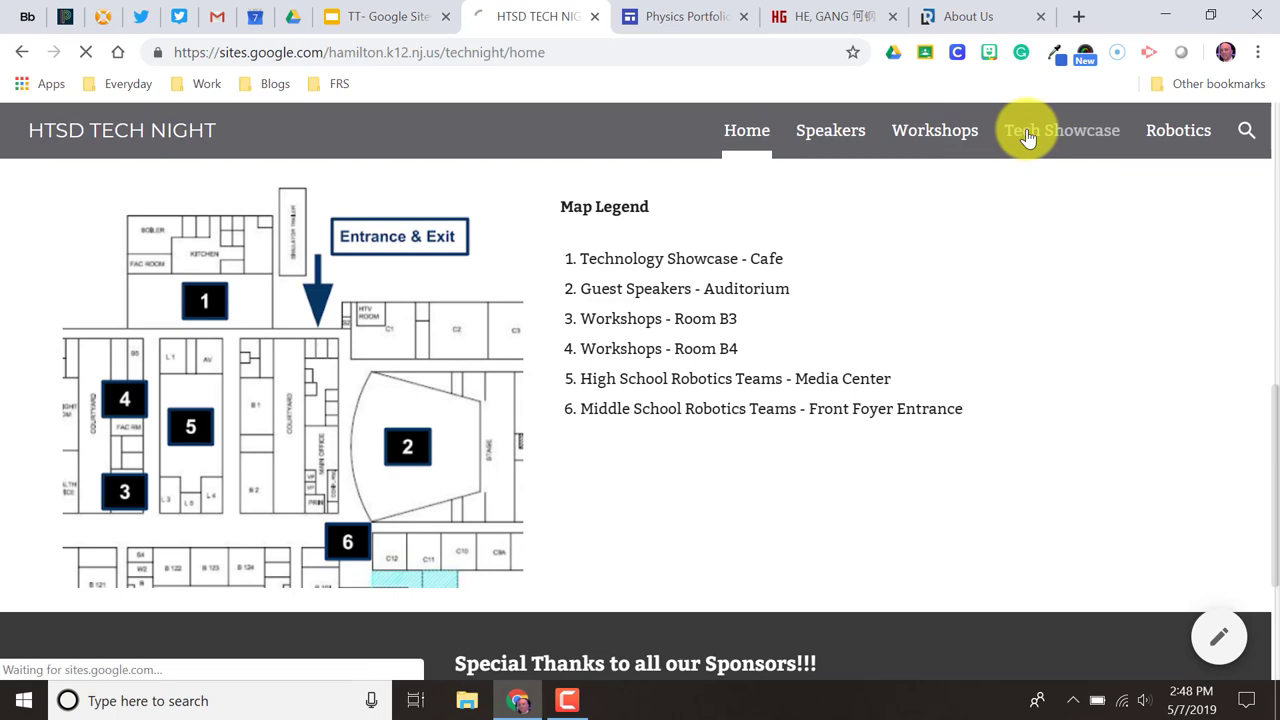
scroll(846, 290, down, 9)
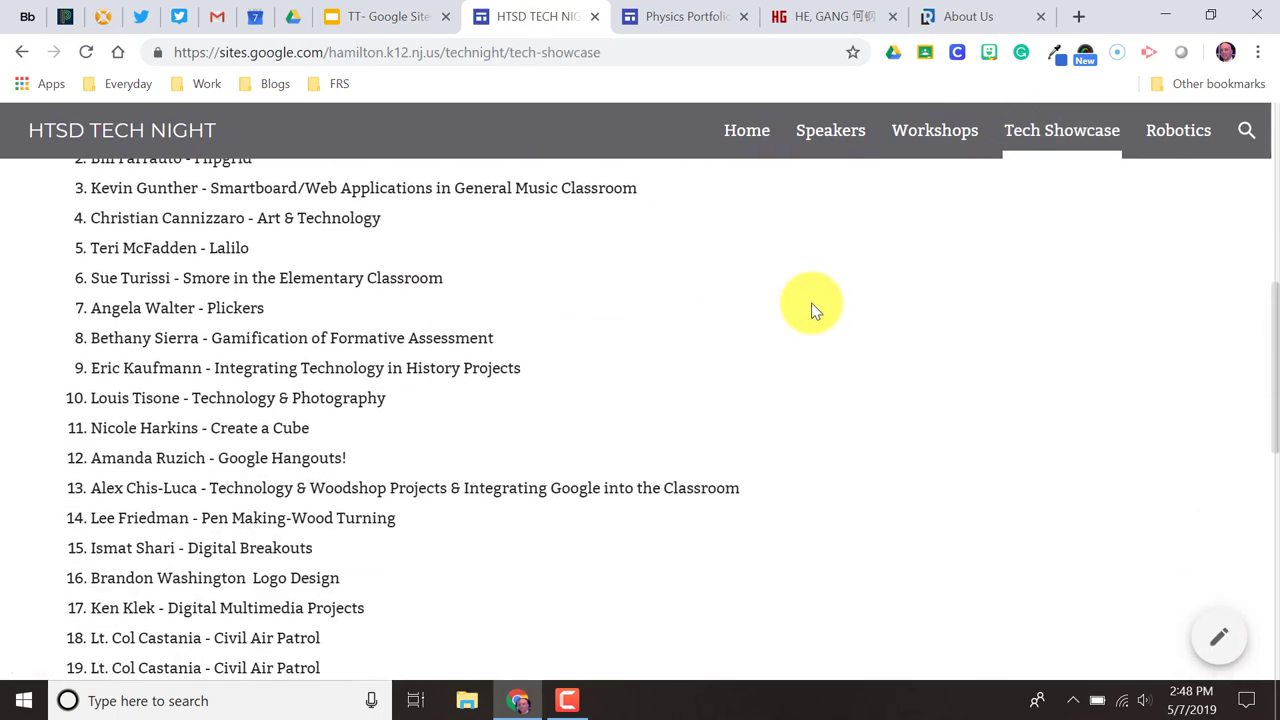
scroll(846, 290, down, 2)
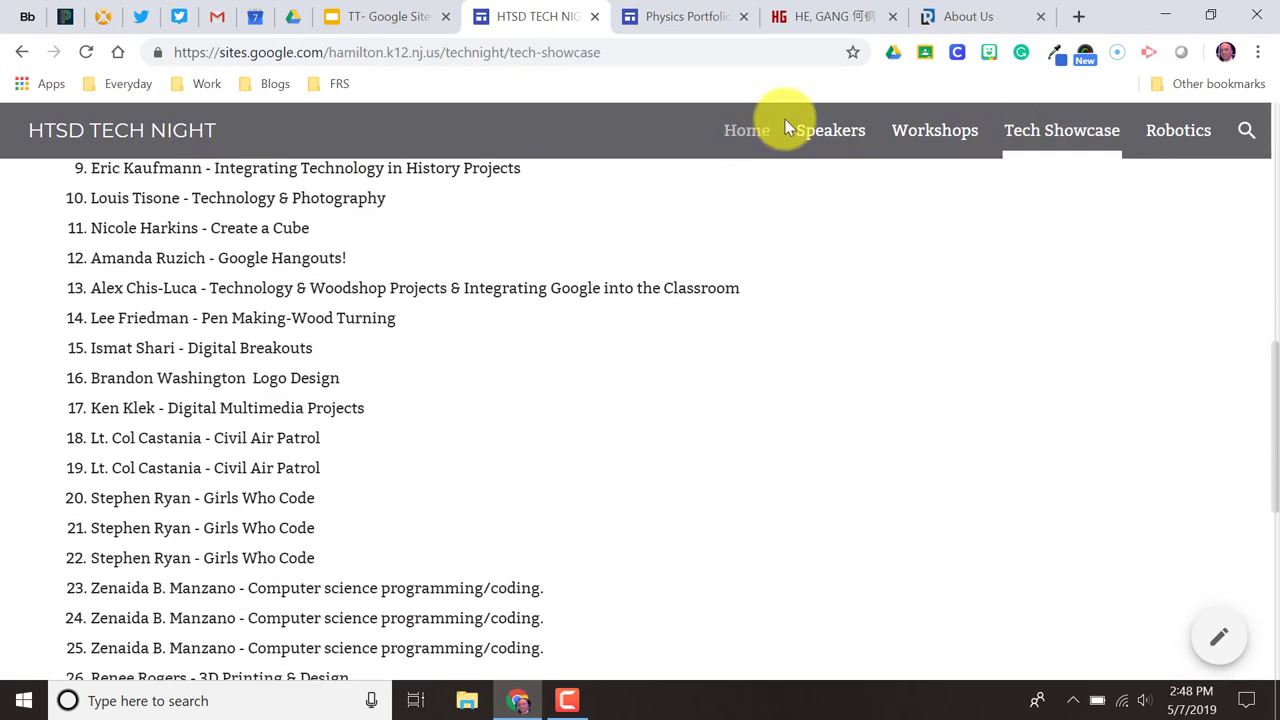
- Close all the open example websites and advance the presentation to the GCE 1 Skills Checklist slide
click(595, 17)
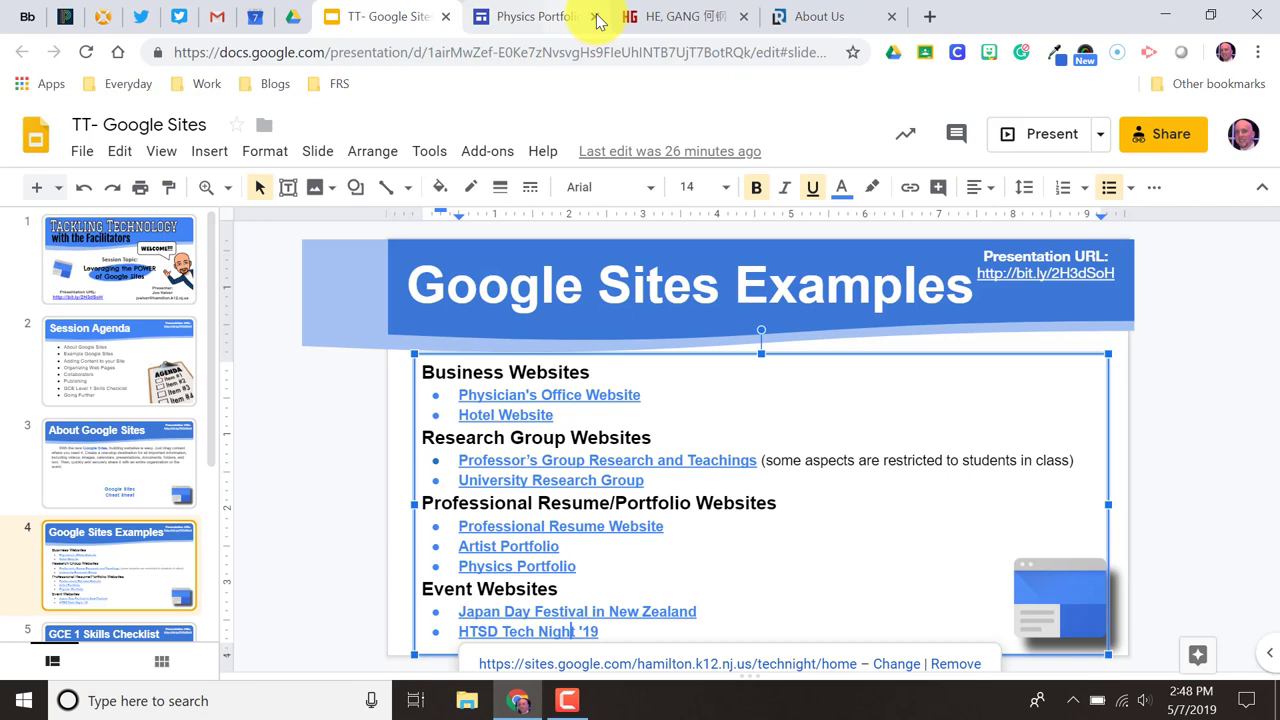
click(512, 20)
click(595, 17)
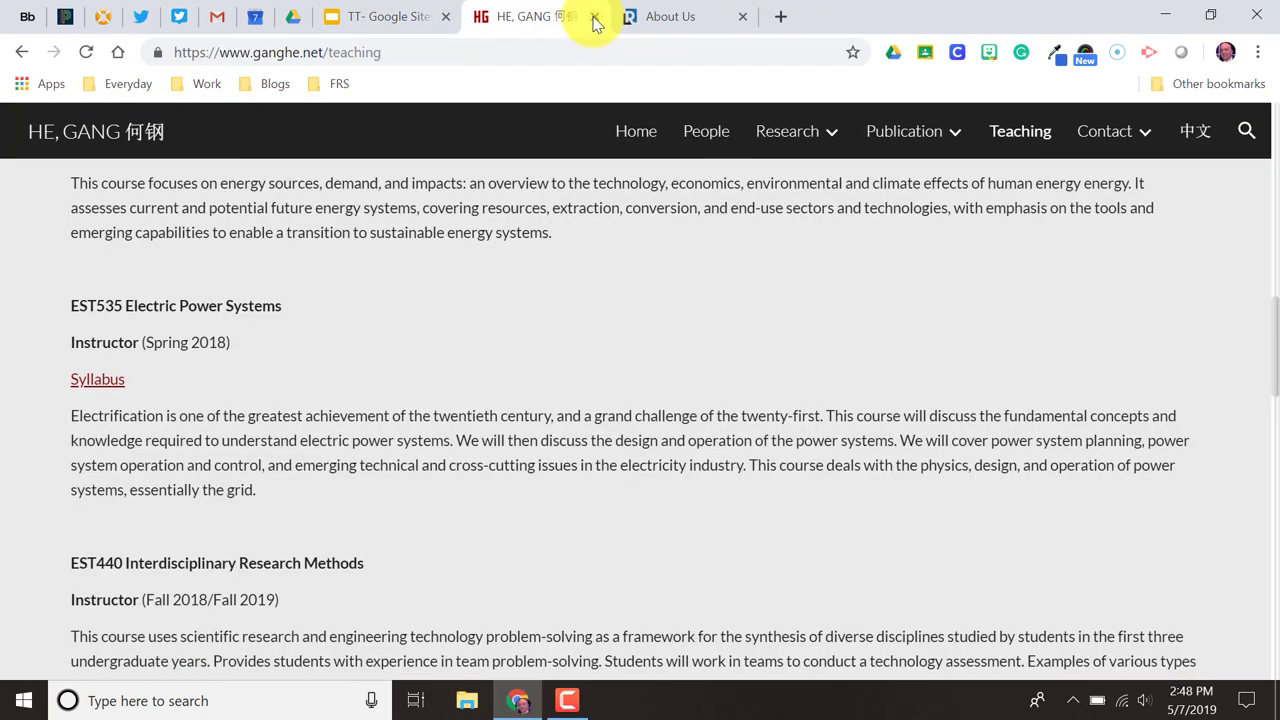
click(595, 17)
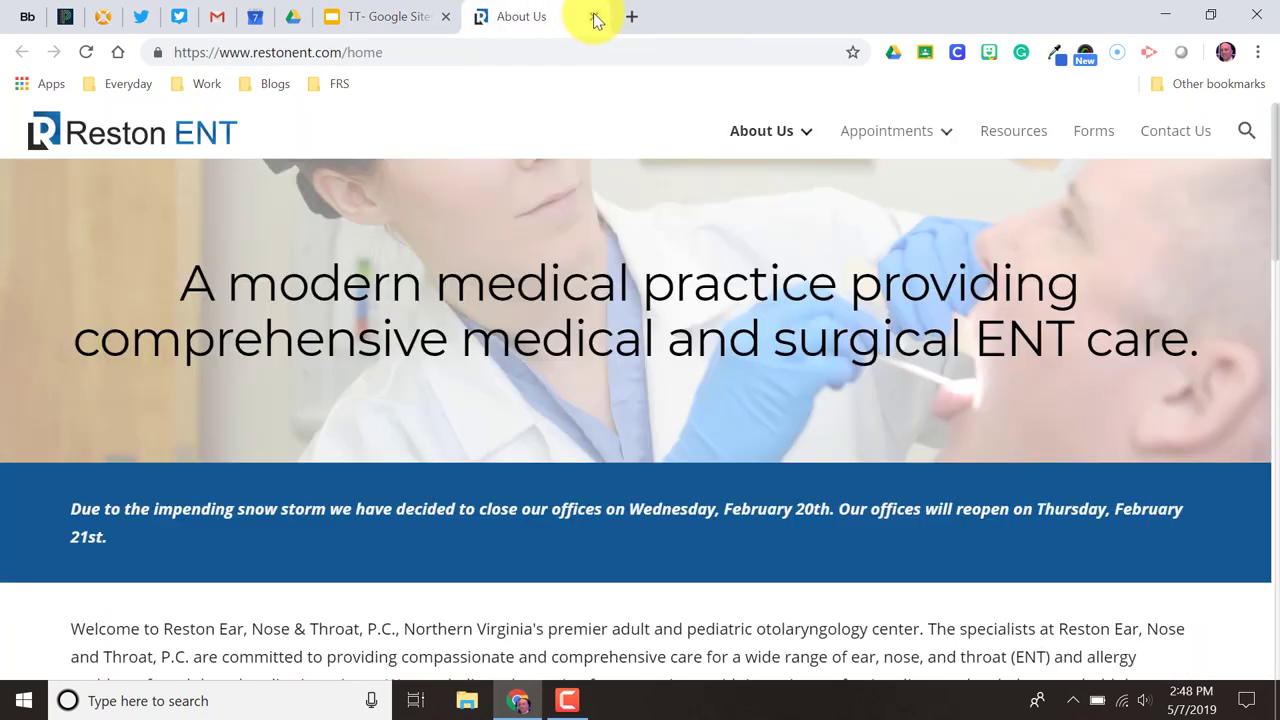
click(595, 18)
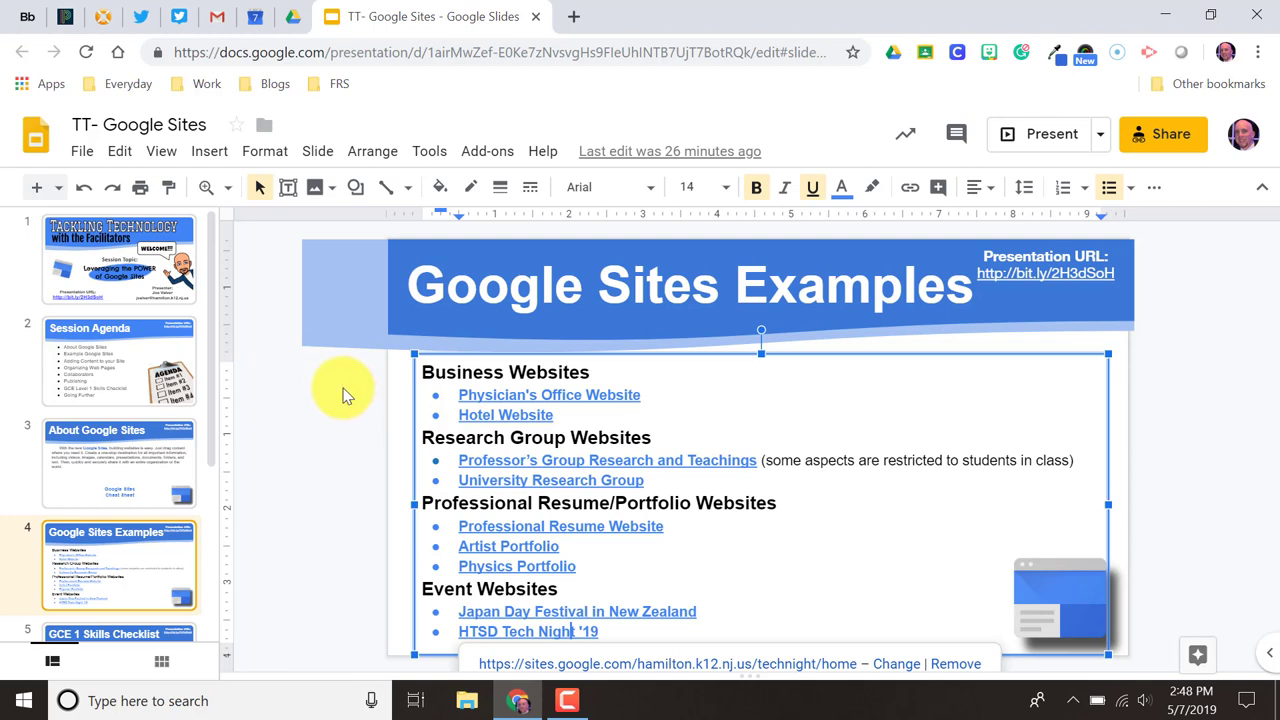
key(Page_Down)
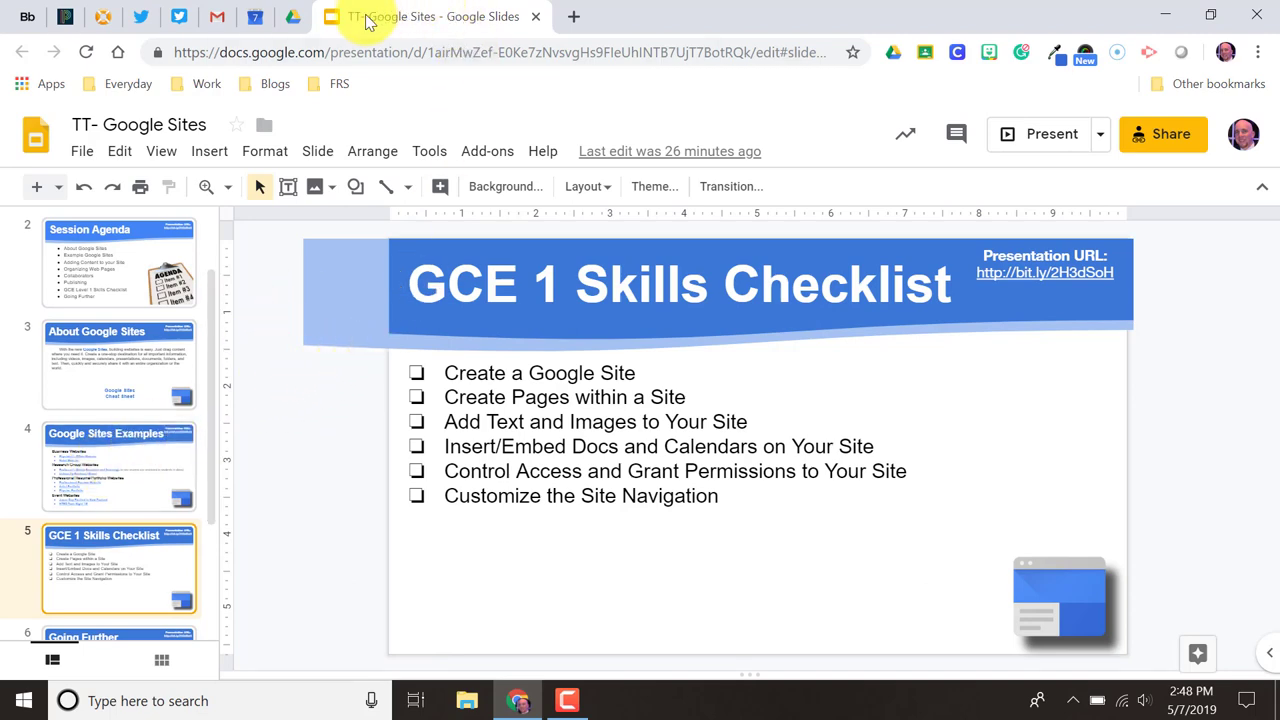
- Switch to Google Drive and create a new Google Sites file
click(292, 17)
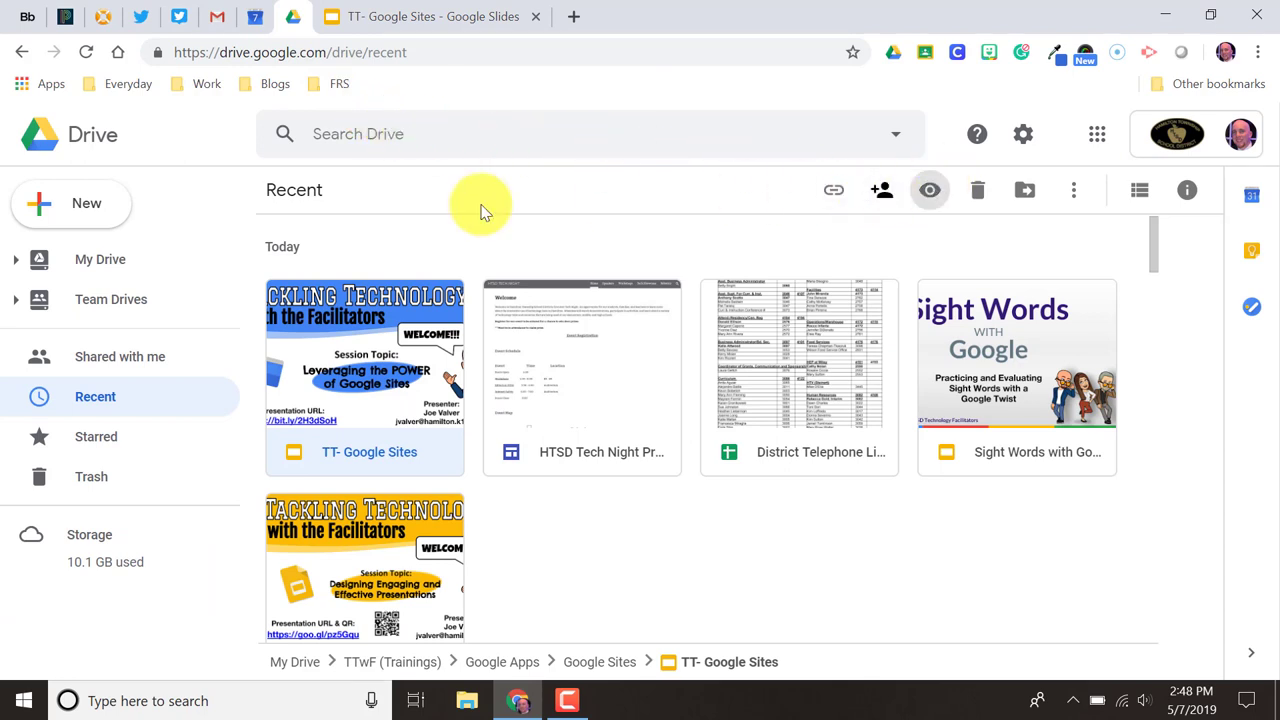
click(72, 210)
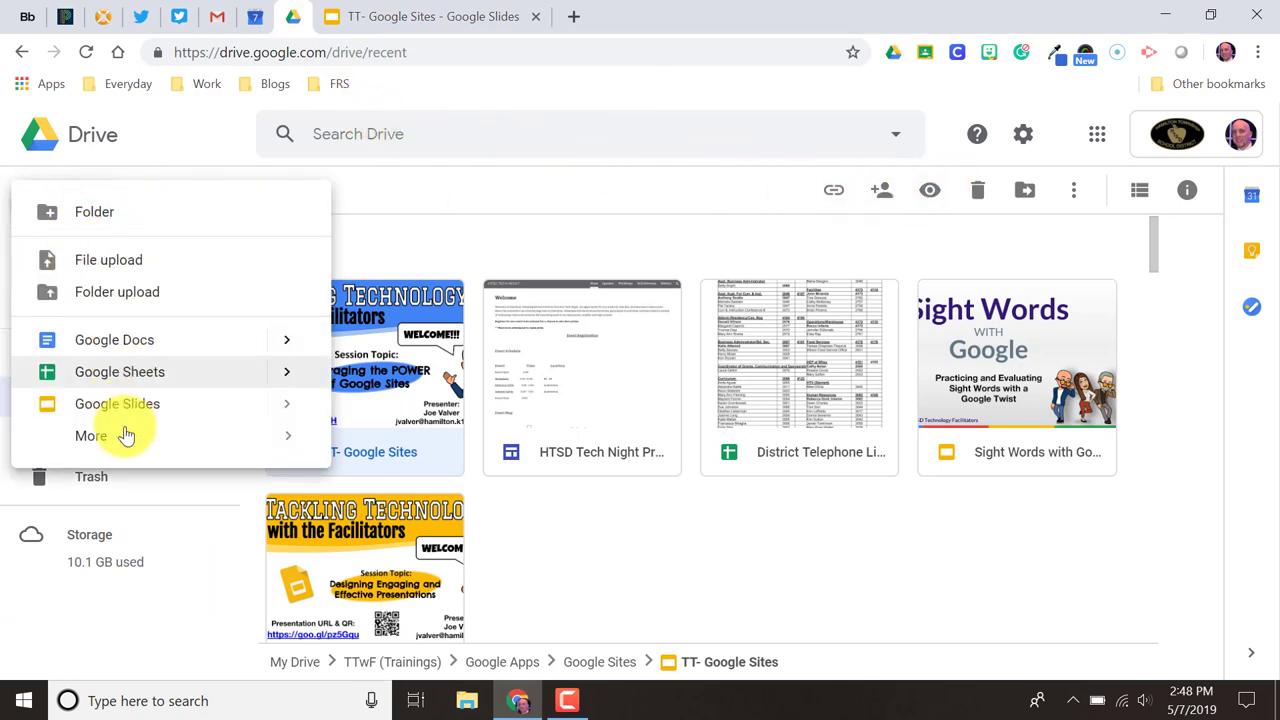
mouse_move(126, 437)
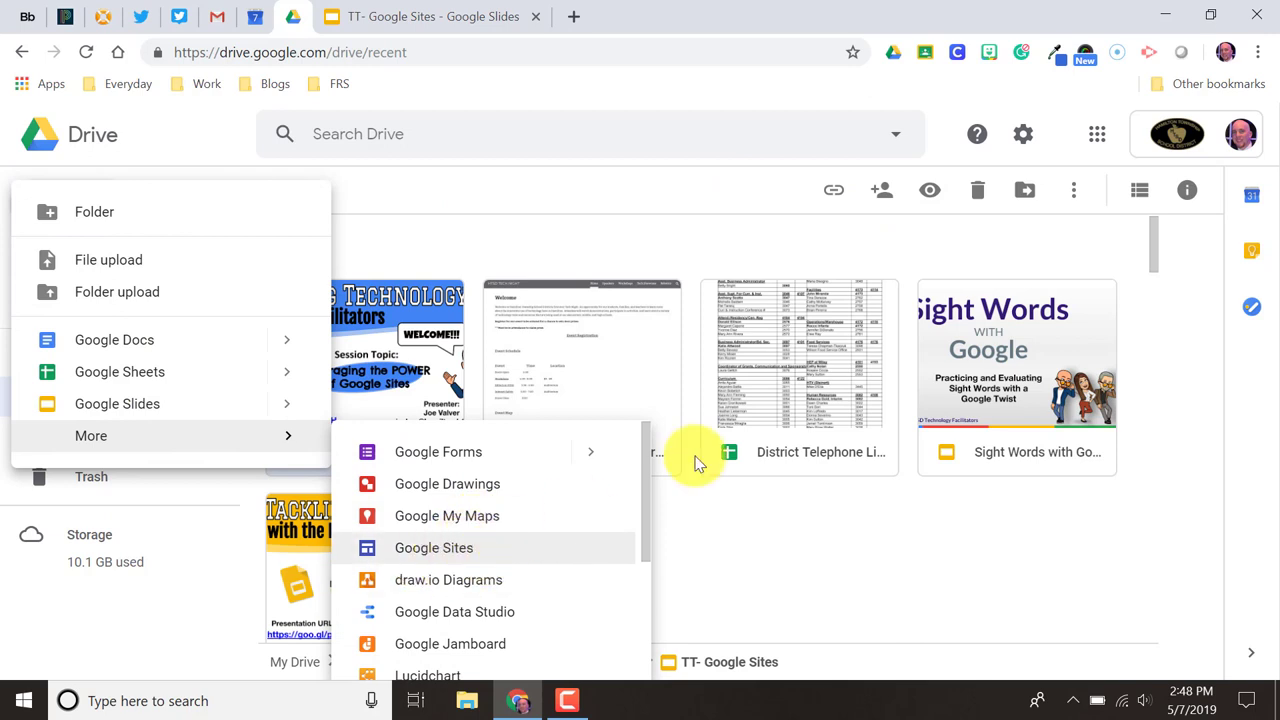
click(1102, 148)
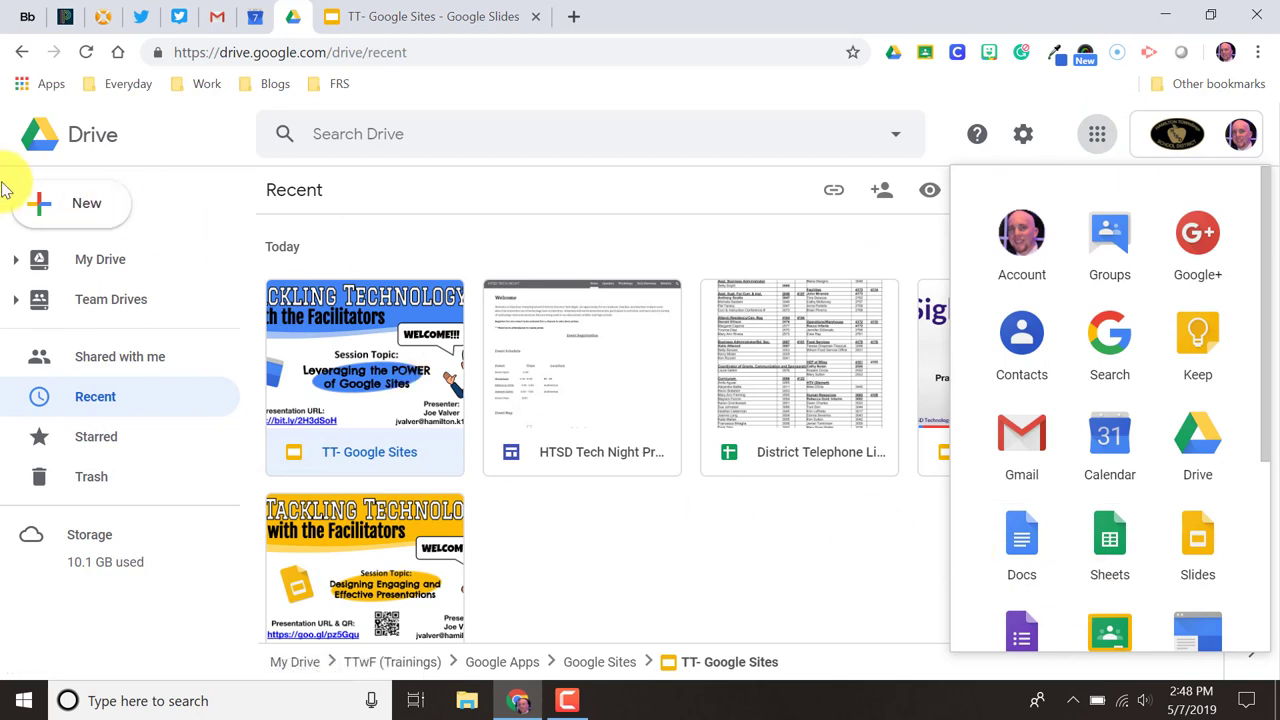
click(92, 208)
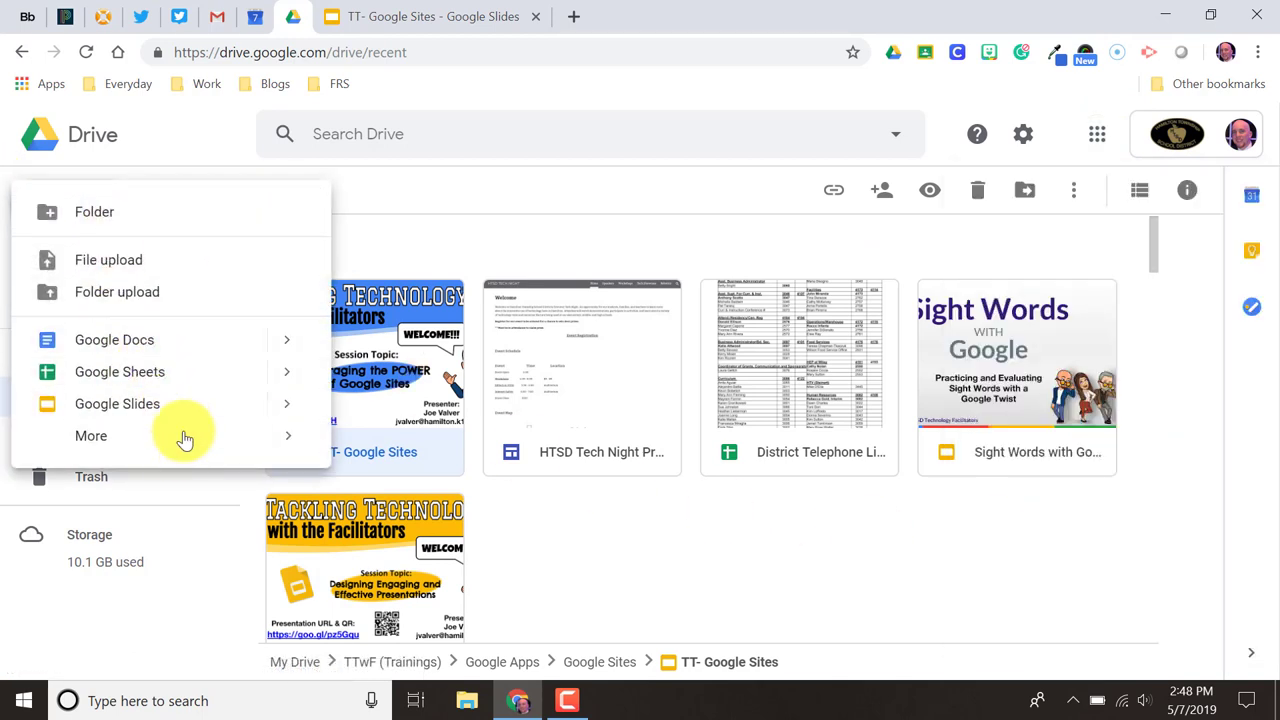
mouse_move(189, 434)
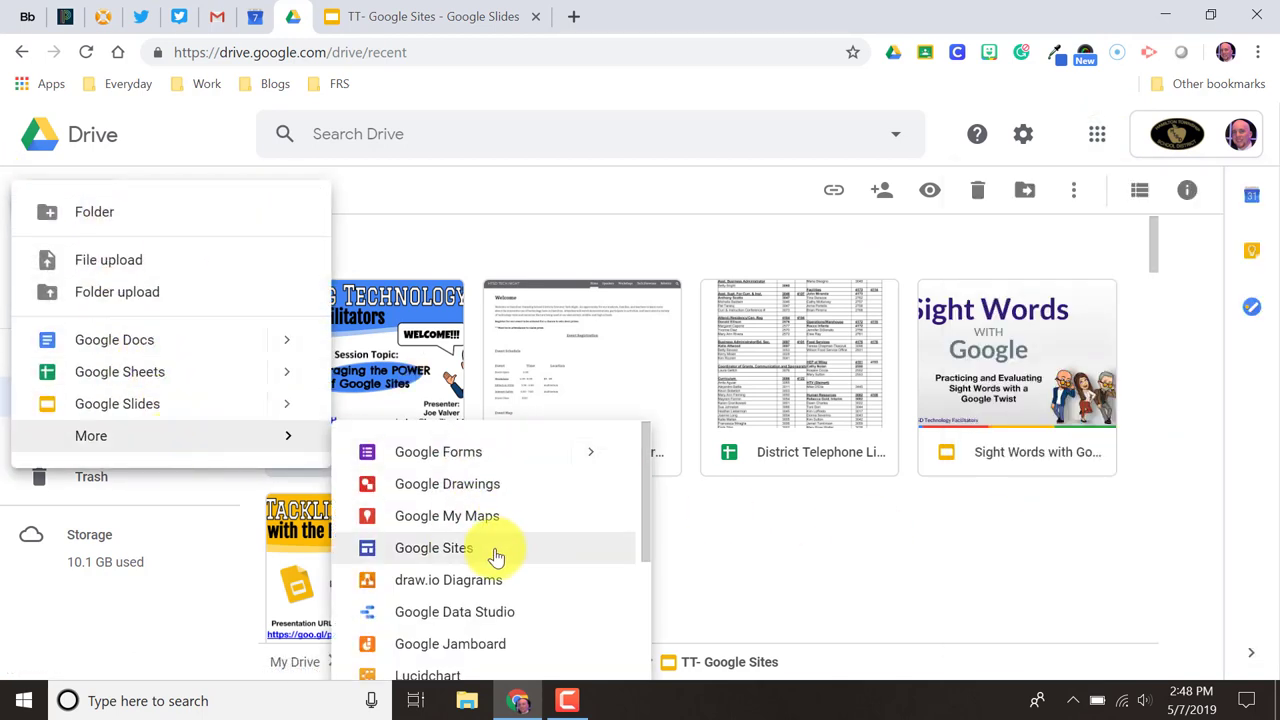
click(495, 550)
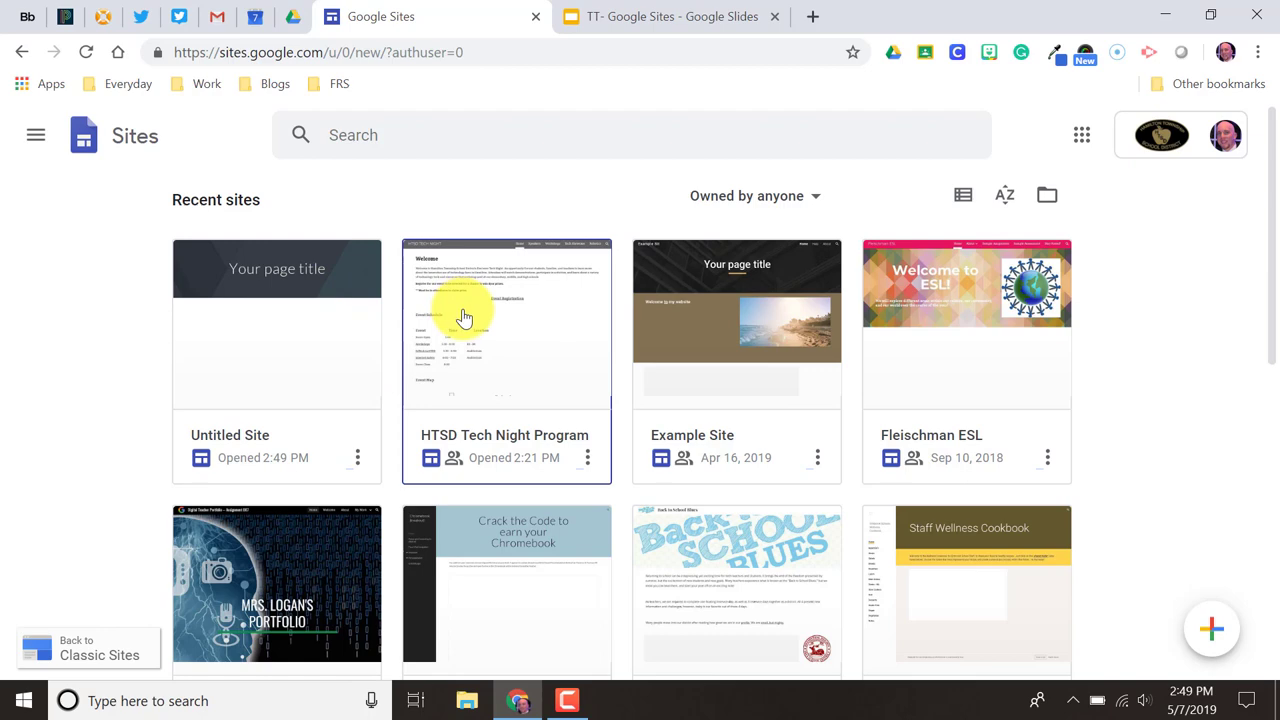
- Filter the recent sites to those owned by me, and view the classic Sites list before returning to new Google Sites
click(735, 195)
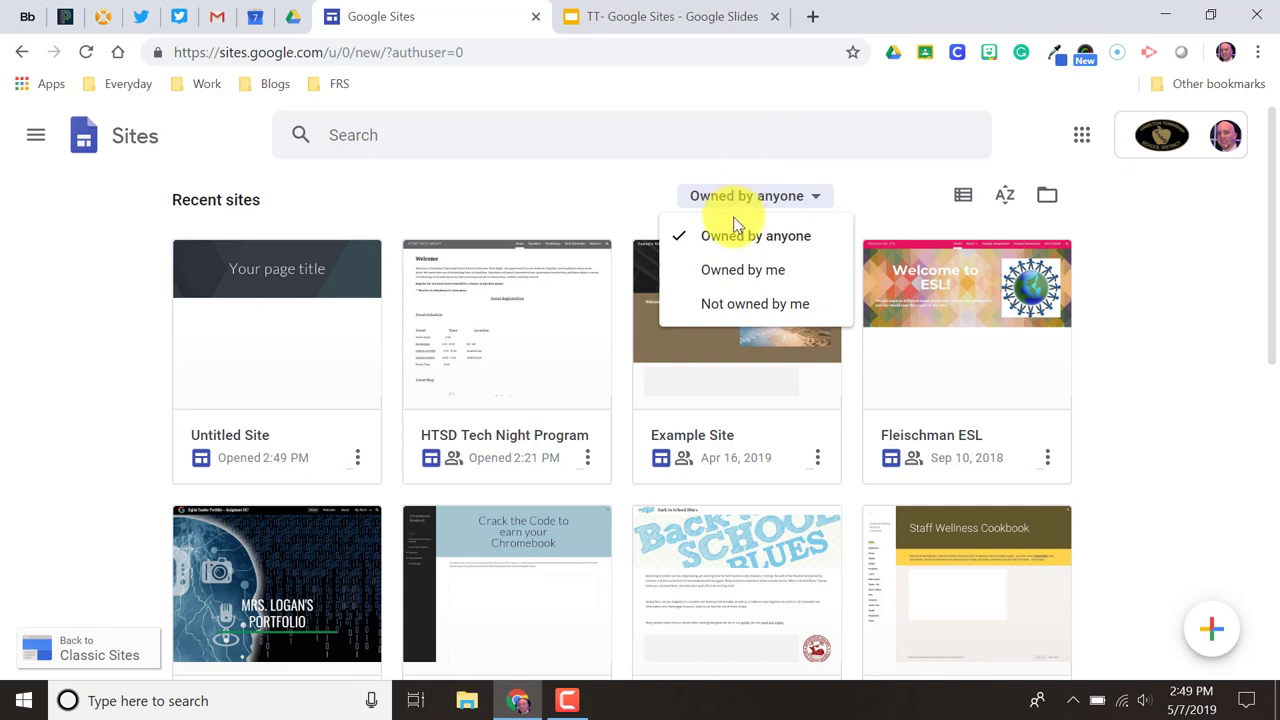
click(738, 271)
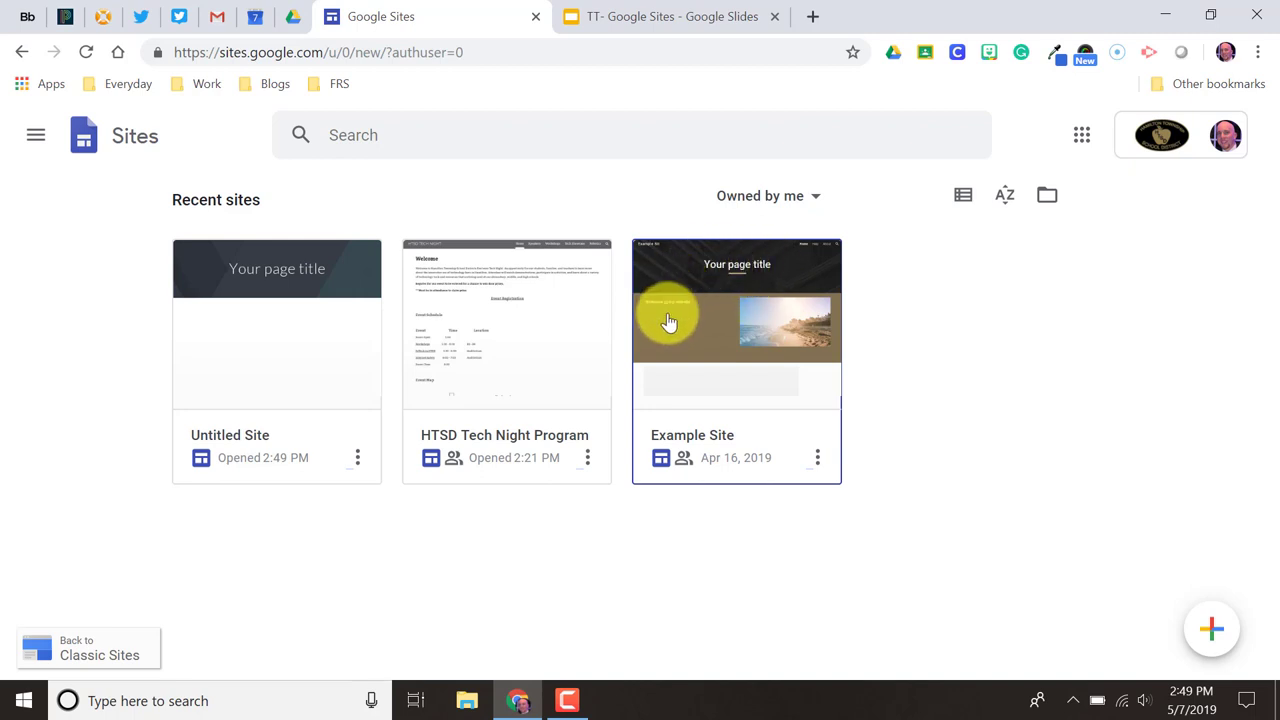
click(126, 656)
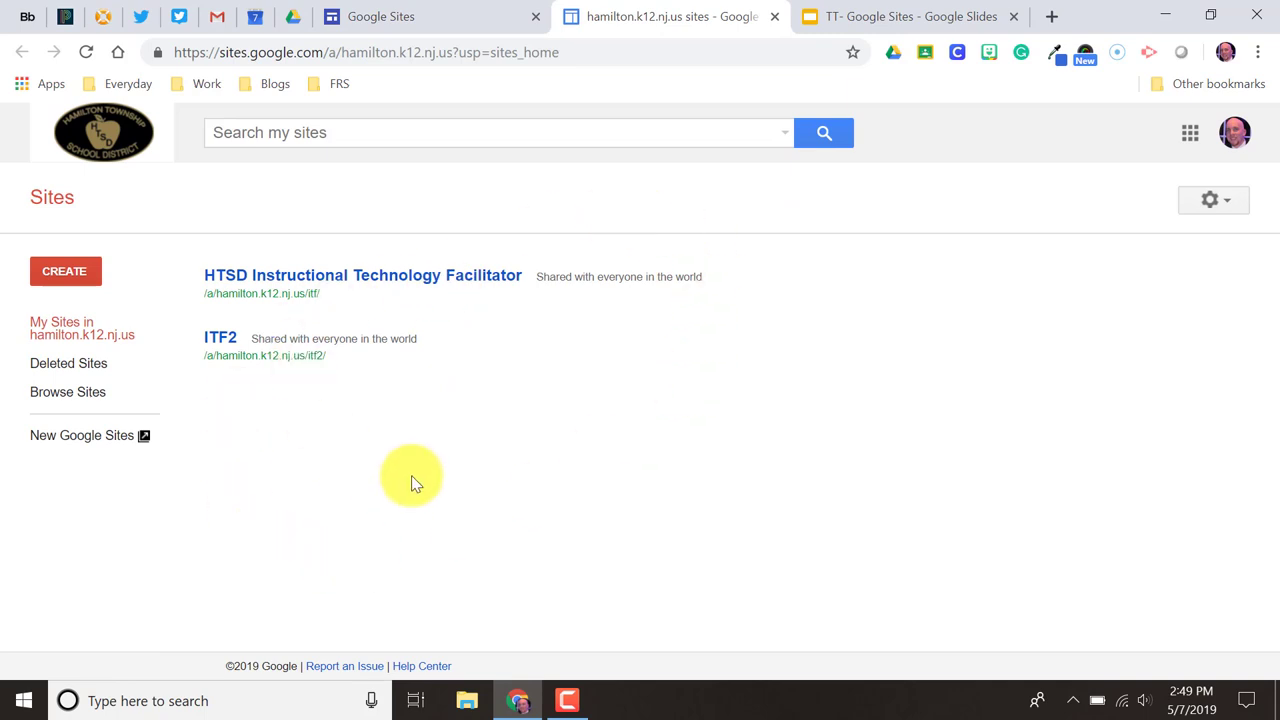
click(119, 444)
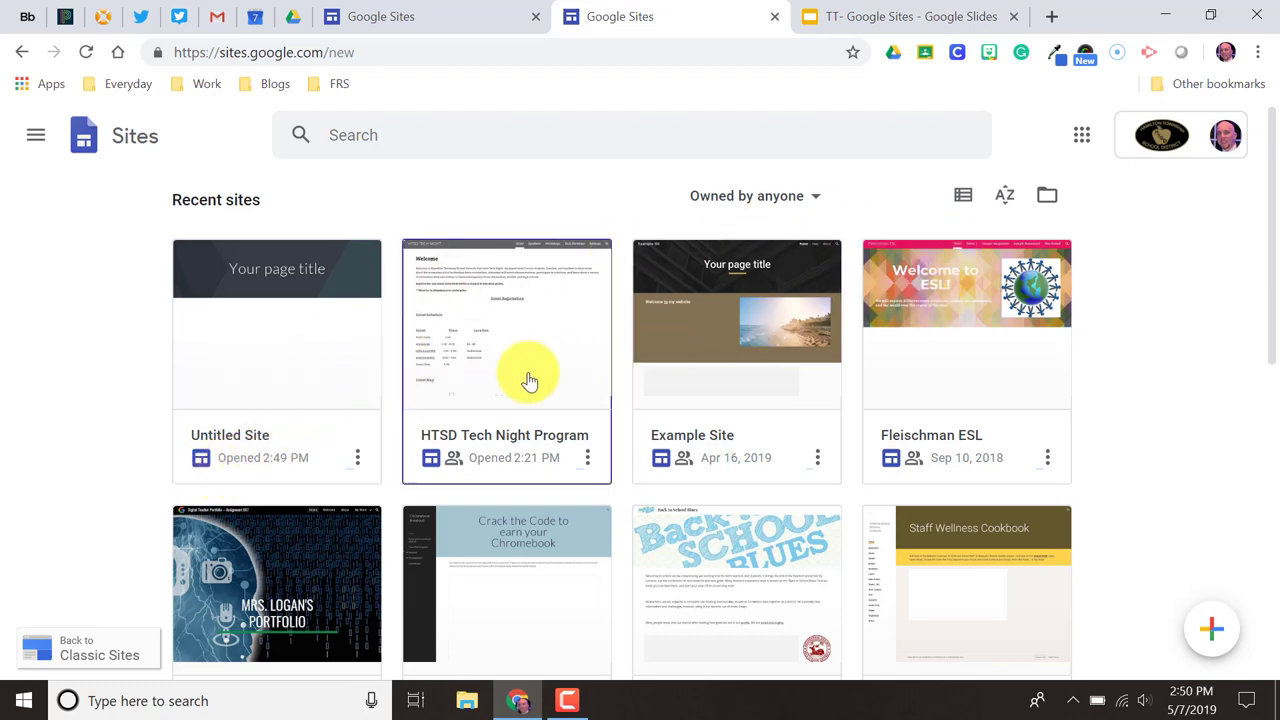
- Filter the recent sites to those owned by me and open Untitled Site in the site editor
click(757, 203)
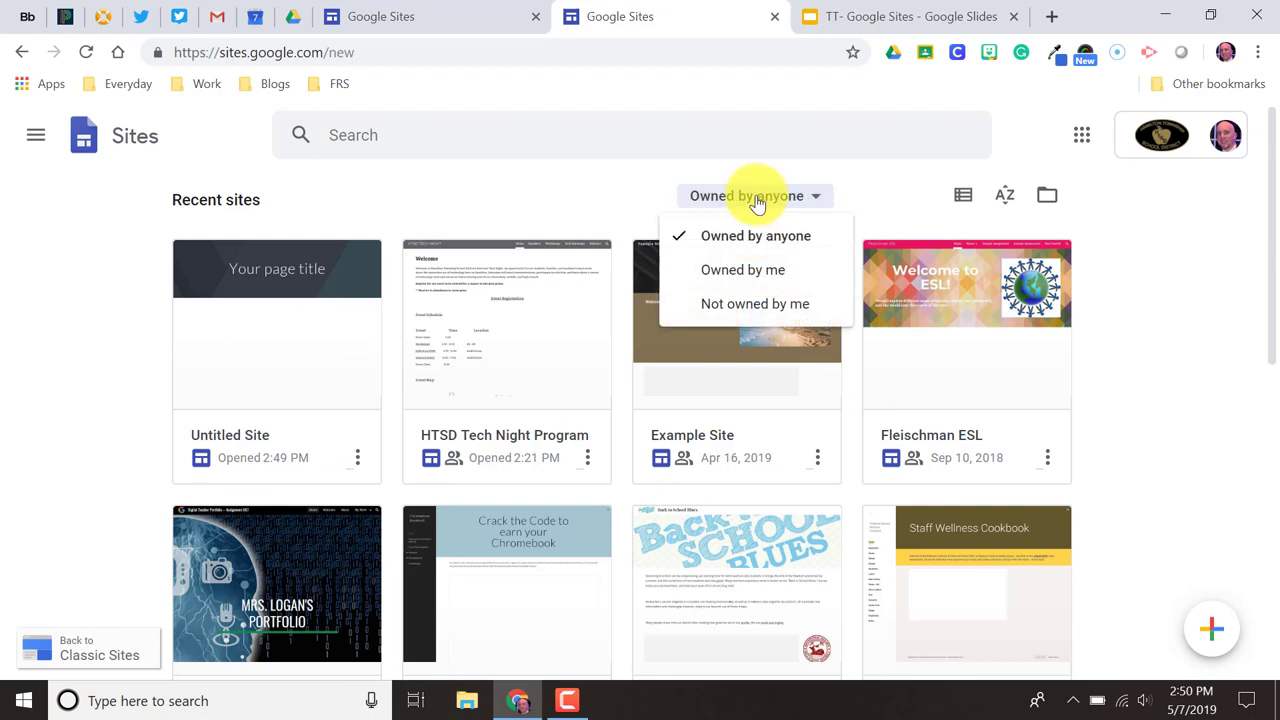
click(748, 267)
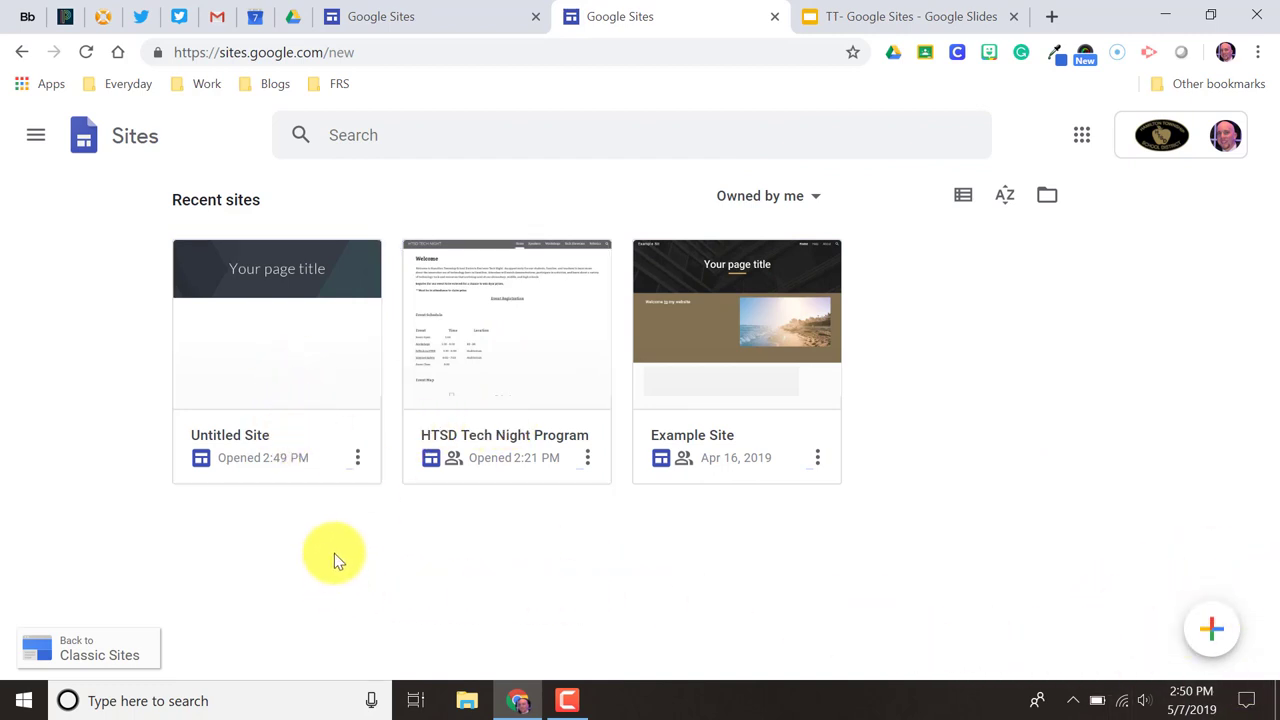
click(257, 349)
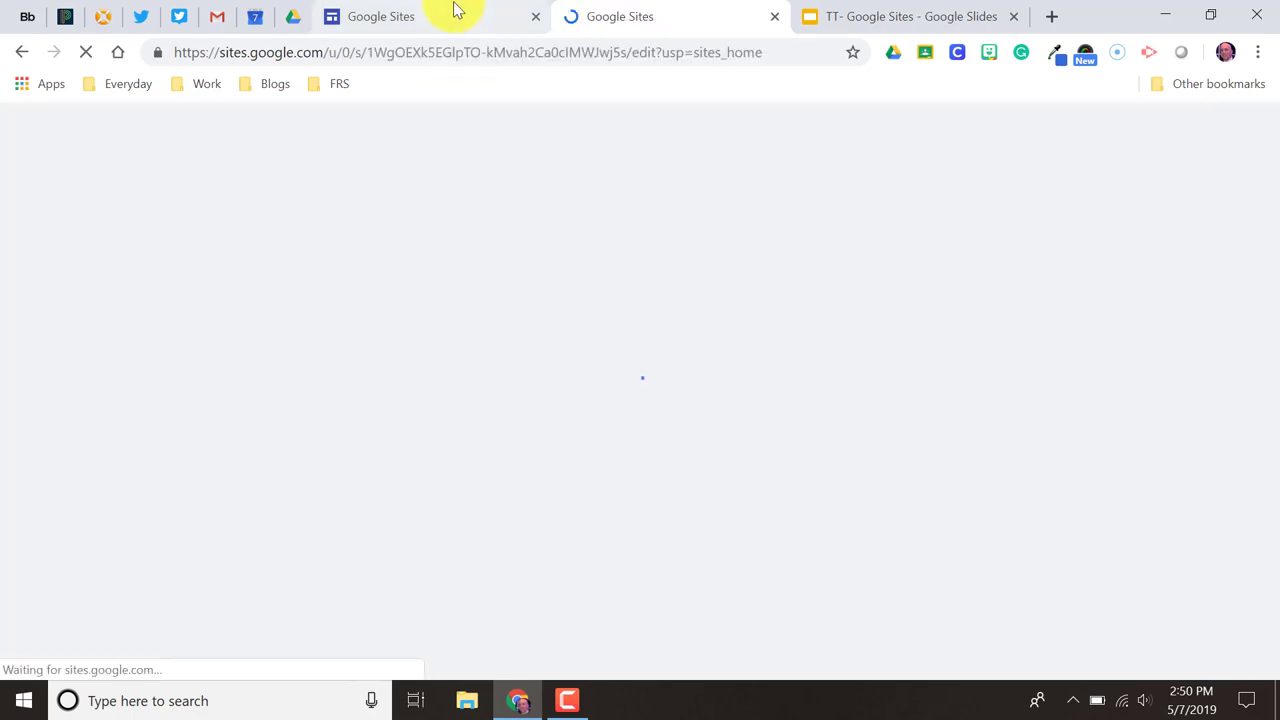
click(457, 12)
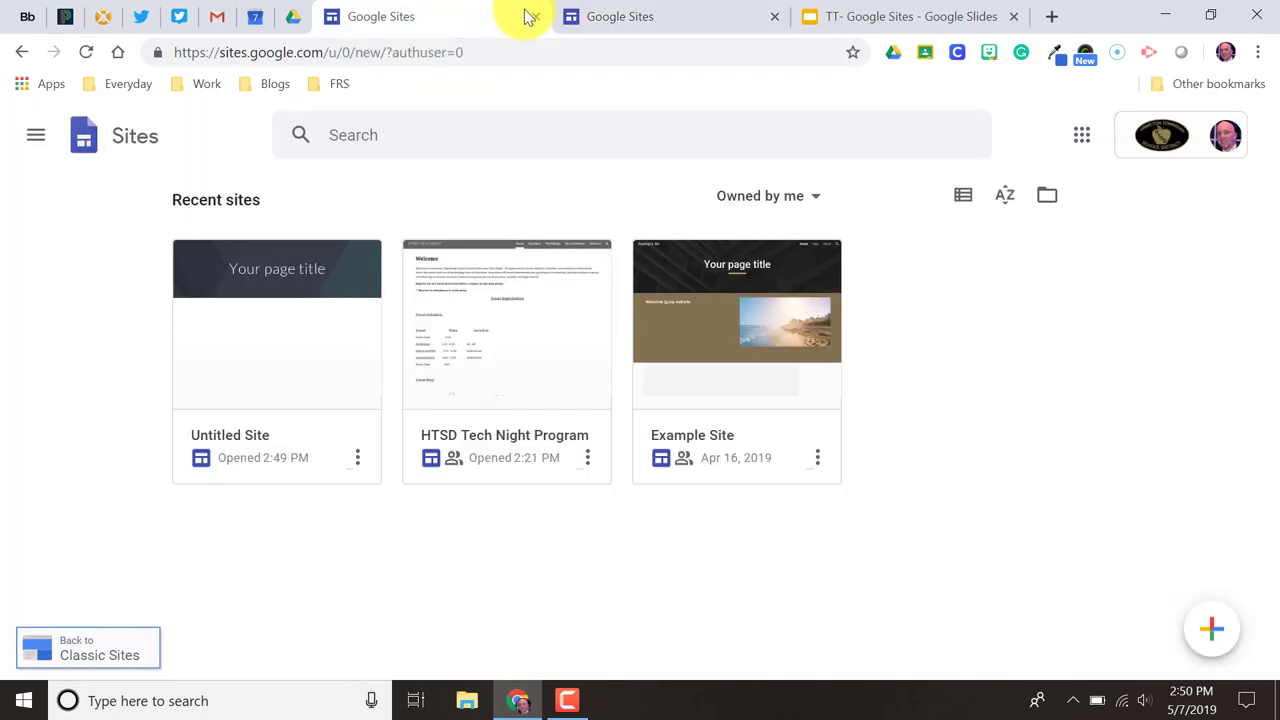
click(630, 12)
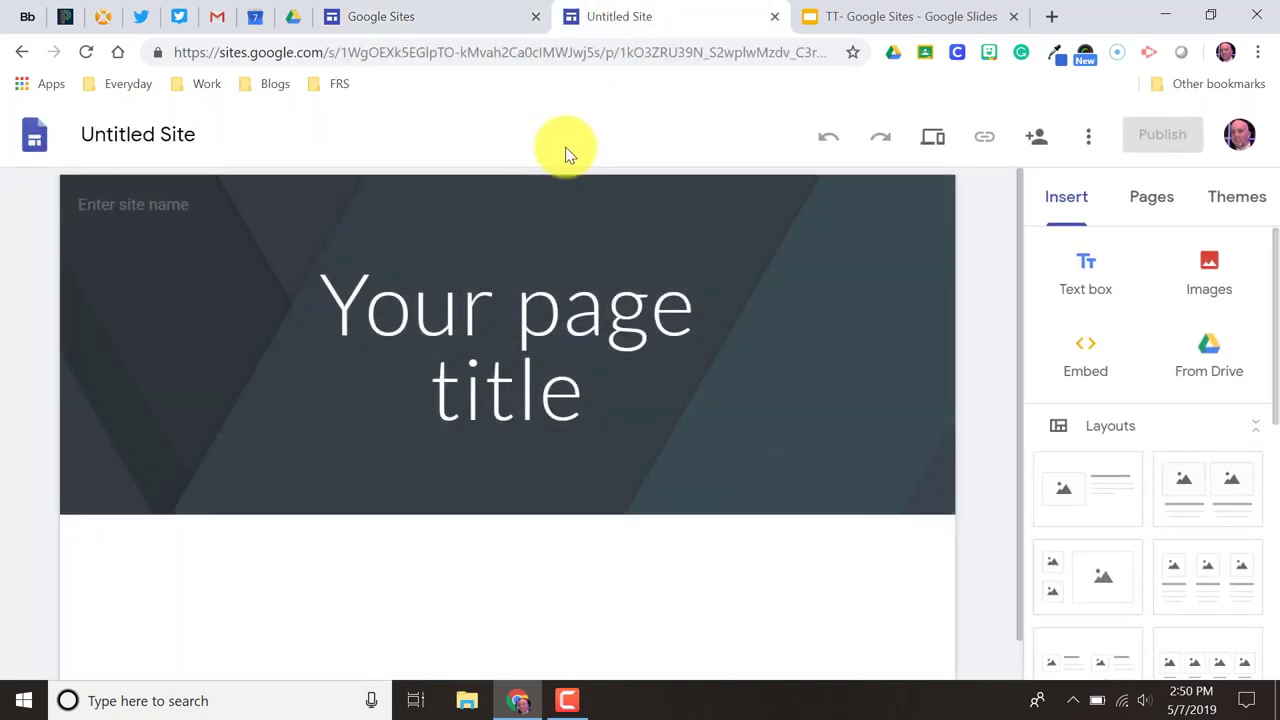
- Name the site file Test Site and replace the page title in the header with Test Site
click(247, 134)
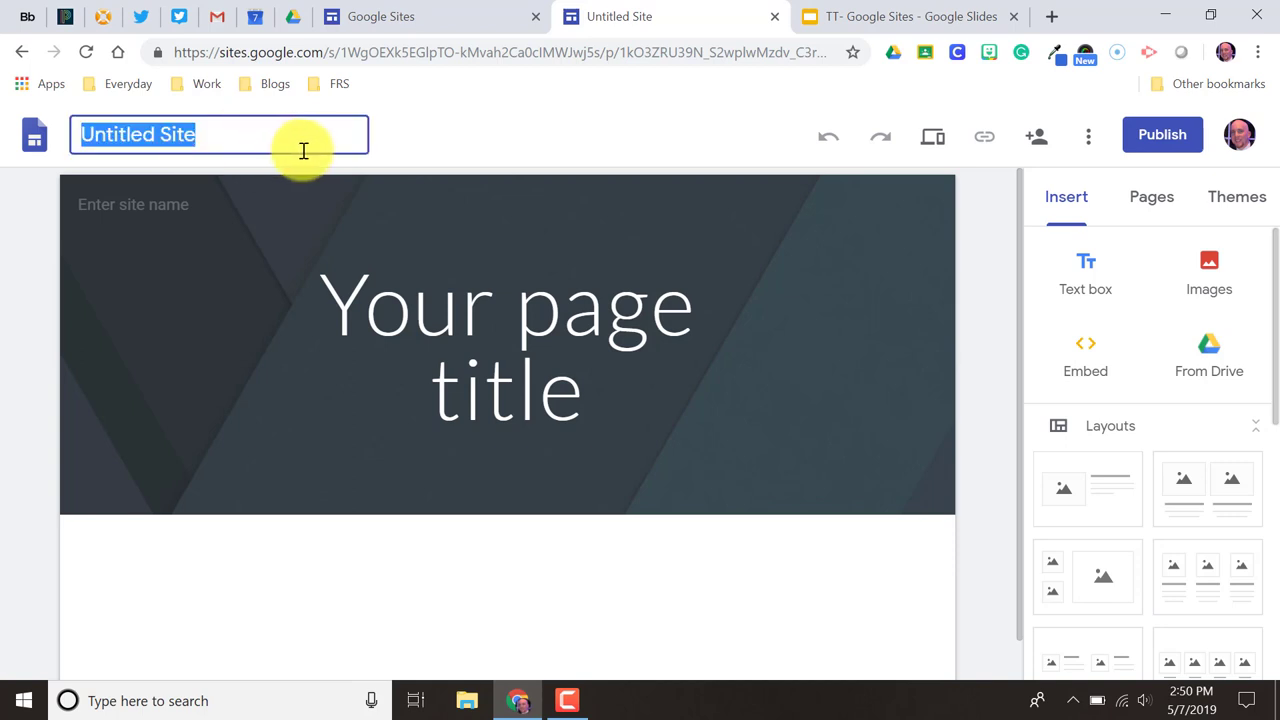
text(Test)
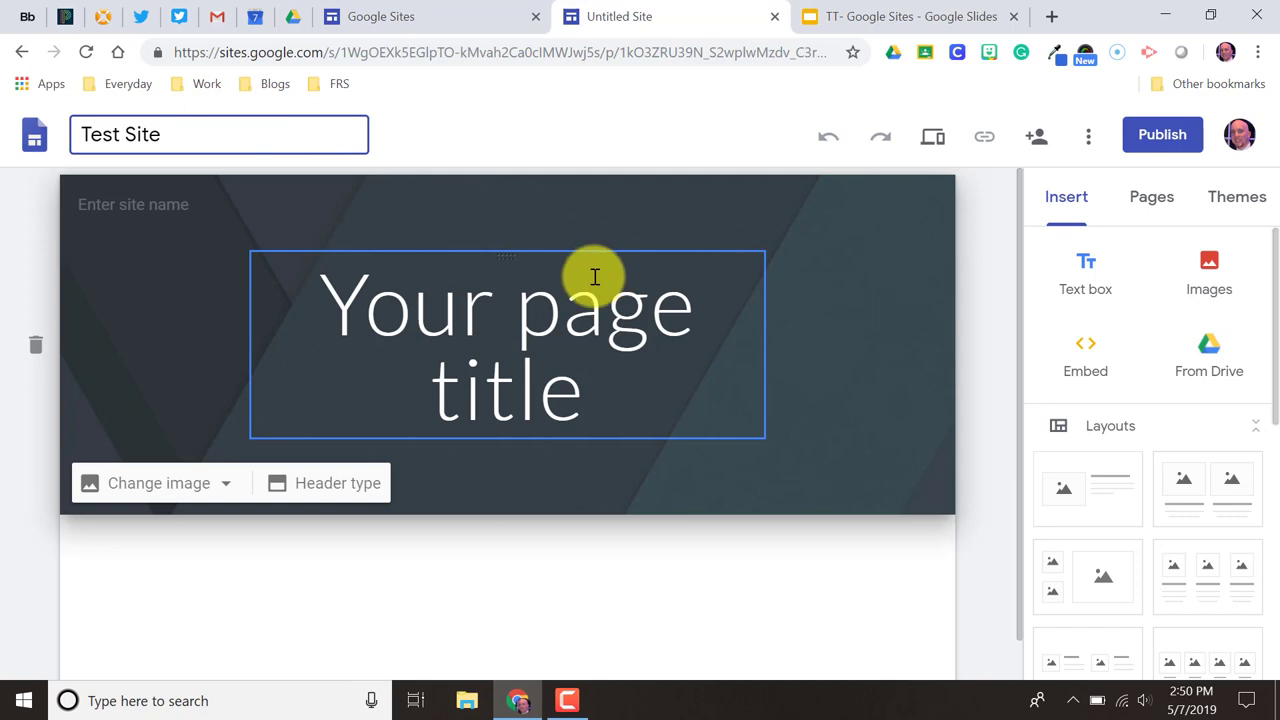
click(534, 331)
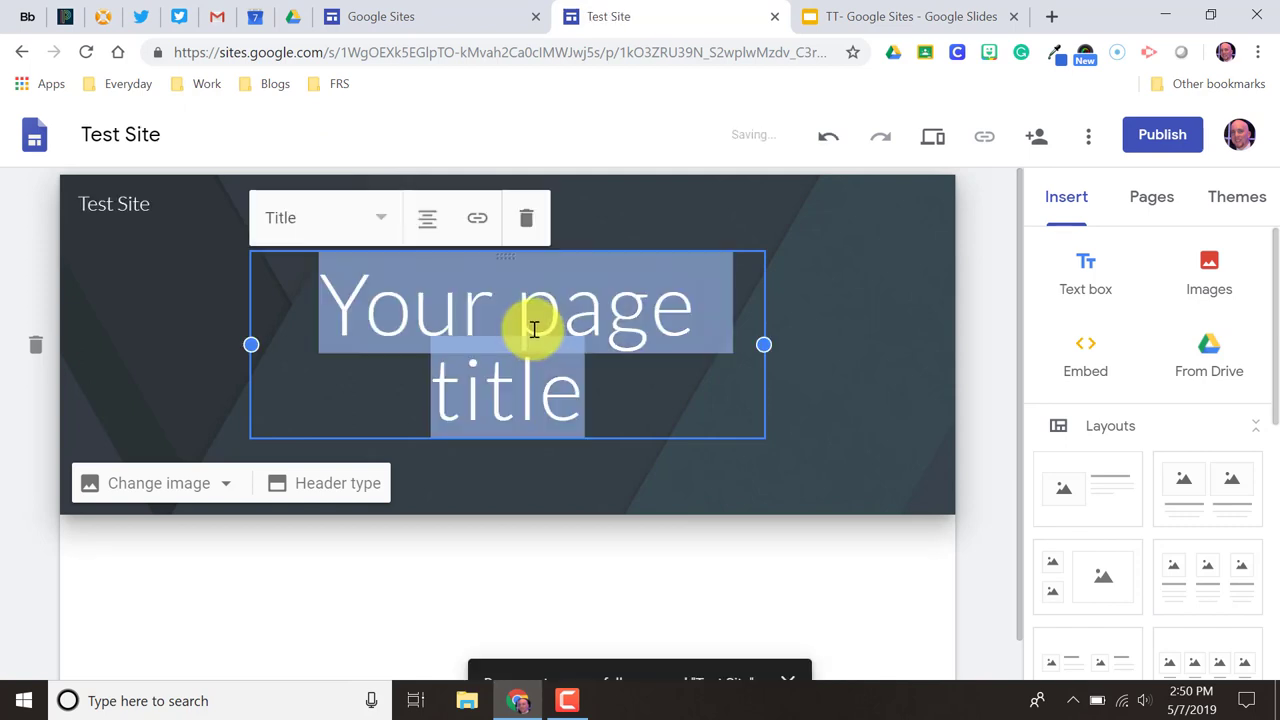
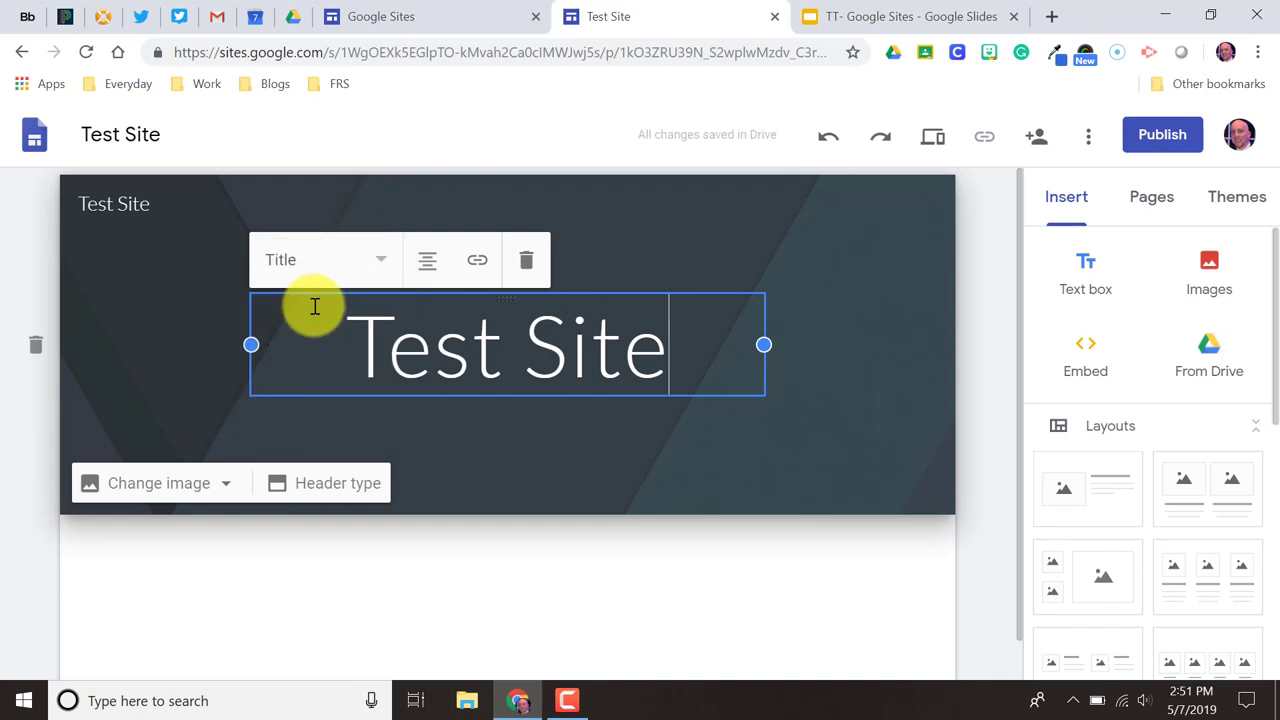
click(428, 262)
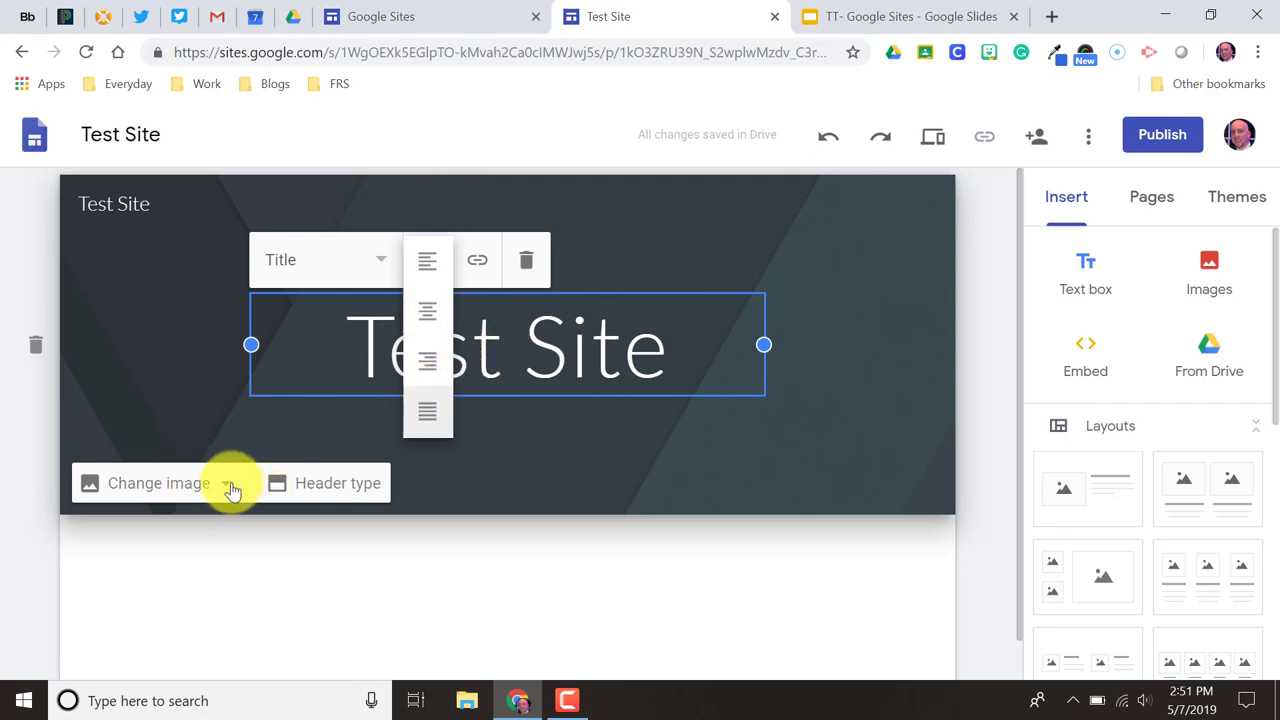
- Try the Cover, Large banner, Banner and Title only header types, and set the header back to Banner
click(302, 487)
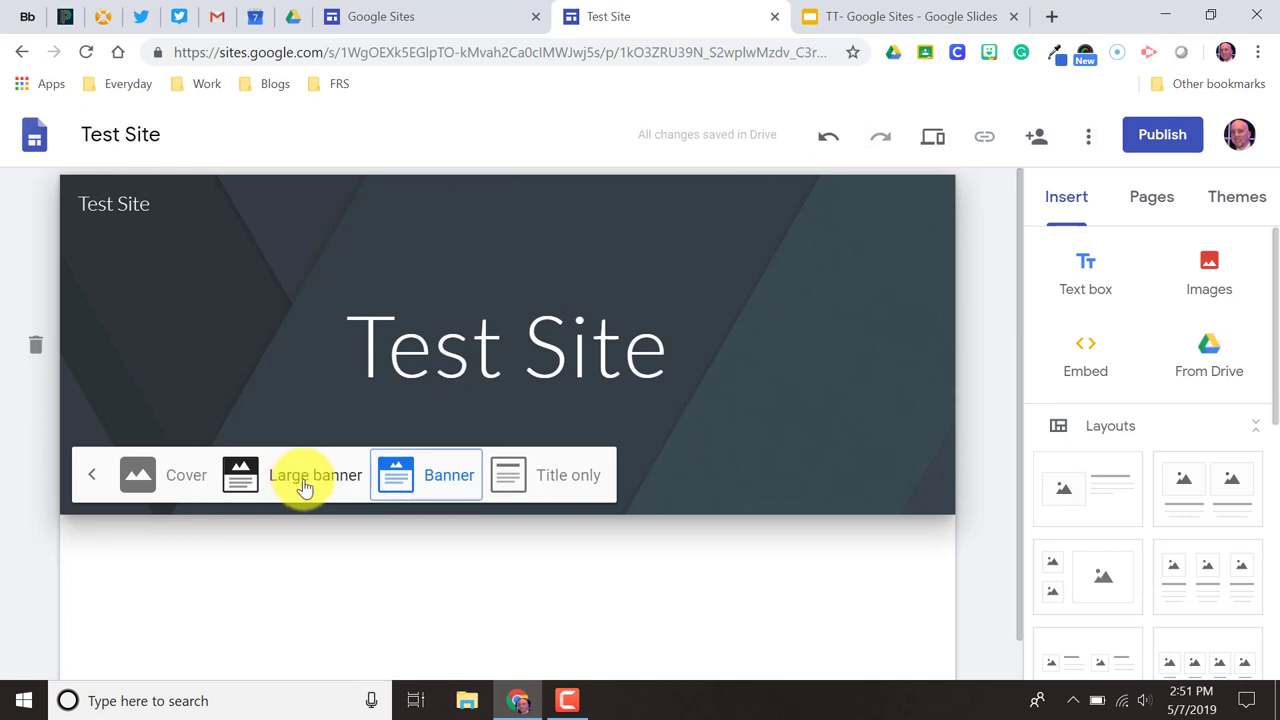
click(163, 476)
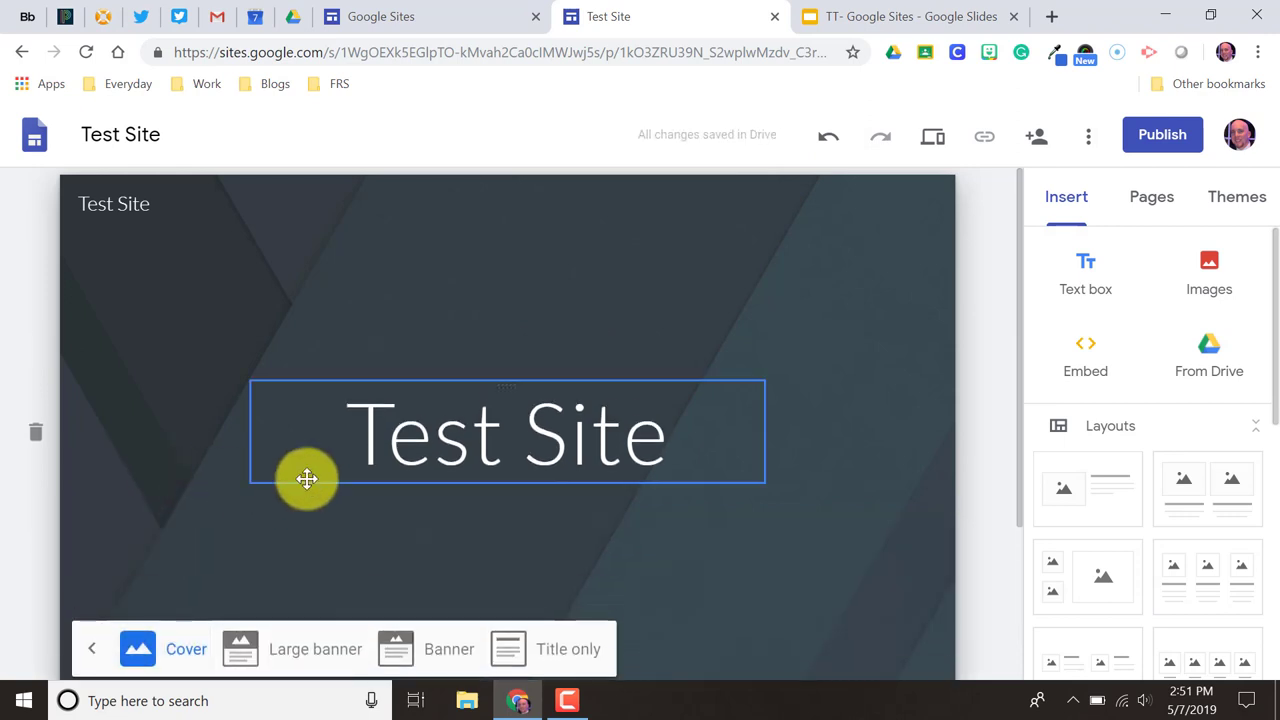
scroll(303, 480, down, 2)
click(308, 447)
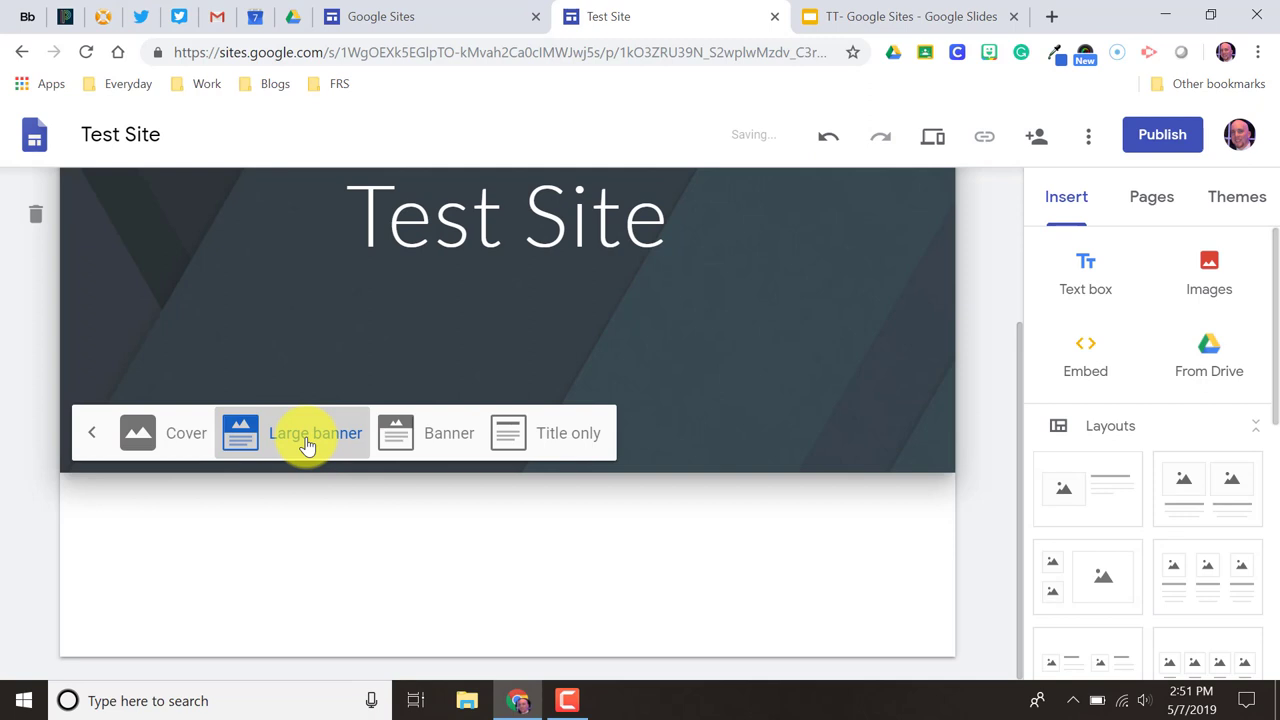
click(425, 438)
click(558, 447)
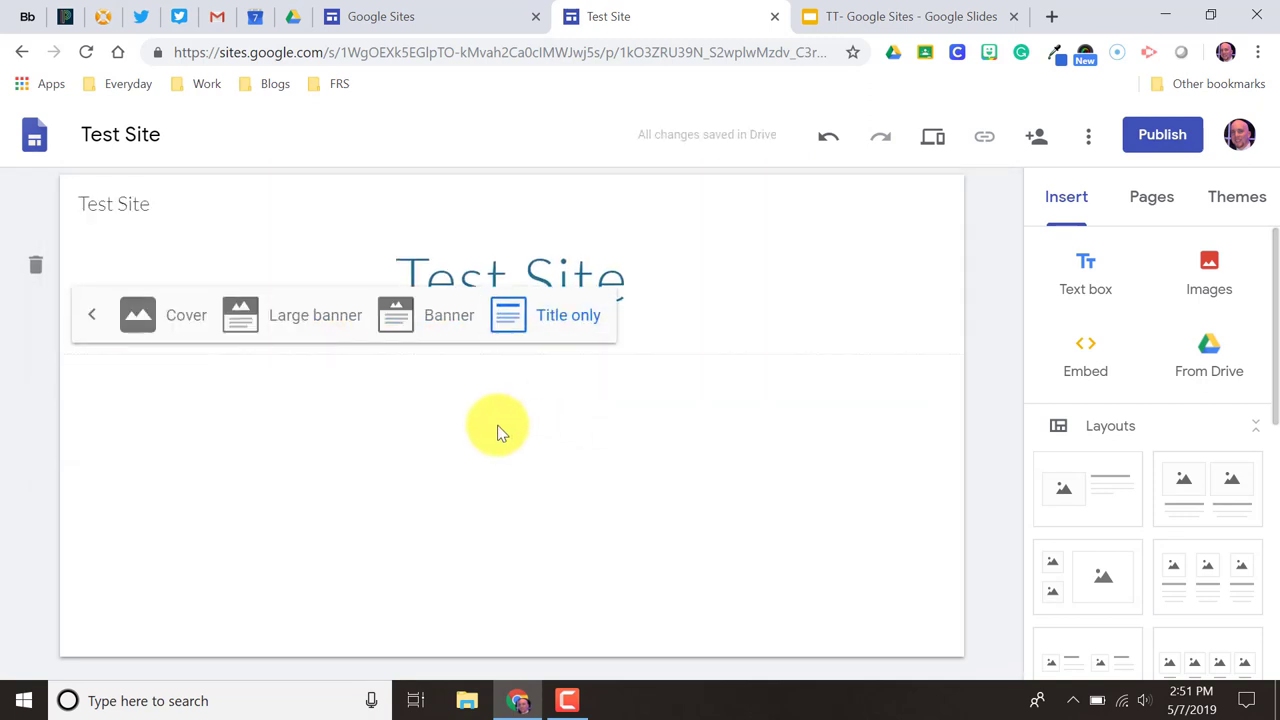
click(412, 322)
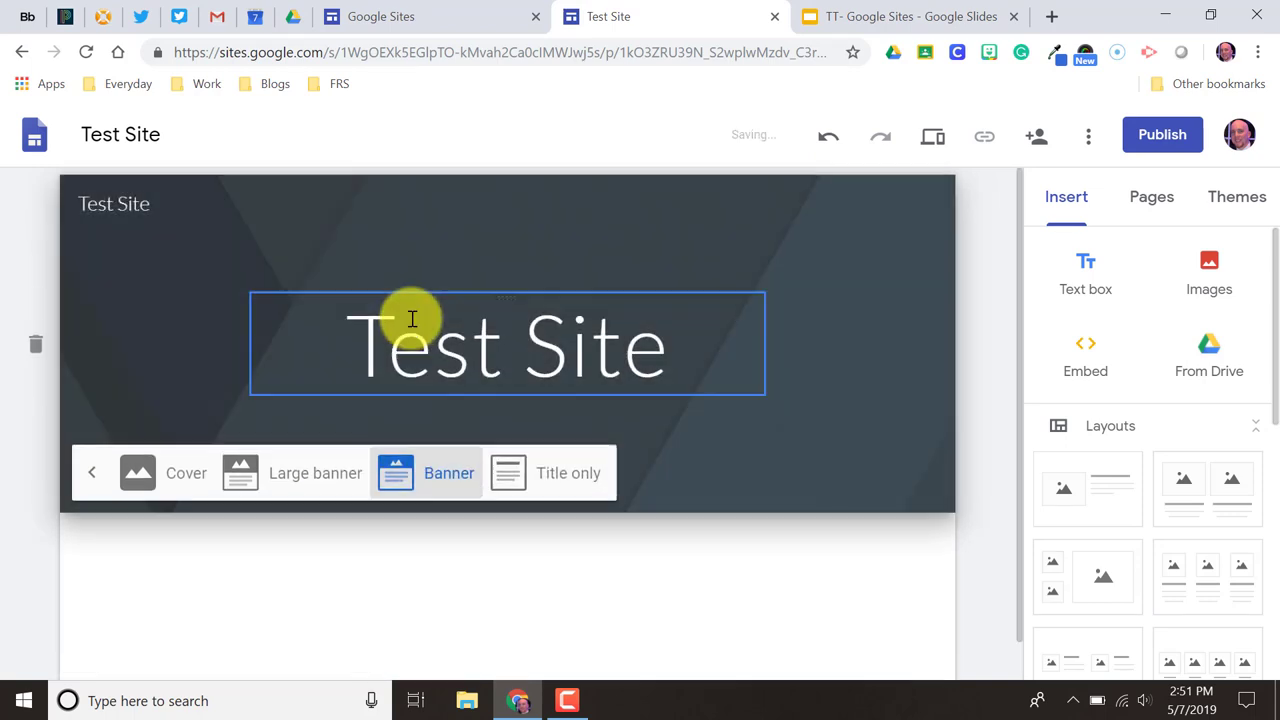
- Look through the header image sources: the built-in gallery, Google Drive and image search
click(92, 476)
click(189, 485)
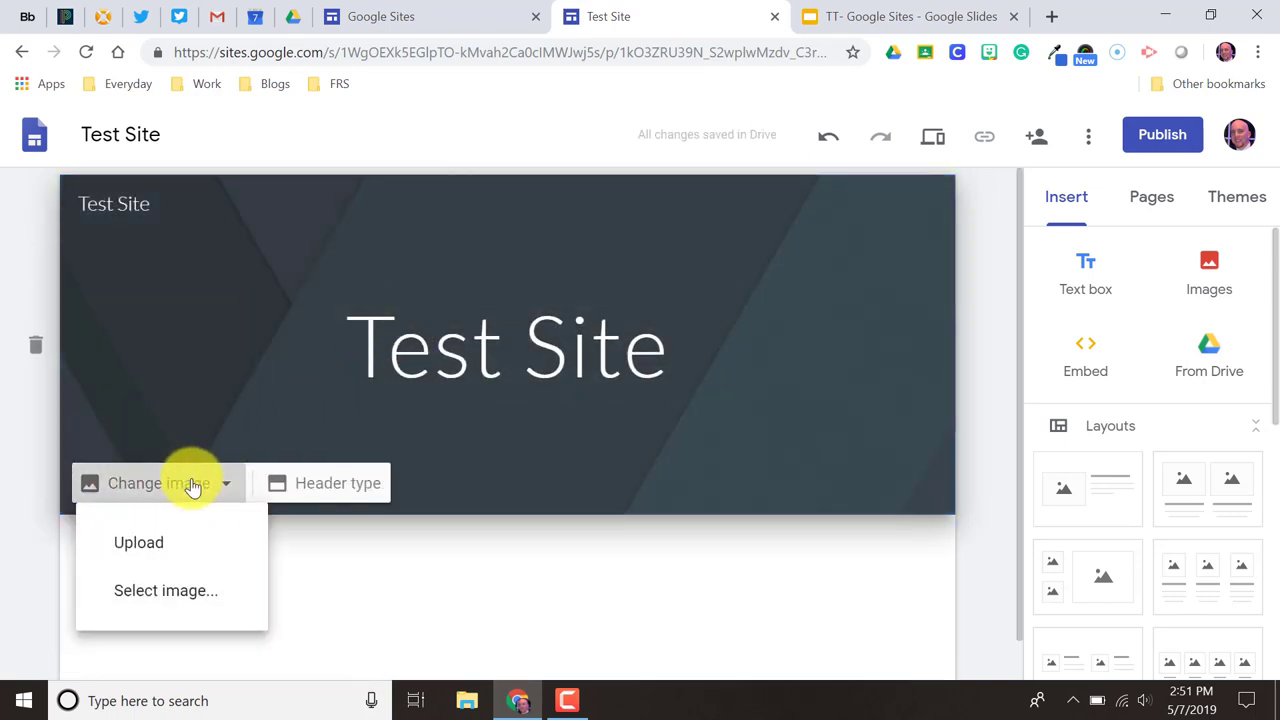
click(148, 600)
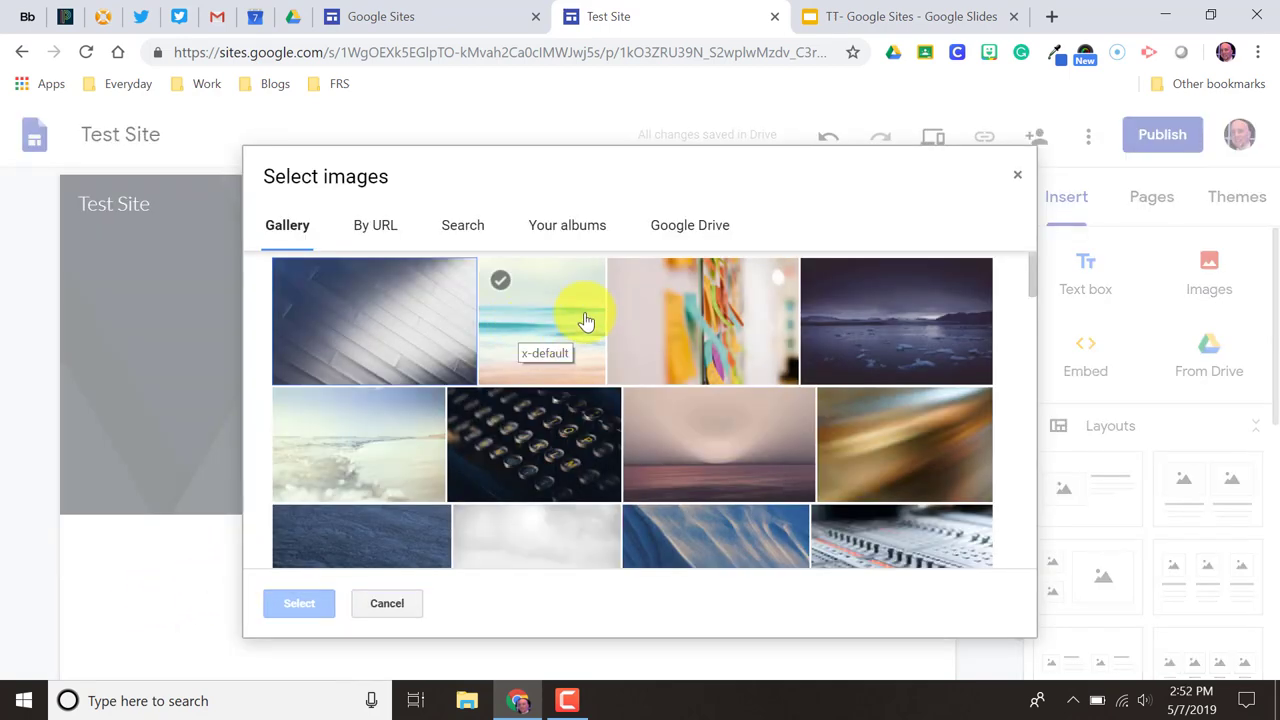
scroll(698, 472, down, 3)
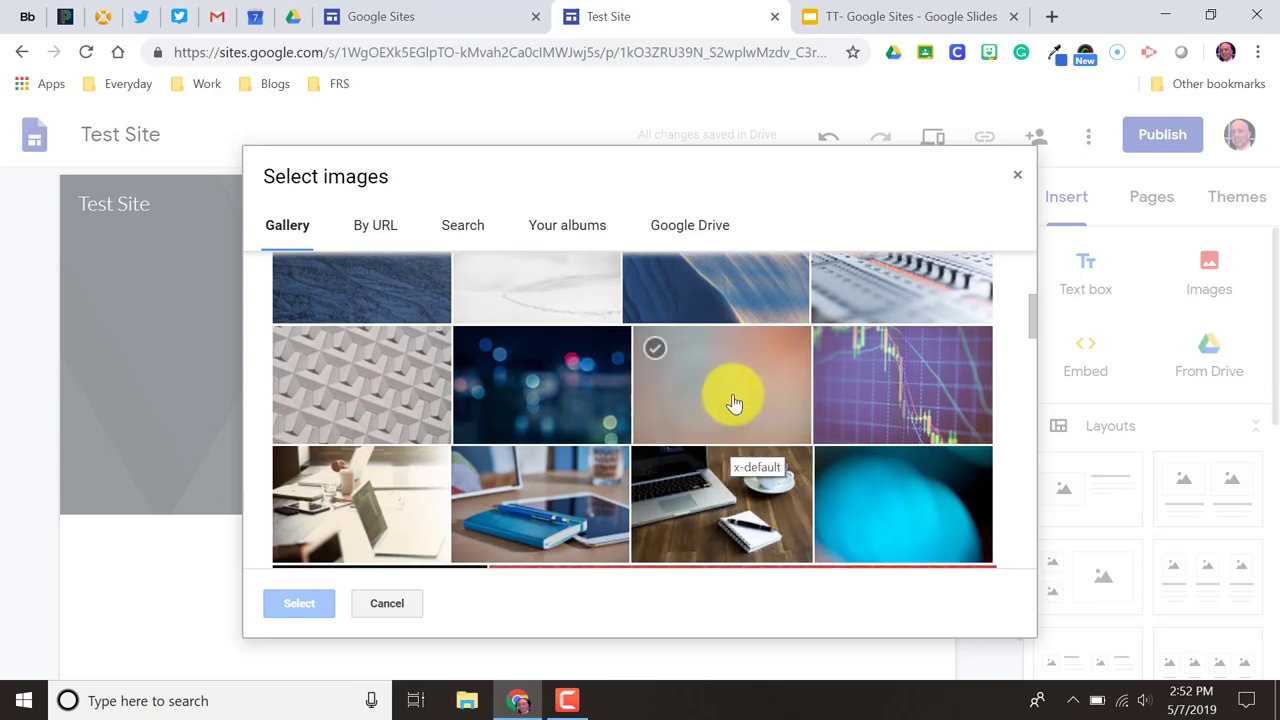
click(700, 228)
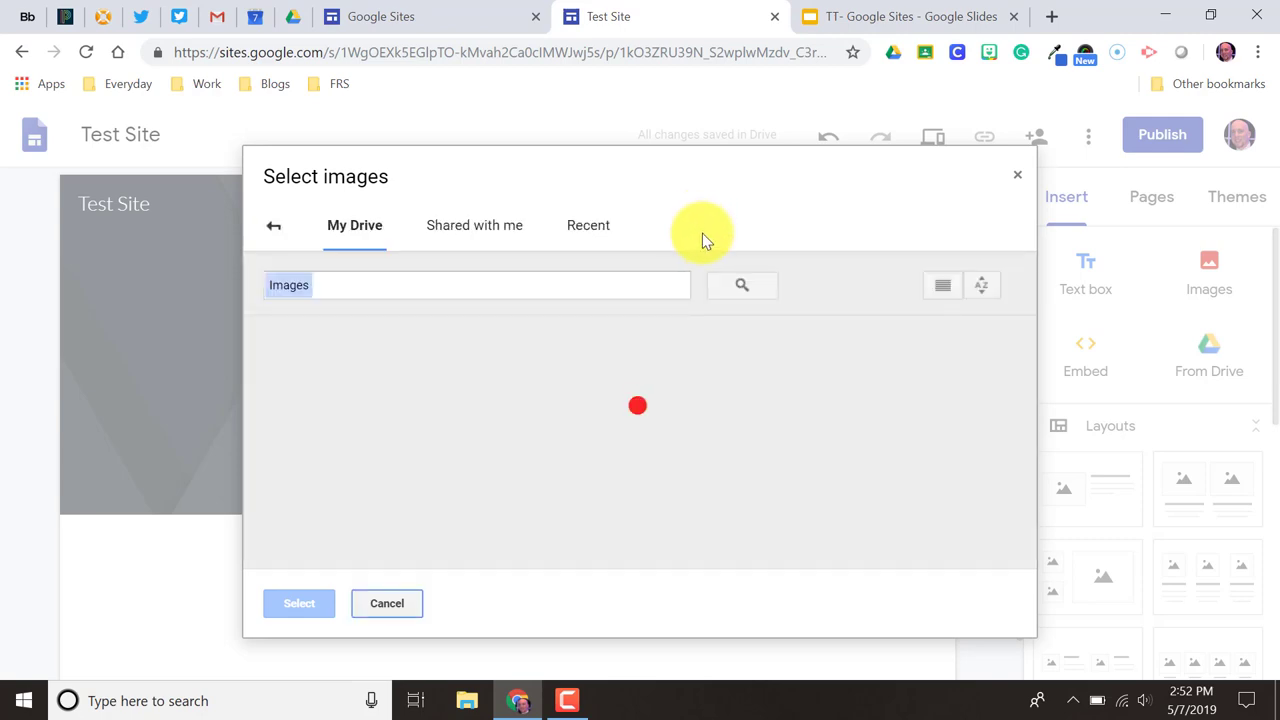
click(278, 225)
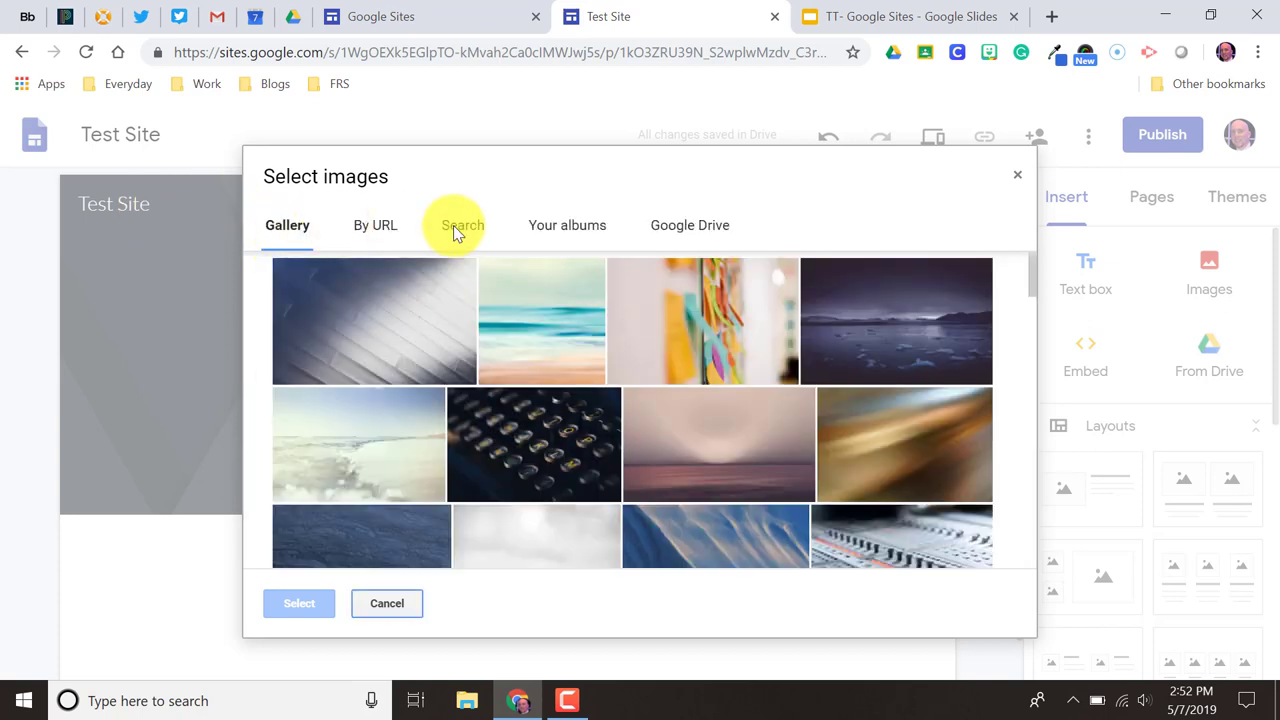
click(462, 225)
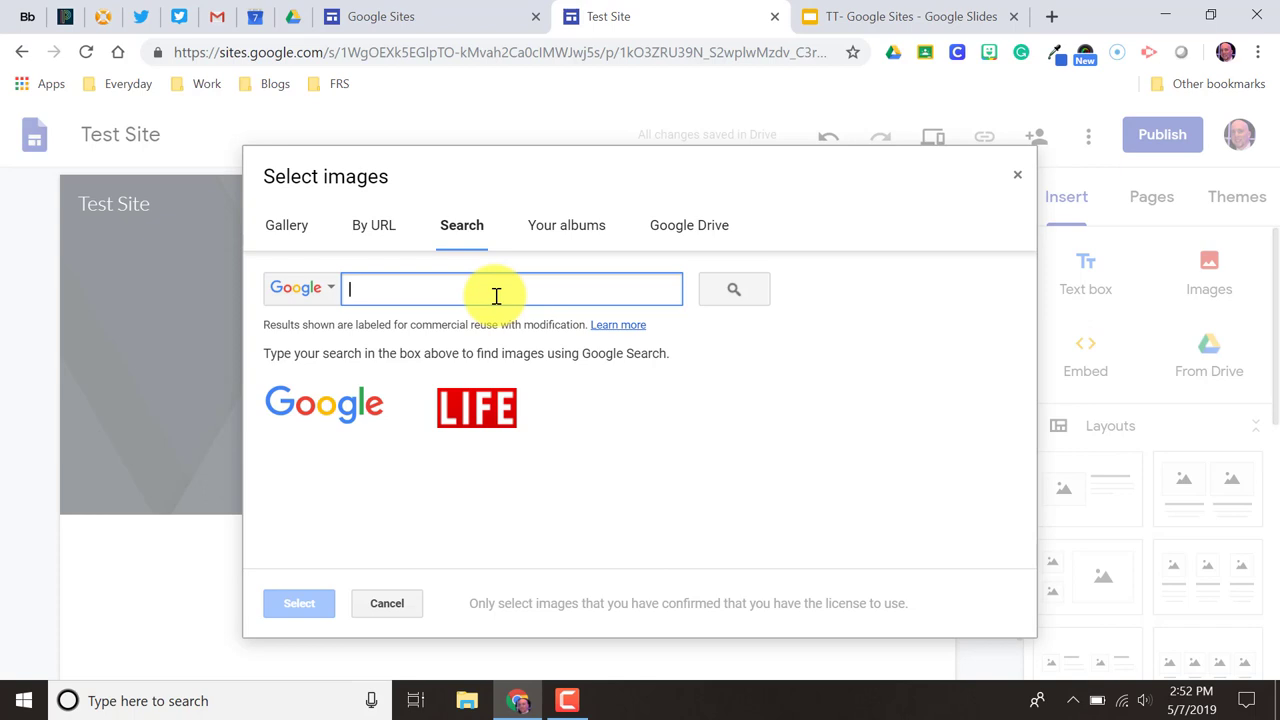
click(1017, 176)
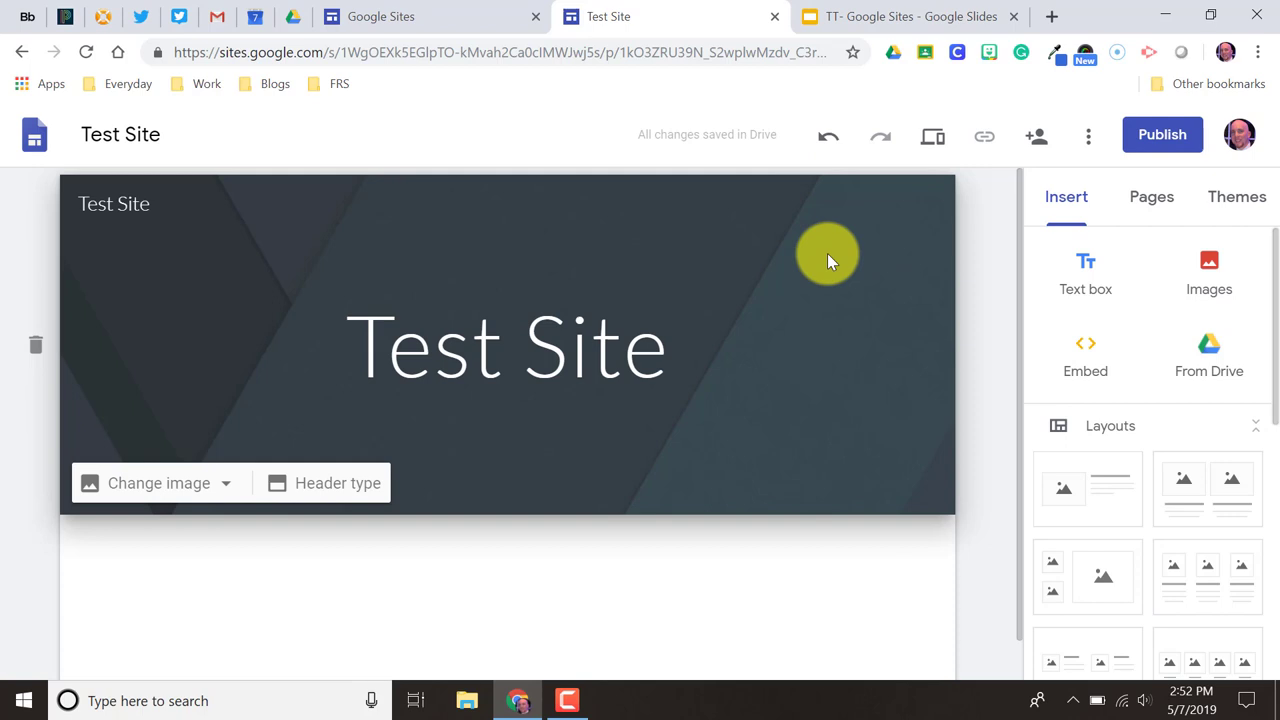
- View the footer area of the page and the options for adding a logo to the navigation bar
scroll(565, 580, down, 1)
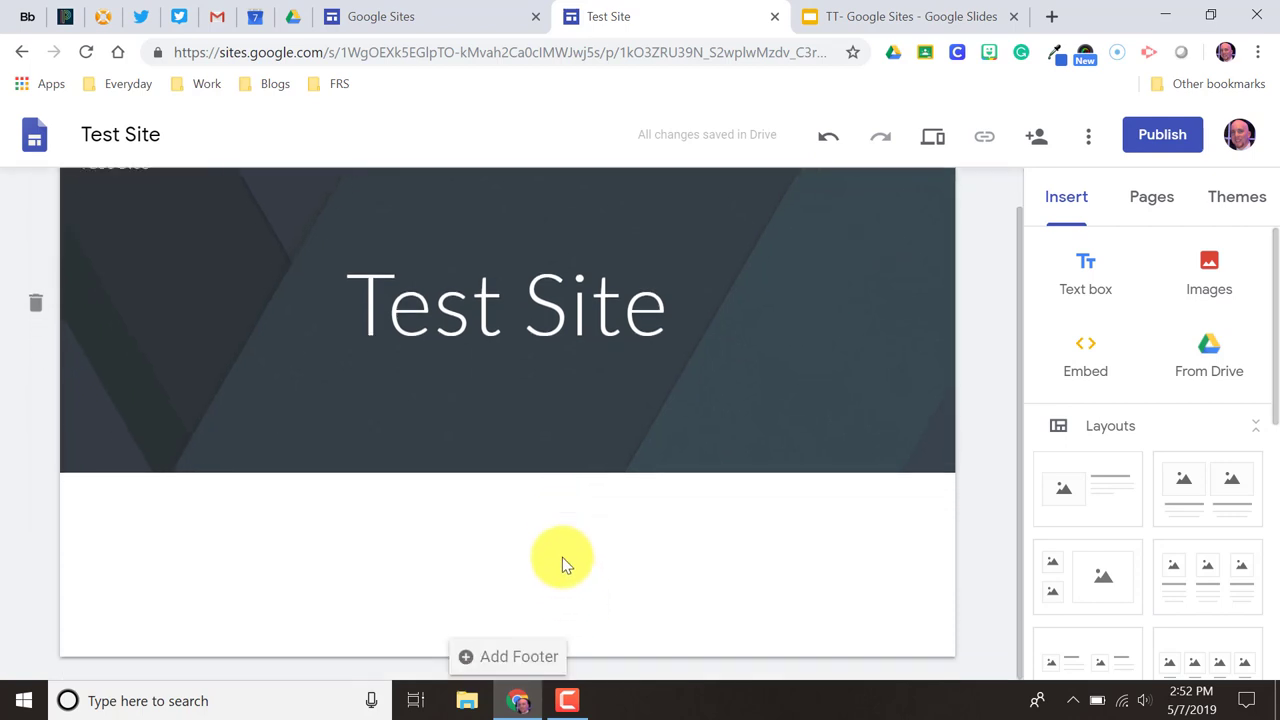
scroll(802, 390, up, 1)
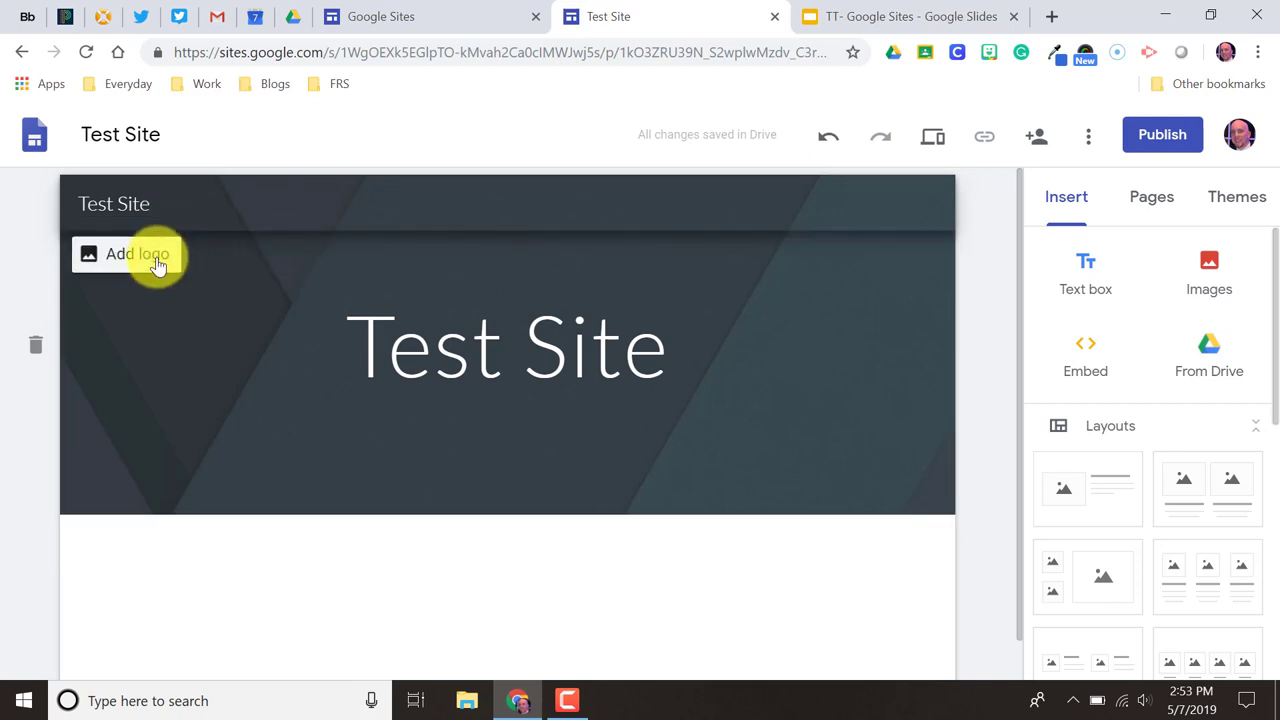
click(155, 258)
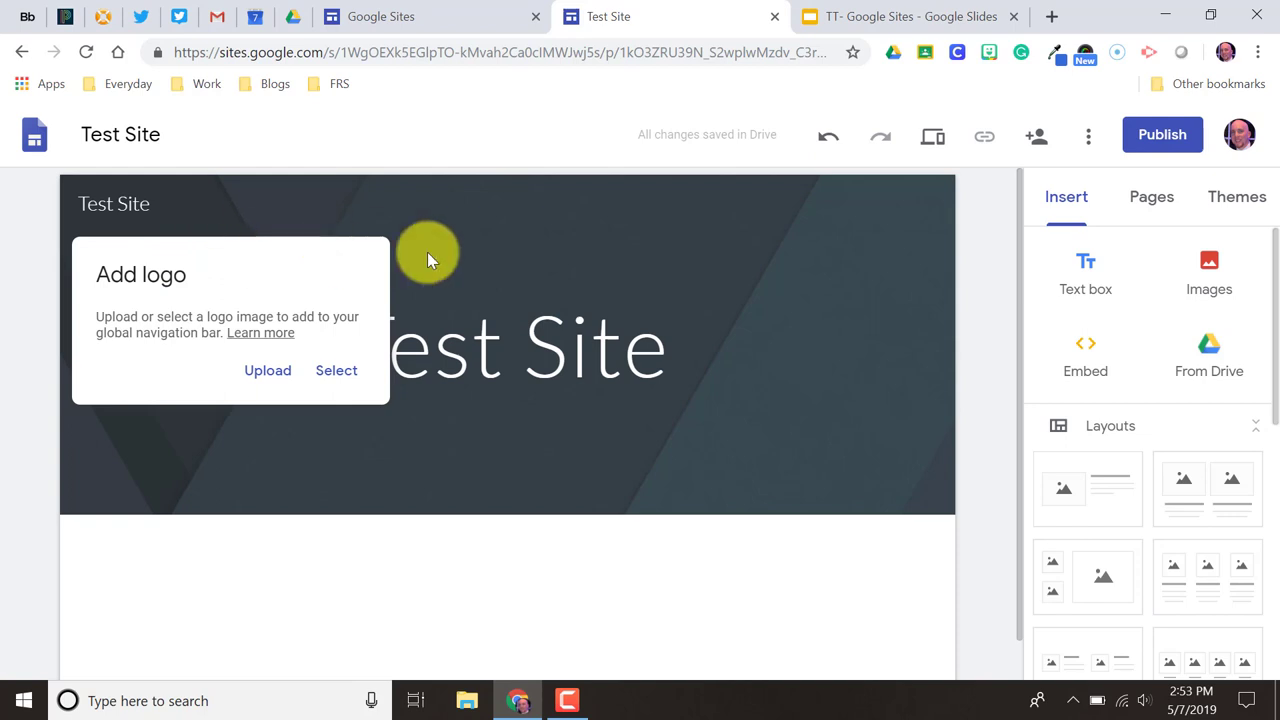
click(866, 266)
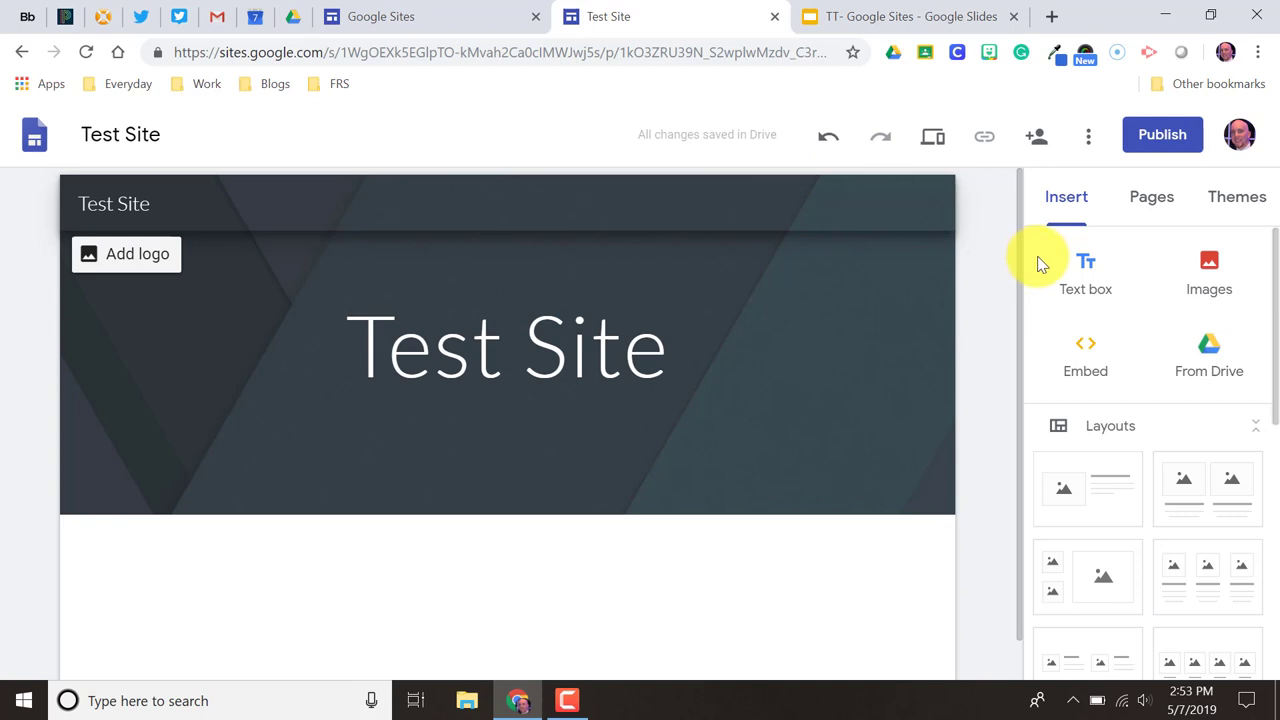
- View the site's page list and look through the available themes
click(1157, 206)
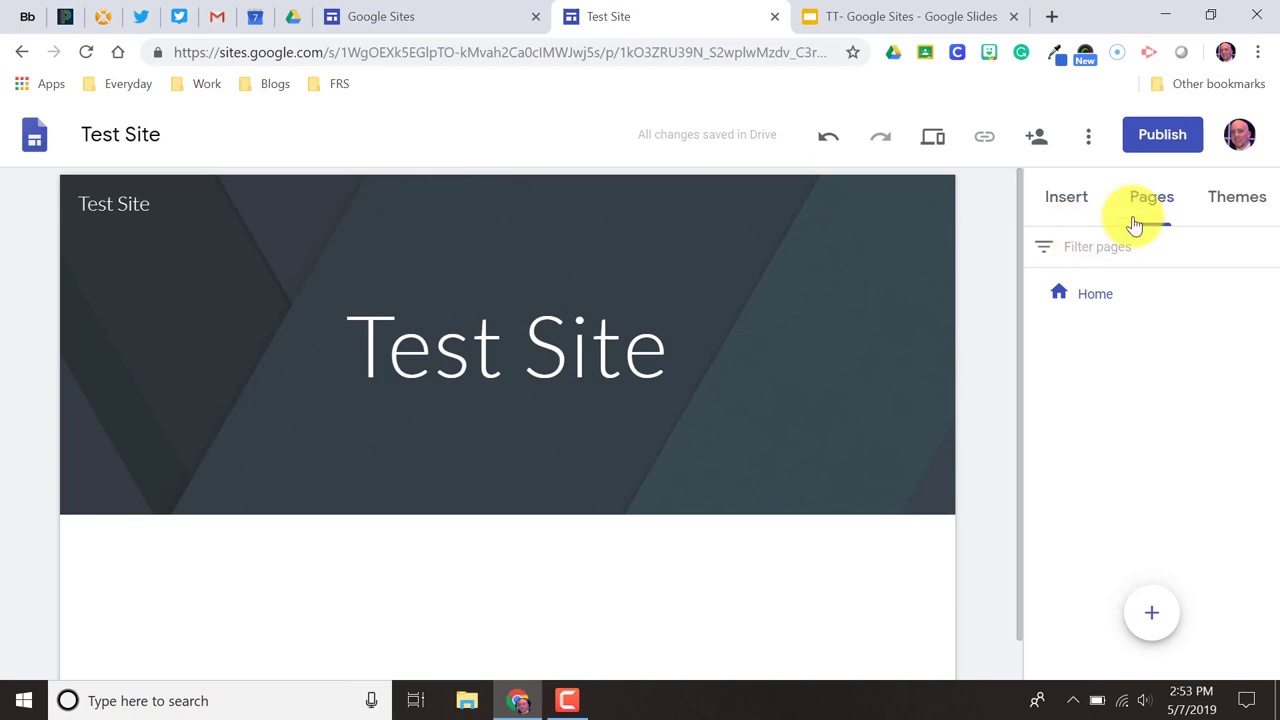
click(1248, 204)
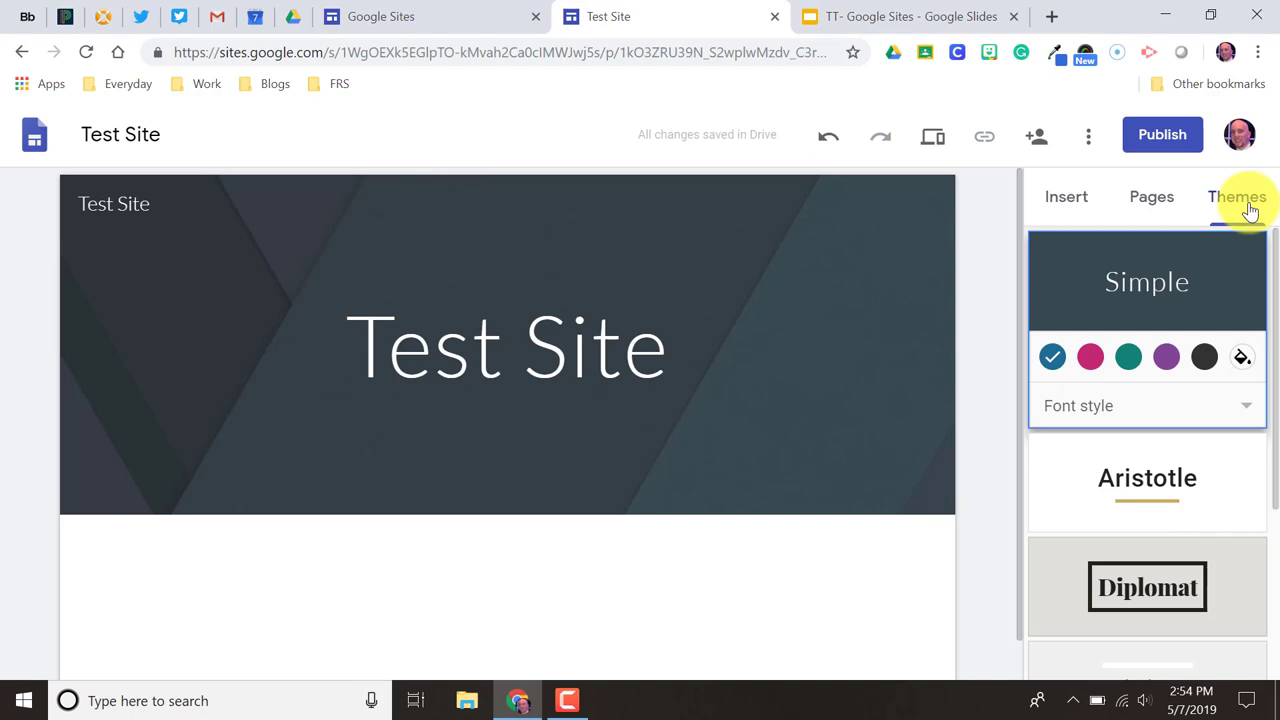
scroll(1182, 358, down, 3)
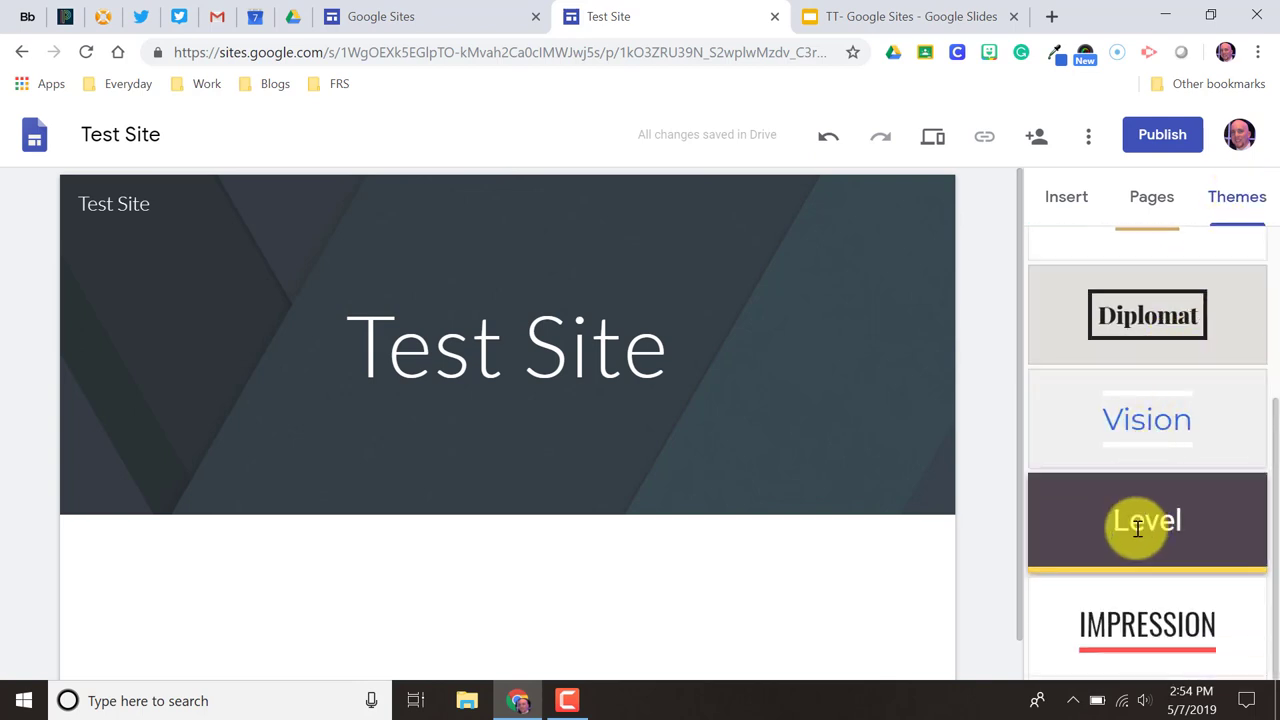
scroll(1140, 600, up, 3)
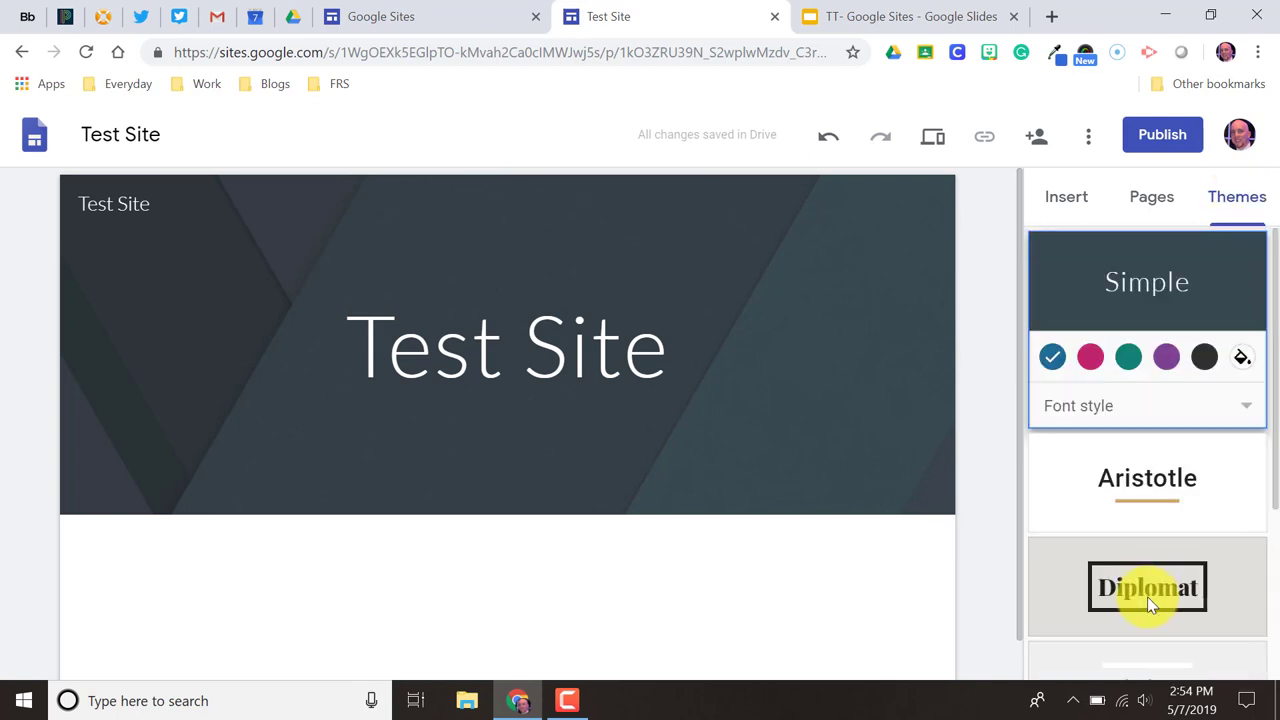
- Try the Aristotle theme with the blue accent color and Bold font style, and switch back to the Simple theme
click(1175, 476)
click(1089, 460)
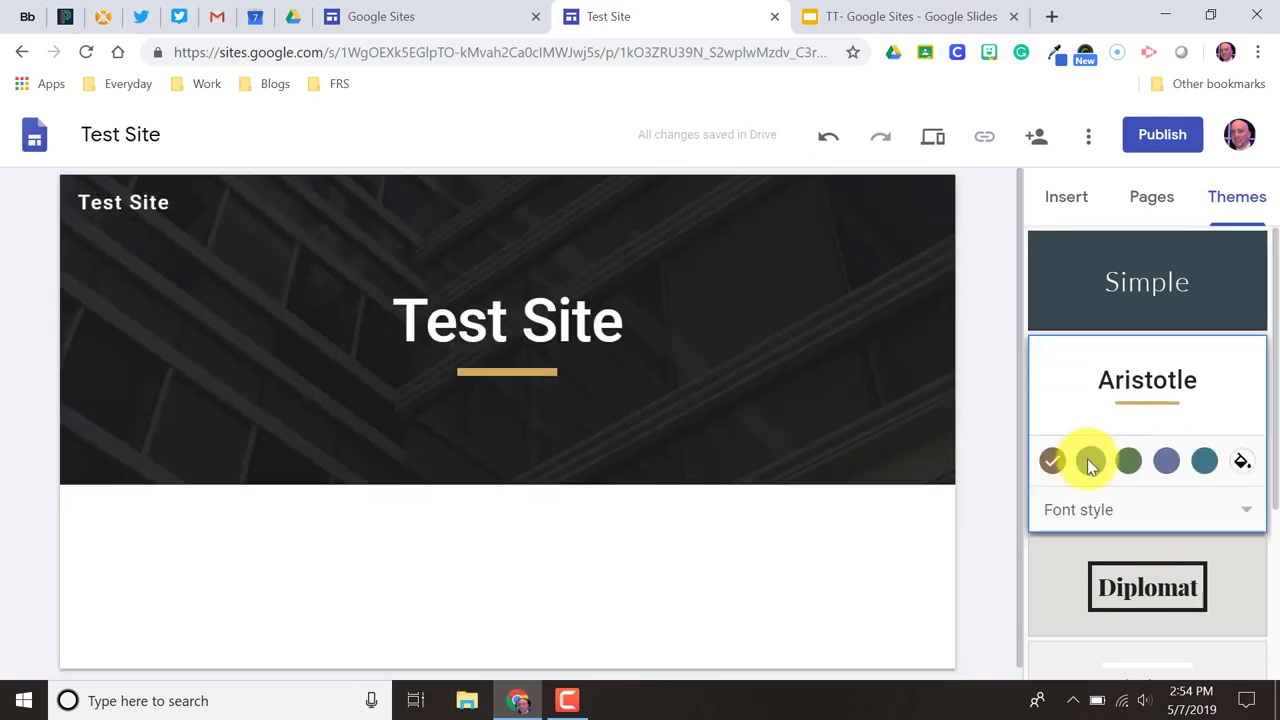
click(1118, 512)
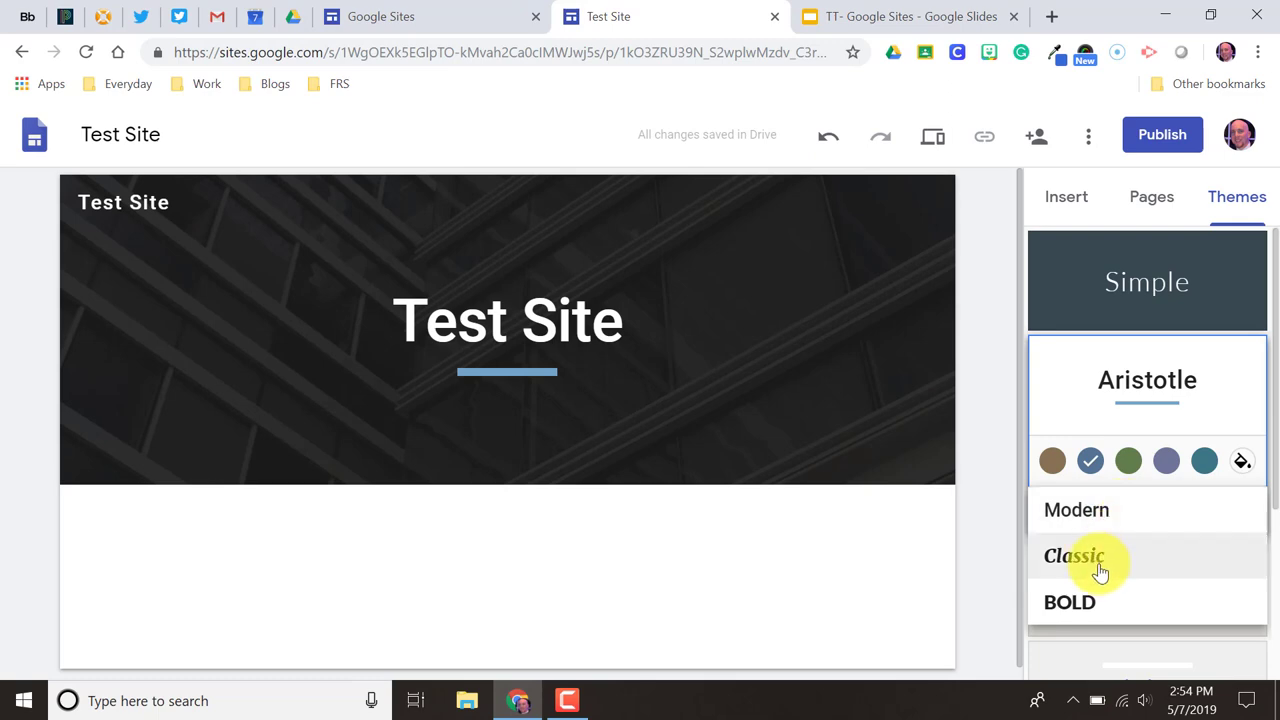
click(1095, 600)
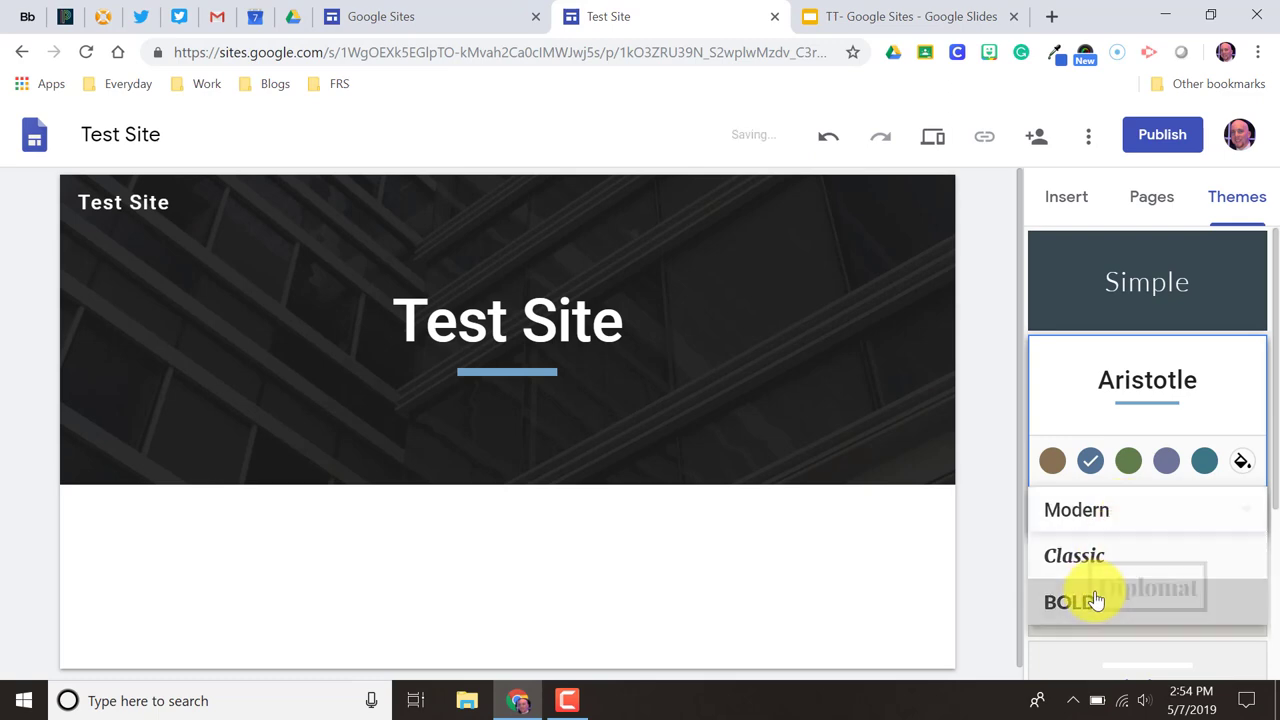
click(1193, 286)
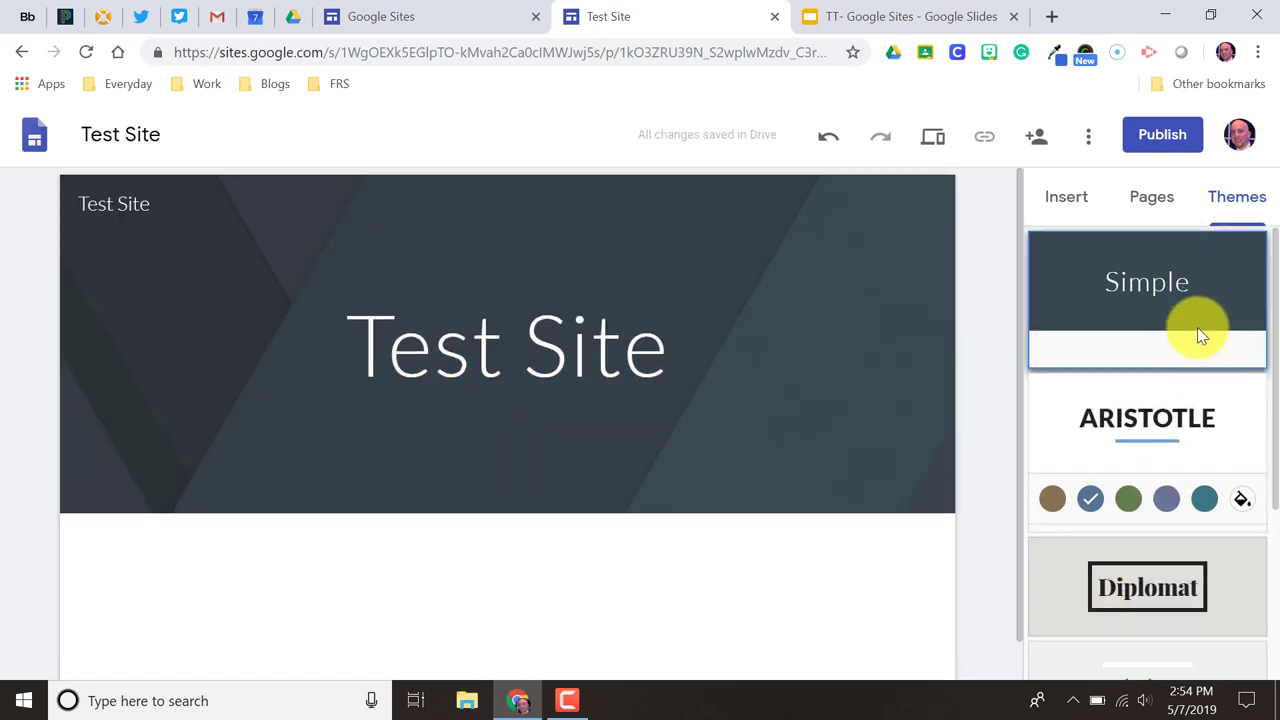
- Apply the Impression theme to the site with the Capital font style
scroll(1186, 366, down, 3)
click(1174, 617)
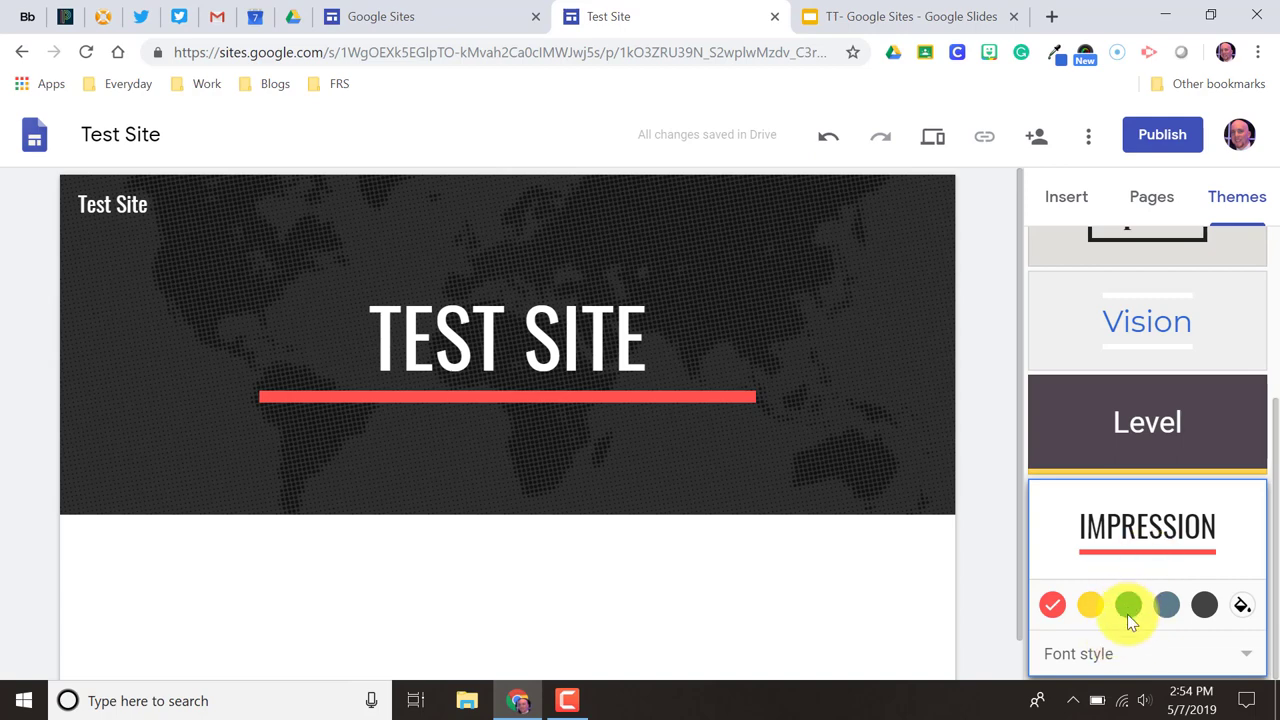
click(1122, 655)
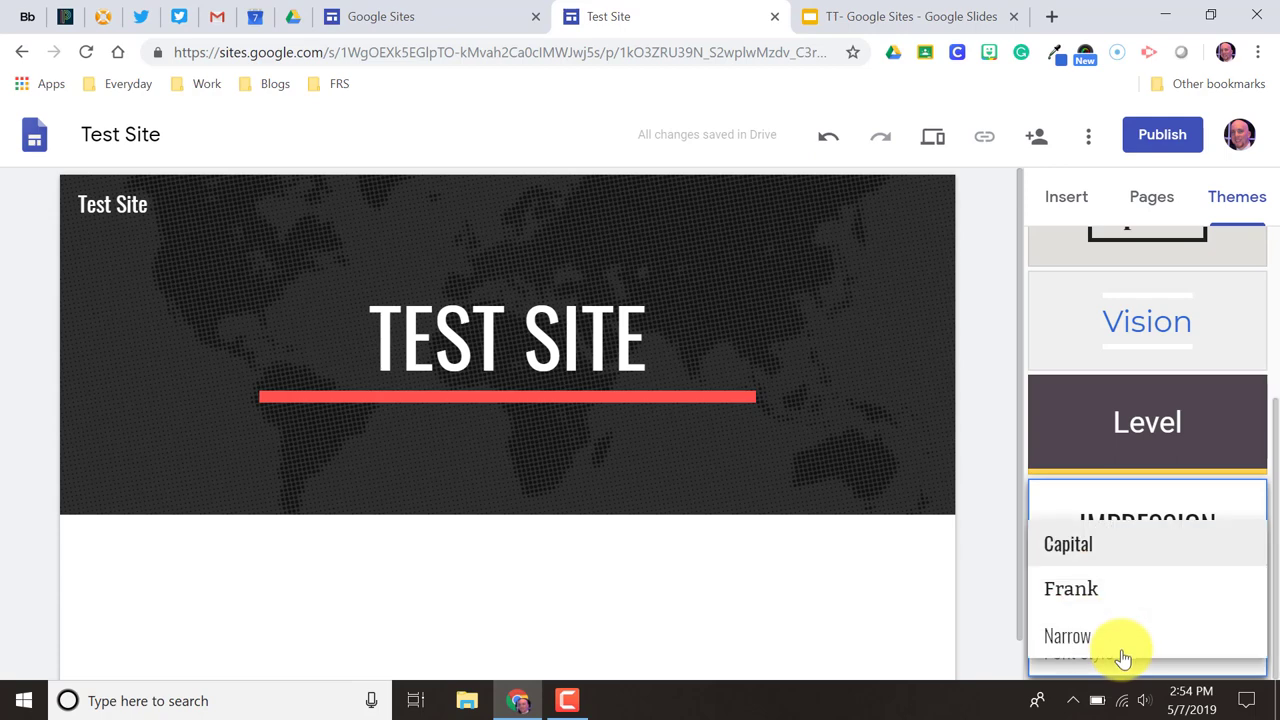
click(1112, 565)
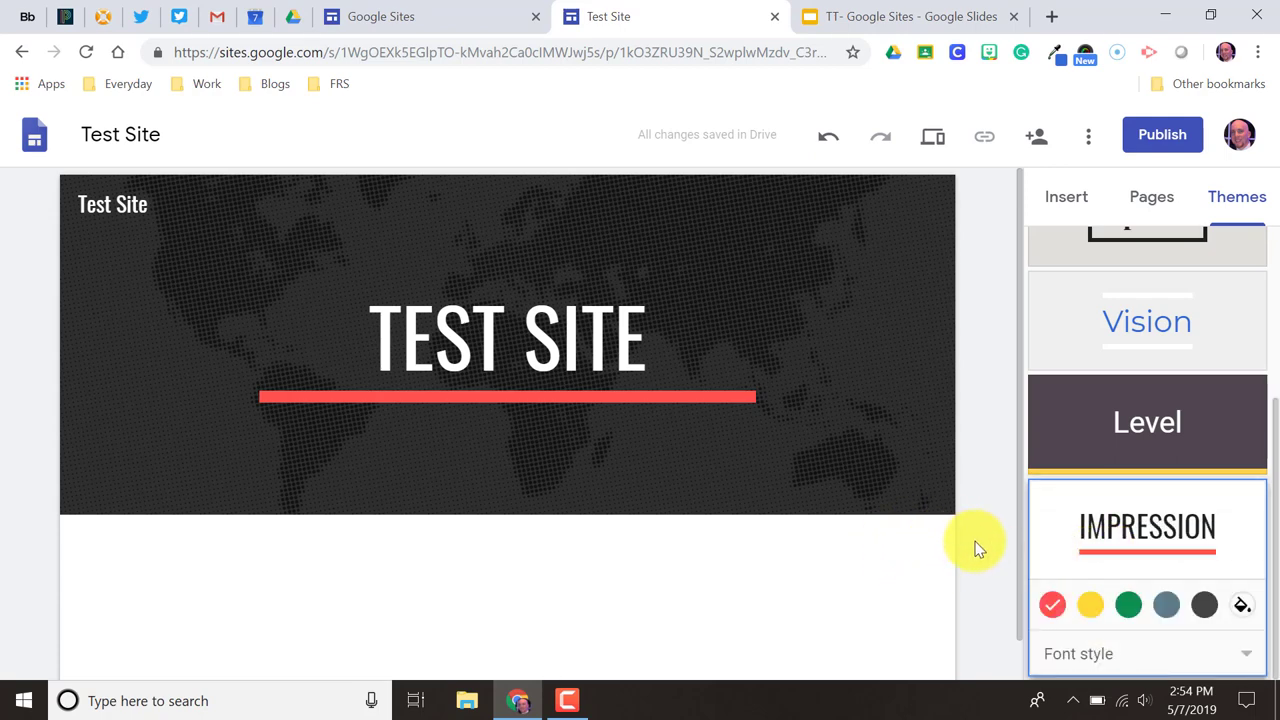
- Add a new page named Research to the site, checking the custom path option in its advanced settings
click(1165, 198)
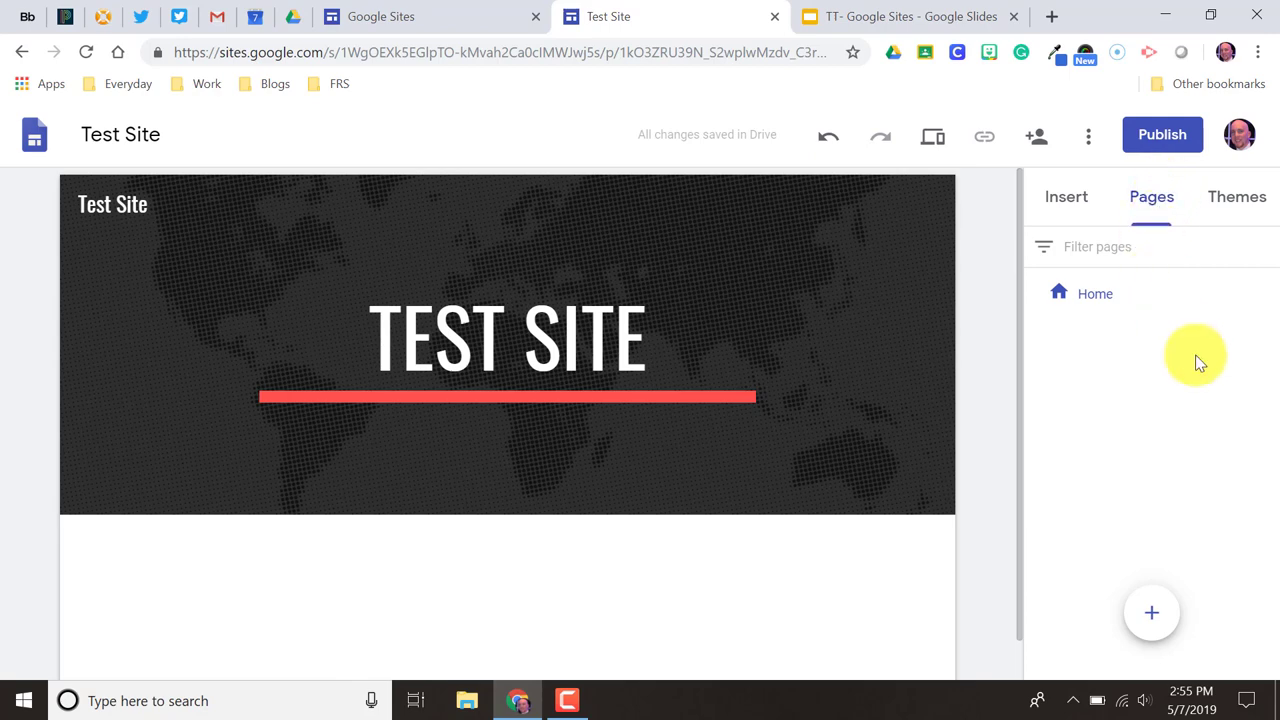
mouse_move(1153, 615)
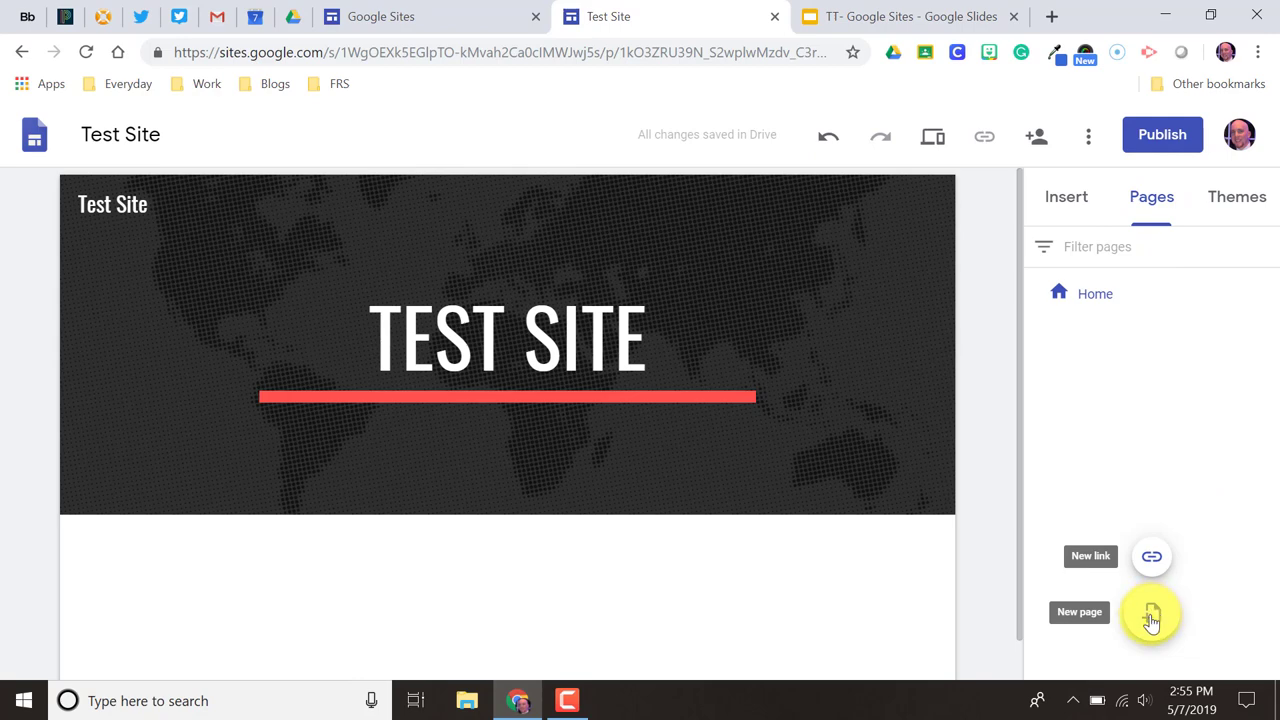
click(1152, 617)
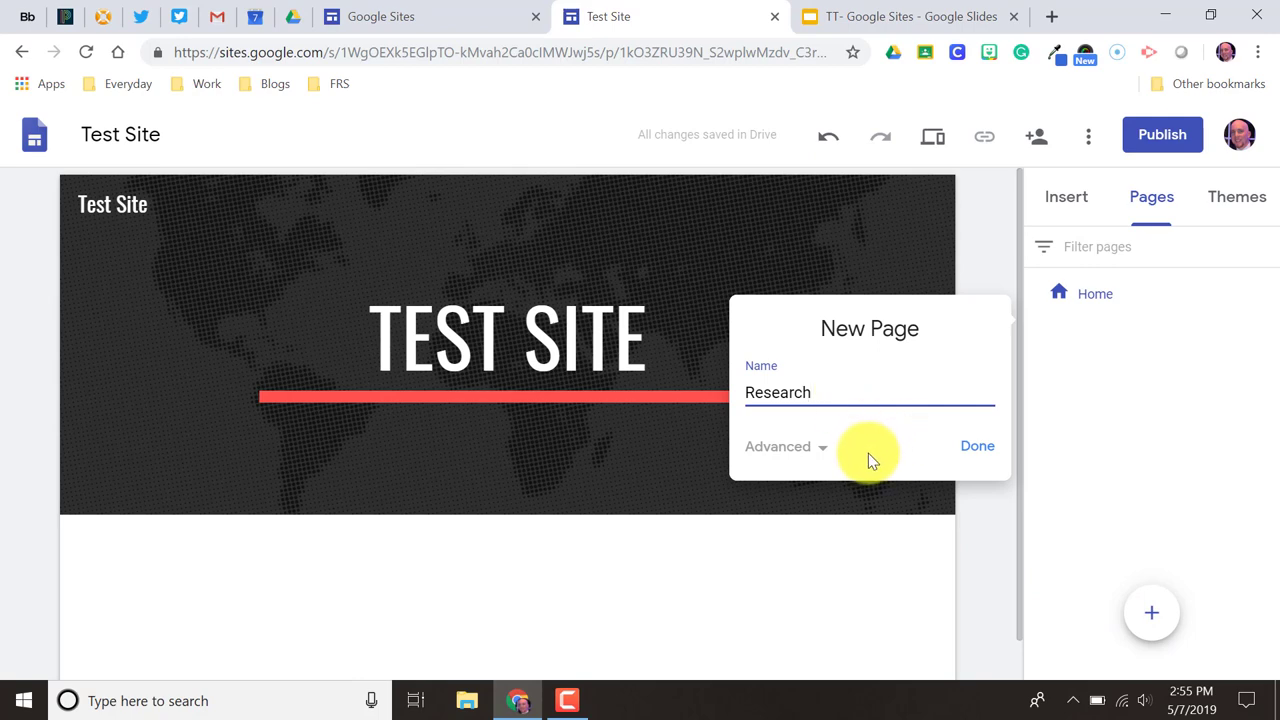
click(822, 452)
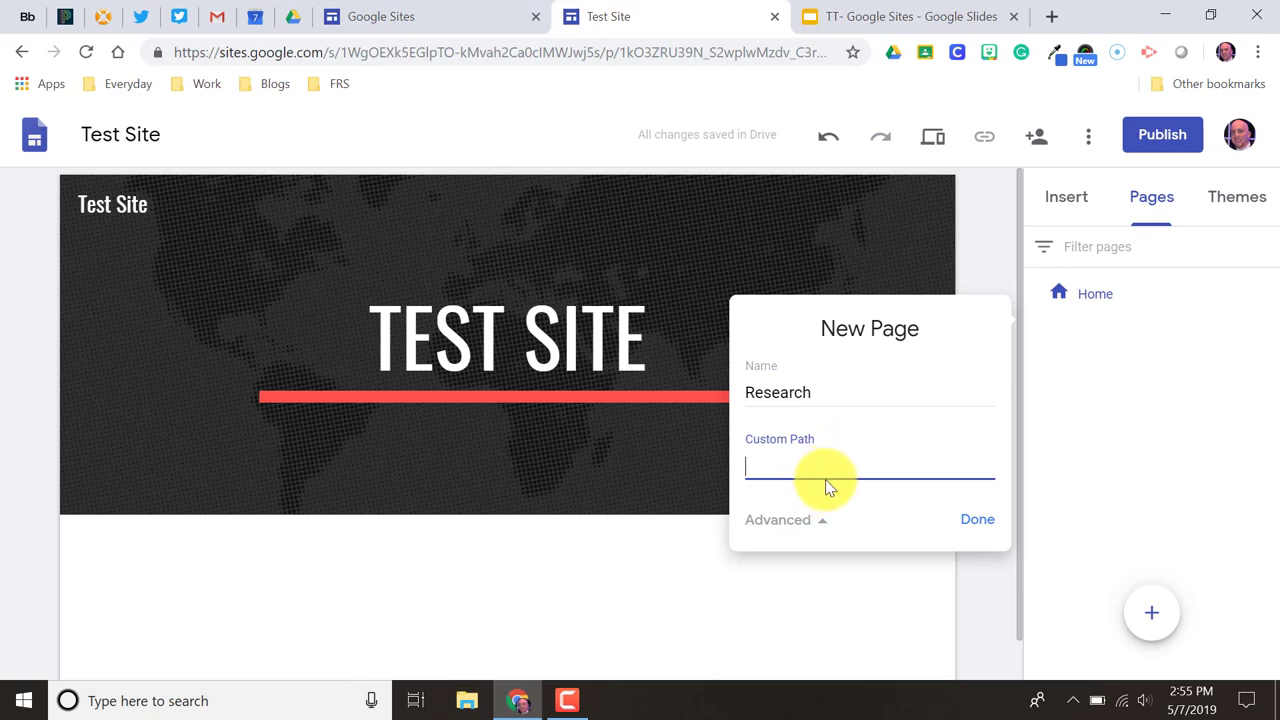
click(820, 528)
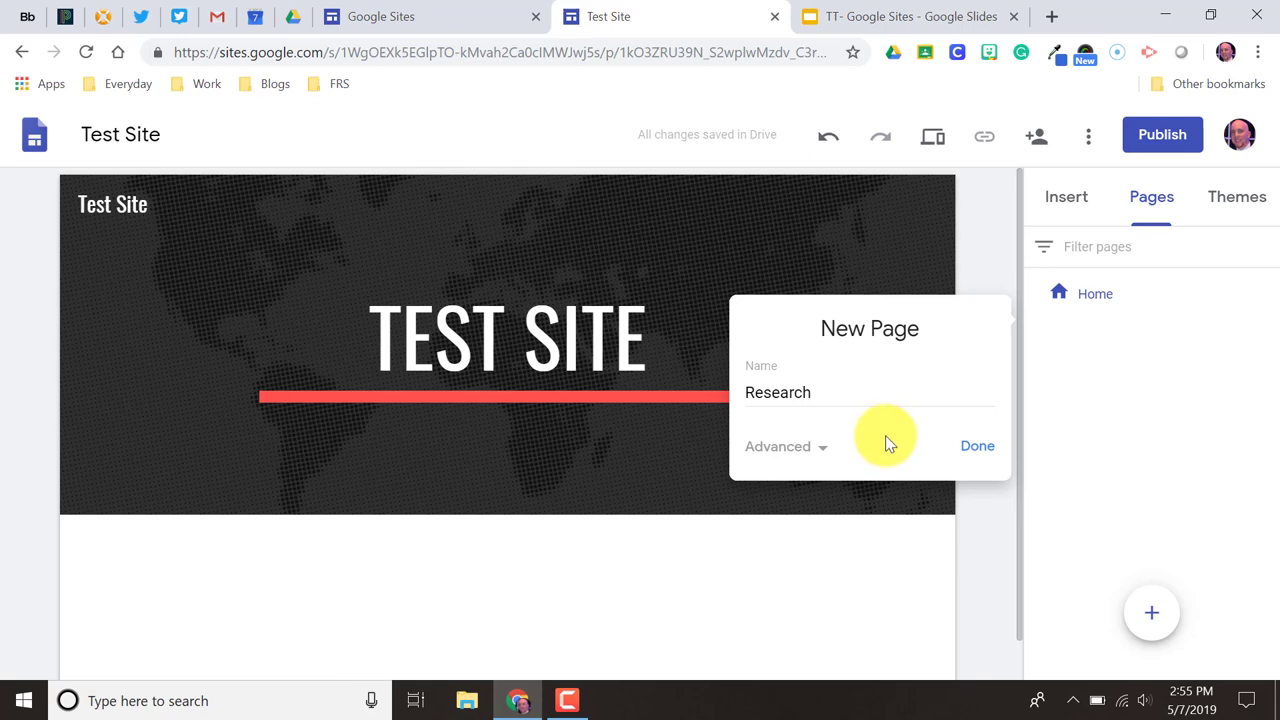
click(966, 450)
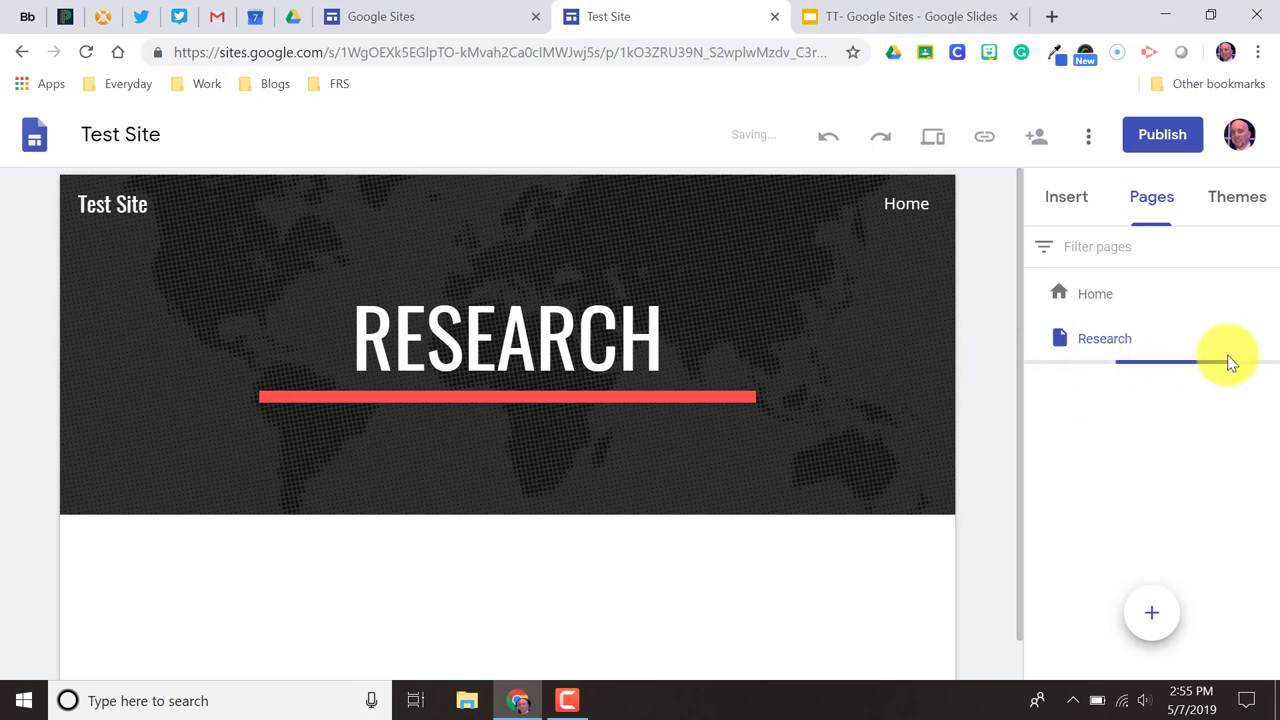
click(1100, 358)
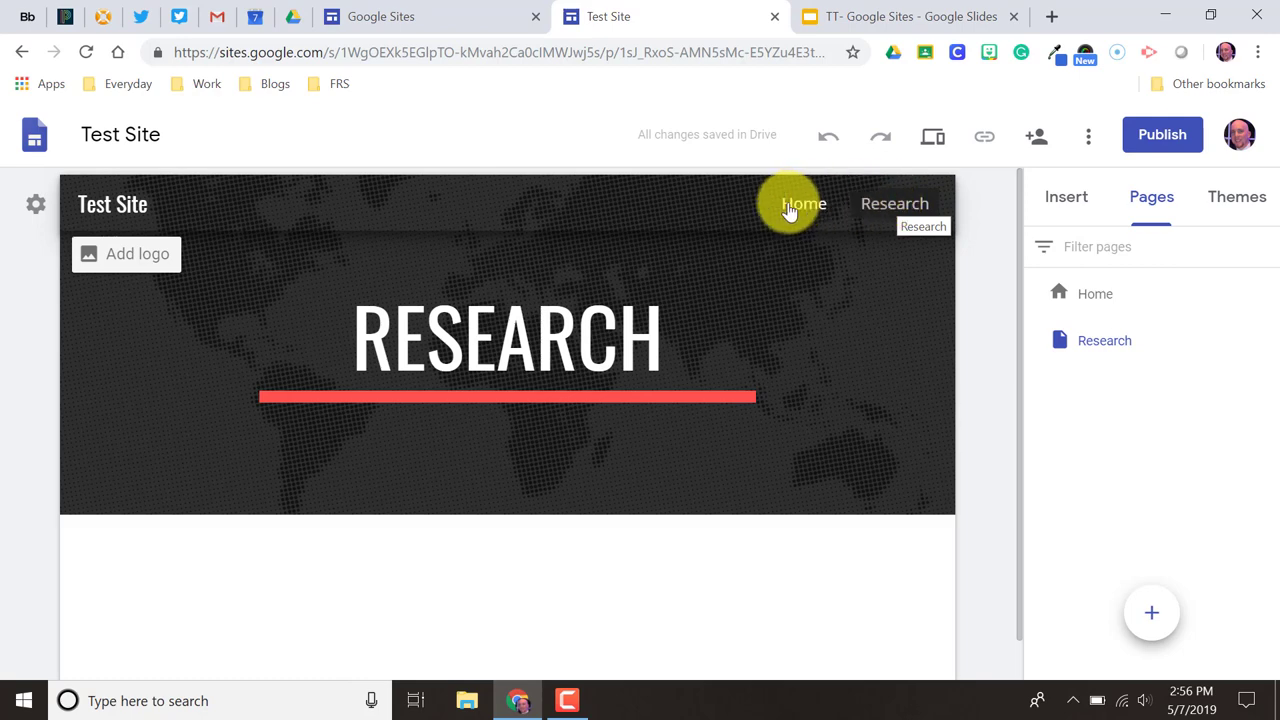
- Set the site's navigation mode to Side navigation and open the Home page from the side menu
mouse_move(34, 207)
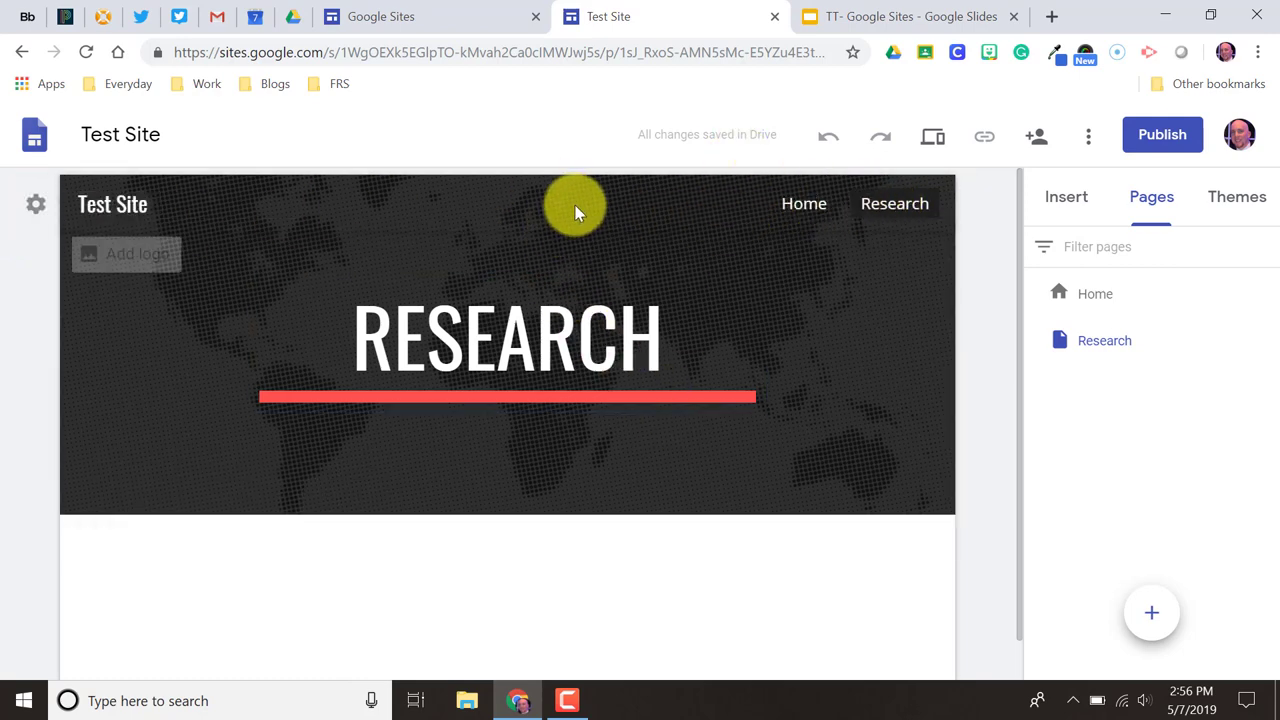
click(33, 208)
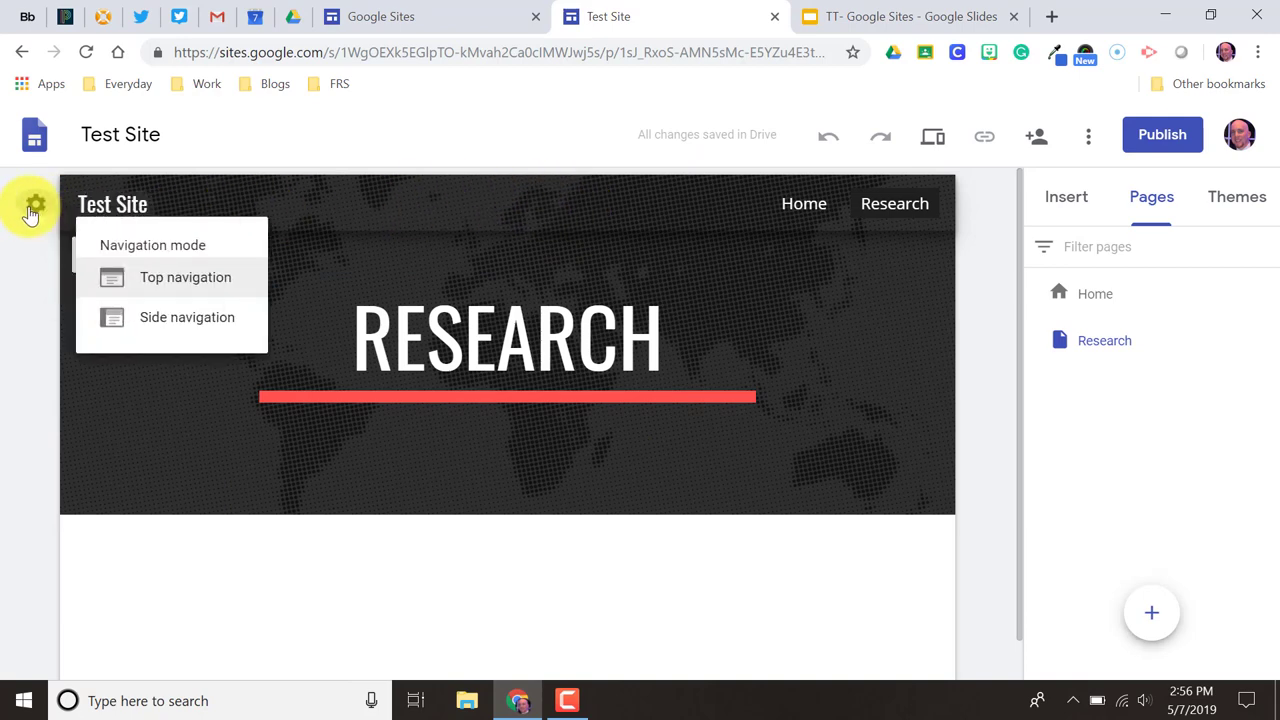
click(157, 320)
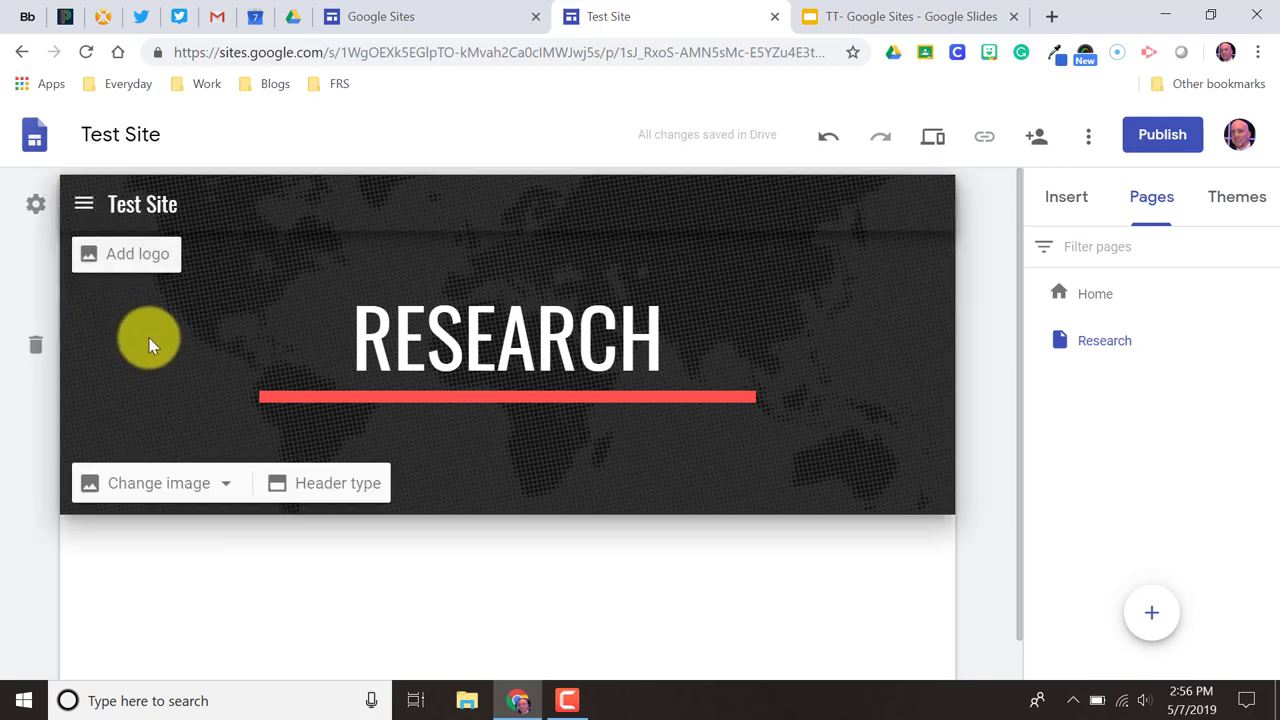
click(83, 210)
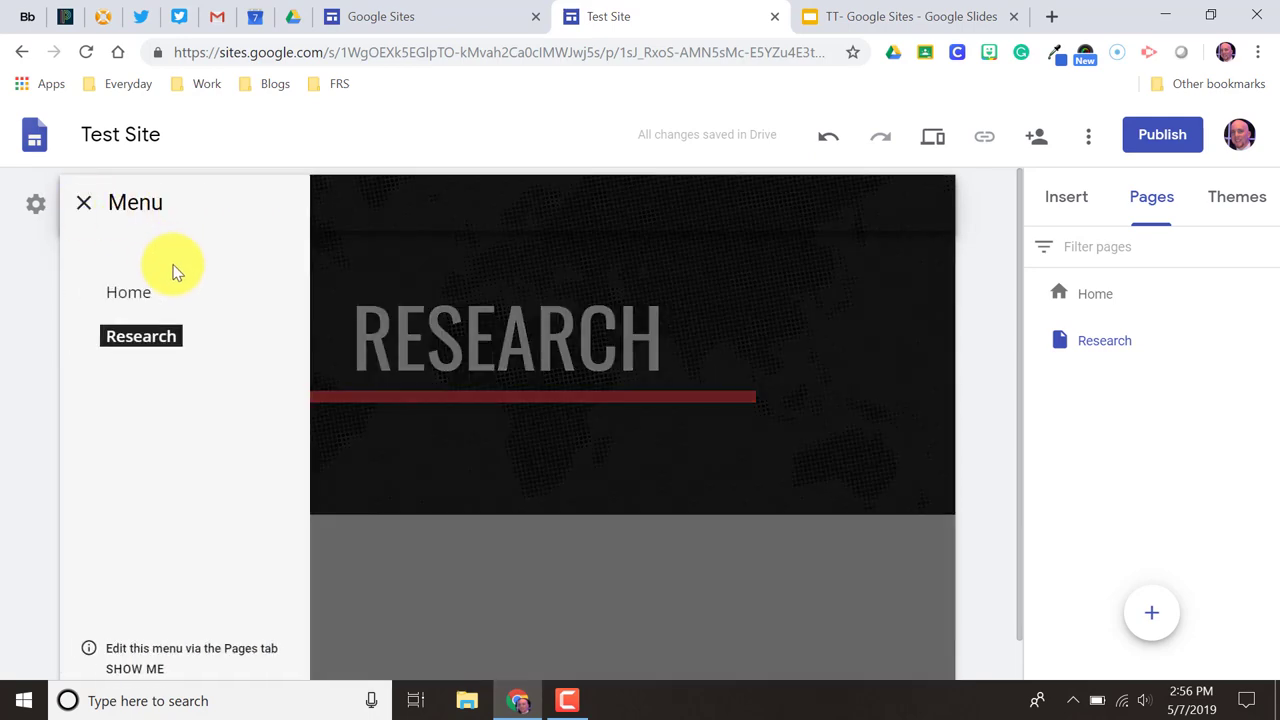
click(127, 294)
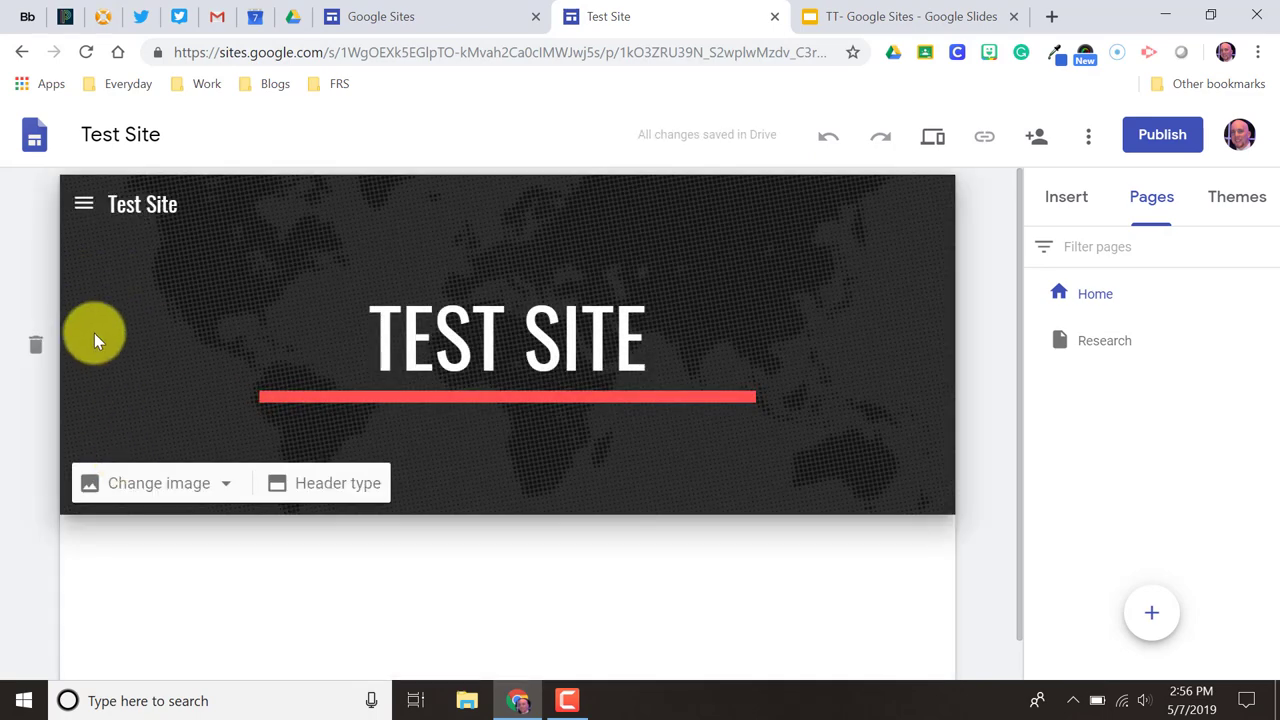
- Set the site's navigation mode to Top navigation
click(83, 206)
click(40, 208)
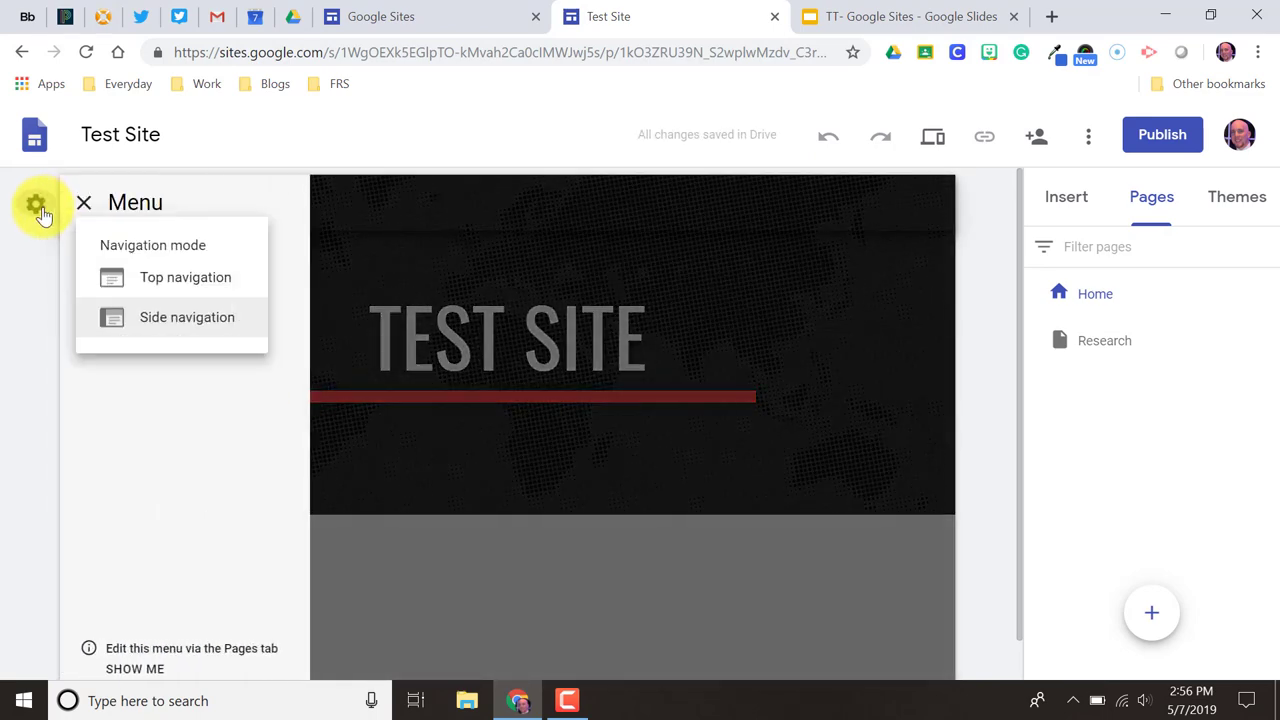
click(180, 284)
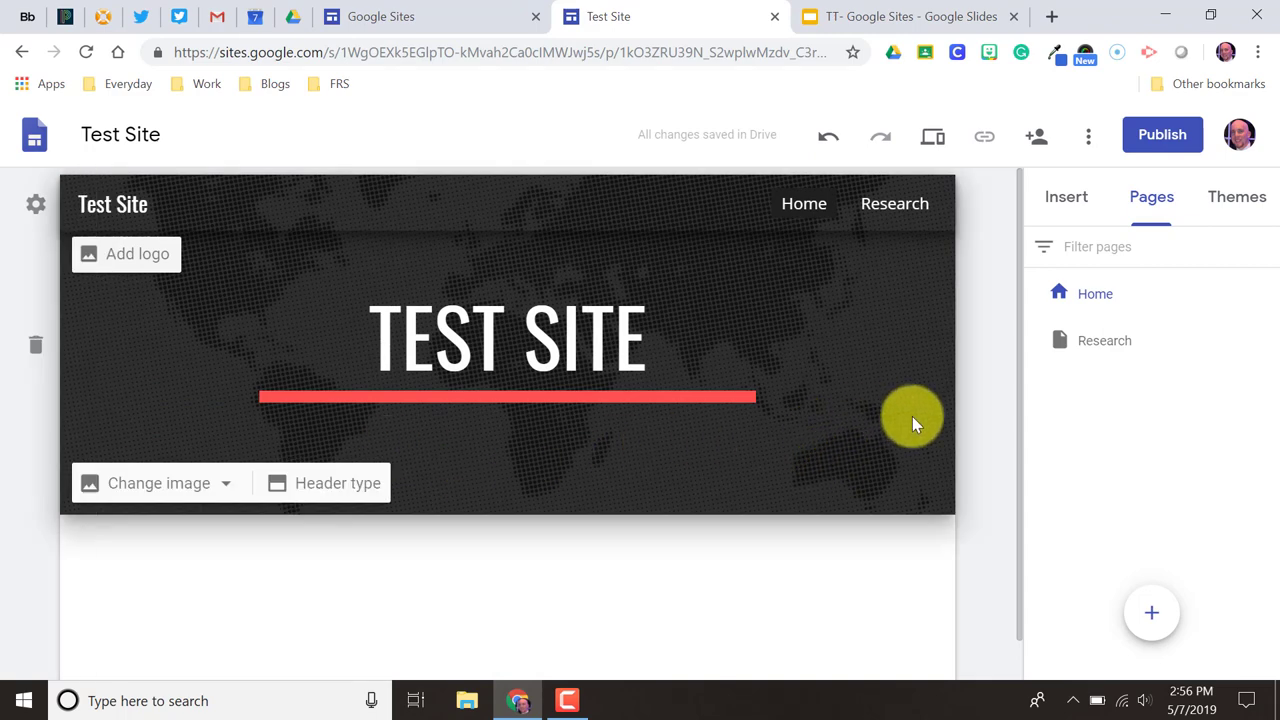
- Open the Physics Portfolio example from the Google Sites Examples slide and view the subpages under Personal Physics Project
click(478, 12)
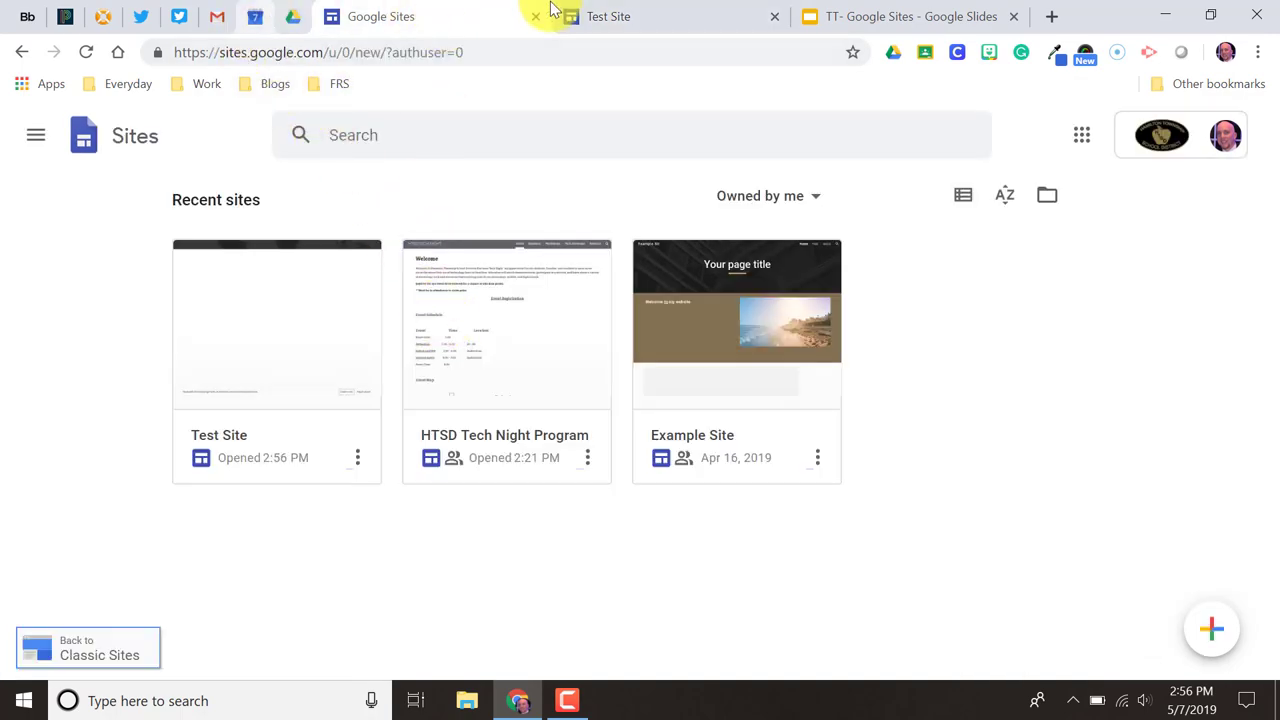
click(971, 14)
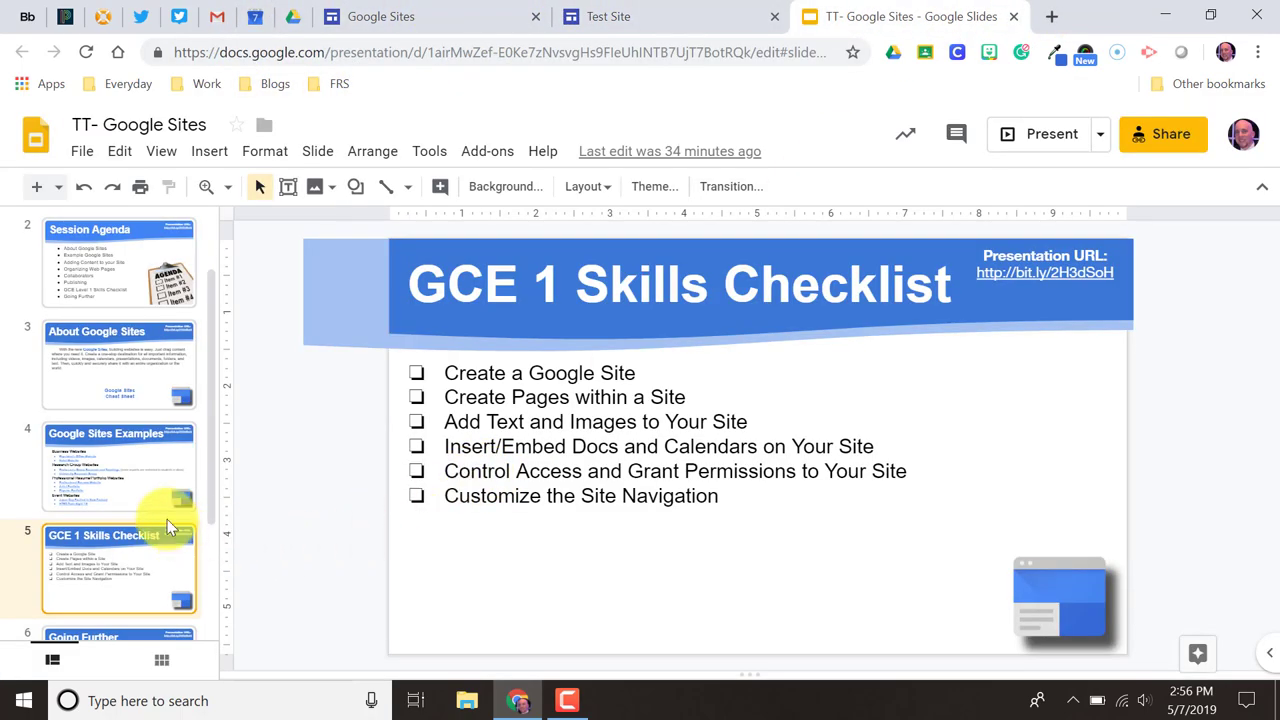
click(117, 459)
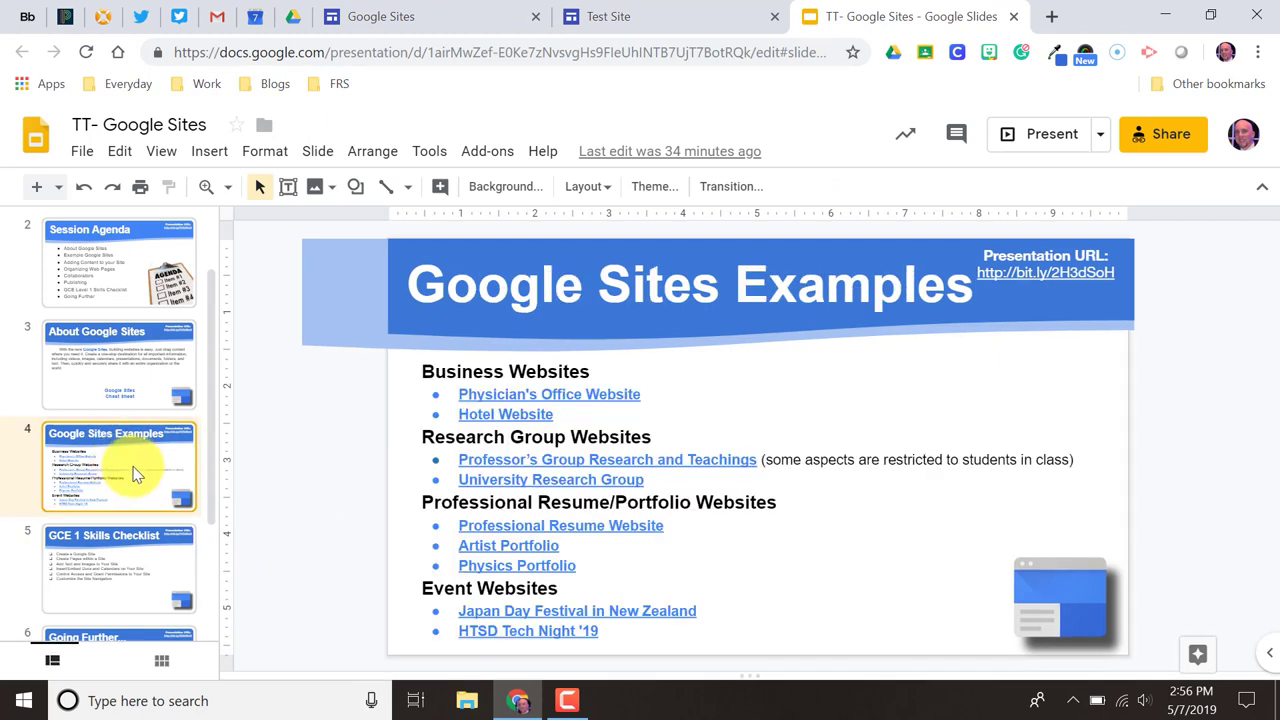
click(559, 568)
click(625, 596)
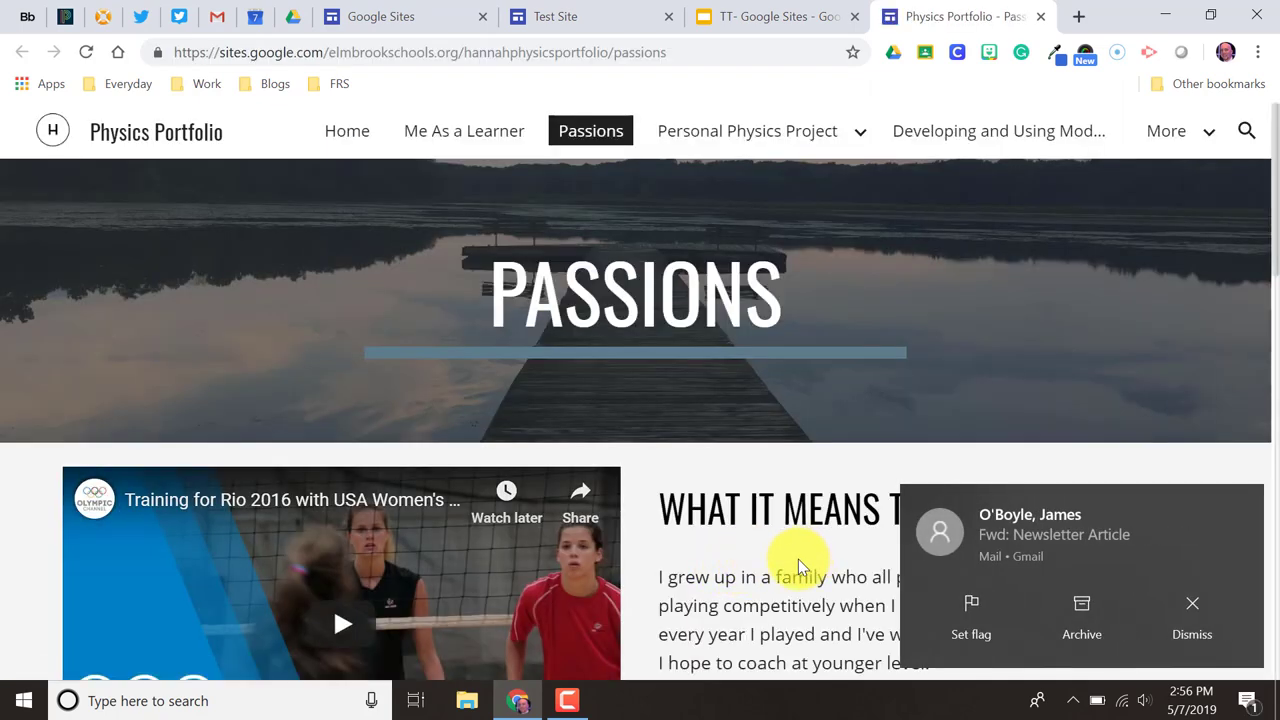
mouse_move(837, 134)
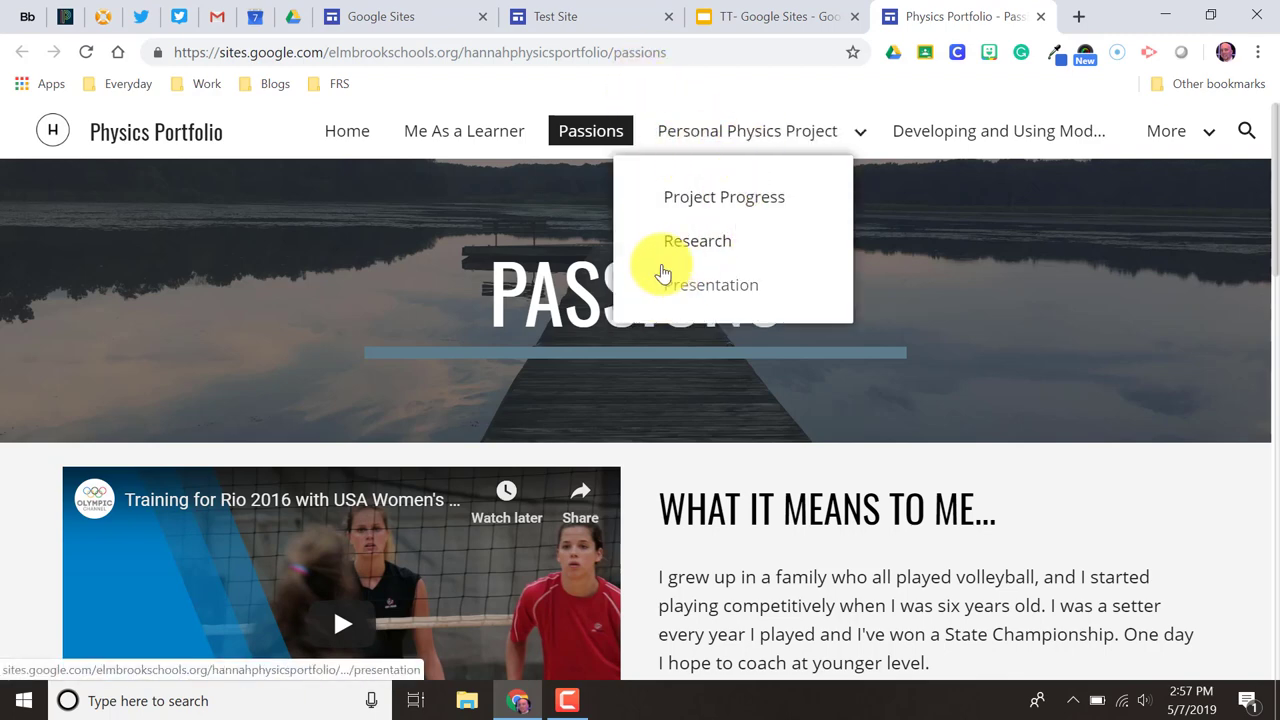
- Return to the Test Site editor and add a new page named Project
click(585, 22)
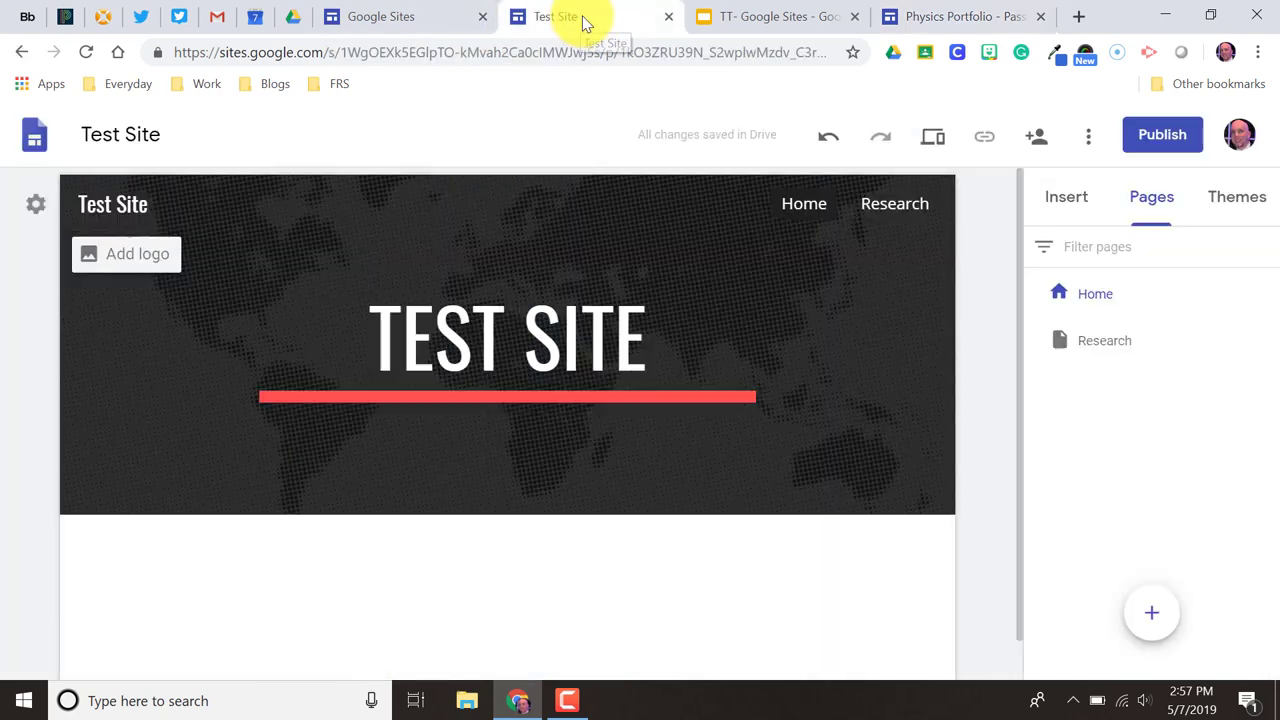
click(1153, 622)
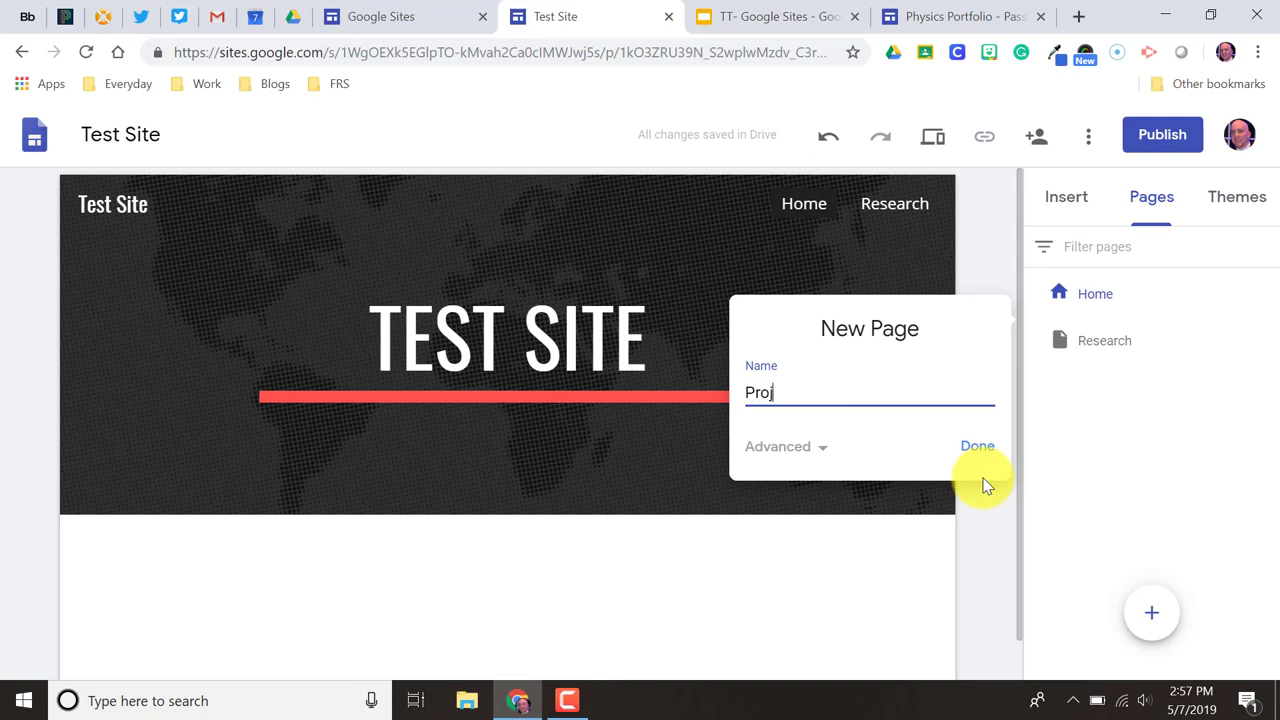
text(Project)
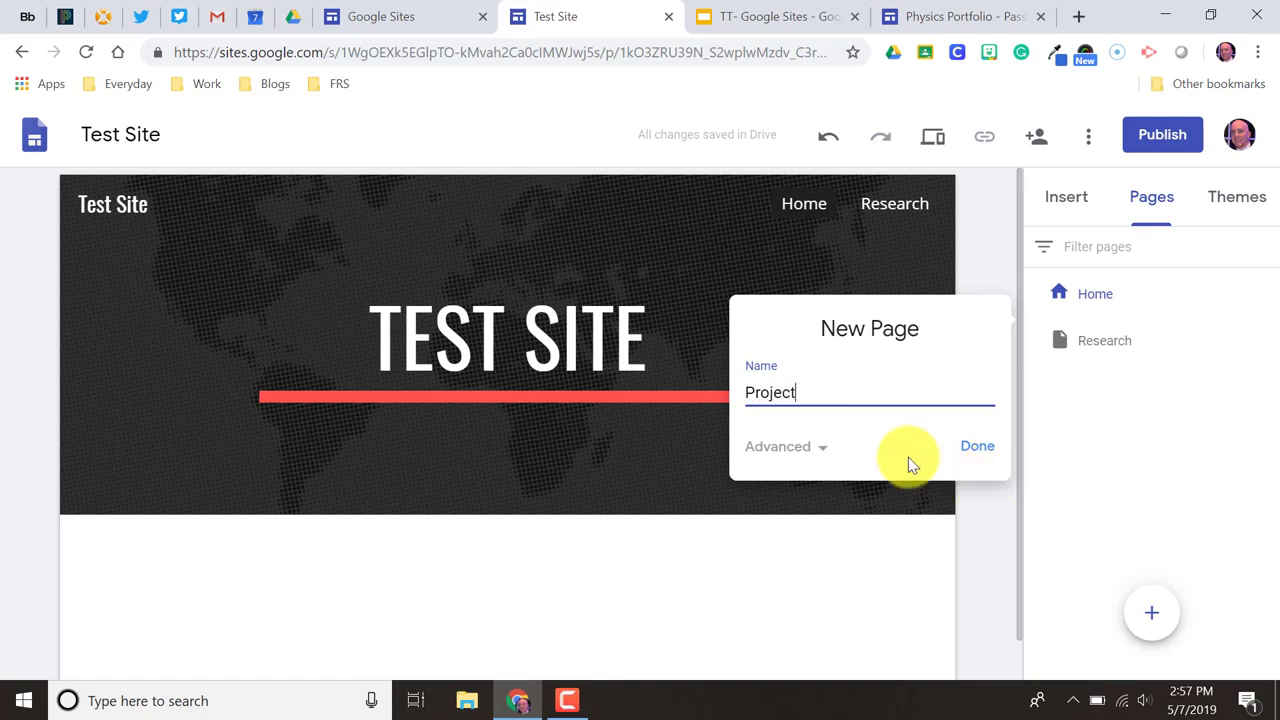
click(978, 446)
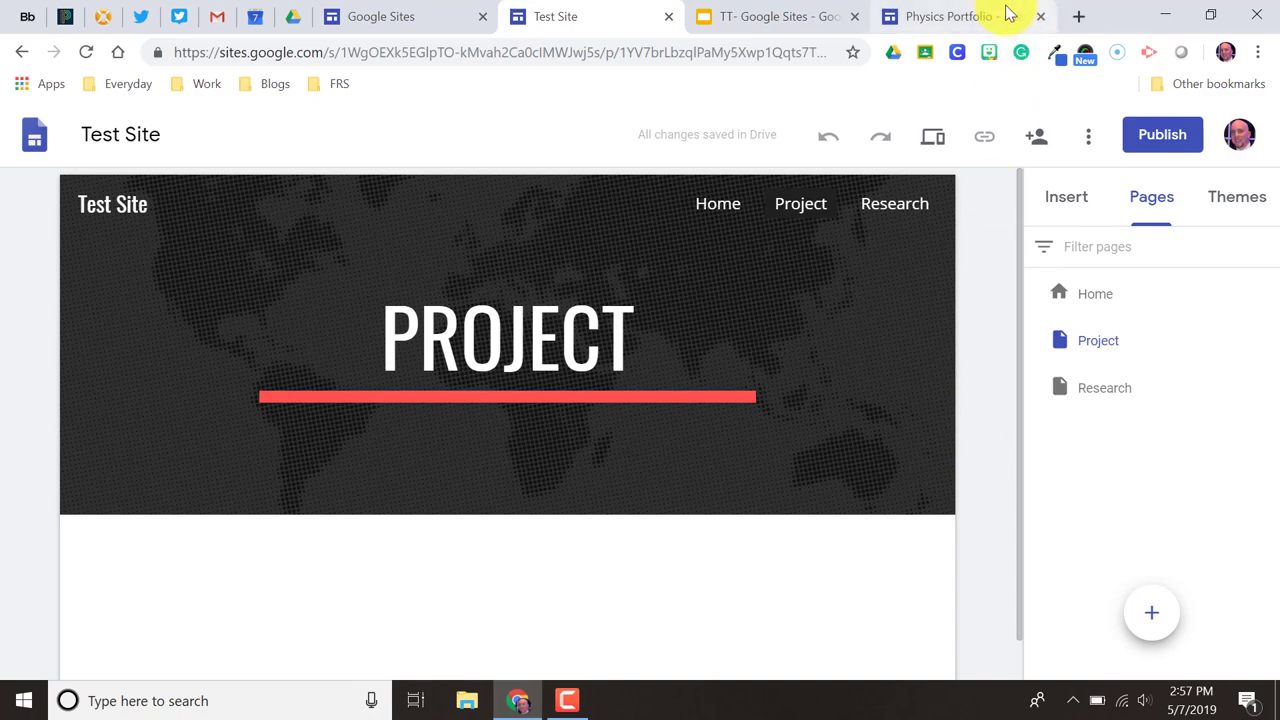
- Compare the Personal Physics Project submenu of the Physics Portfolio site with the page navigation of Test Site
click(928, 20)
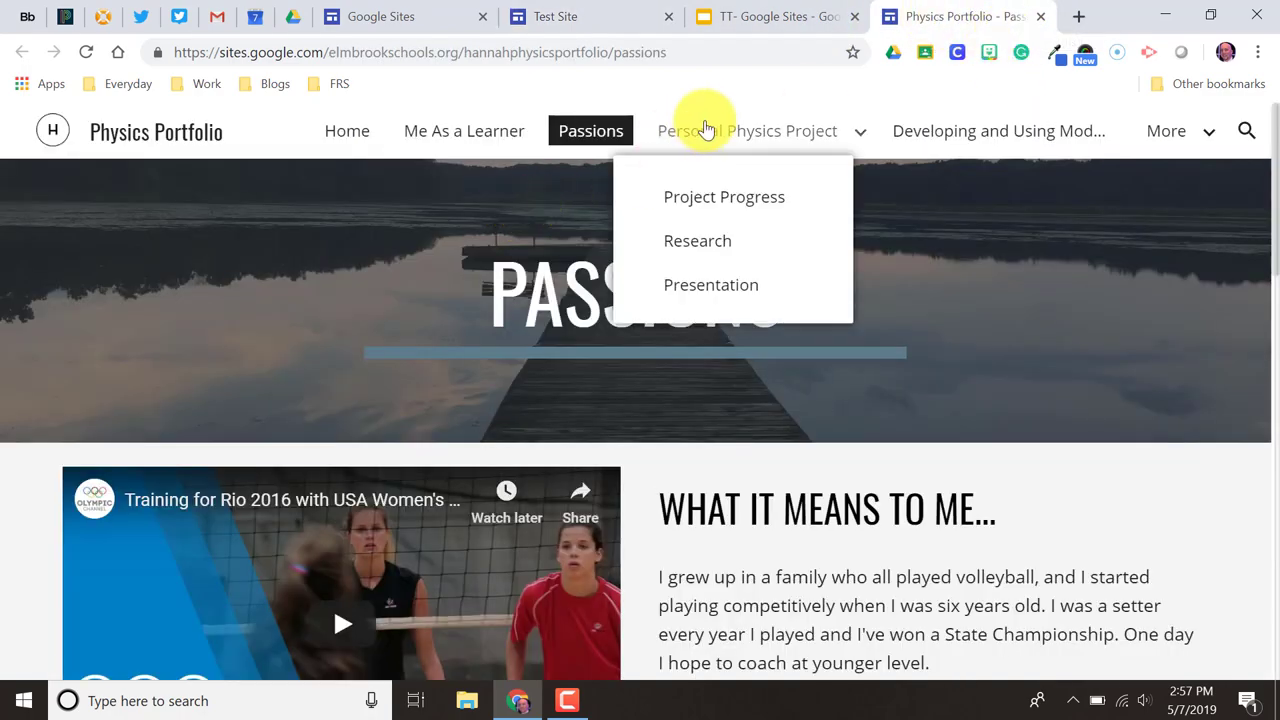
click(570, 16)
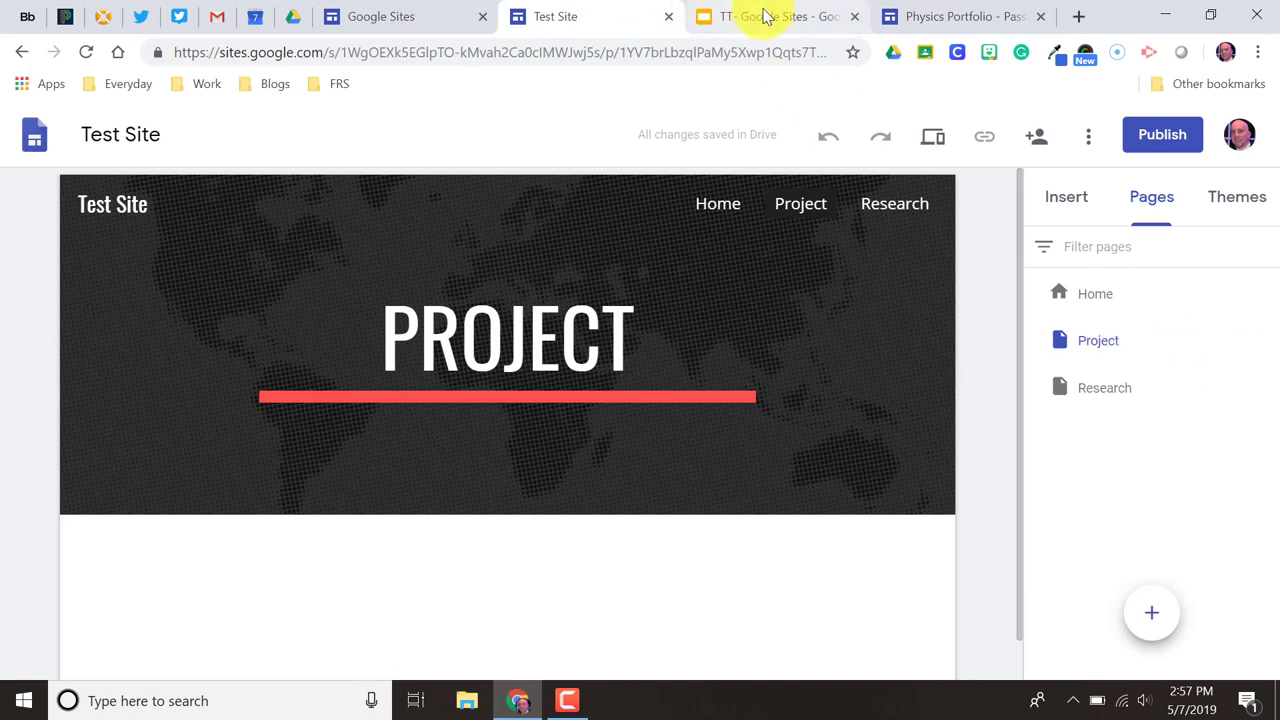
click(920, 20)
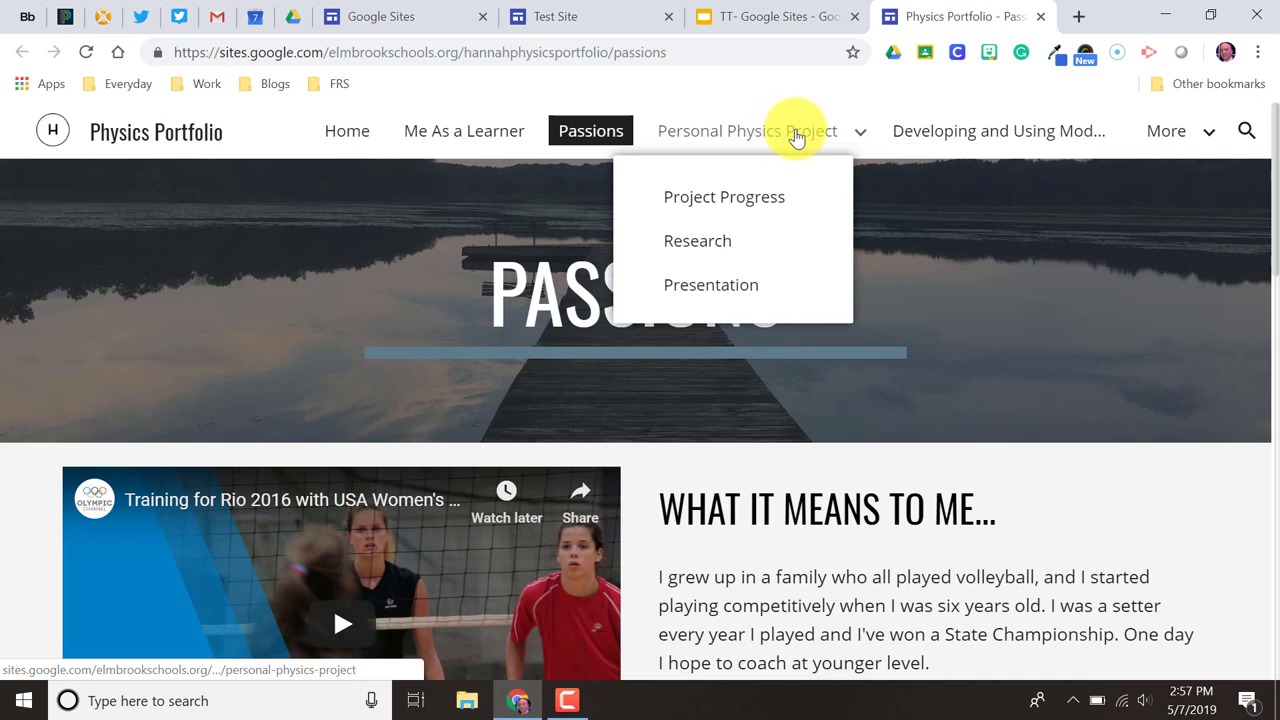
click(577, 20)
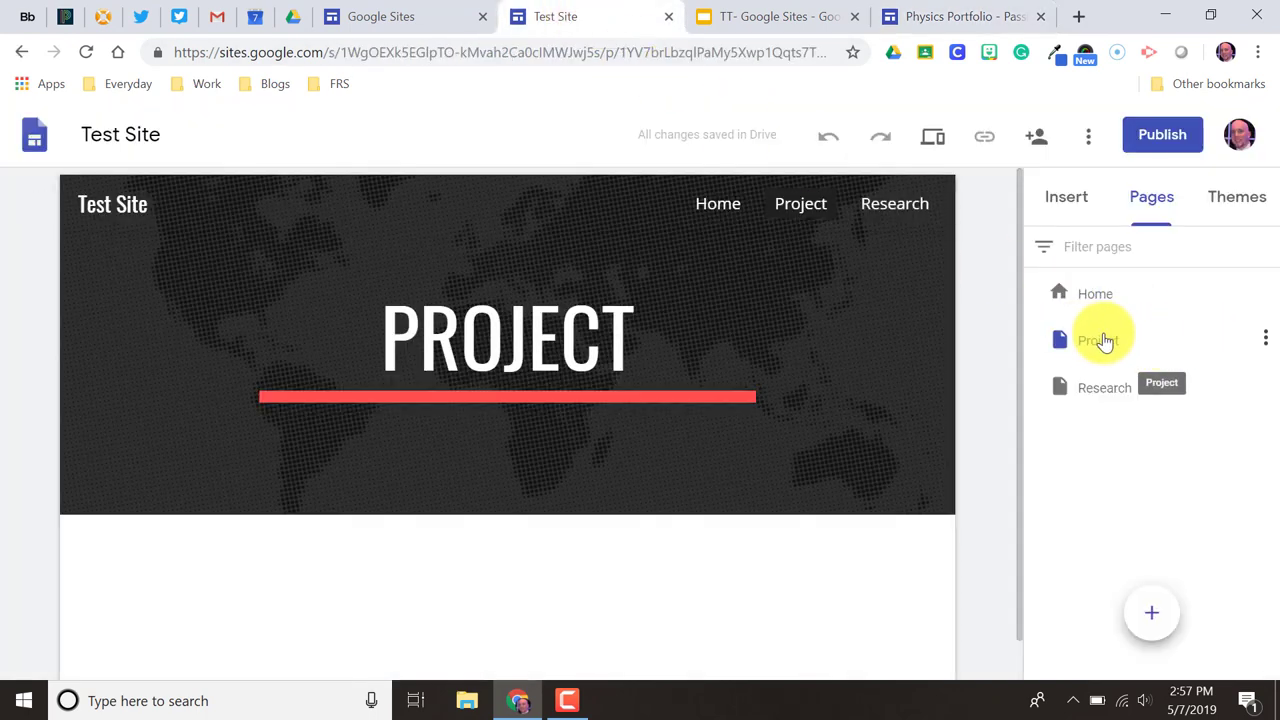
- Add two subpages named Presentation and Progress under the Project page
click(1266, 340)
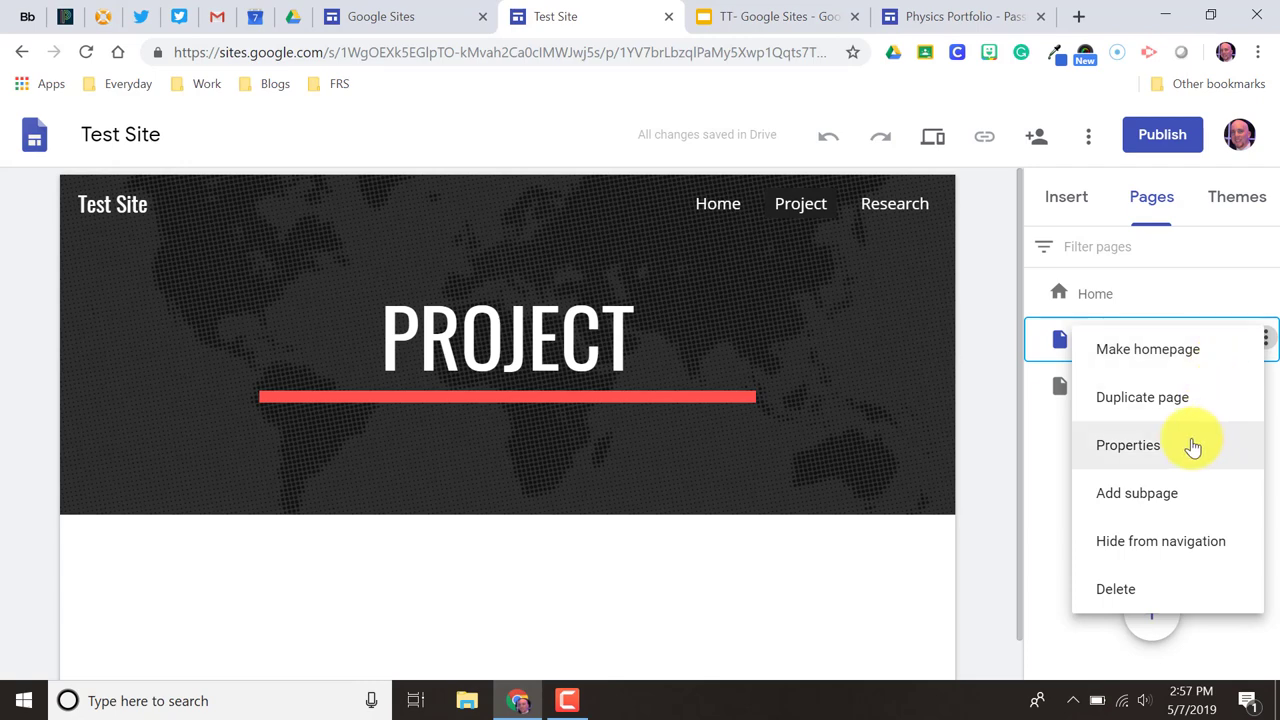
click(1148, 497)
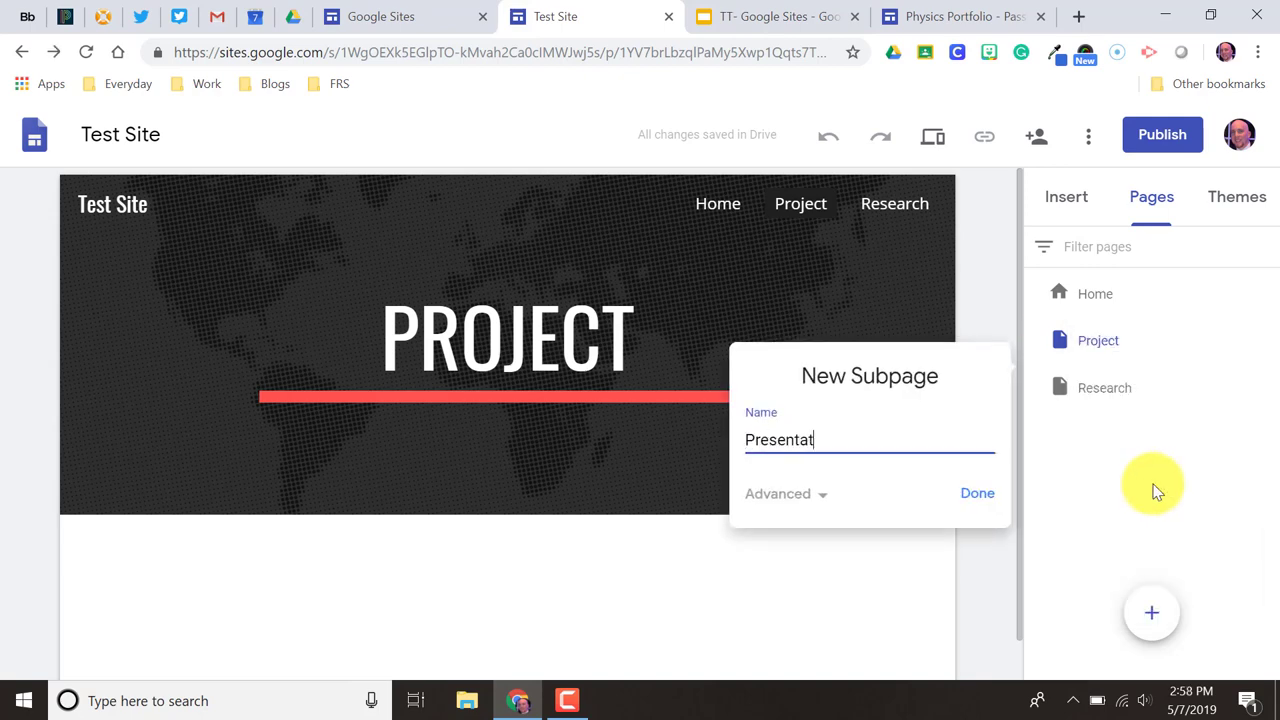
click(973, 495)
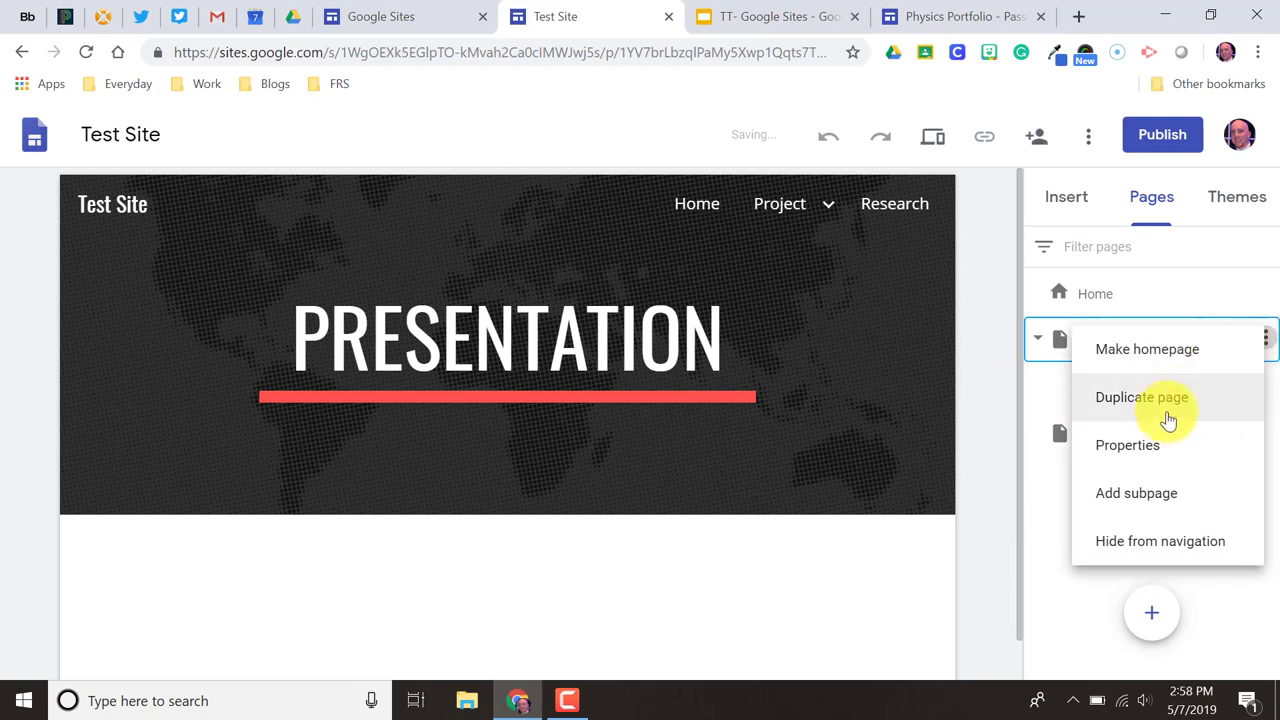
click(1140, 493)
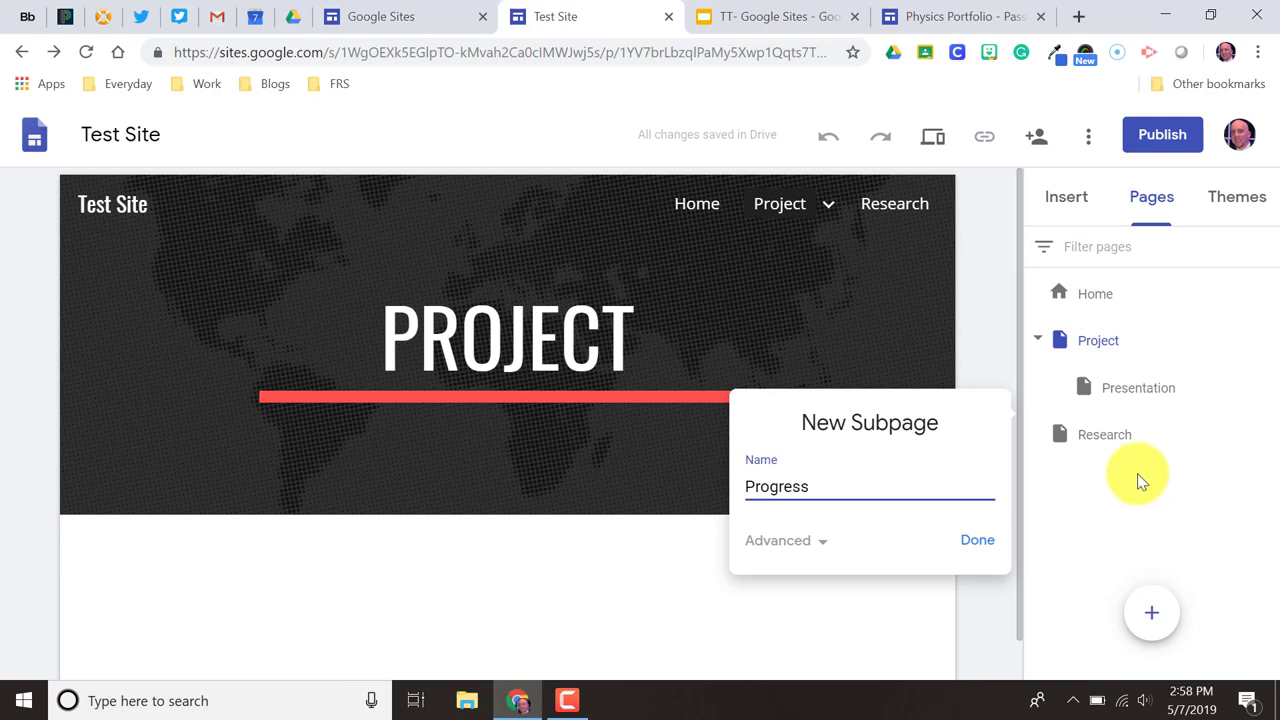
click(975, 542)
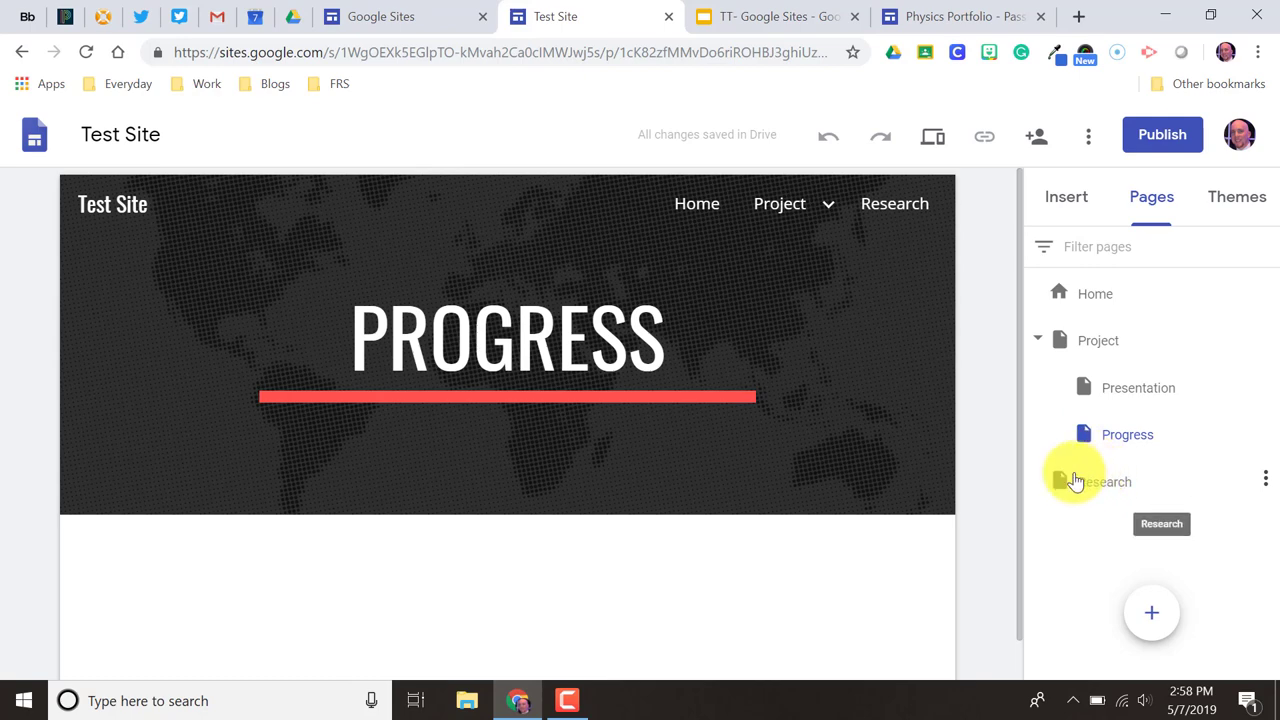
mouse_move(794, 203)
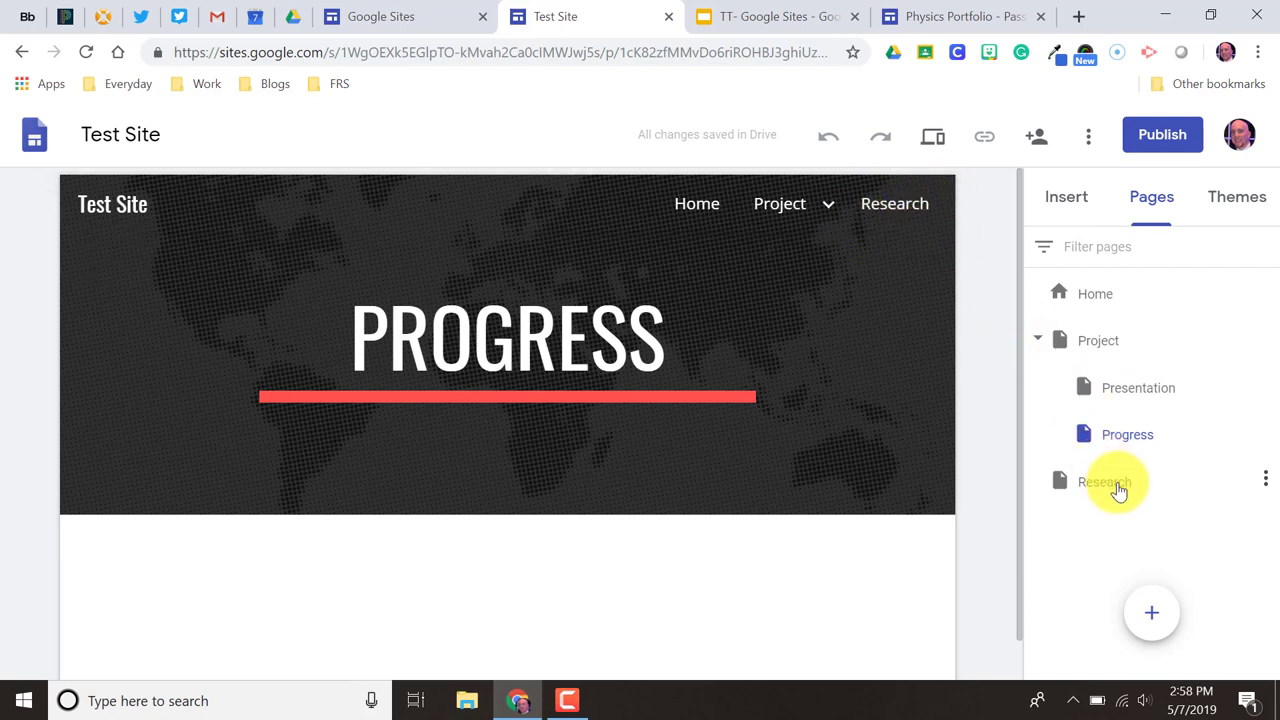
- Reorder the Research page above Project, nest it under Project and place it first among the subpages
drag(1113, 484, 1119, 327)
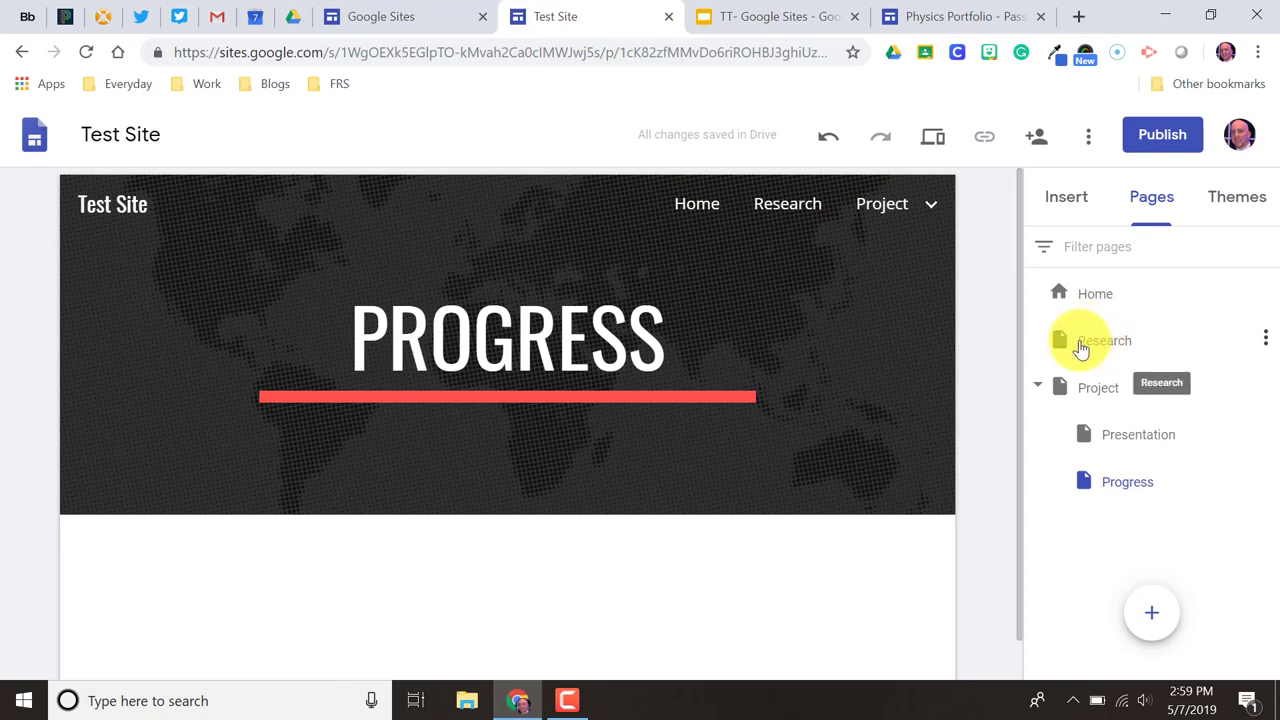
drag(1080, 347, 1085, 386)
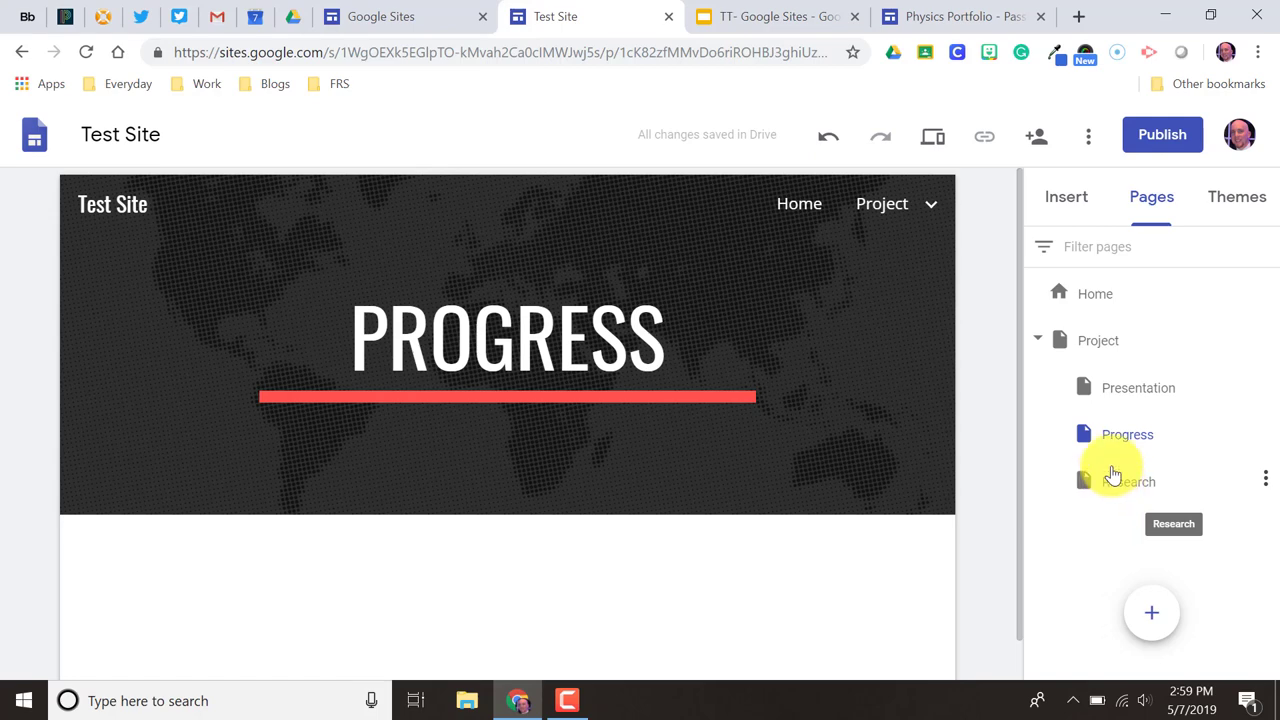
drag(1113, 478, 1143, 449)
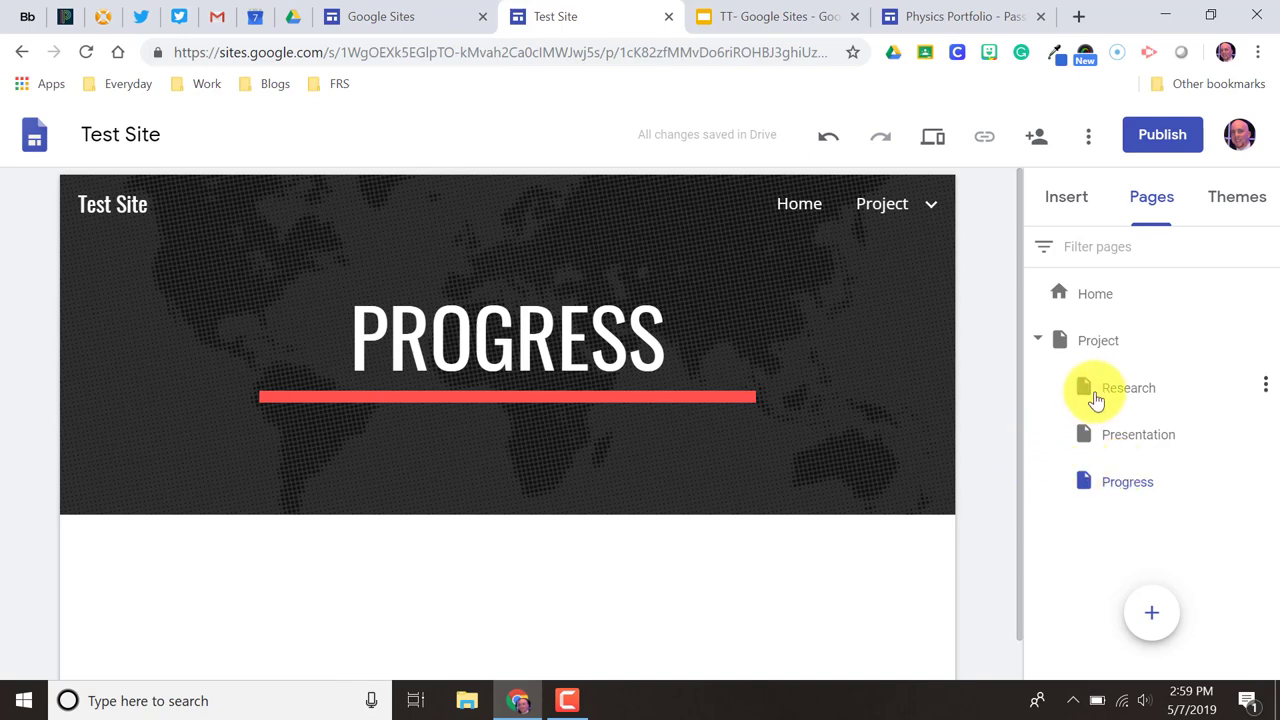
drag(1100, 391, 1120, 363)
click(1071, 498)
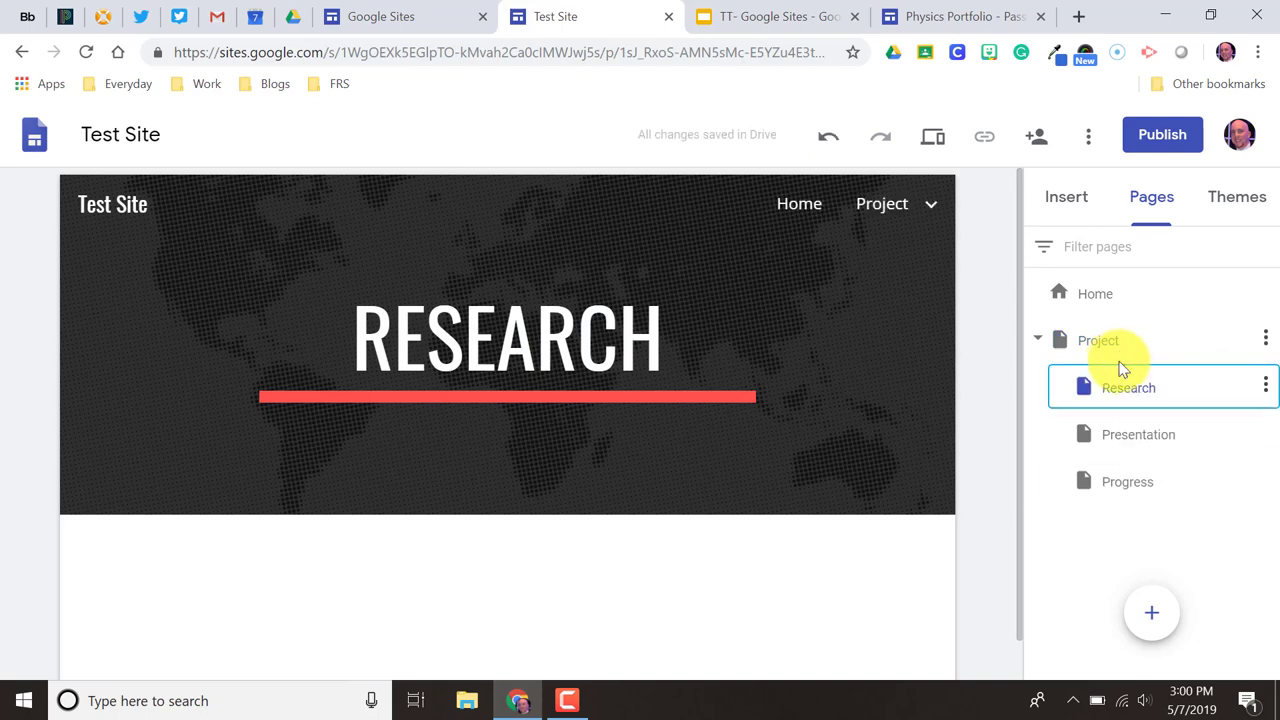
- Apply the Diplomat theme to the site with the burgundy color
click(1247, 203)
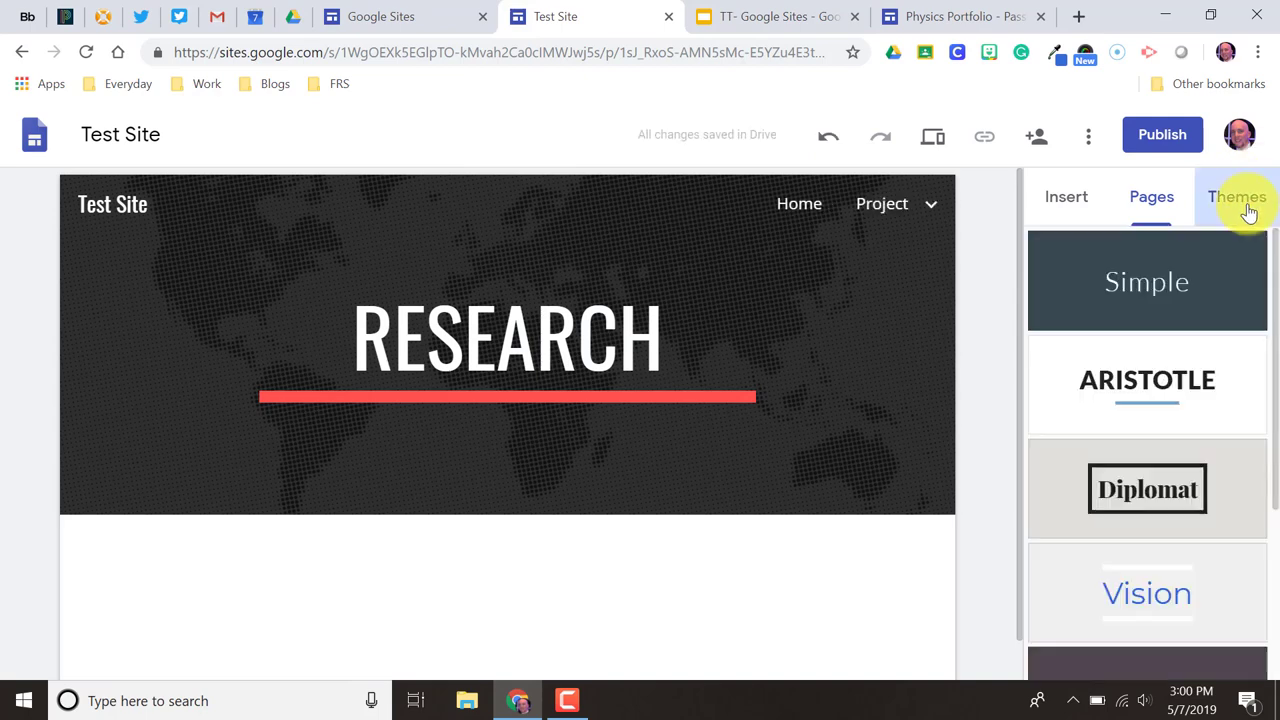
click(1129, 466)
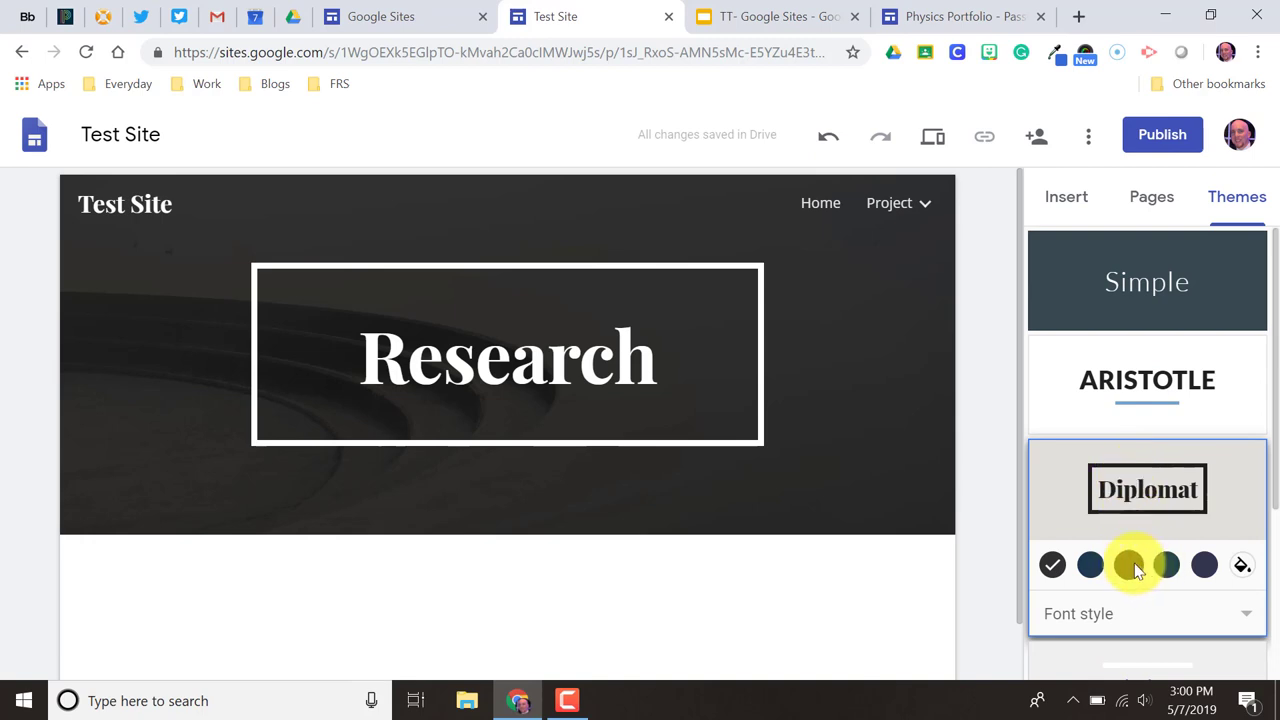
click(1129, 566)
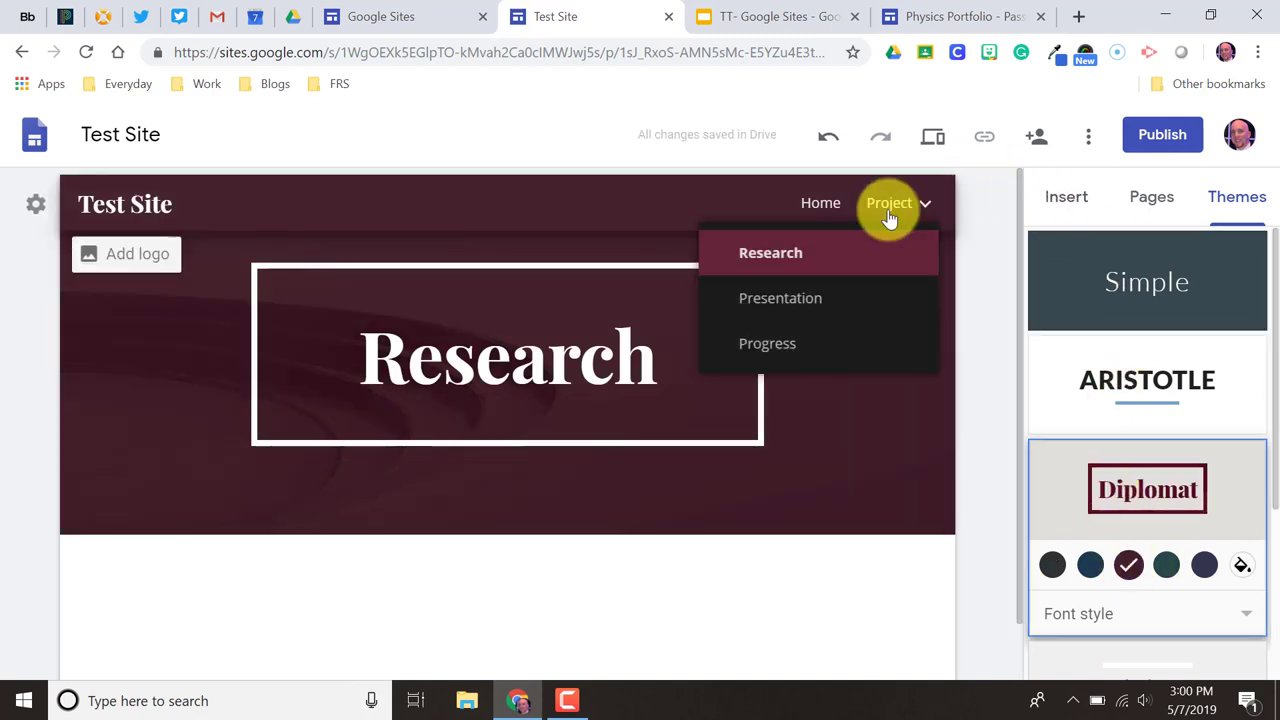
- Open the Presentation subpage from the site's Project navigation and show the site's page list
click(888, 206)
click(772, 299)
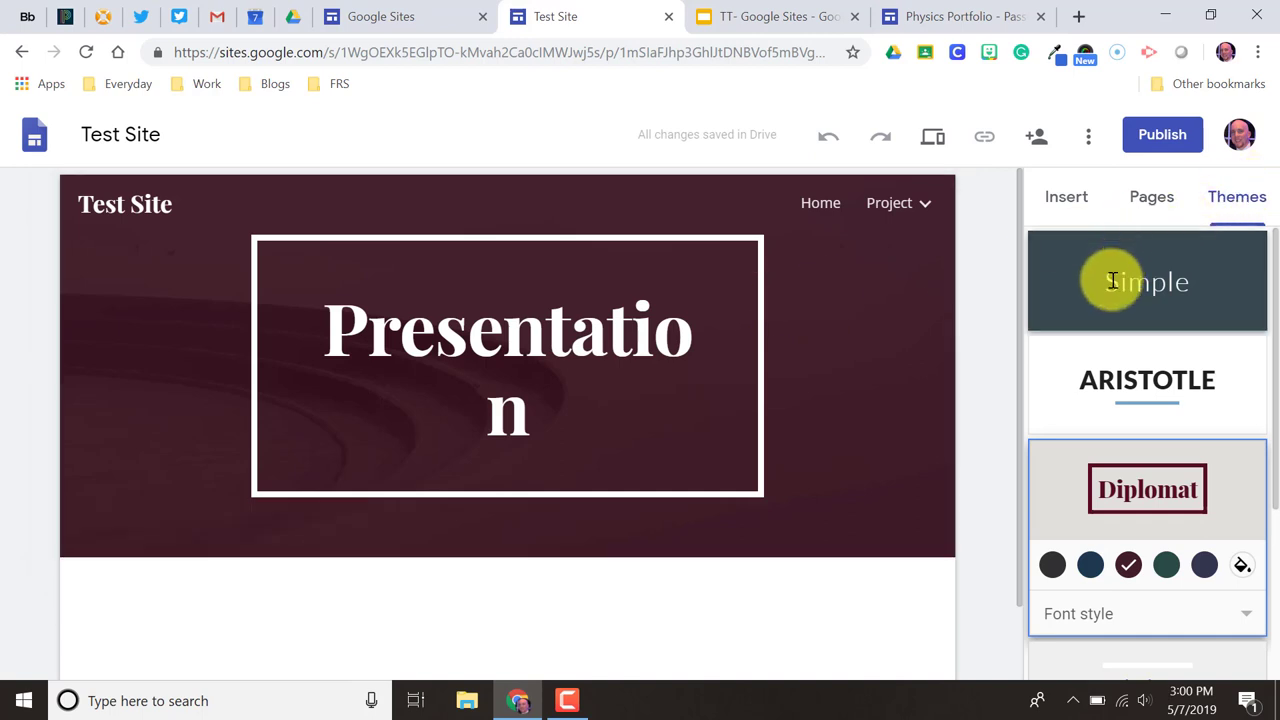
click(1152, 208)
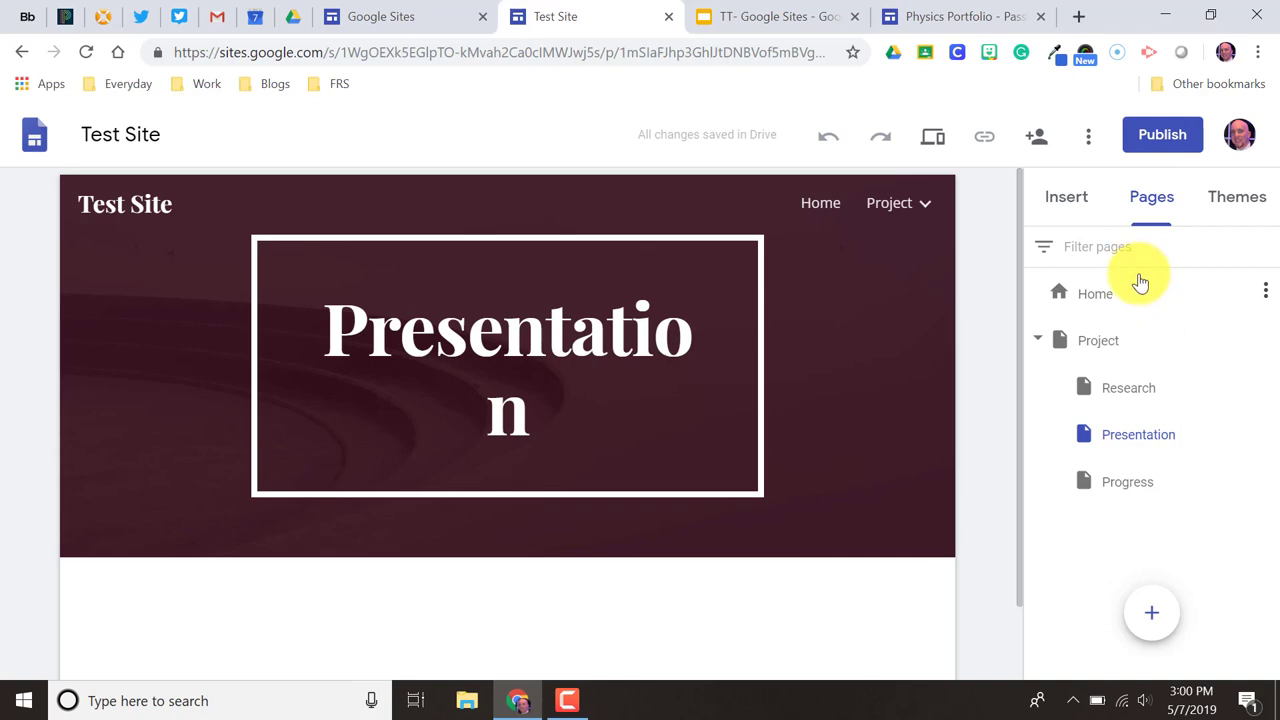
- Open the Home page of Test Site and look over the insertable elements and layouts
click(1070, 201)
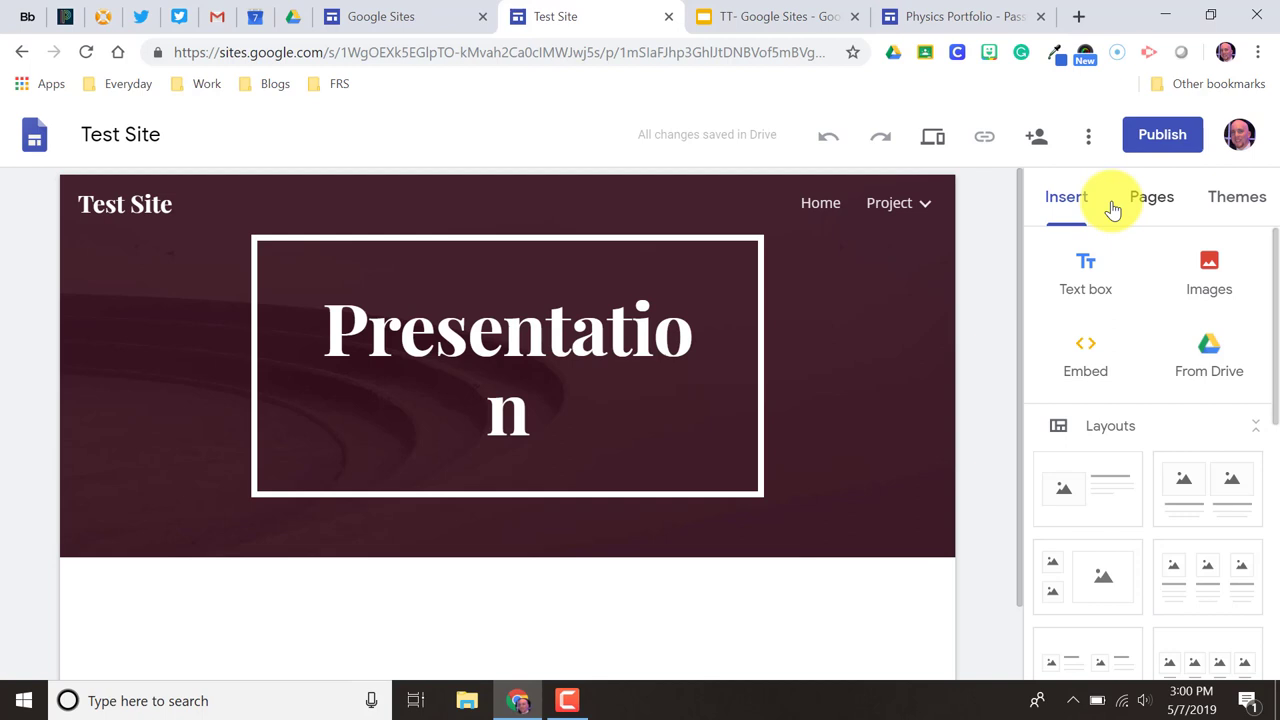
click(830, 210)
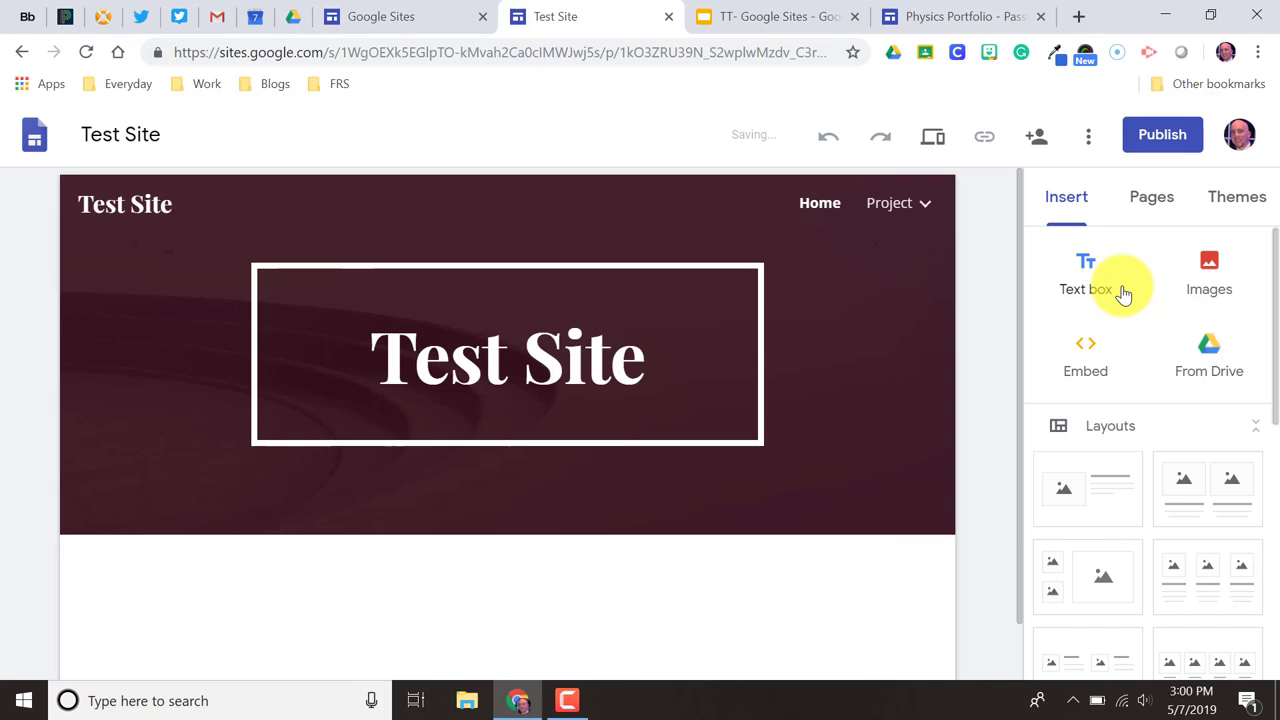
scroll(1077, 288, down, 1)
scroll(1066, 294, up, 1)
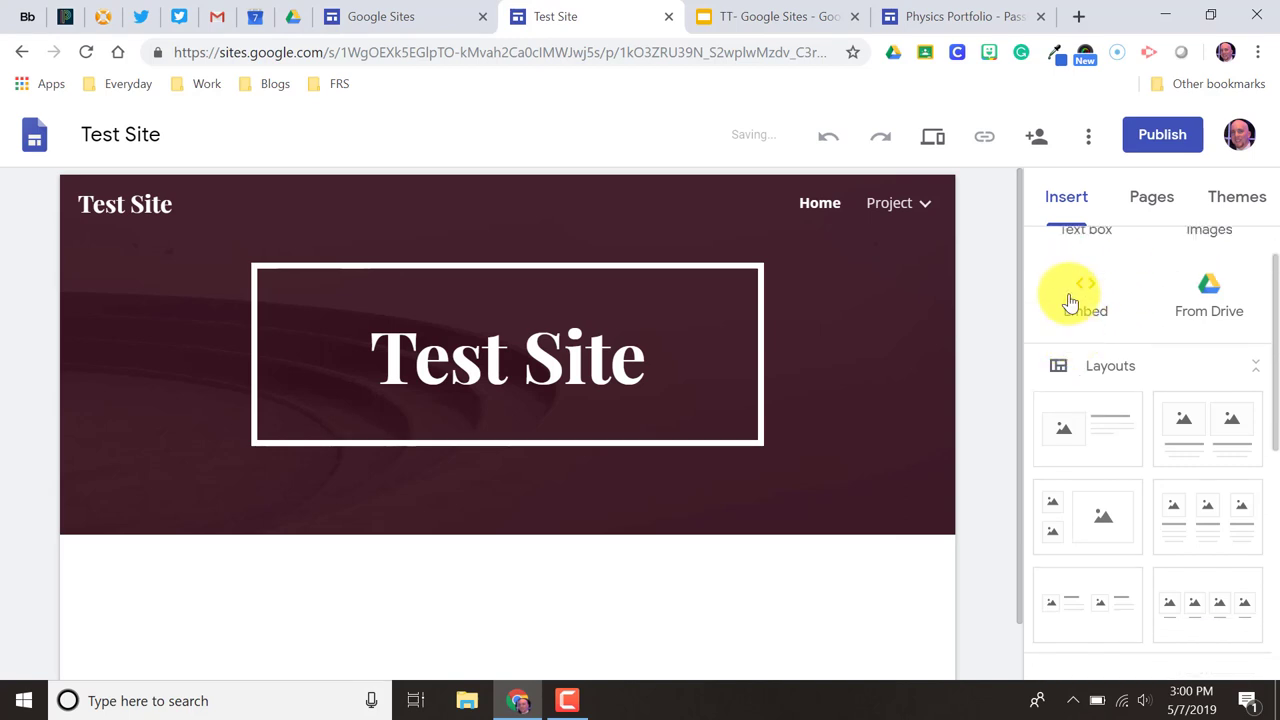
- Open the Home page of the Physics Portfolio example and examine how its image and text are arranged
click(963, 16)
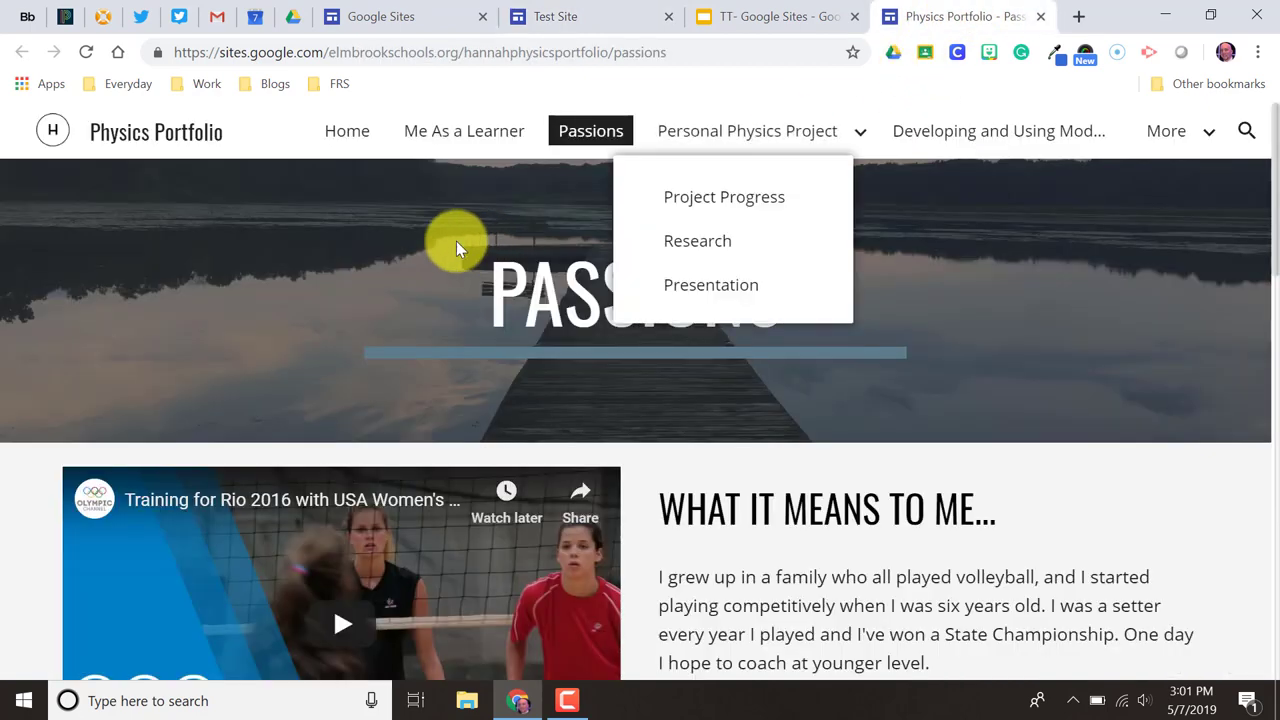
click(337, 137)
scroll(380, 188, down, 4)
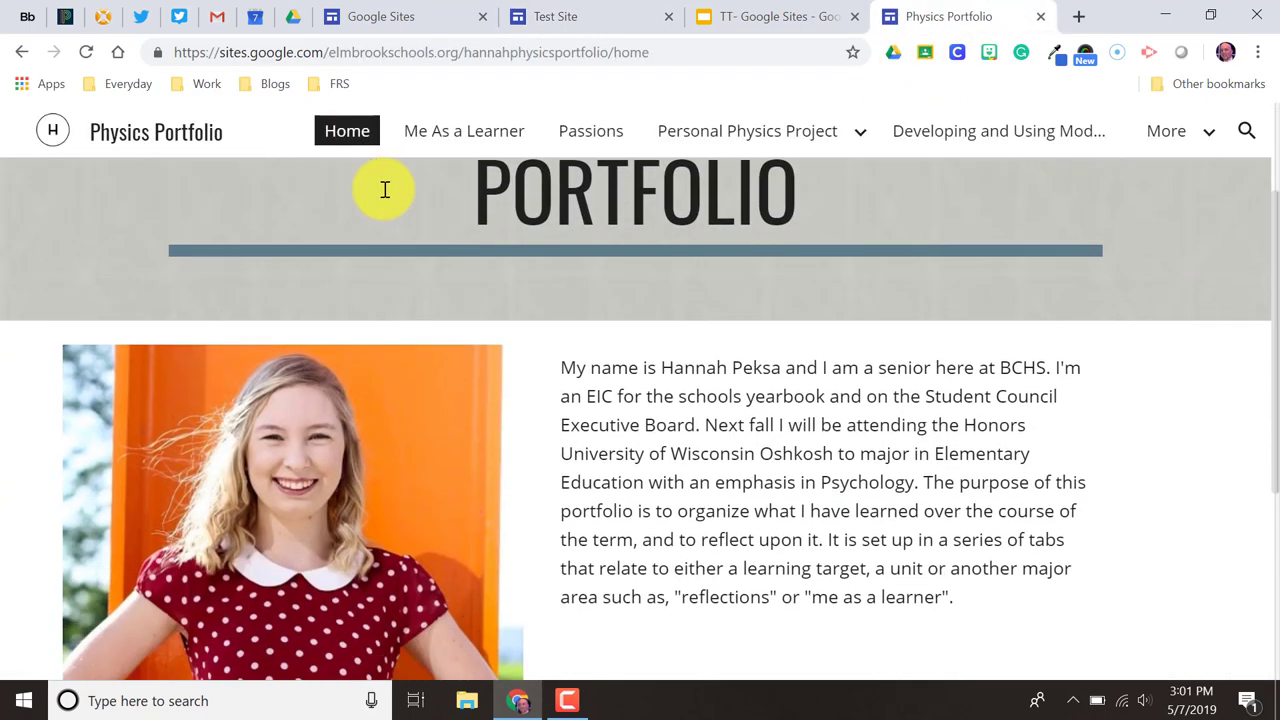
- Review the introduction on the Physics Portfolio Home page and add an empty text box below Test Site's Home header
scroll(398, 238, down, 3)
scroll(400, 263, up, 1)
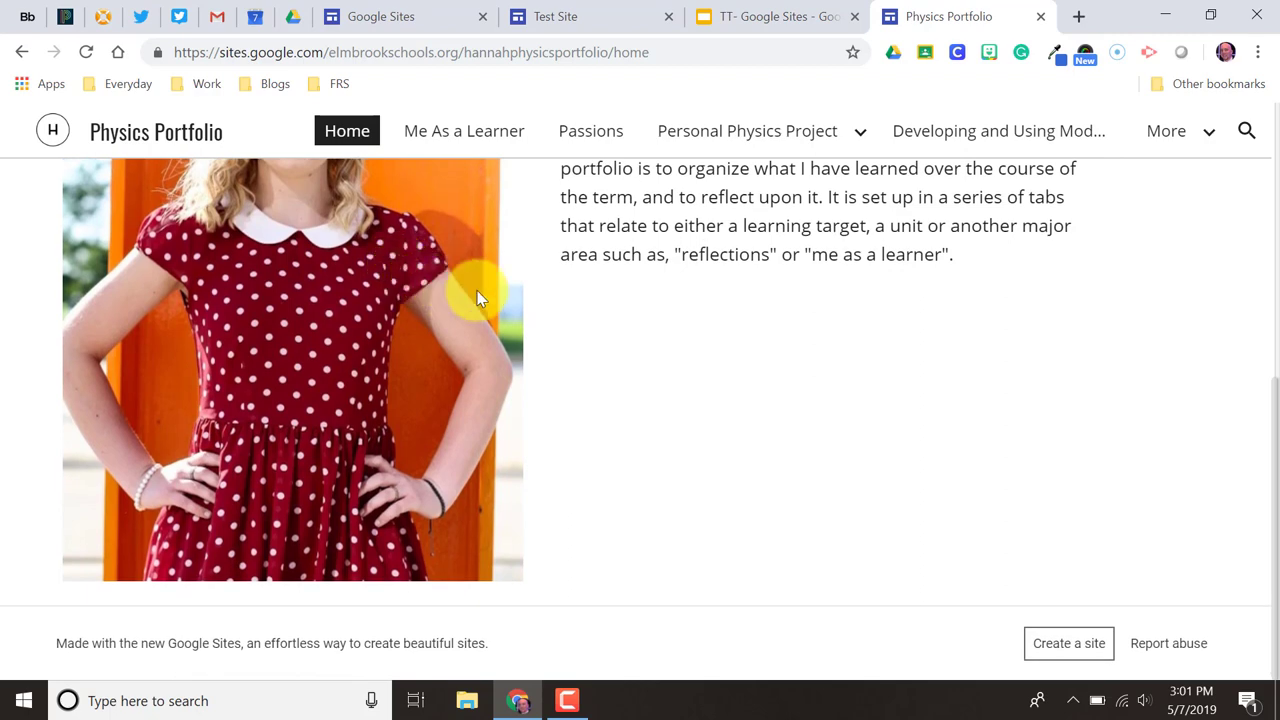
scroll(600, 305, up, 2)
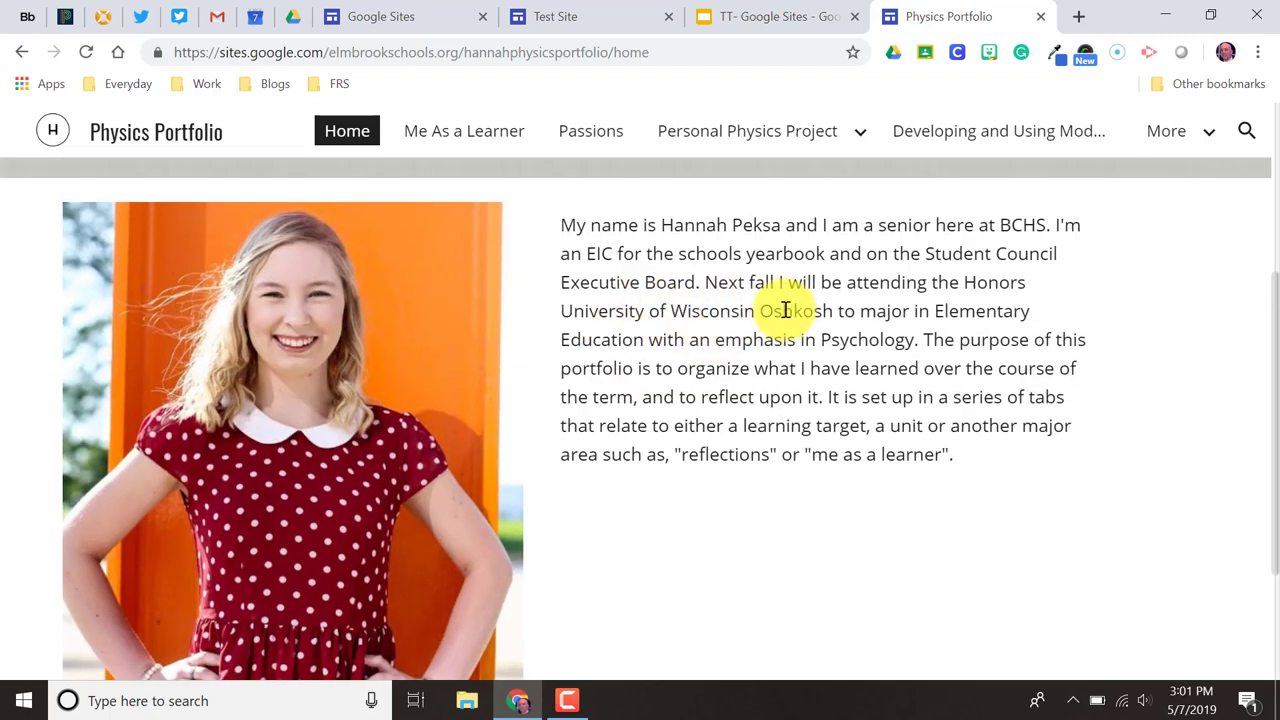
click(575, 18)
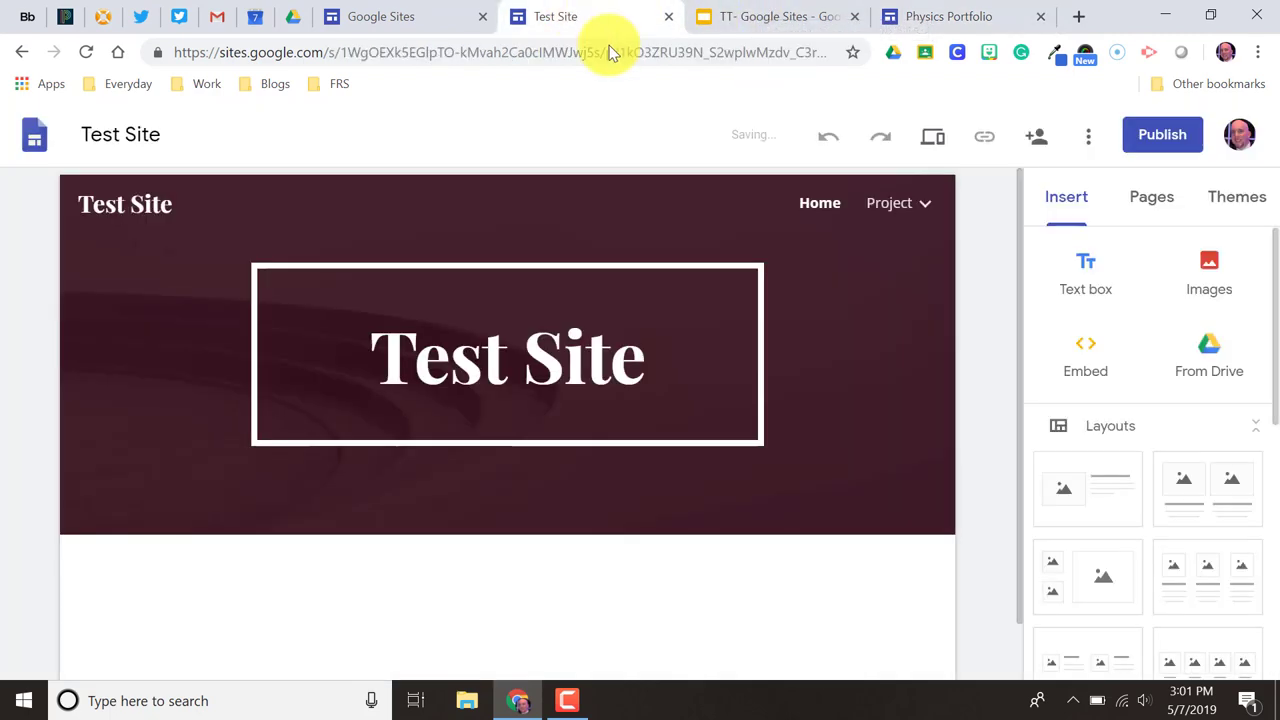
click(1087, 272)
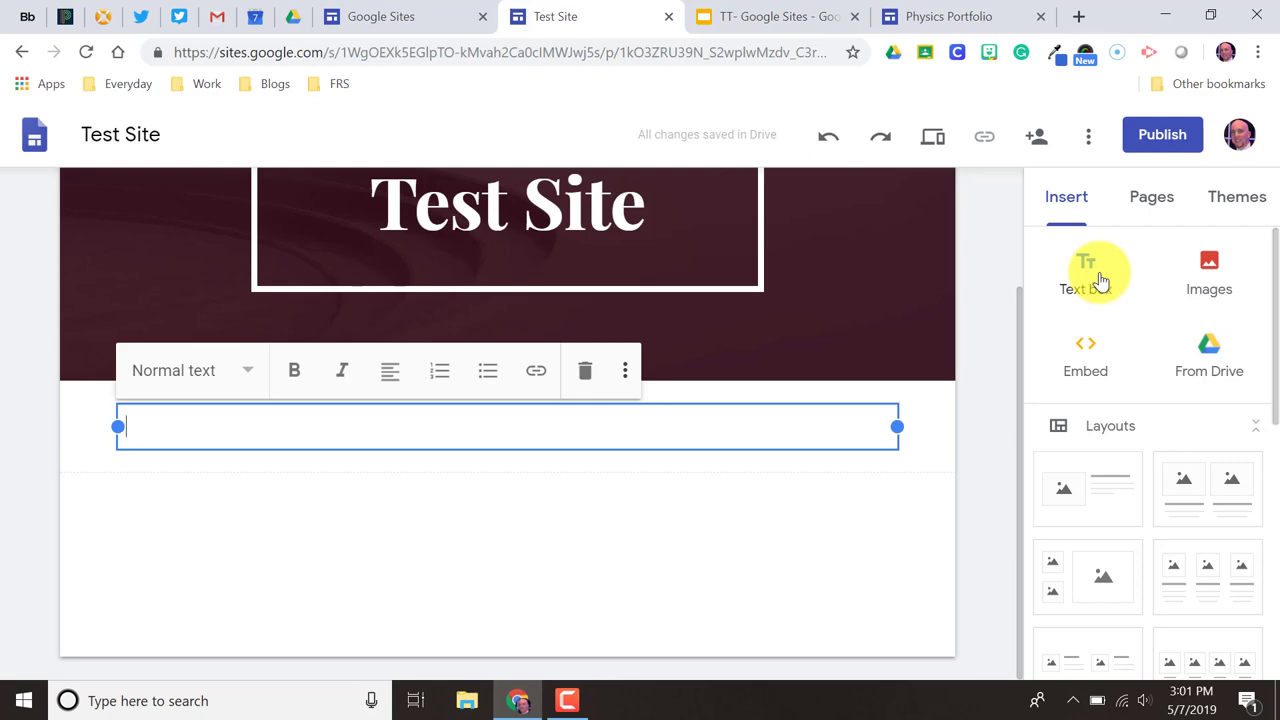
- Copy the introductory paragraph from the Physics Portfolio Home page into the empty text box on Test Site
click(955, 20)
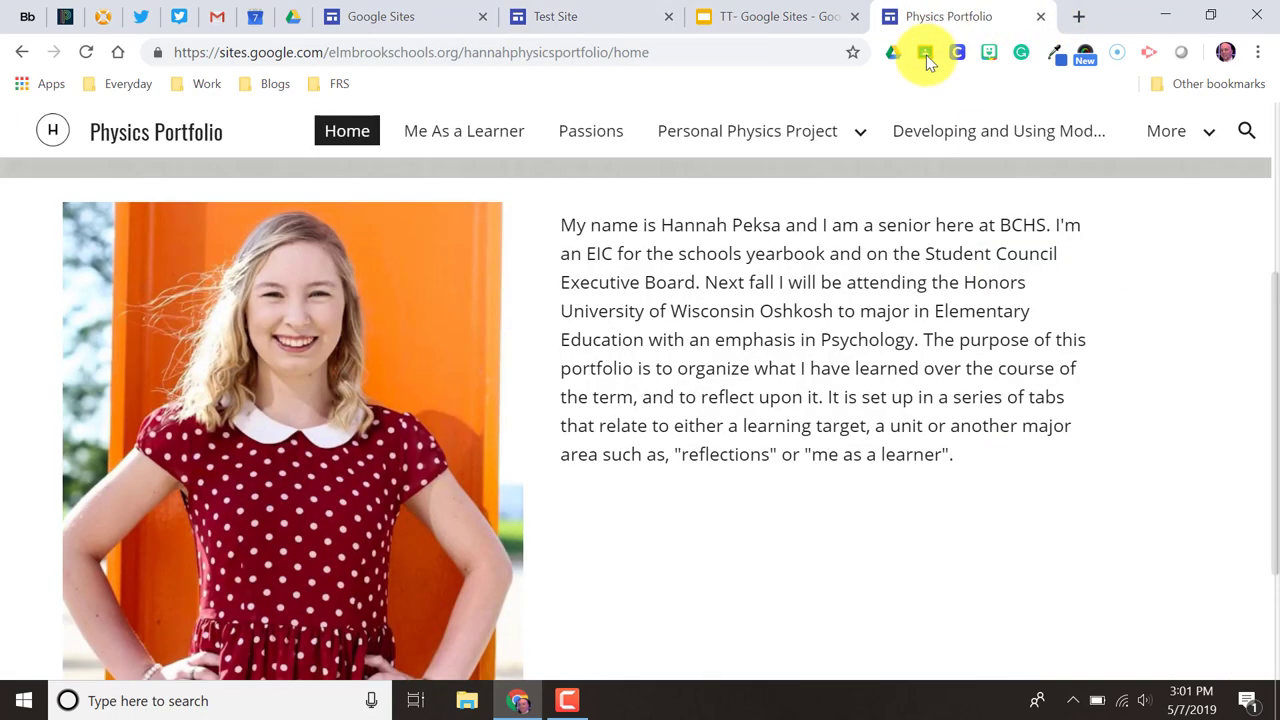
drag(560, 222, 960, 458)
right_click(813, 368)
click(830, 381)
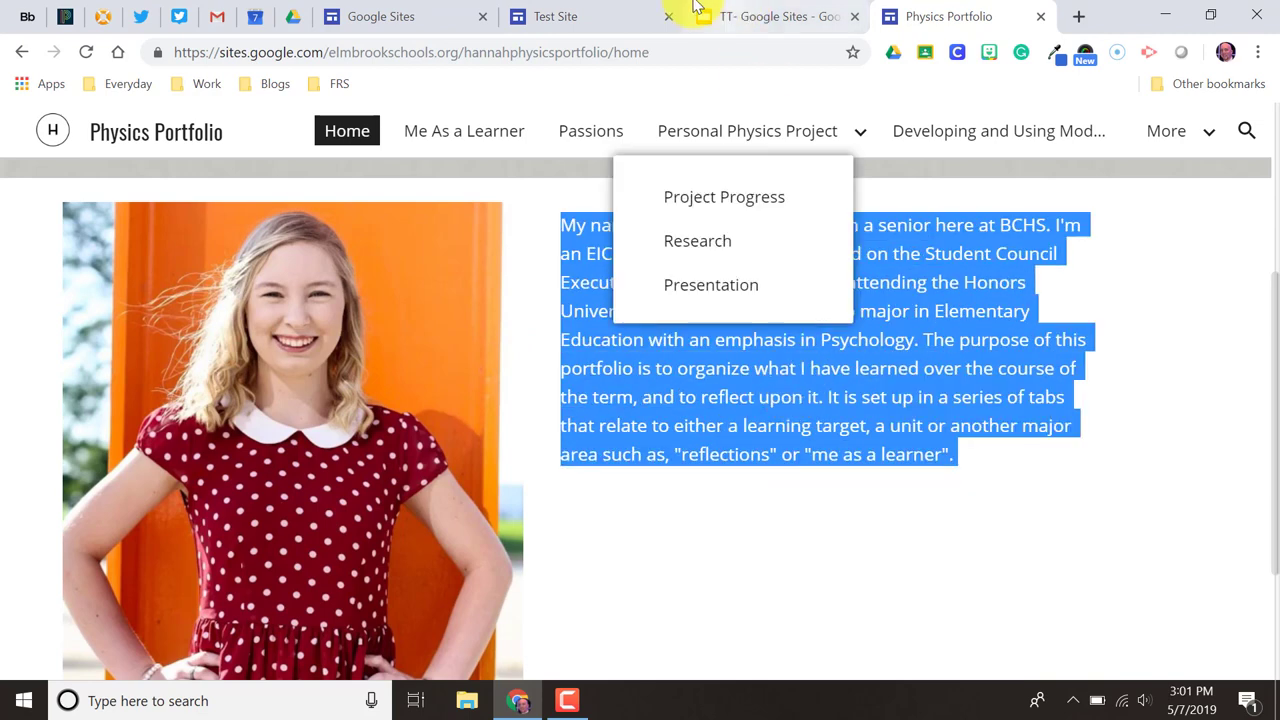
click(545, 18)
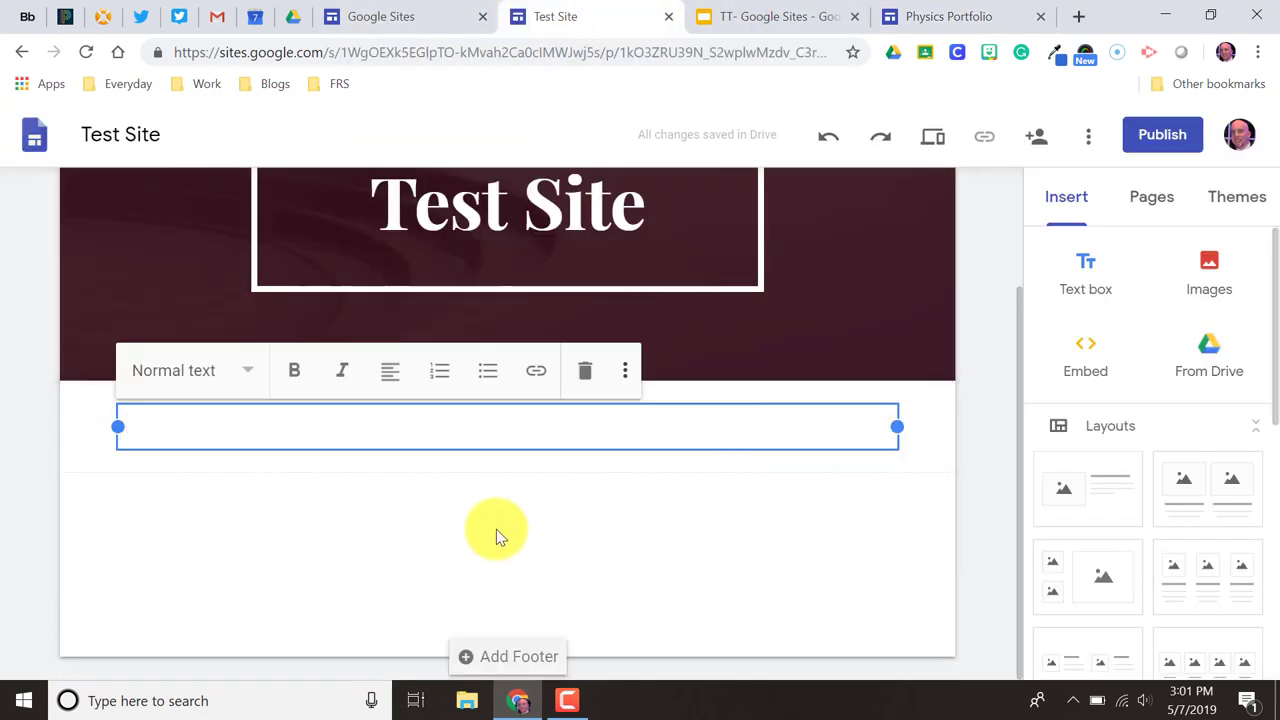
right_click(432, 430)
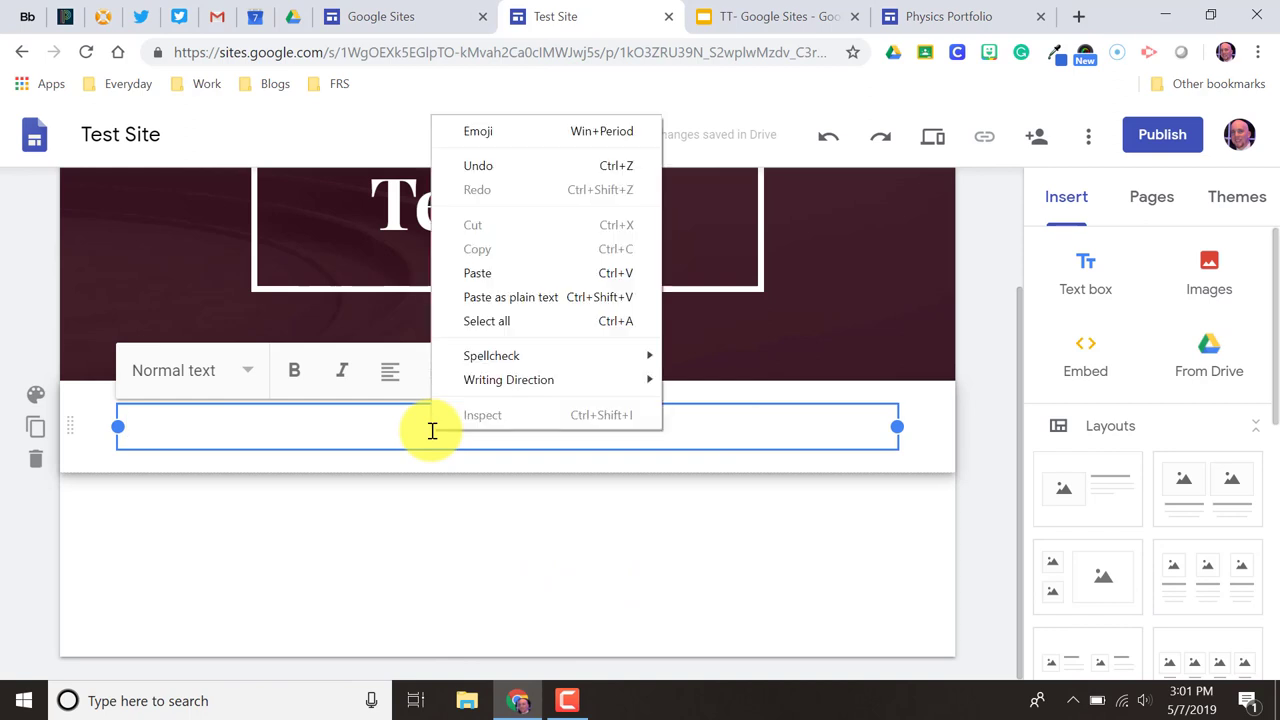
click(470, 272)
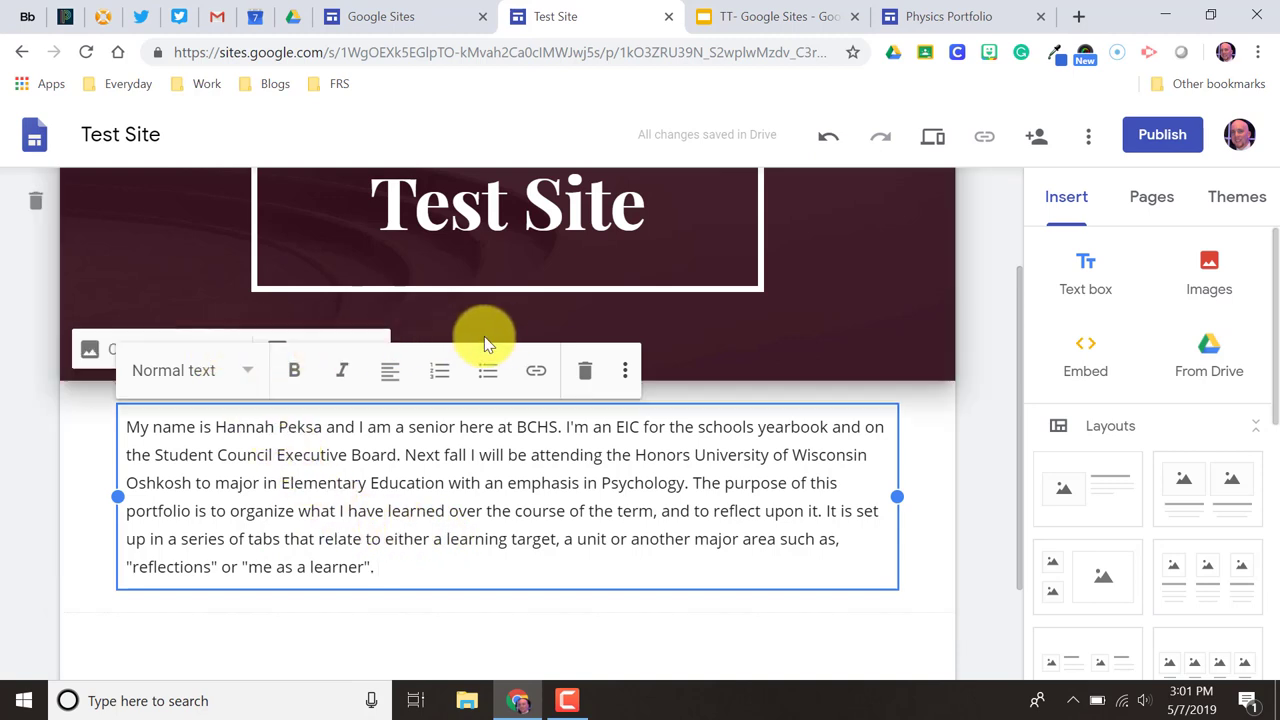
- Look over the text styles, link option and additional formatting options available for the pasted paragraph
click(250, 374)
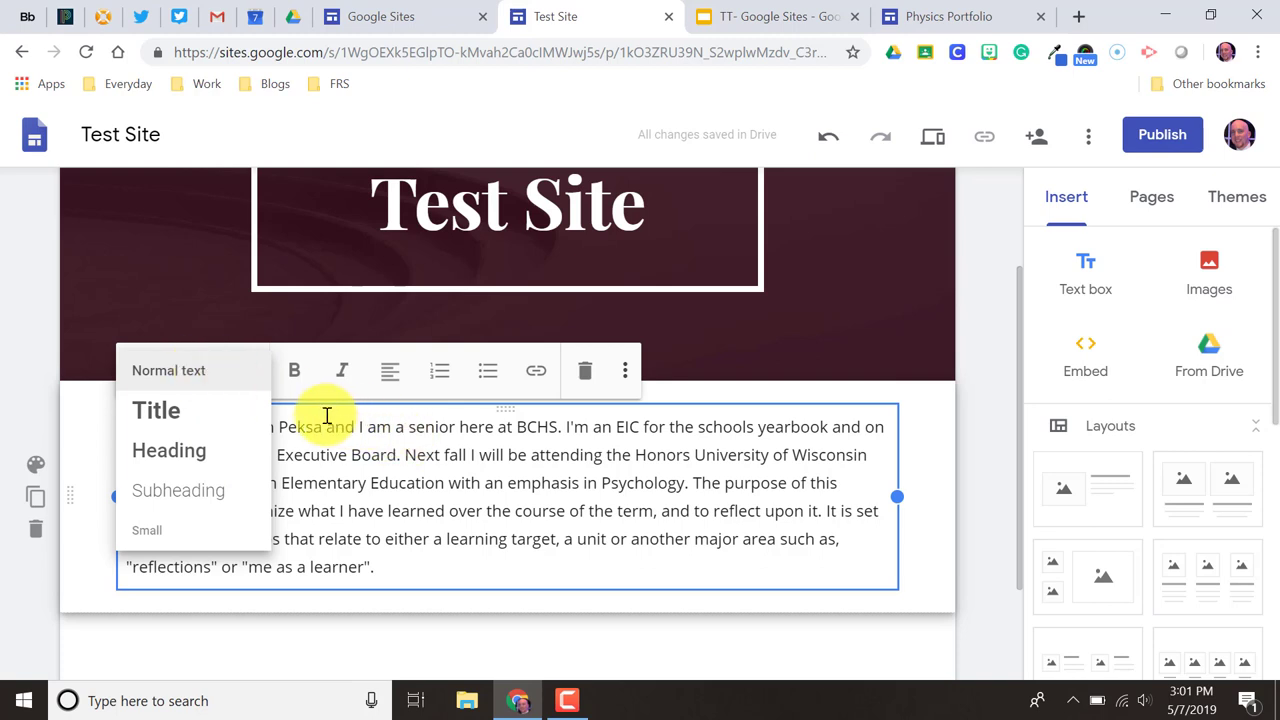
click(350, 455)
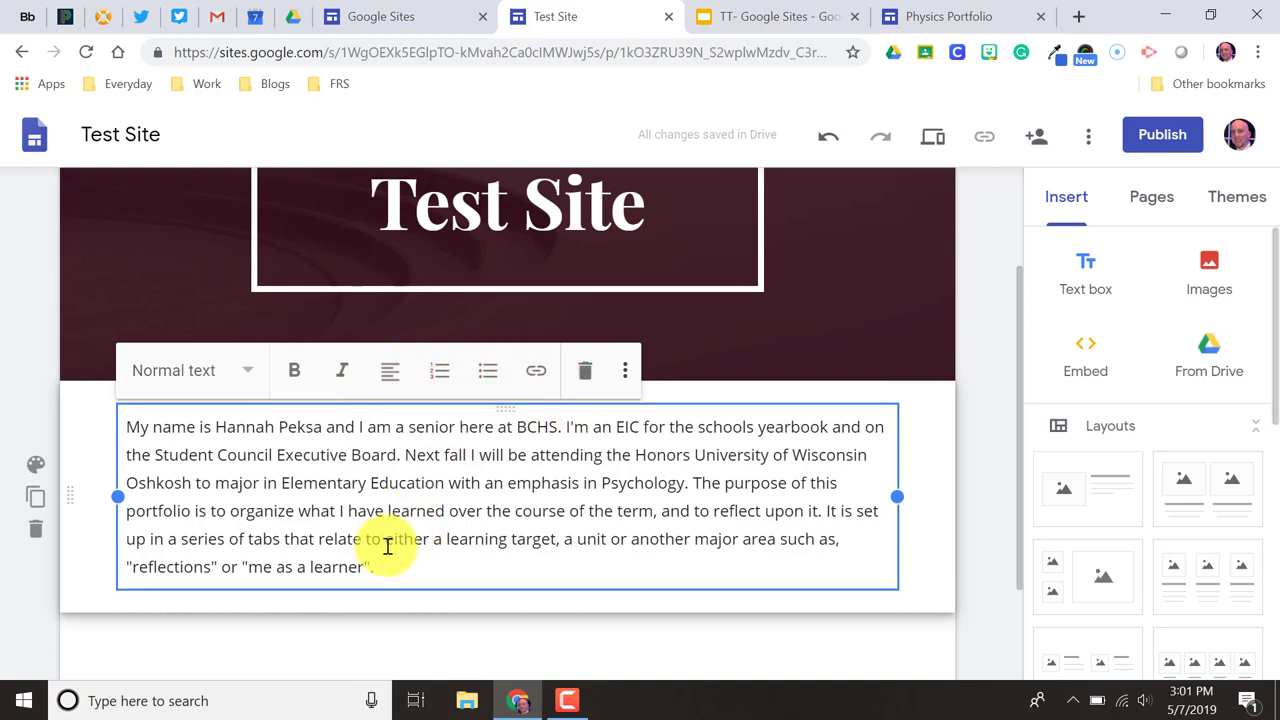
drag(360, 566, 309, 567)
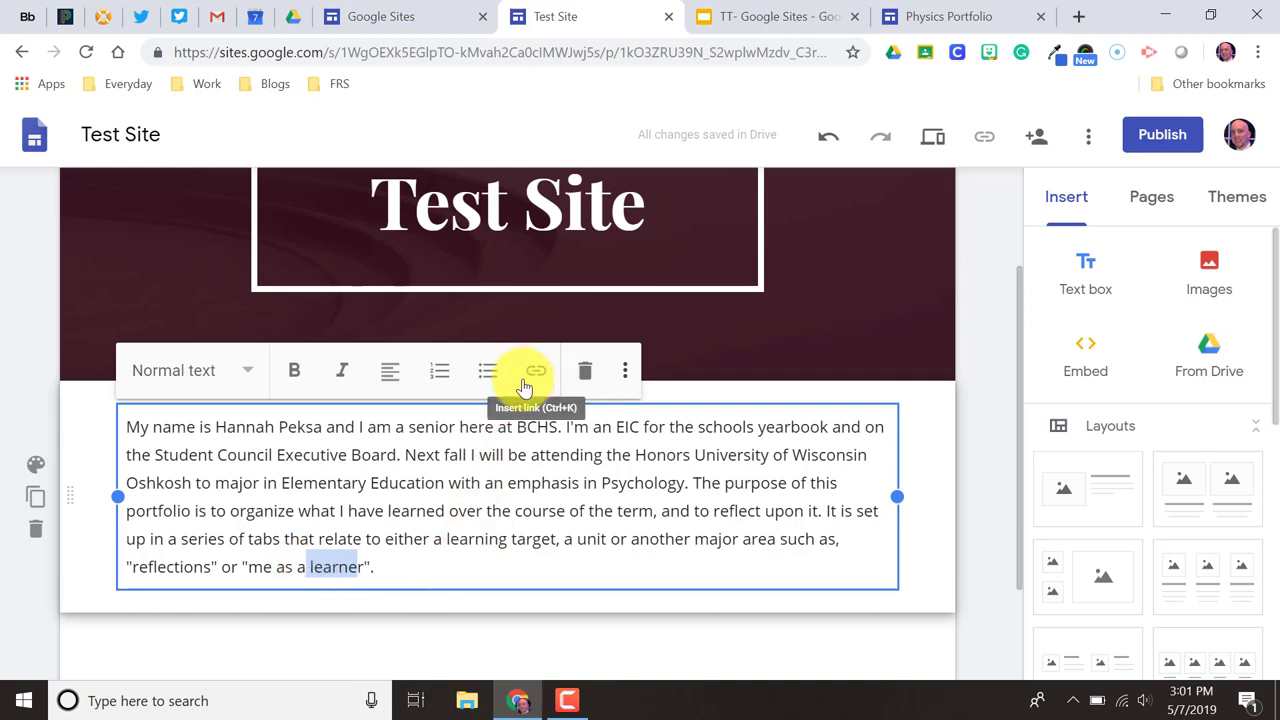
click(473, 482)
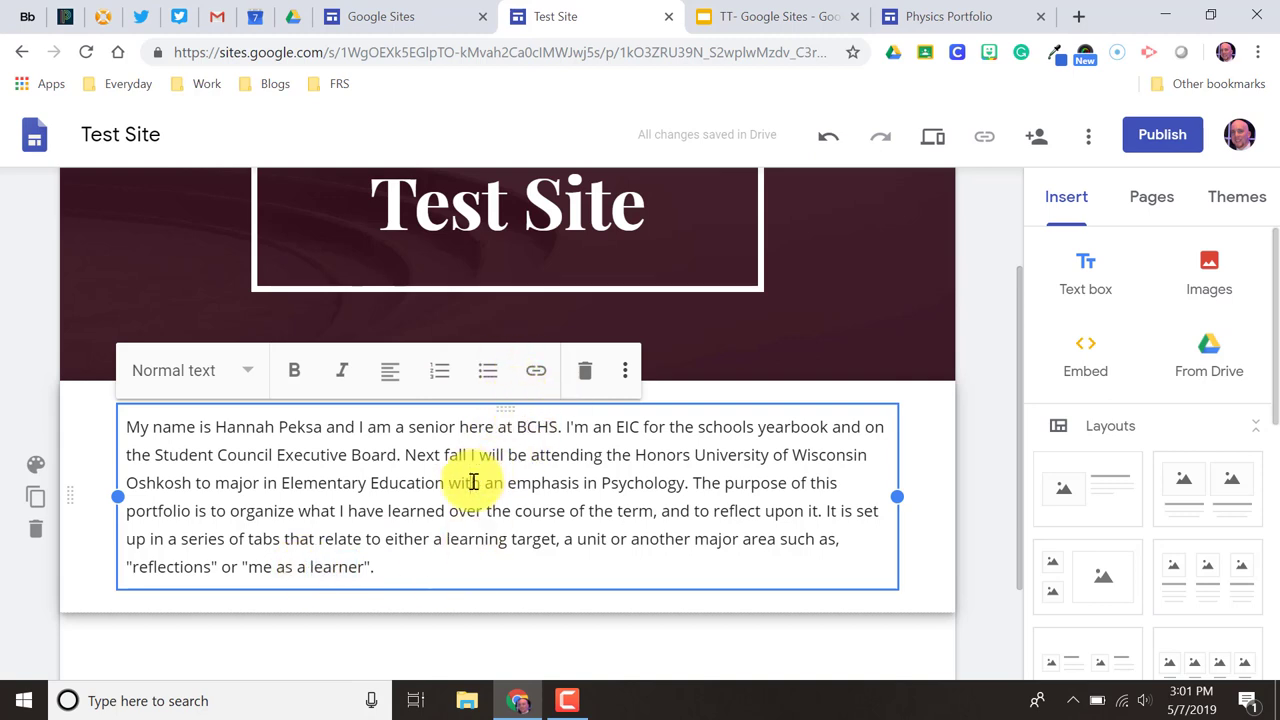
click(625, 381)
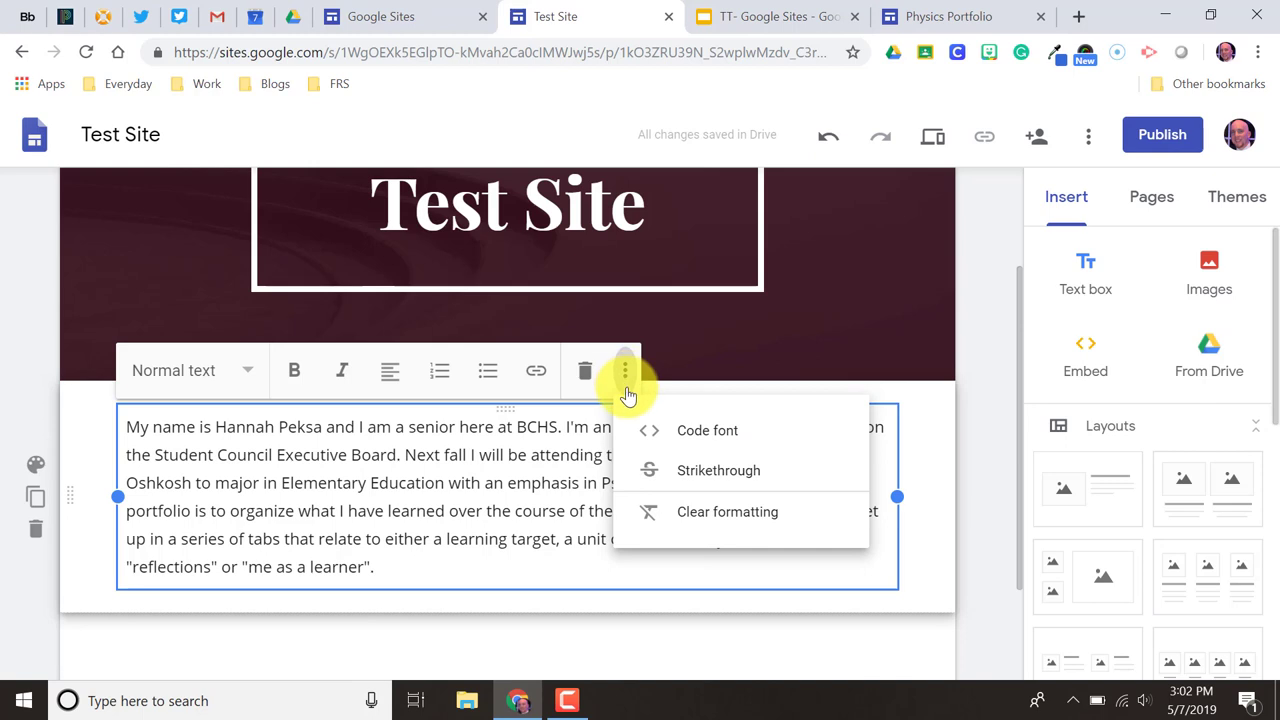
click(675, 512)
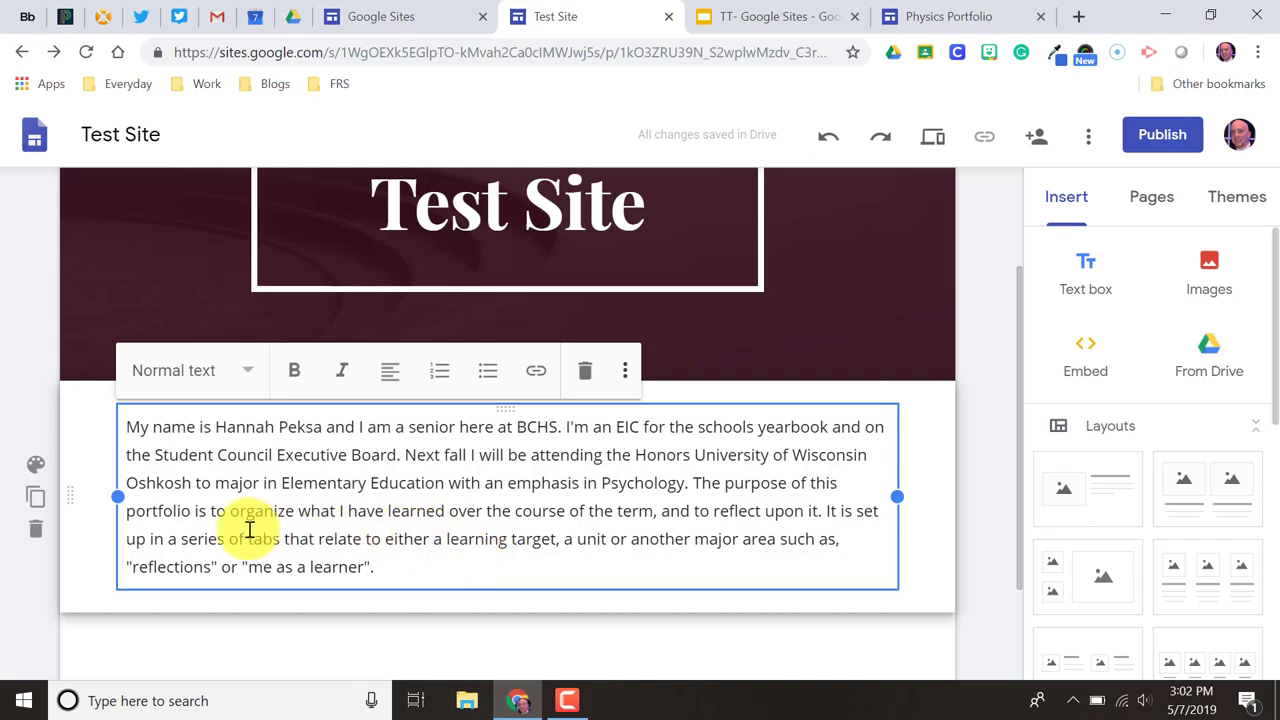
- Compare the section styles on the paragraph's section and apply Emphasis 1
click(37, 467)
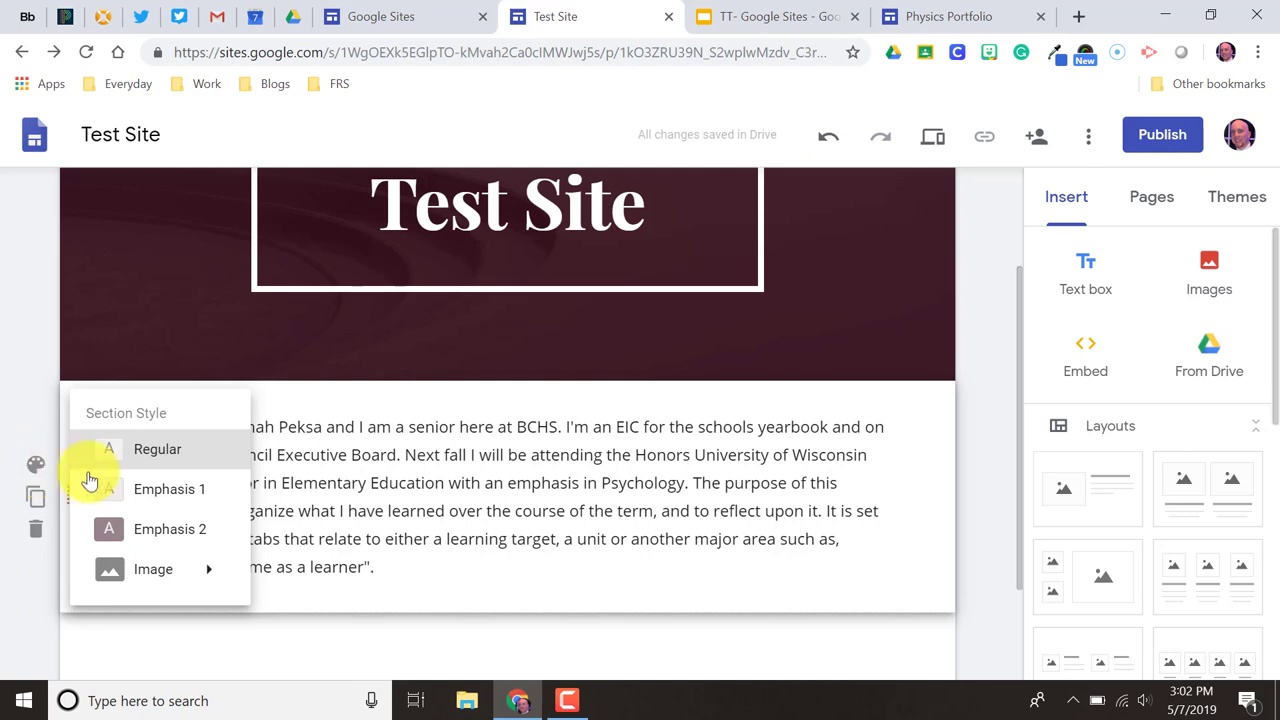
click(132, 489)
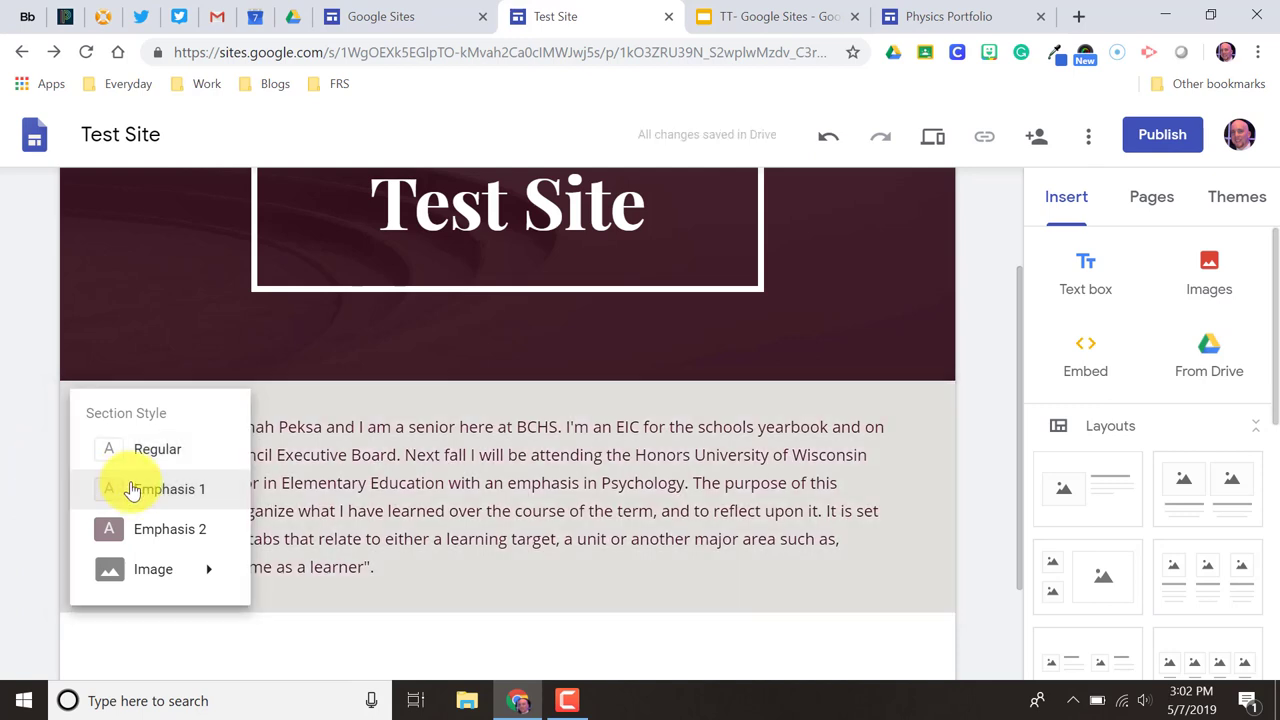
click(172, 533)
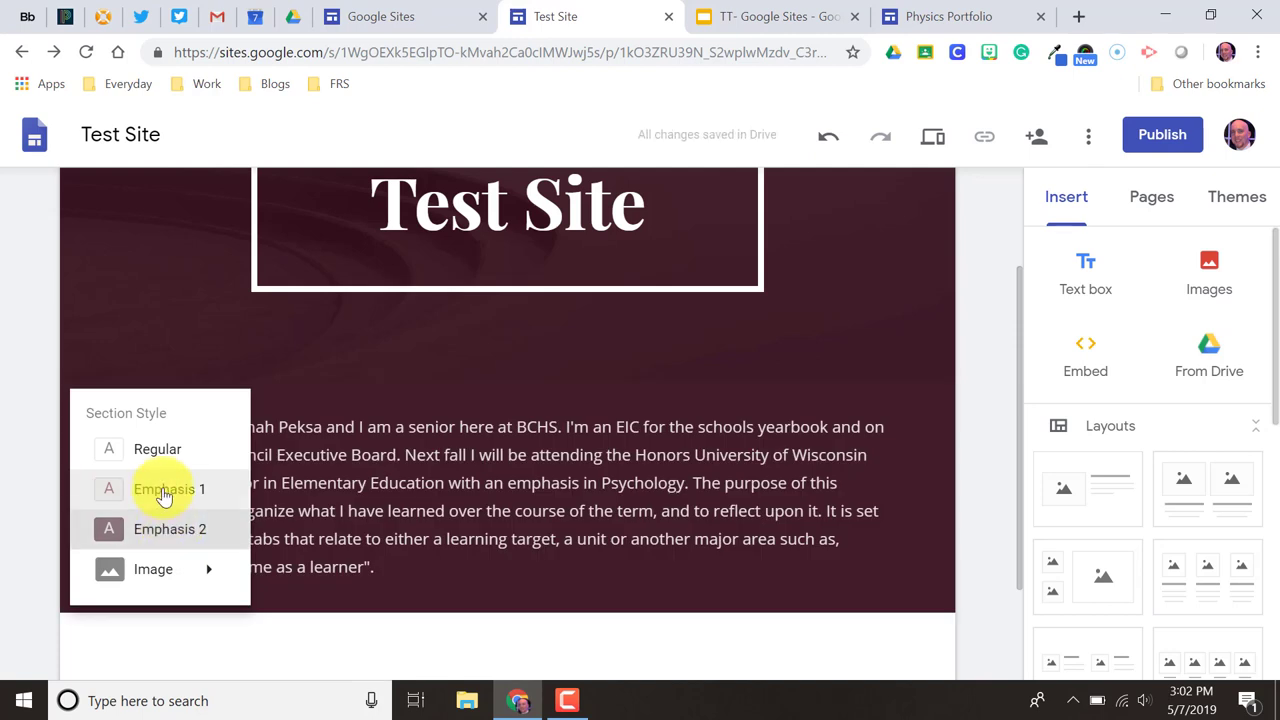
click(164, 494)
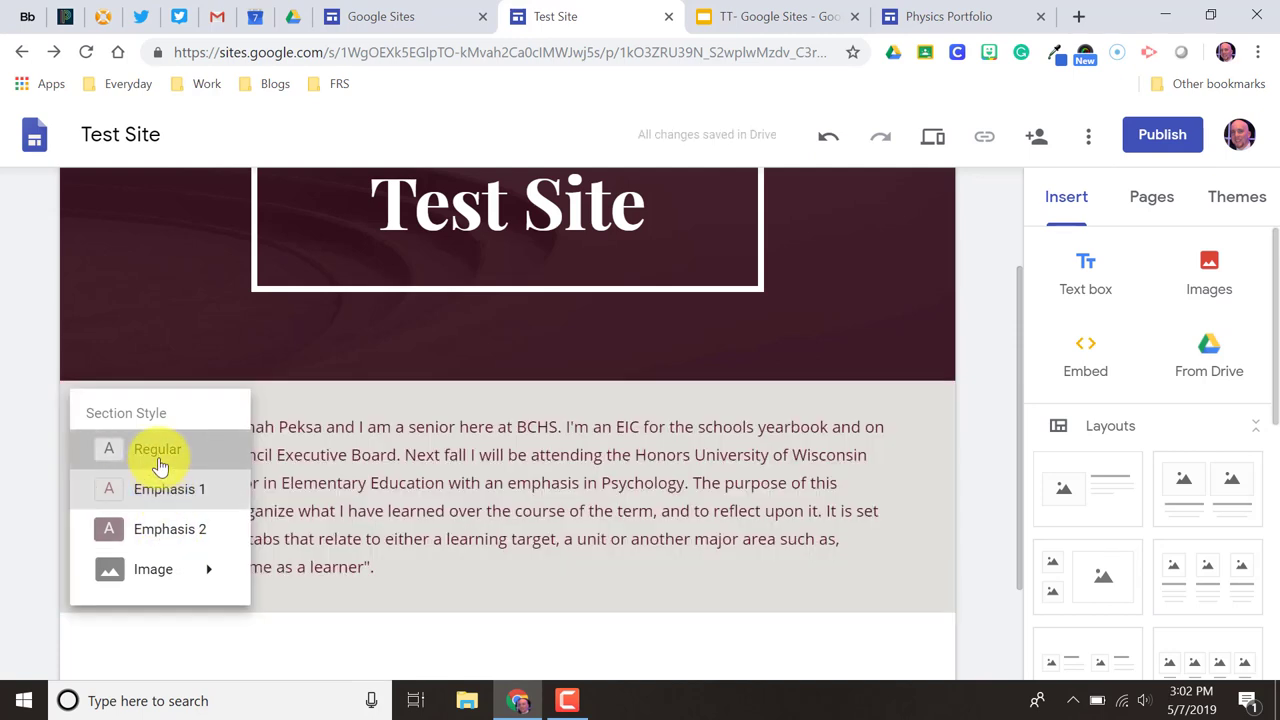
click(158, 462)
click(162, 492)
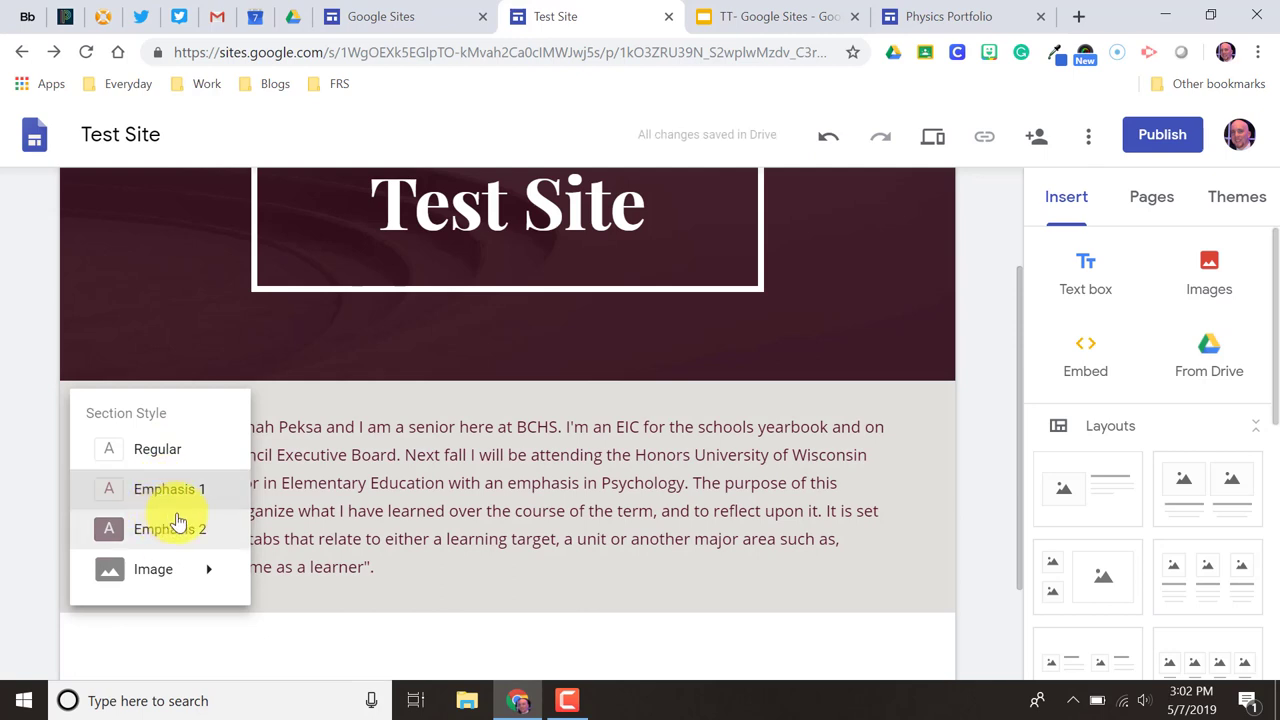
click(432, 483)
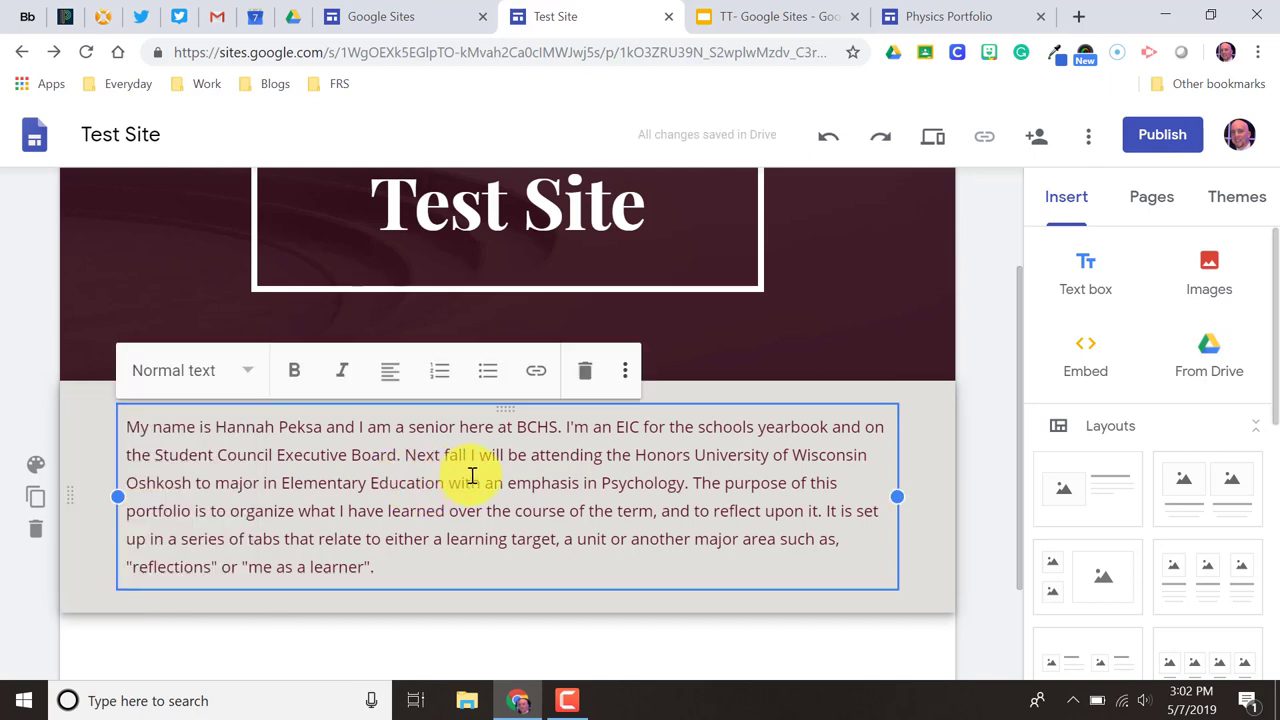
- Insert the image IMG_2952.JPG from My Drive in Google Drive onto the Home page
click(1212, 268)
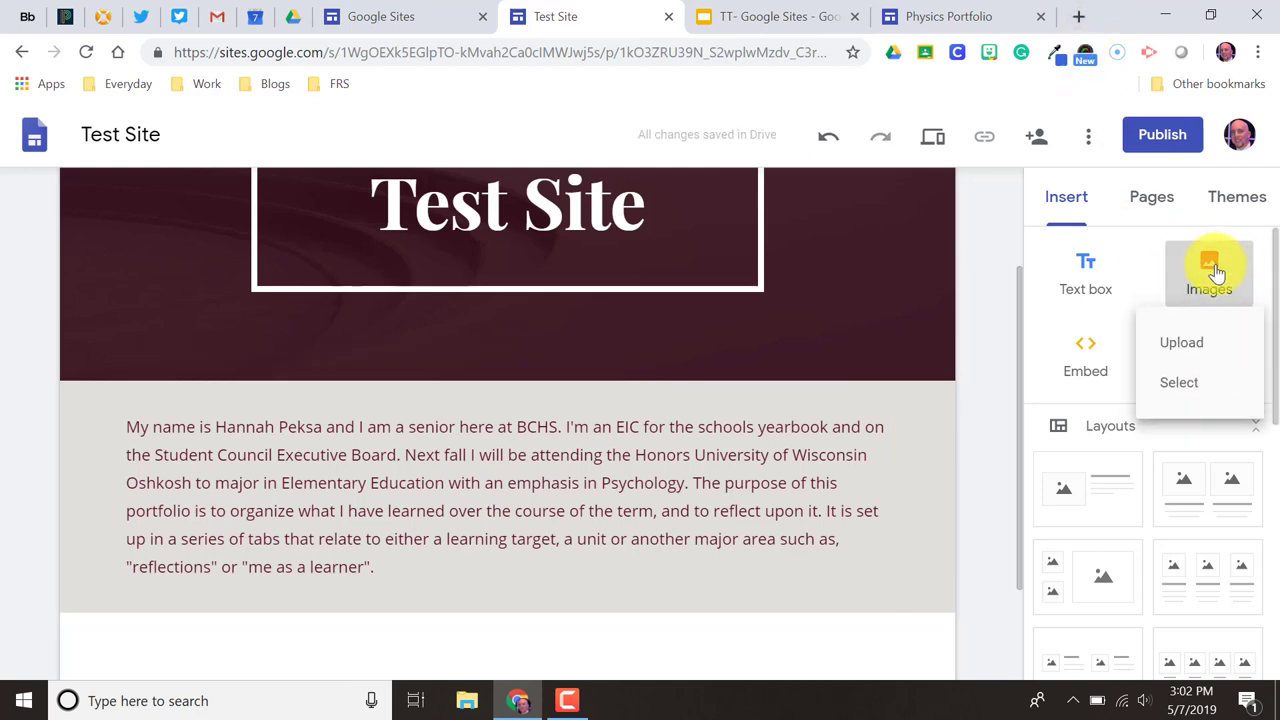
click(1177, 386)
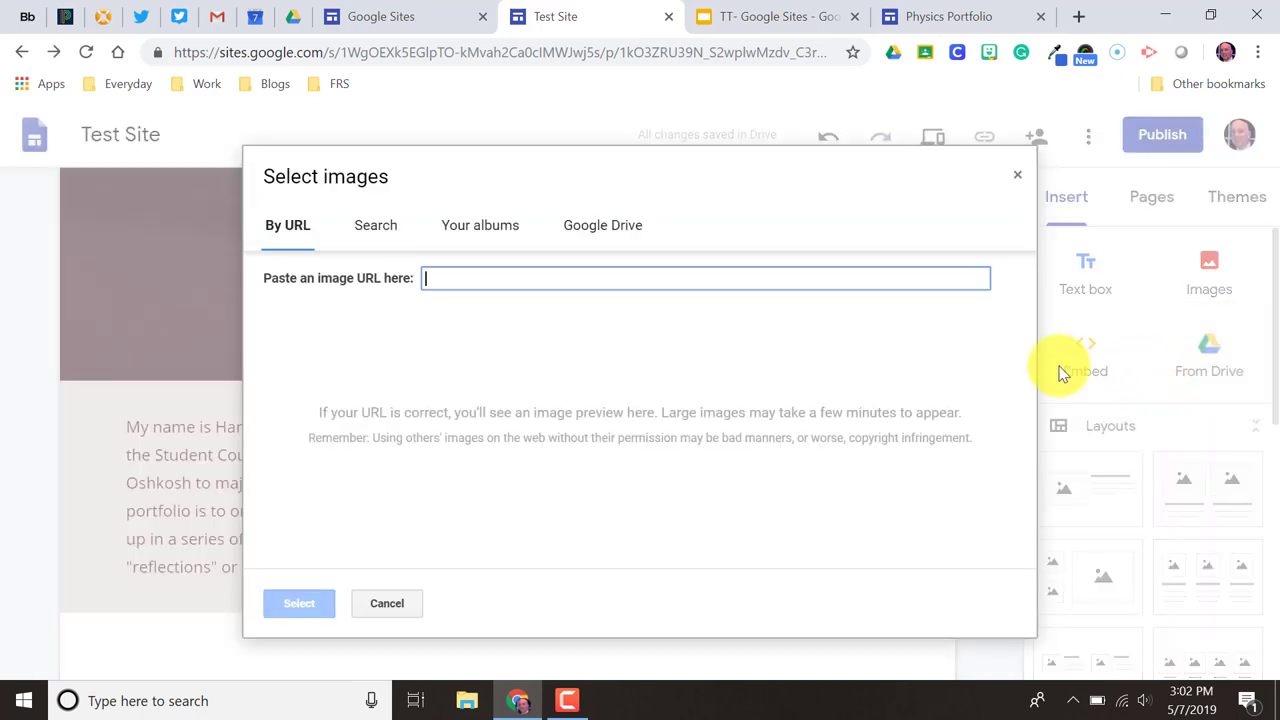
click(370, 232)
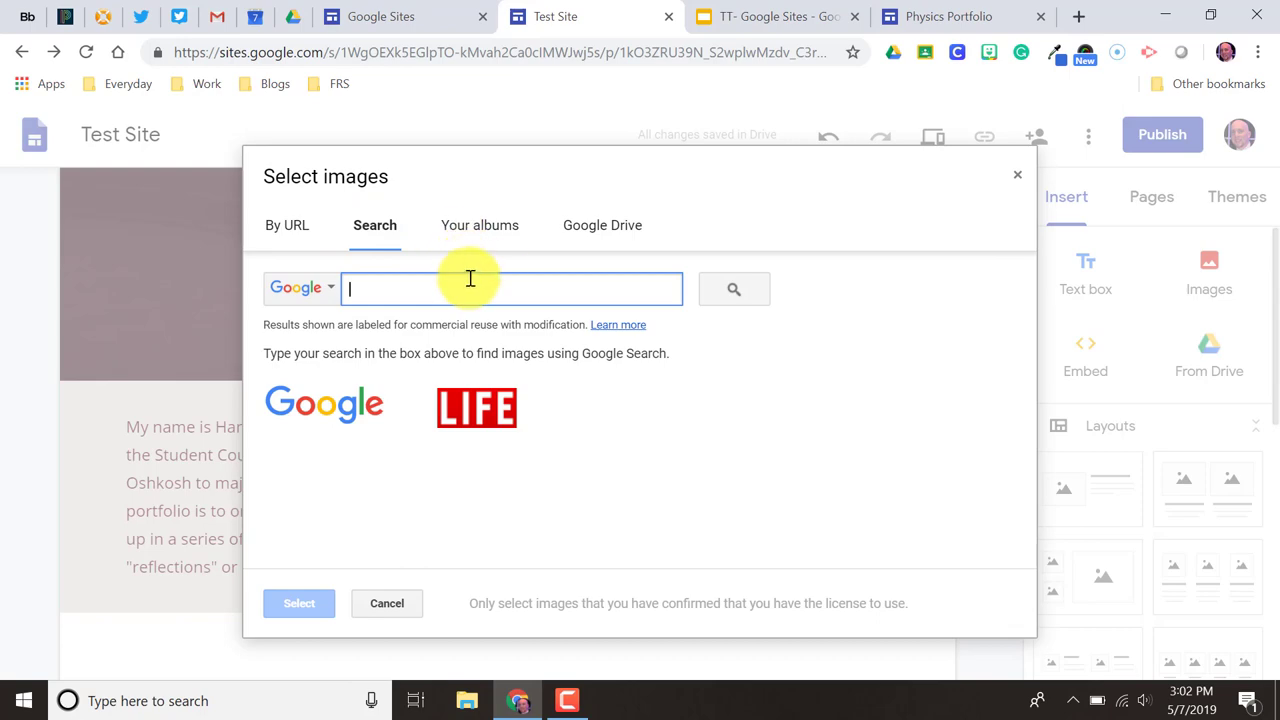
click(592, 243)
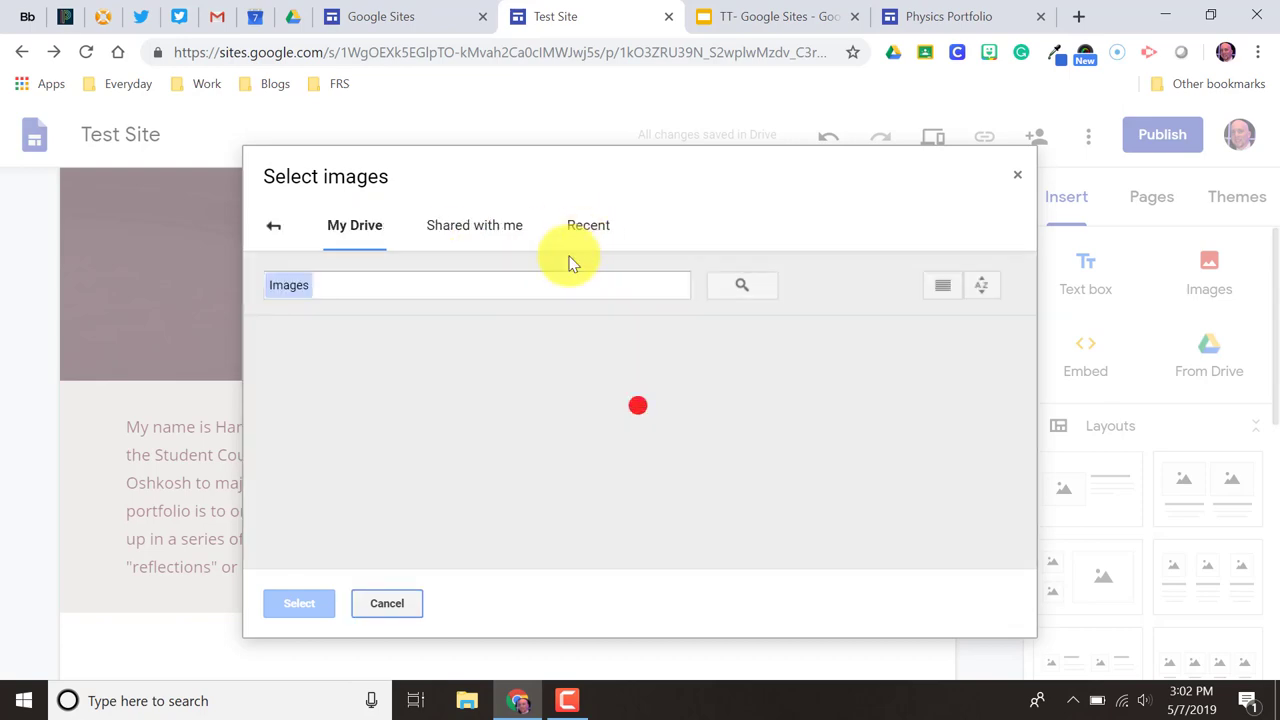
scroll(785, 435, down, 5)
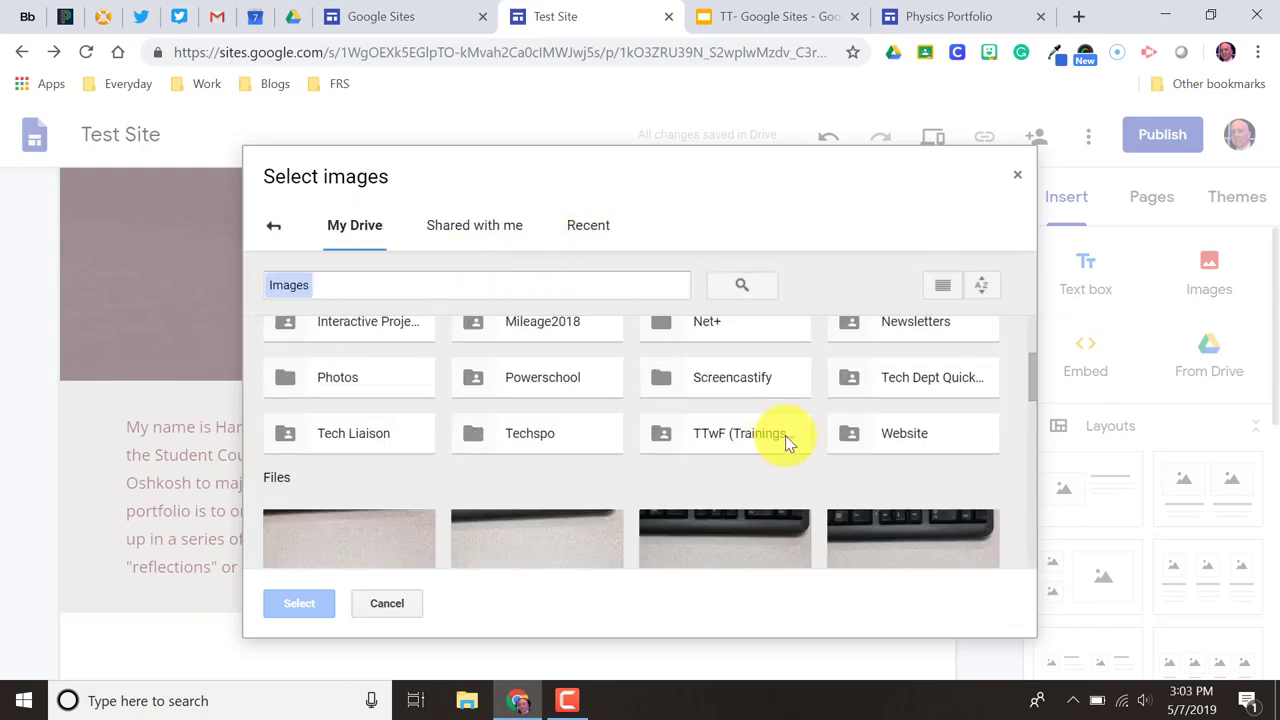
scroll(782, 430, down, 5)
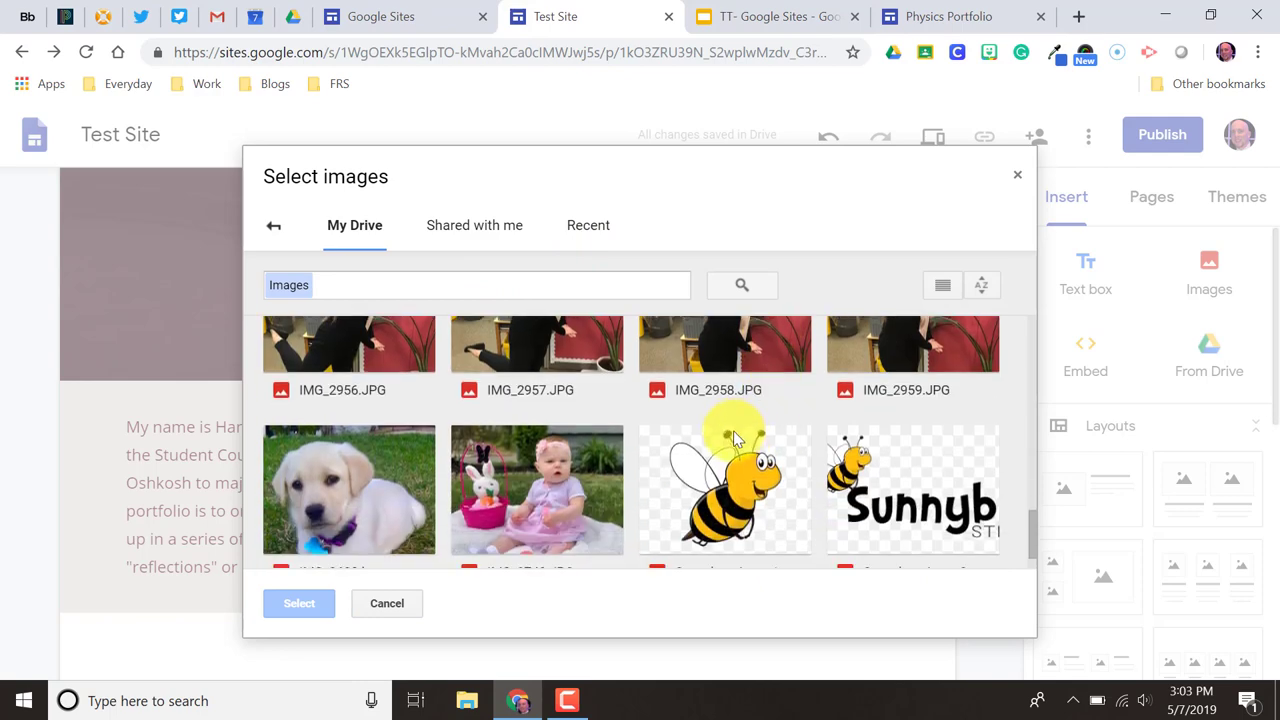
scroll(364, 454, up, 4)
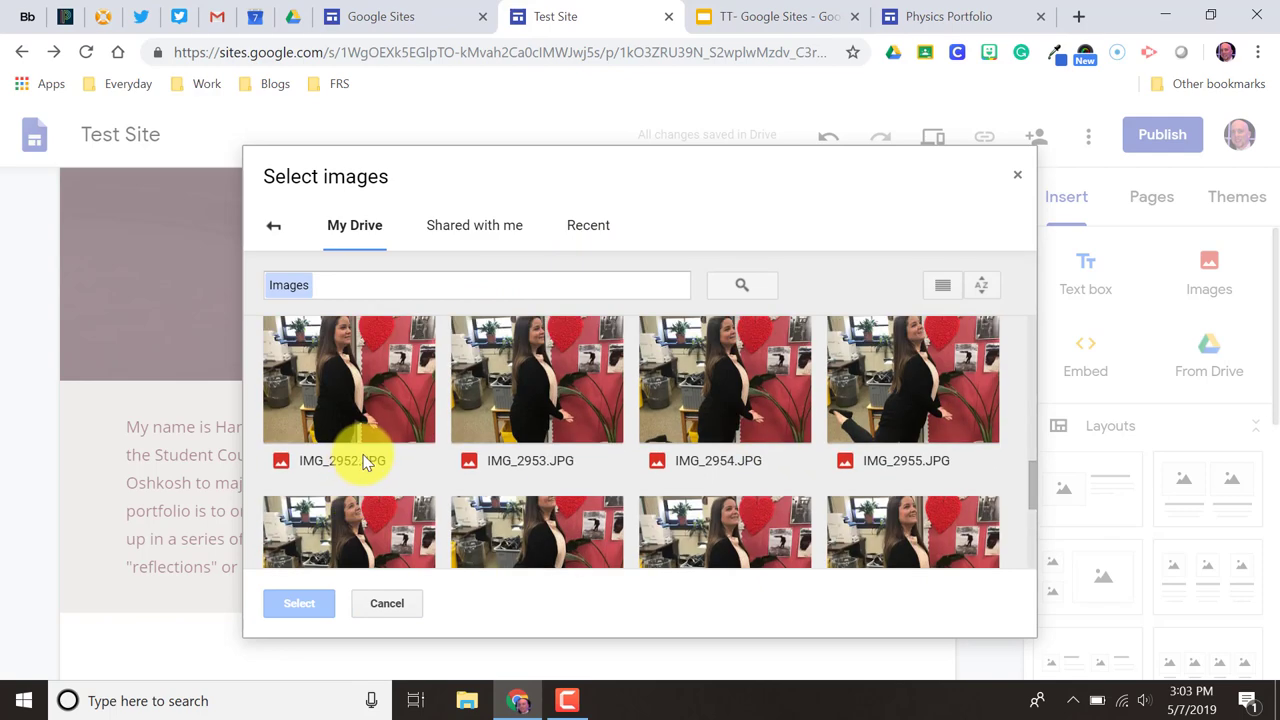
scroll(366, 456, down, 1)
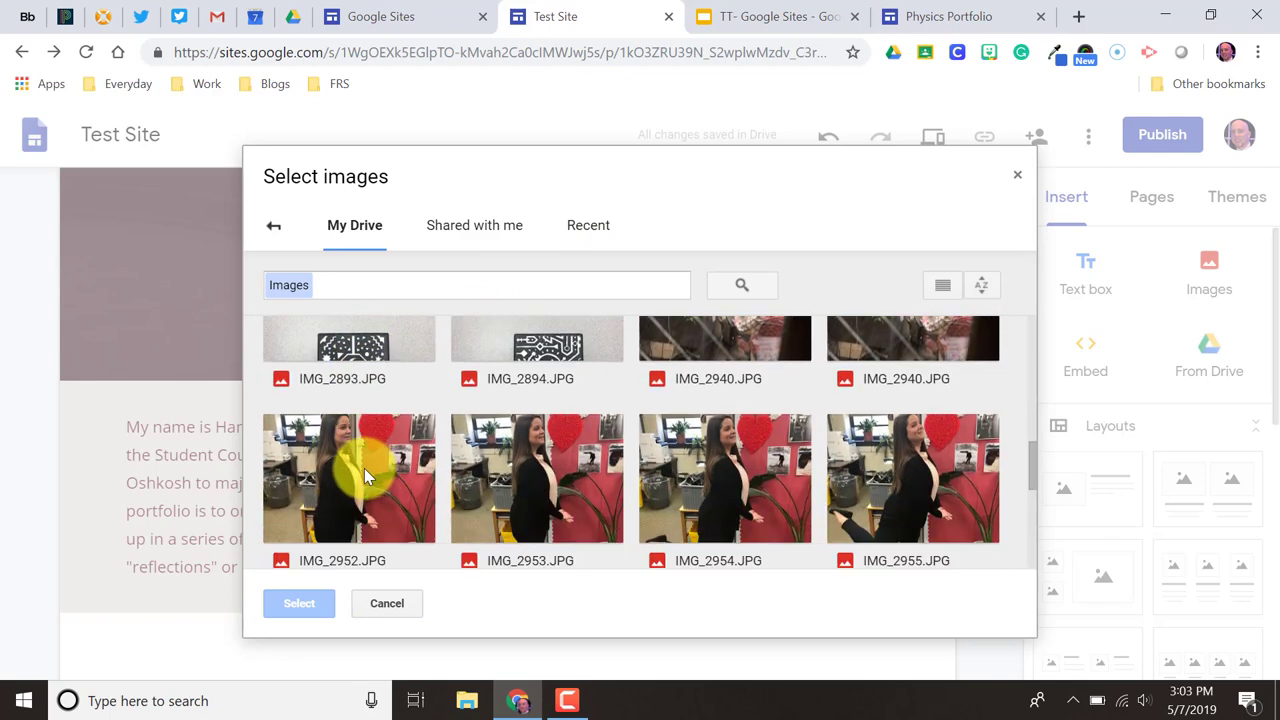
click(364, 470)
click(297, 605)
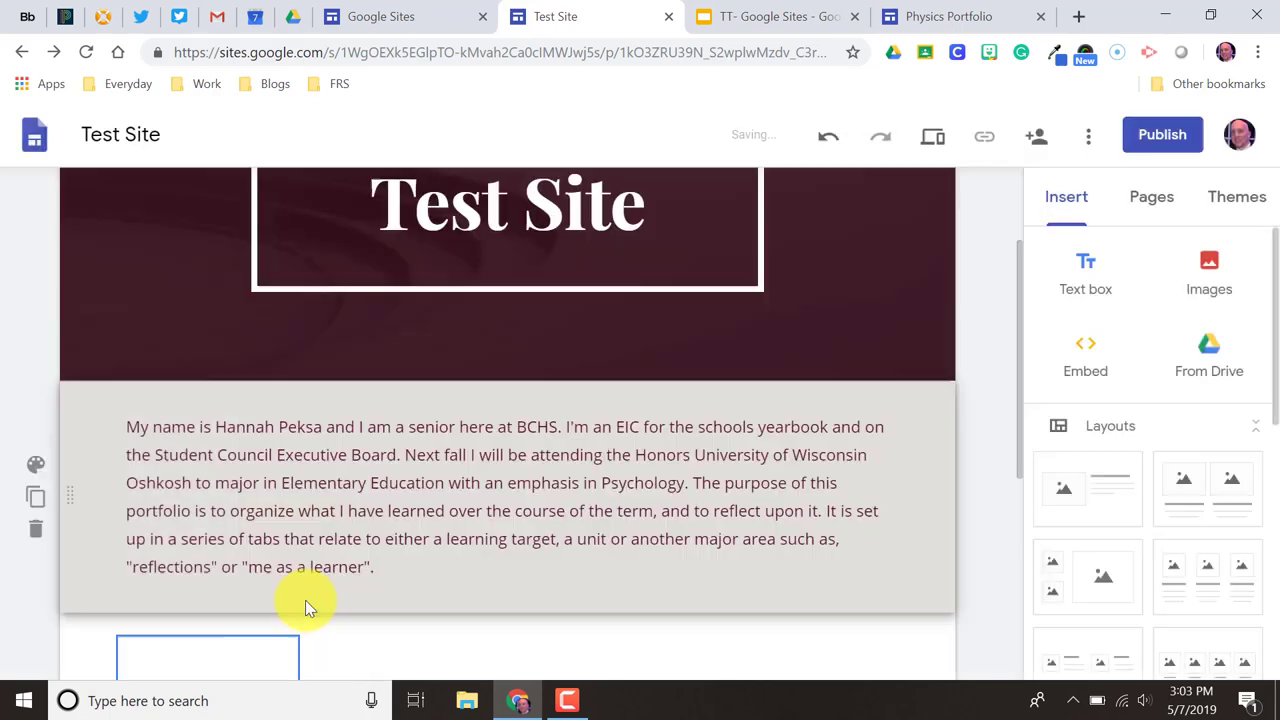
- Move the inserted photo into the Emphasis 1 section, to the left of the introductory paragraph
scroll(464, 455, up, 2)
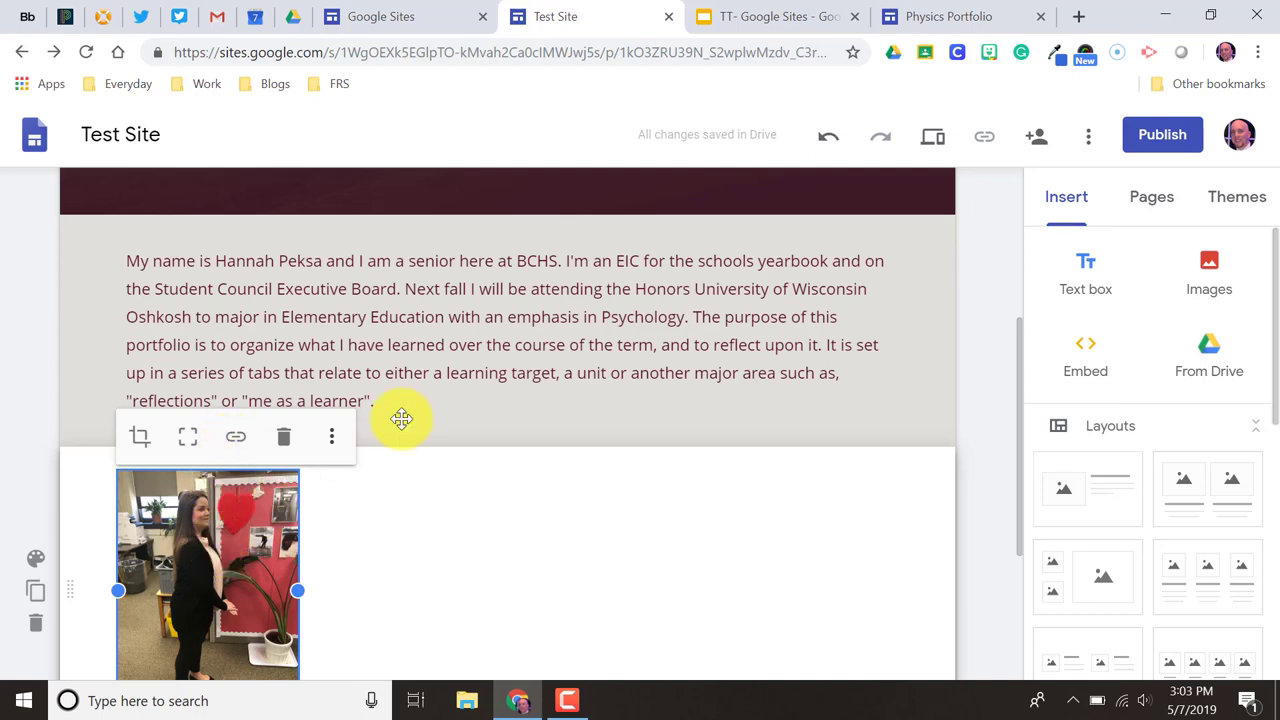
drag(257, 556, 83, 509)
scroll(308, 447, down, 3)
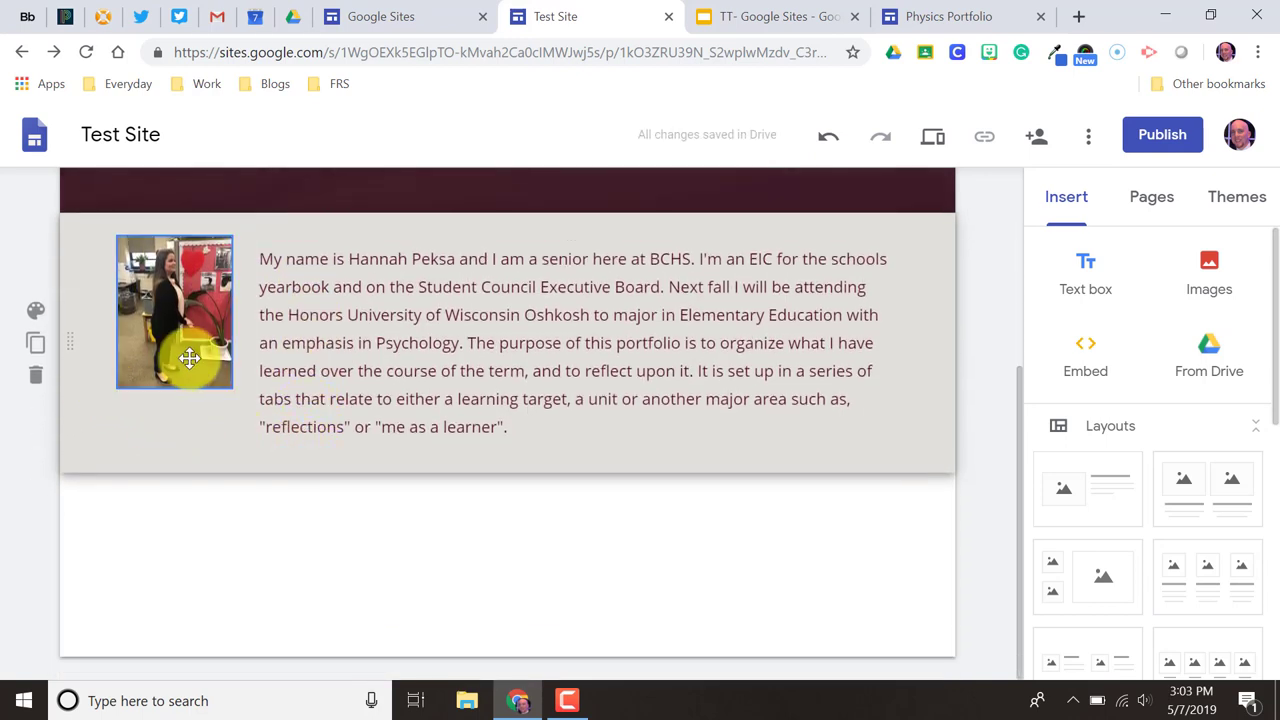
- Enlarge the photo beside the paragraph until it reaches slightly below the last line of text
click(216, 383)
drag(231, 387, 275, 458)
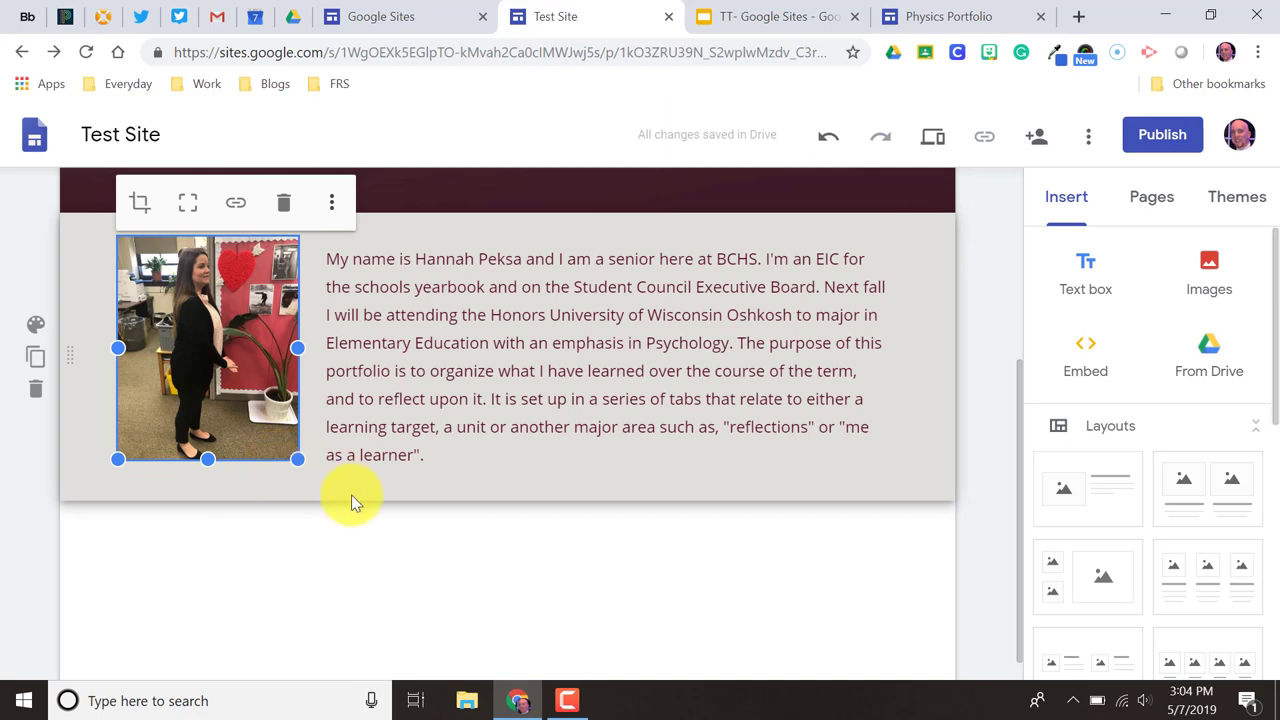
drag(231, 351, 195, 335)
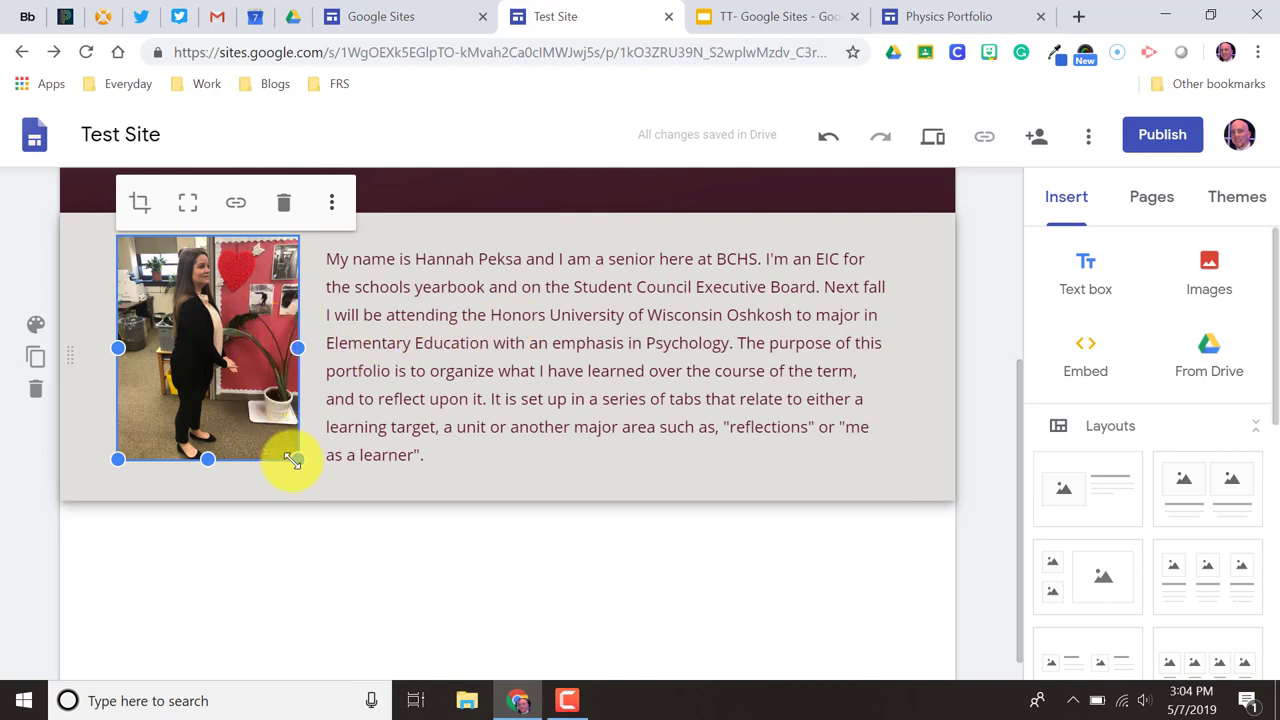
drag(297, 459, 316, 481)
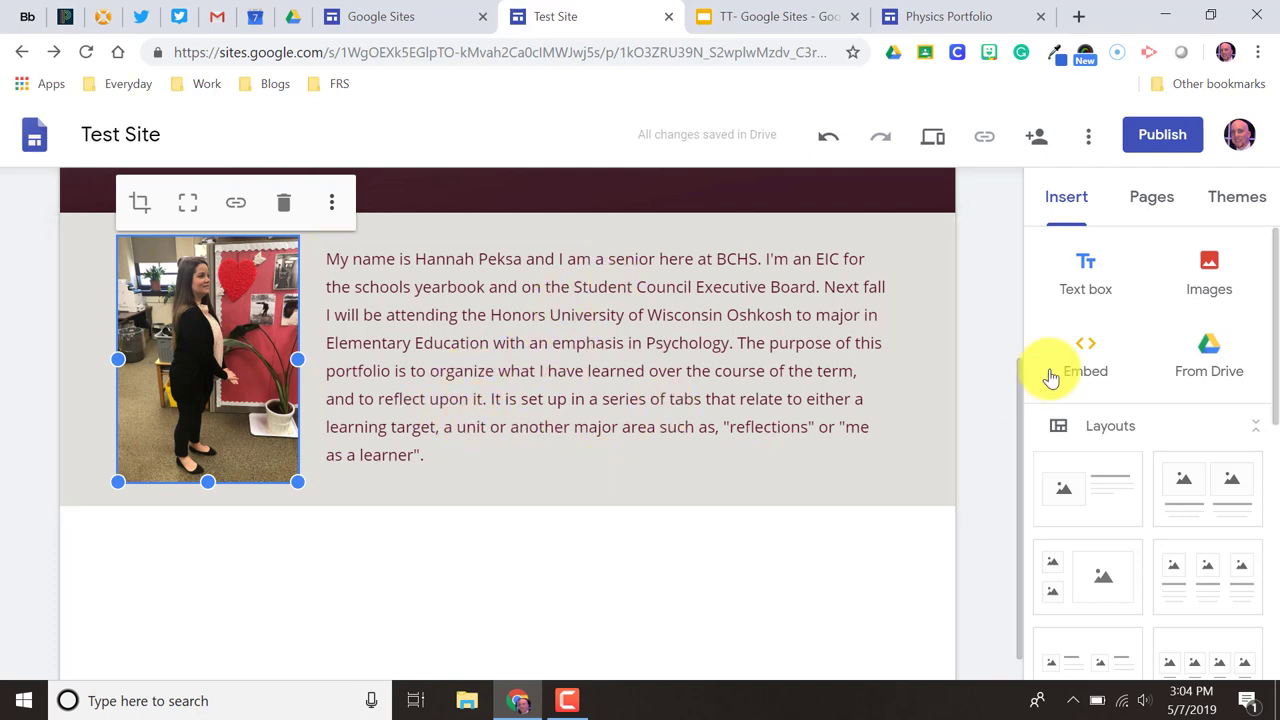
- Open the Google Drive file picker and look through the folders in My Drive
click(1208, 355)
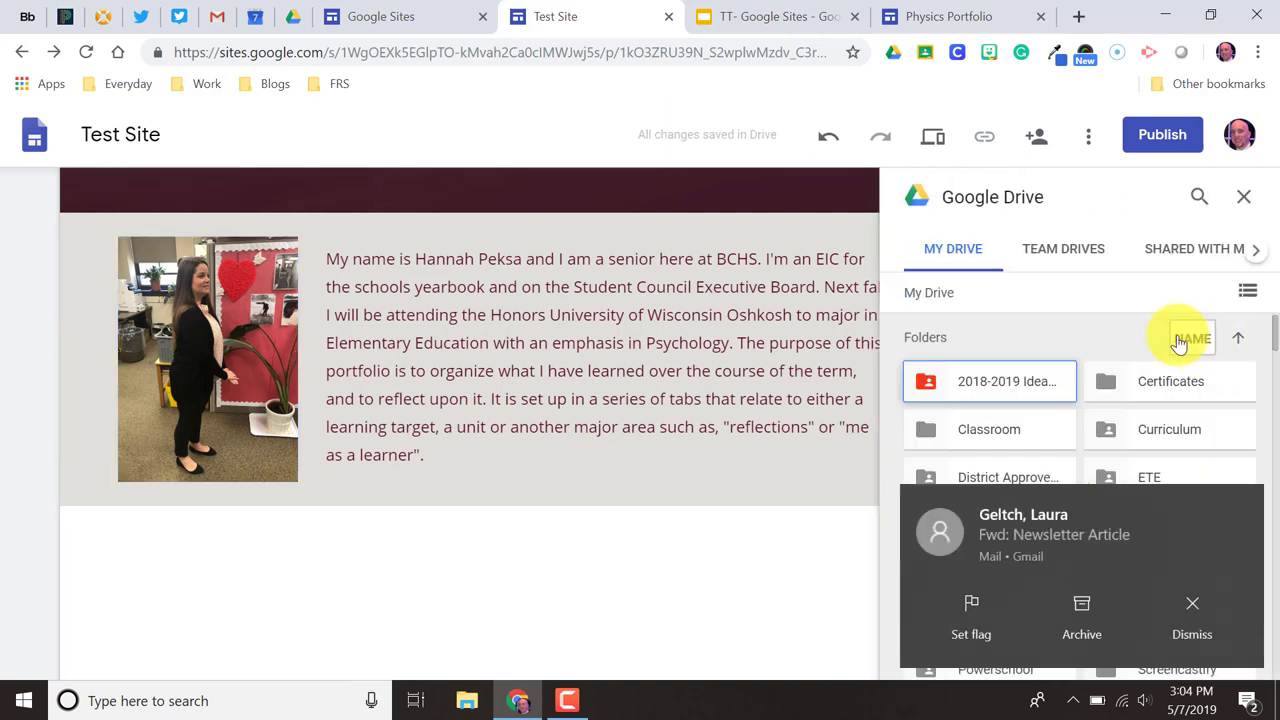
click(1193, 604)
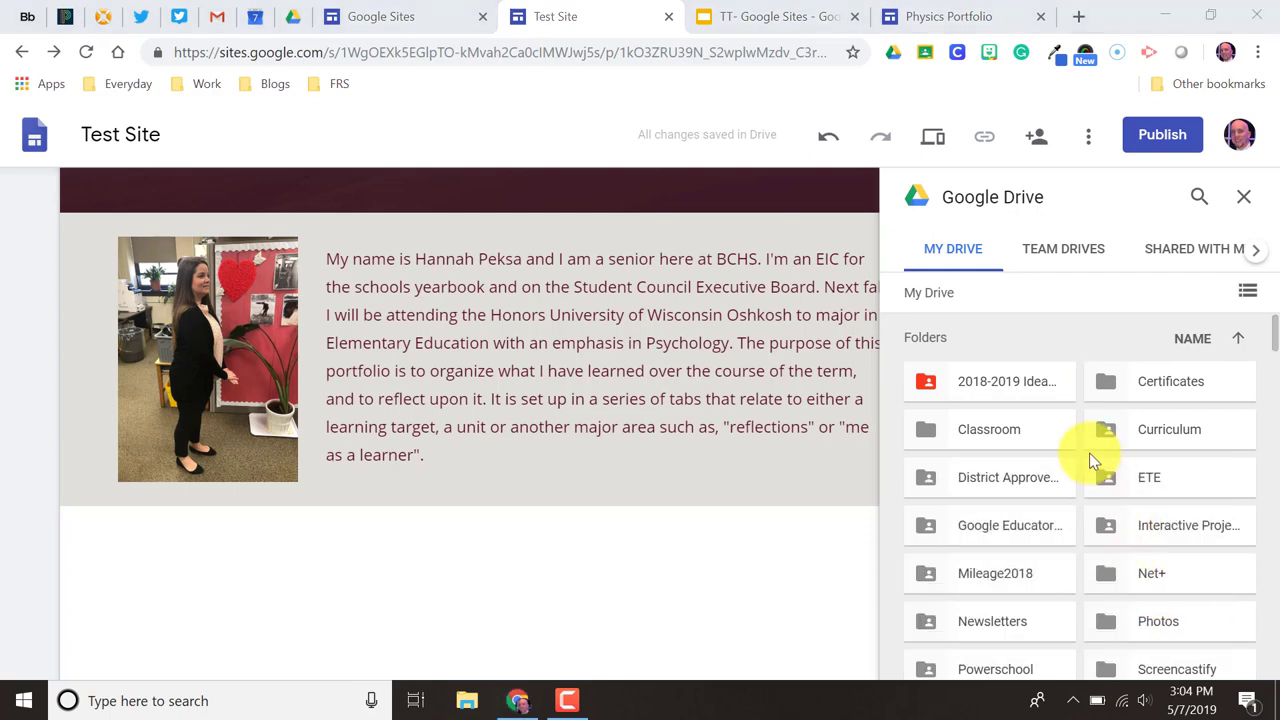
scroll(1045, 415, down, 1)
scroll(1040, 400, down, 5)
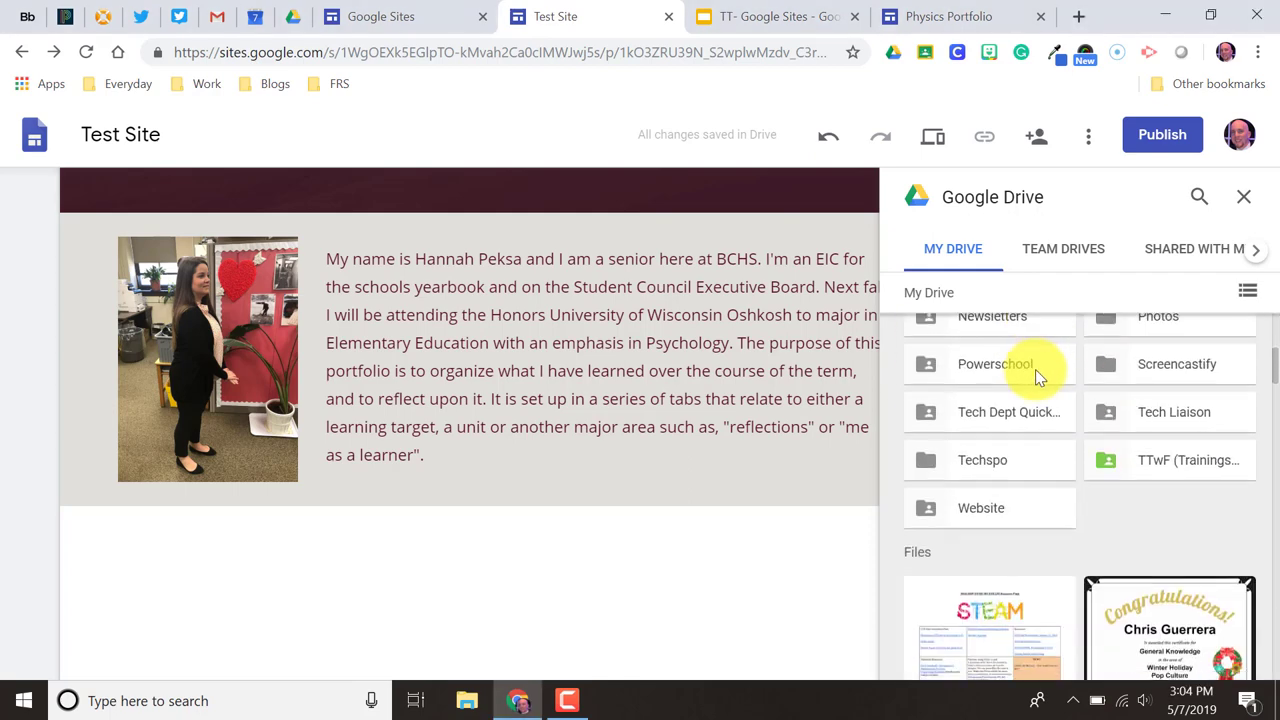
scroll(1035, 372, up, 2)
scroll(1034, 375, up, 2)
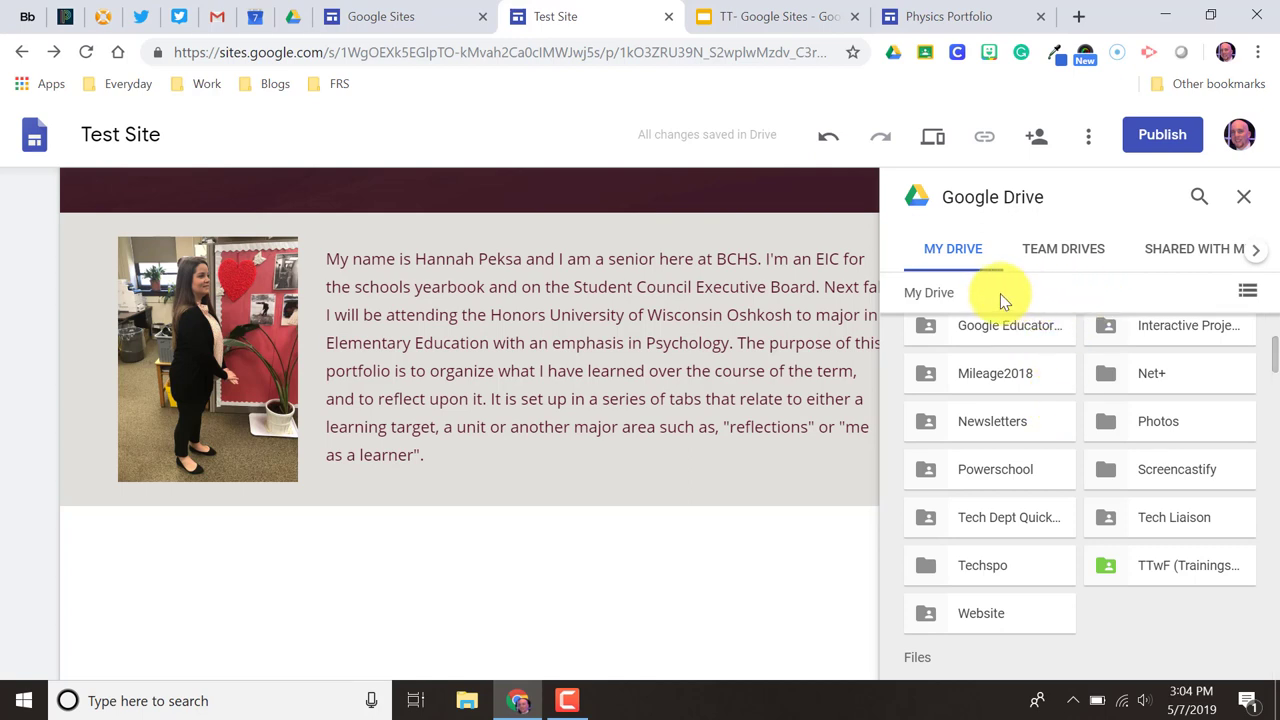
- Search Drive for "tt - google sites" and insert the TT- Google Sites presentation onto the Home page
click(1199, 197)
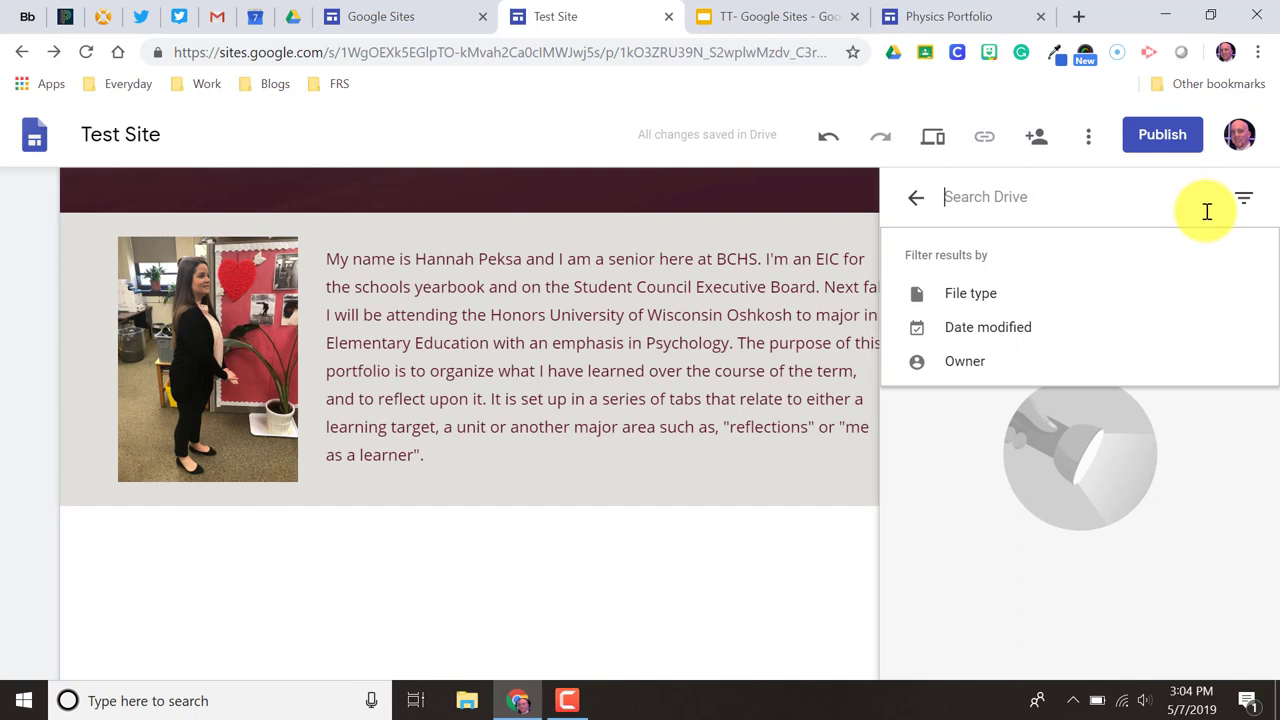
text(tt)
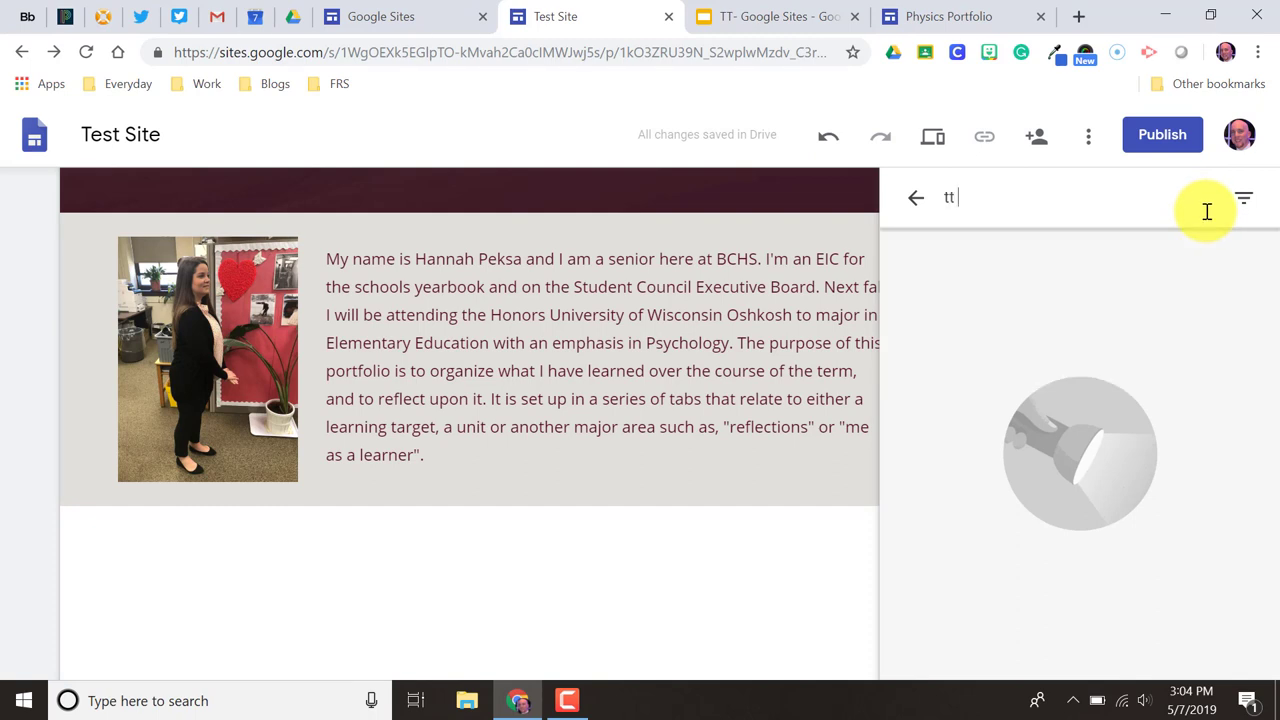
text( - google si)
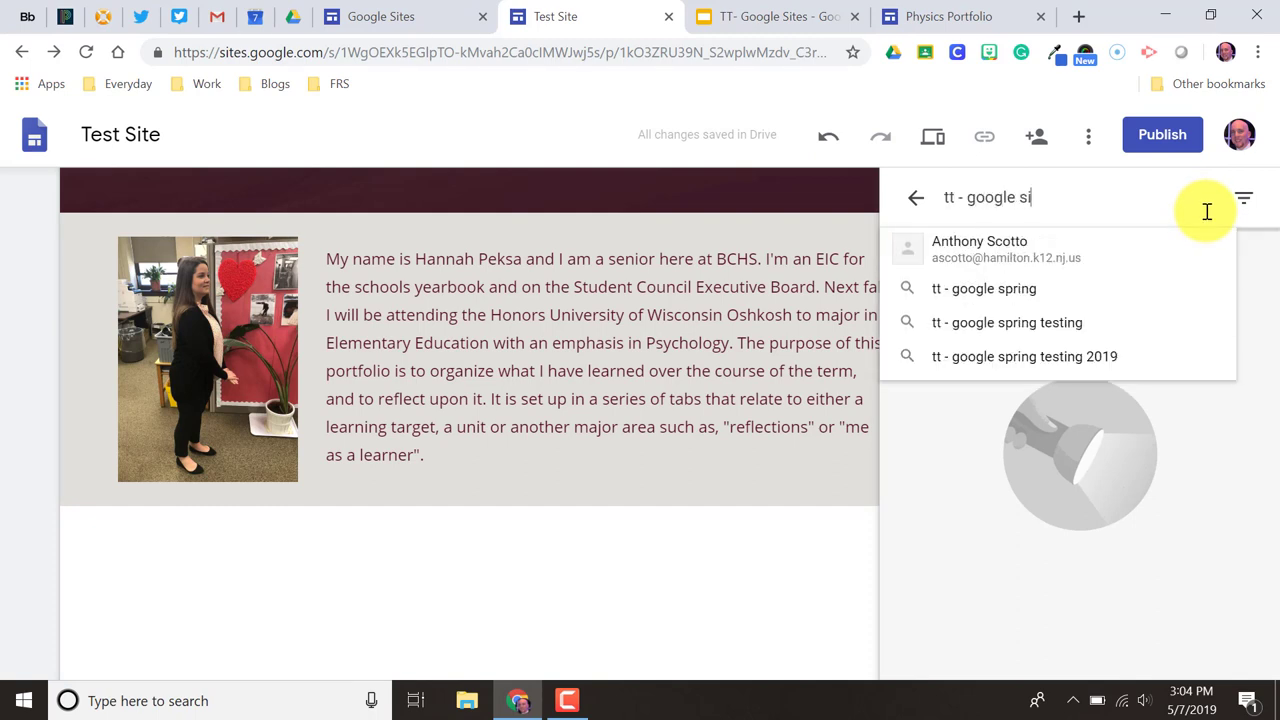
text(tes)
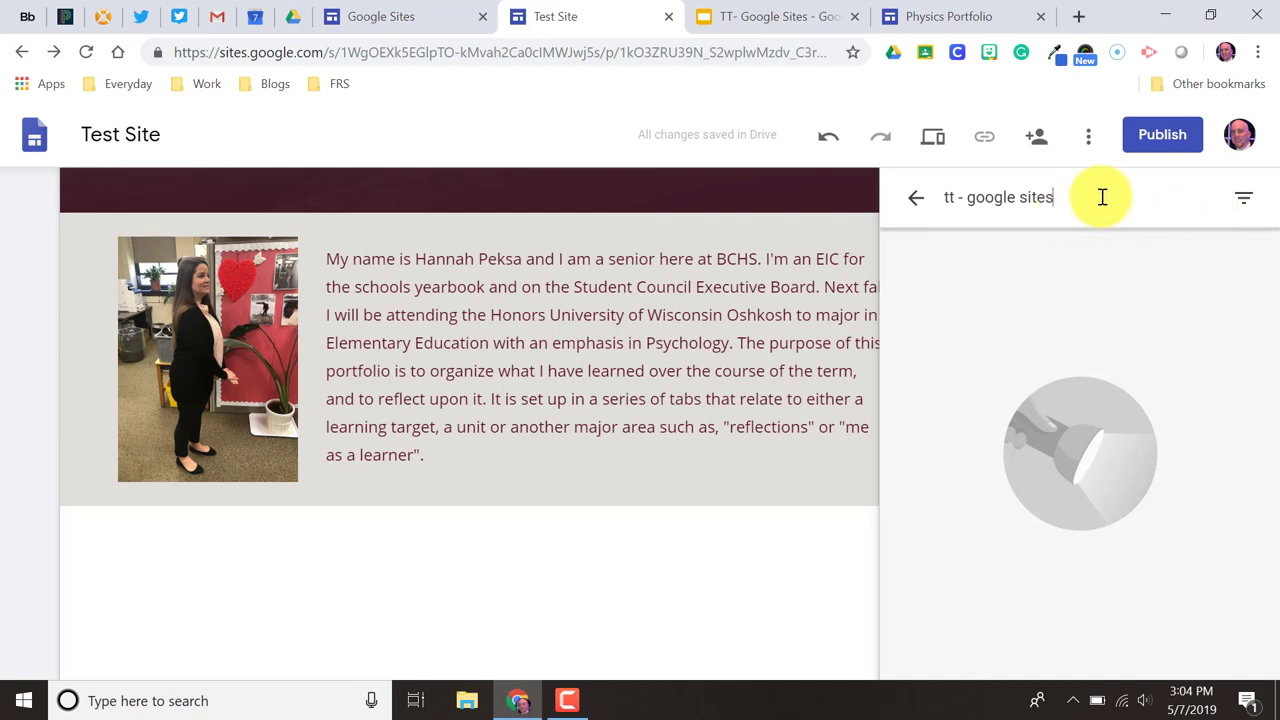
key(Return)
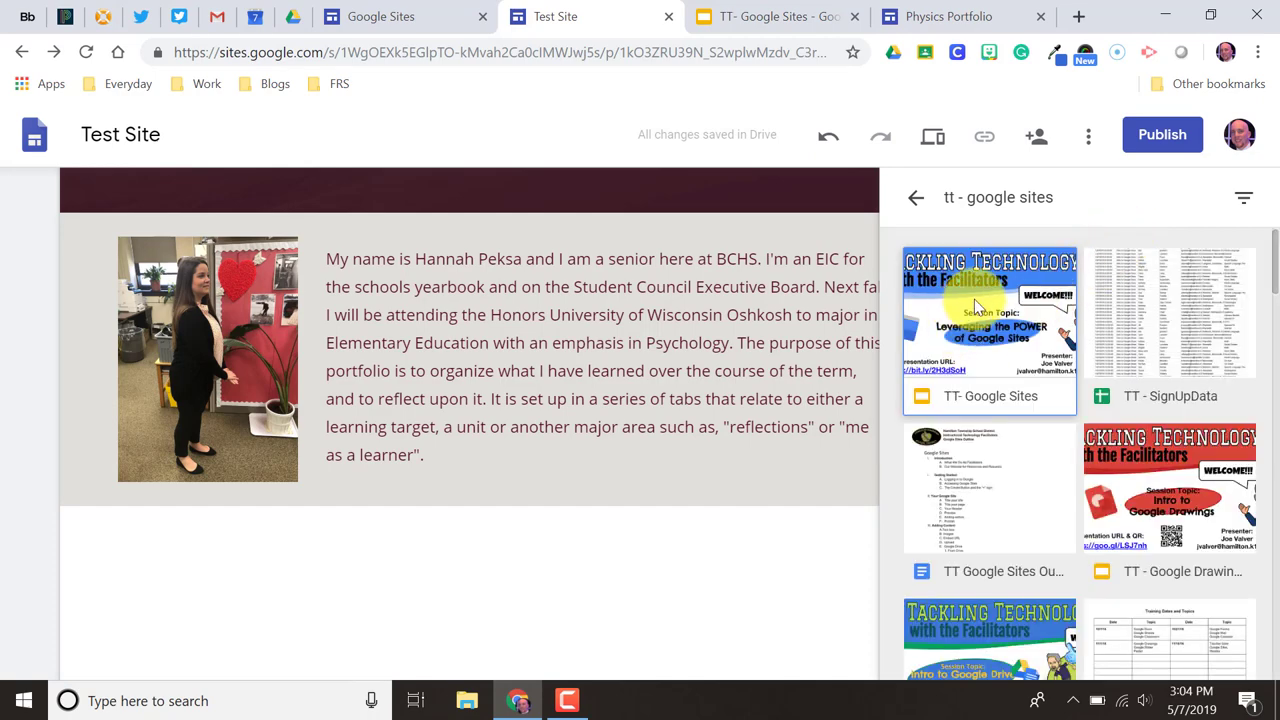
click(974, 306)
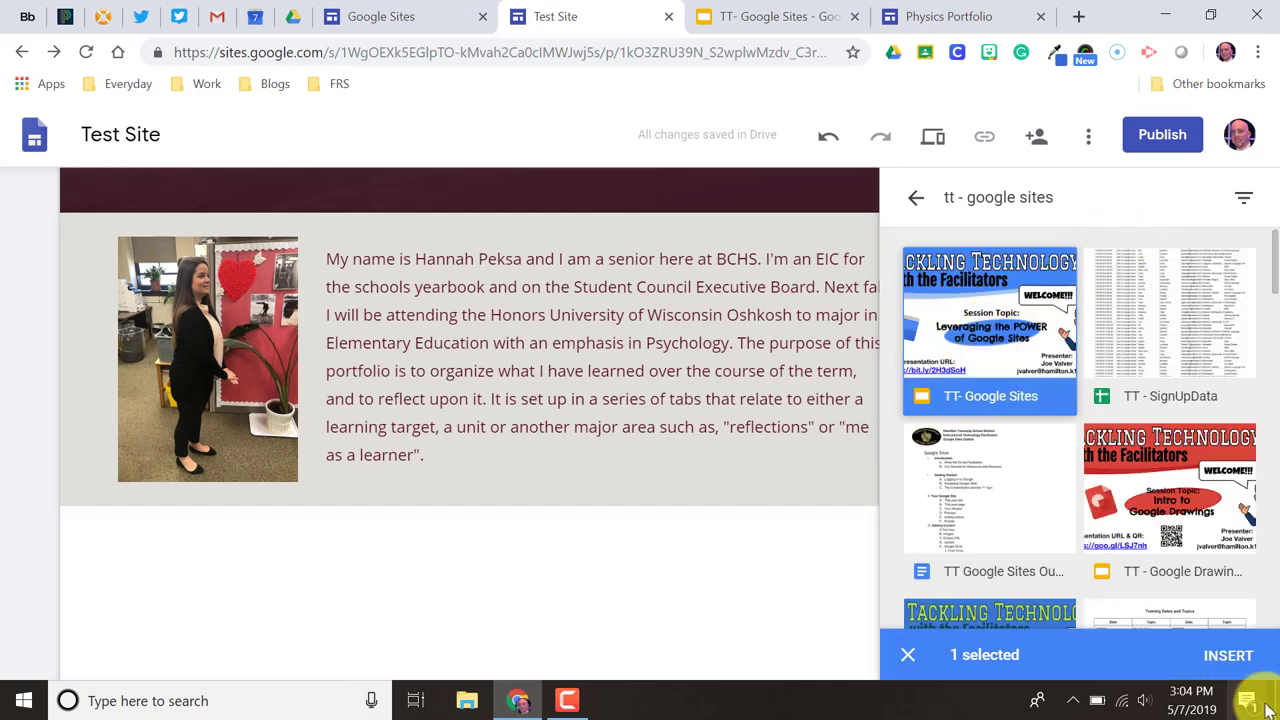
click(1238, 658)
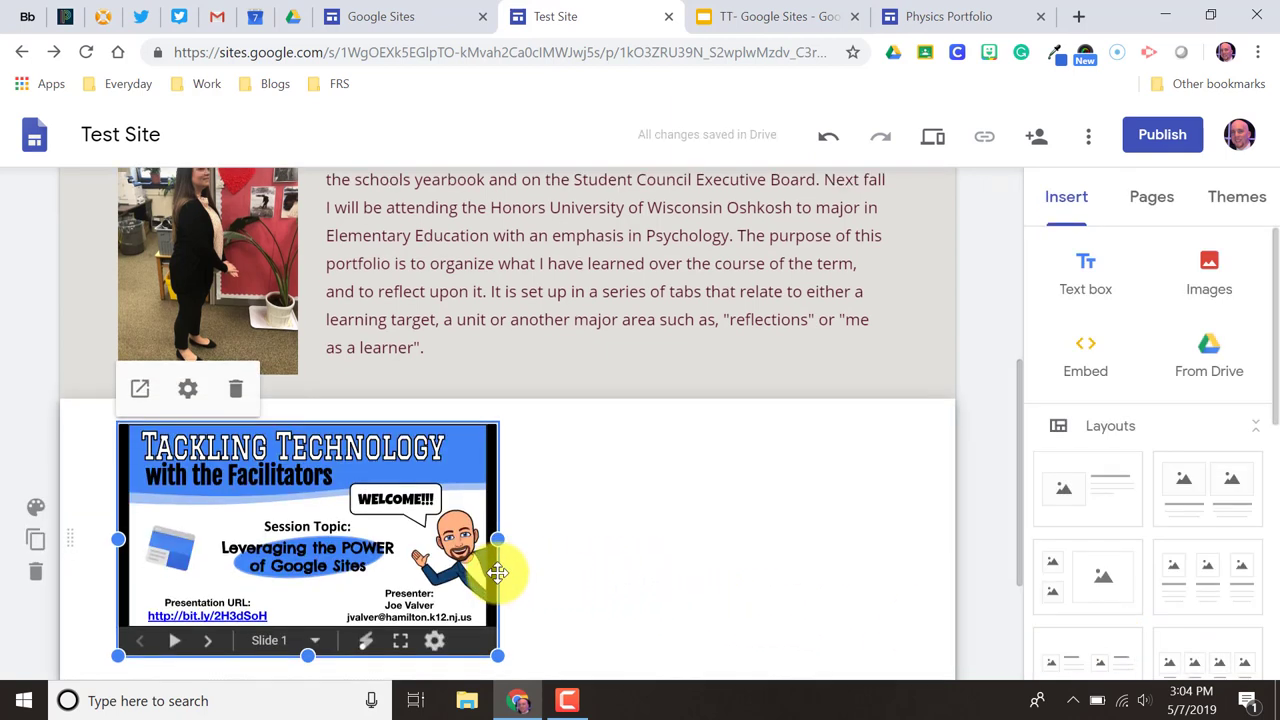
- Enlarge the embedded presentation and center it horizontally in its section
scroll(505, 570, down, 2)
drag(497, 462, 698, 582)
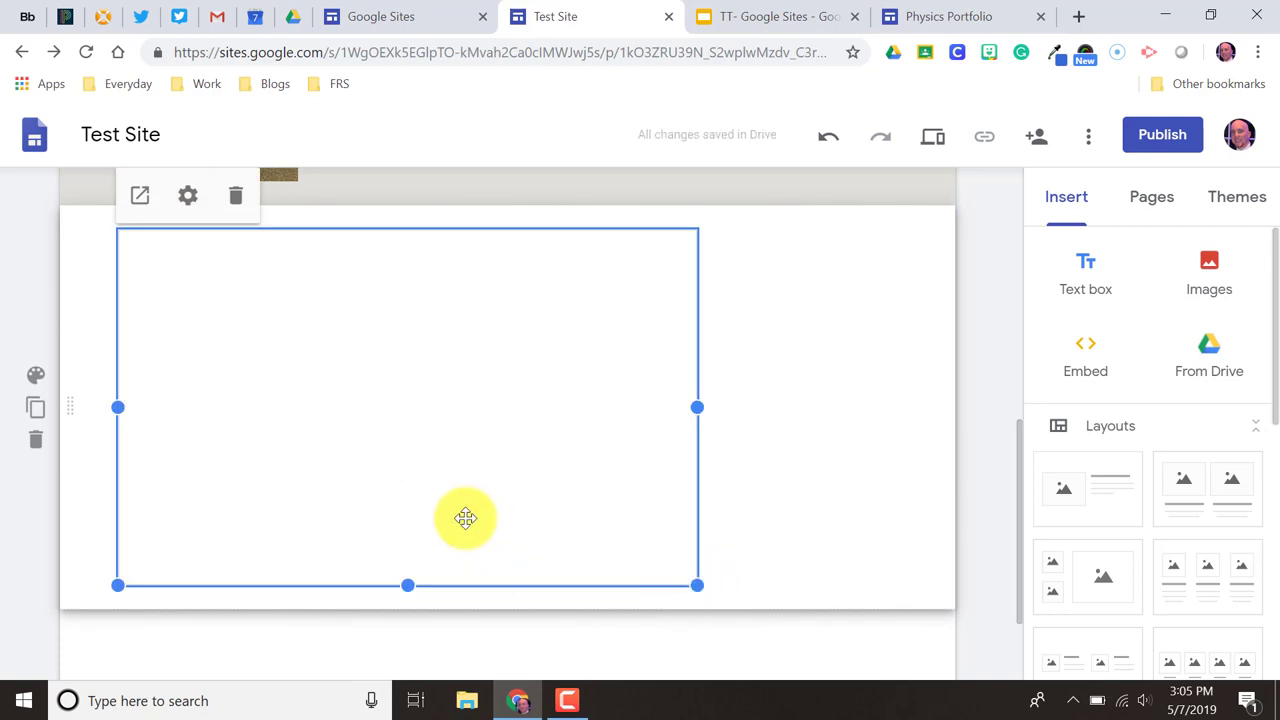
drag(417, 403, 505, 420)
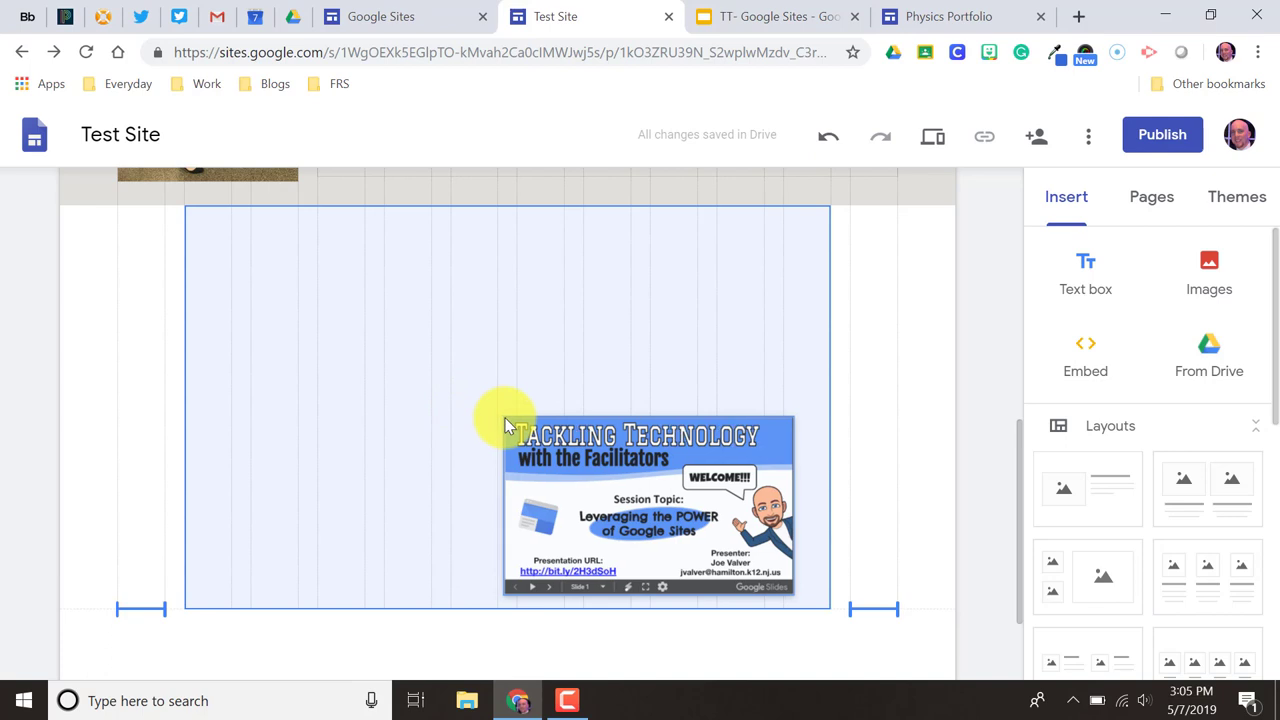
drag(505, 418, 506, 422)
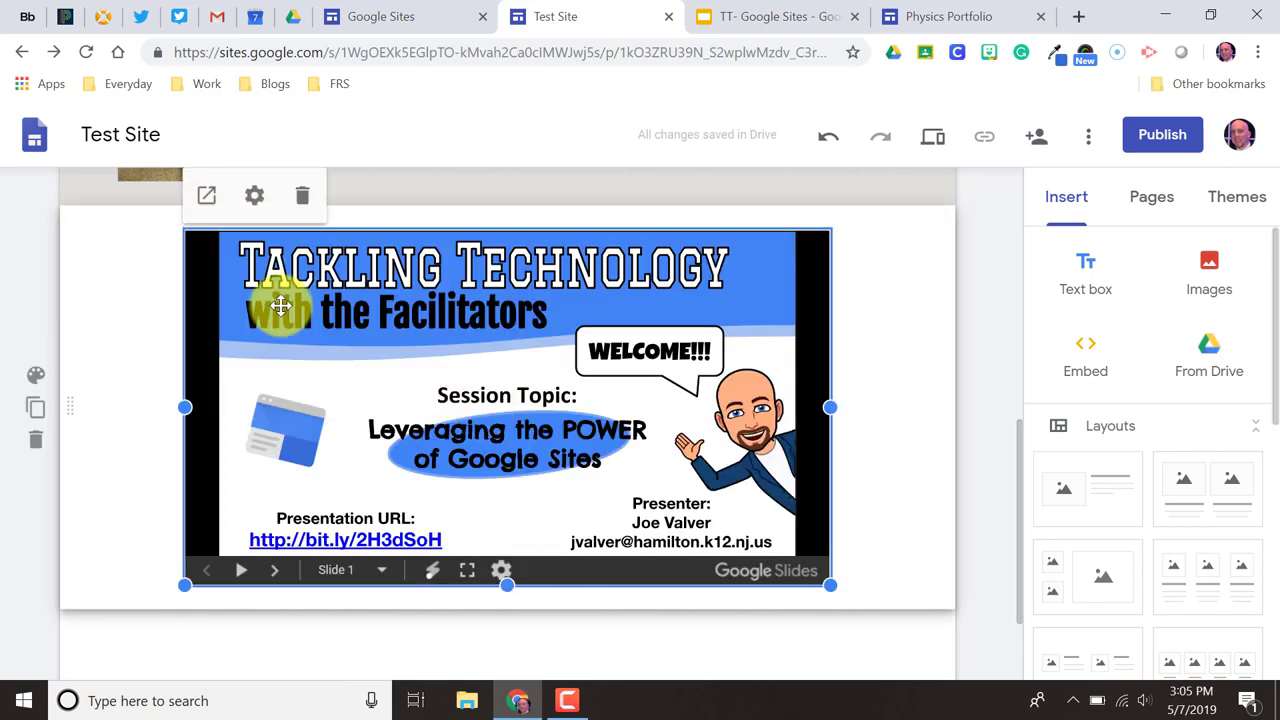
- Review the embedded presentation's settings for auto start, looping, delay time and starting slide, and cancel without changes
click(255, 198)
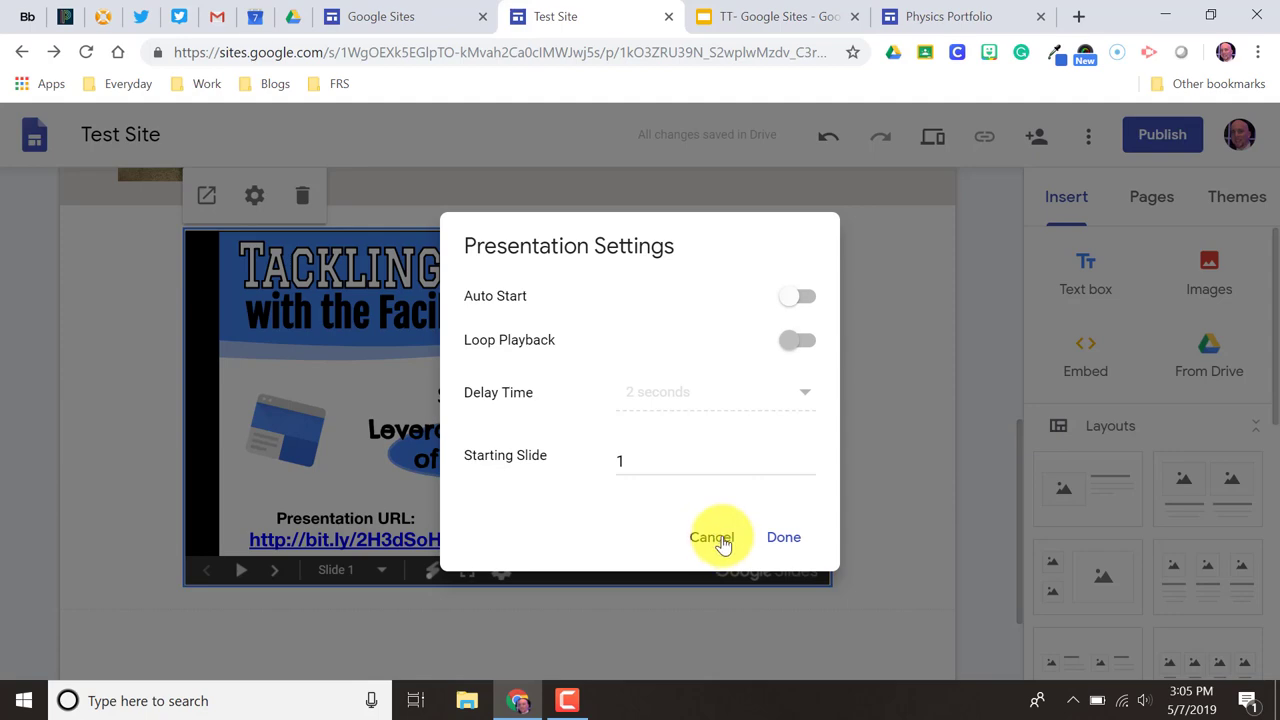
click(722, 541)
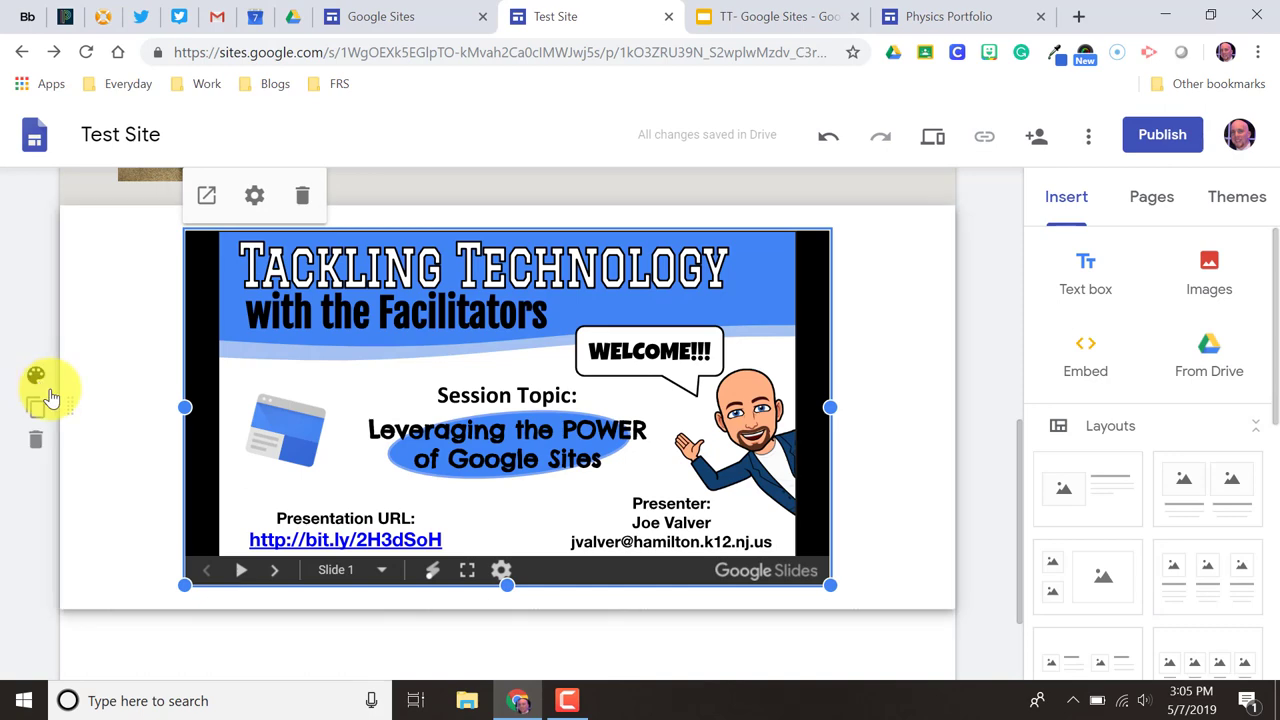
- Apply the Emphasis 1 style to the presentation's section to match the introduction section above it
scroll(62, 375, up, 2)
scroll(62, 375, up, 1)
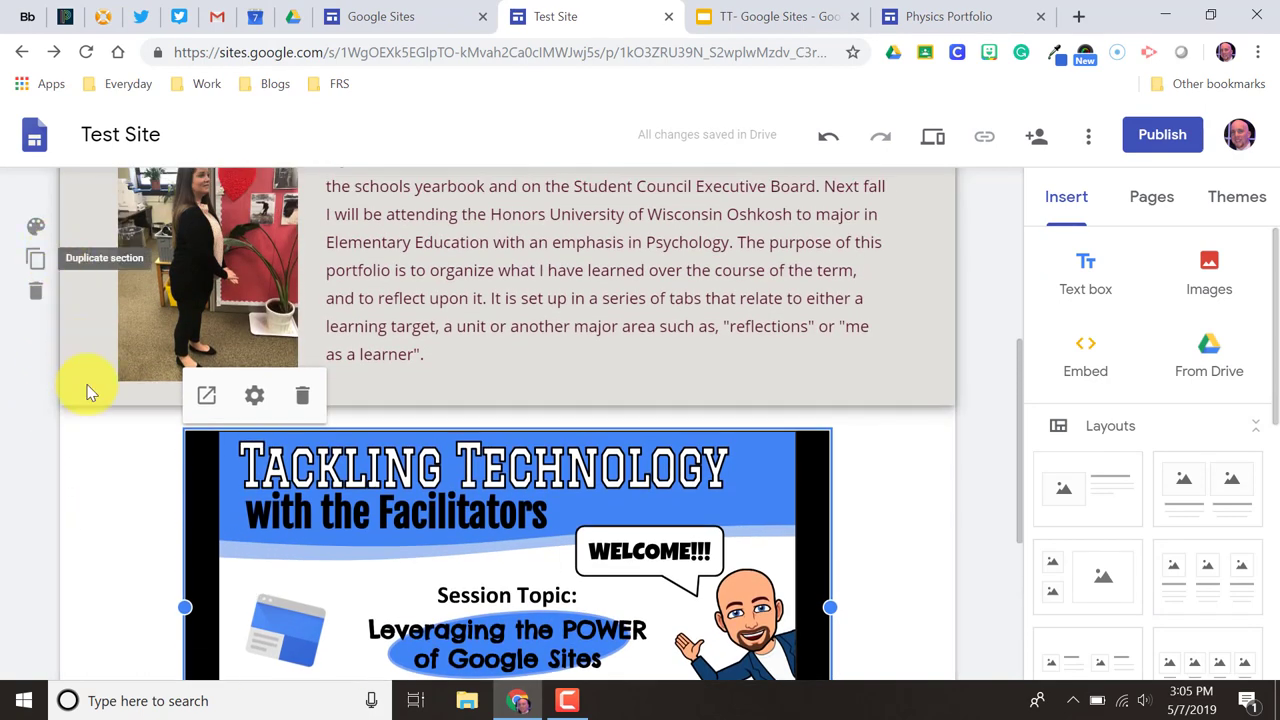
scroll(90, 482, down, 2)
click(36, 477)
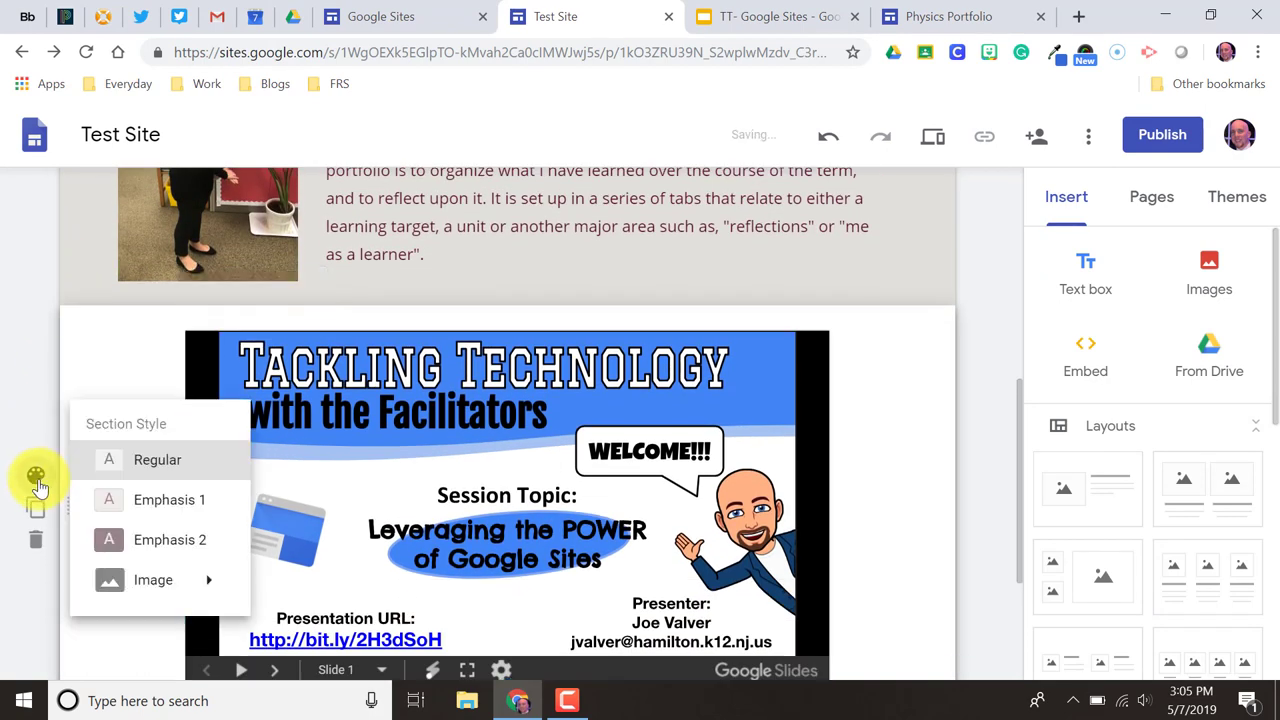
click(165, 502)
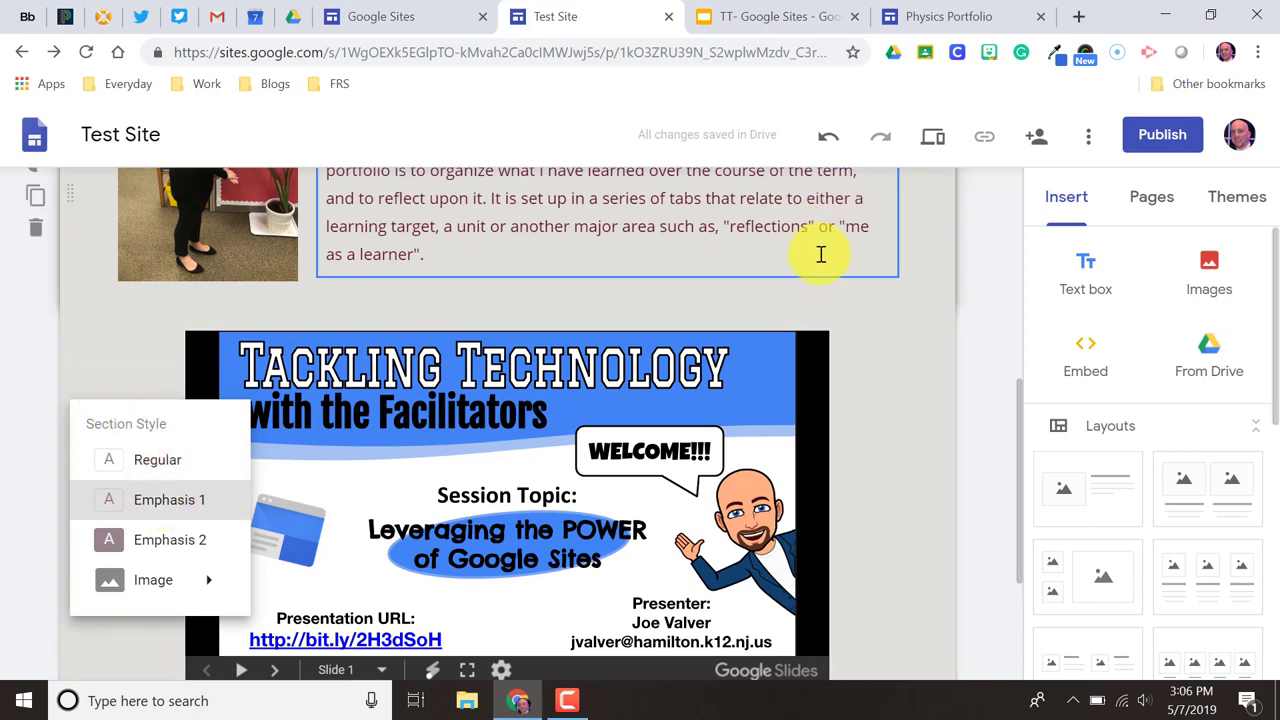
click(997, 315)
scroll(832, 353, up, 3)
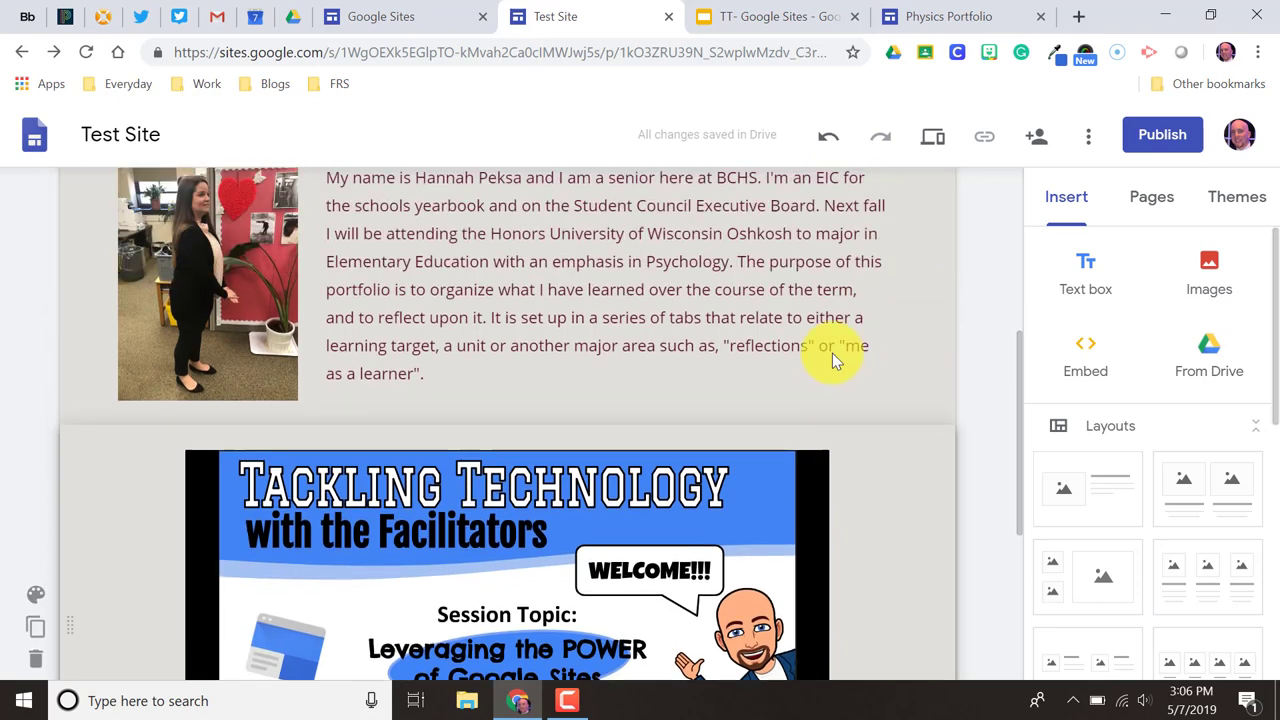
- Look over the ready-made section layouts available for insertion
scroll(825, 355, down, 4)
scroll(822, 362, down, 1)
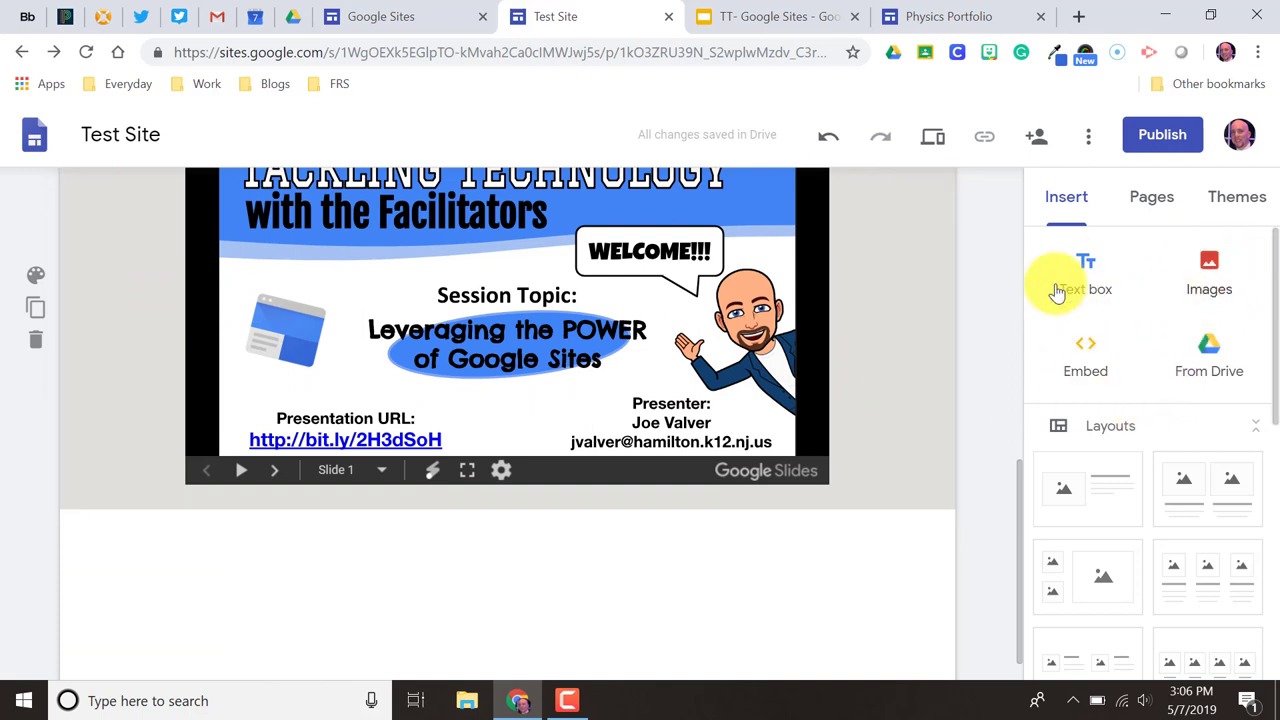
scroll(1140, 350, down, 1)
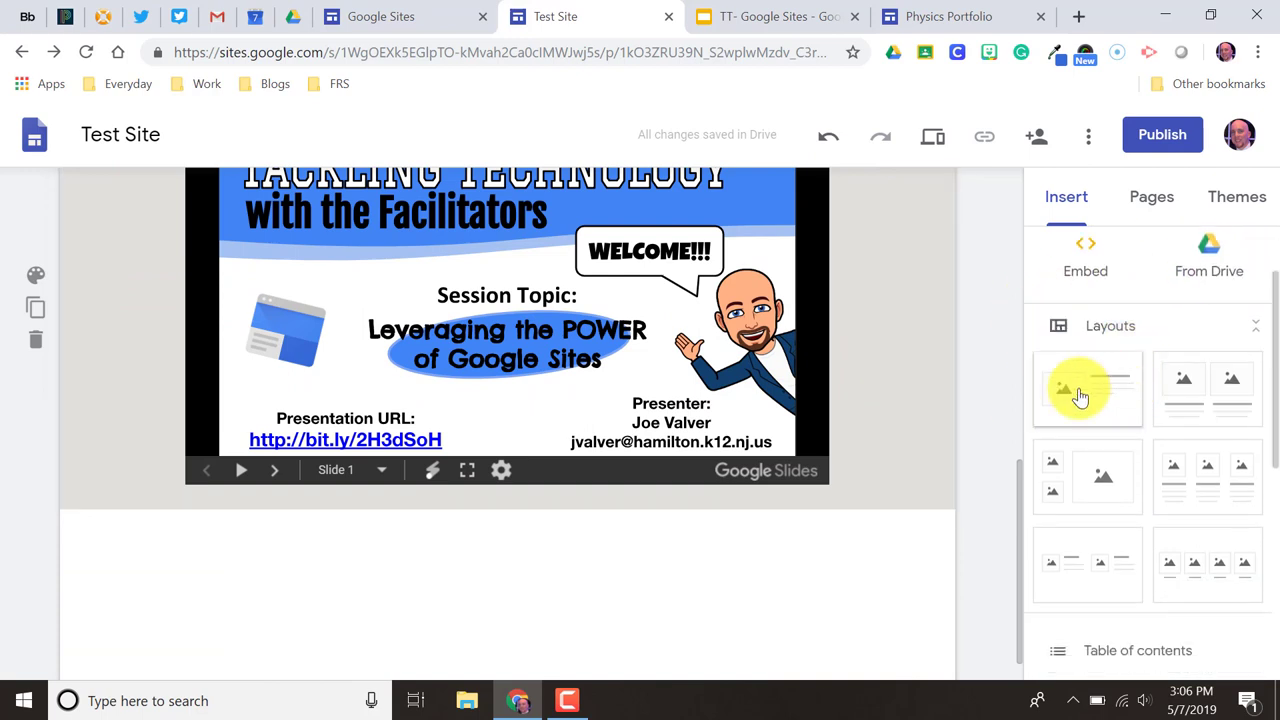
scroll(1120, 425, down, 1)
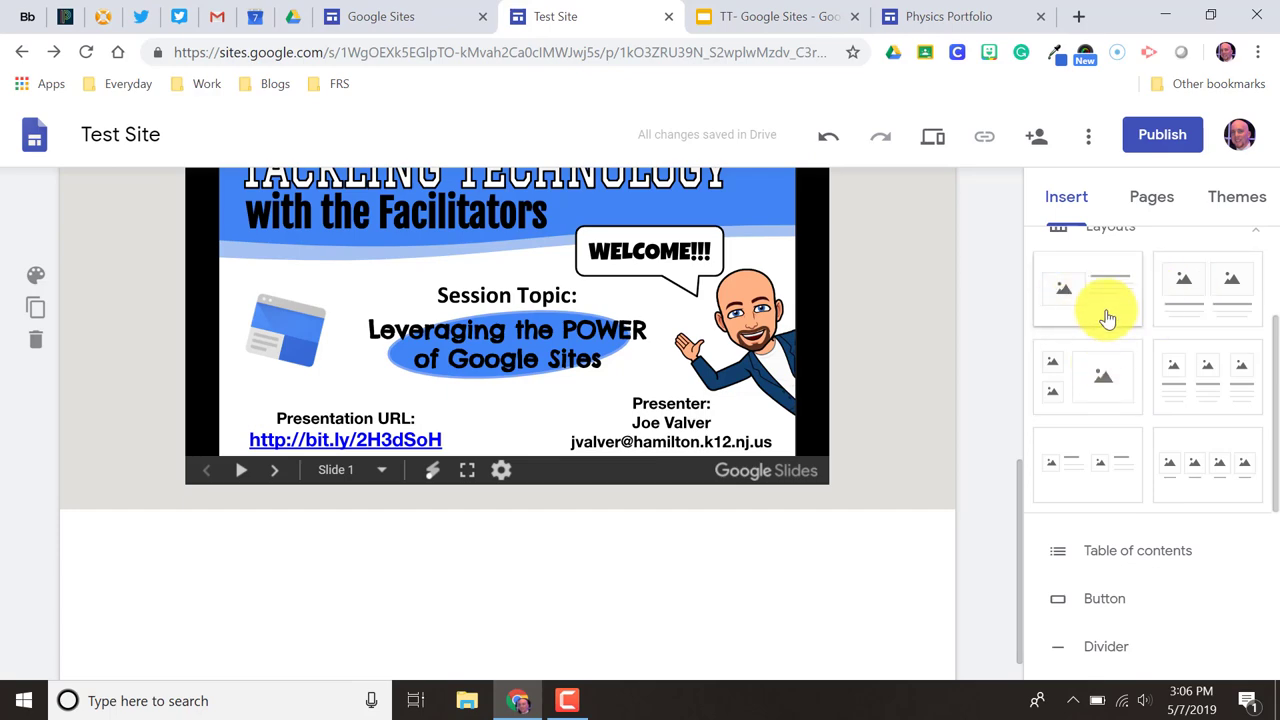
scroll(1020, 347, up, 4)
scroll(1057, 300, up, 2)
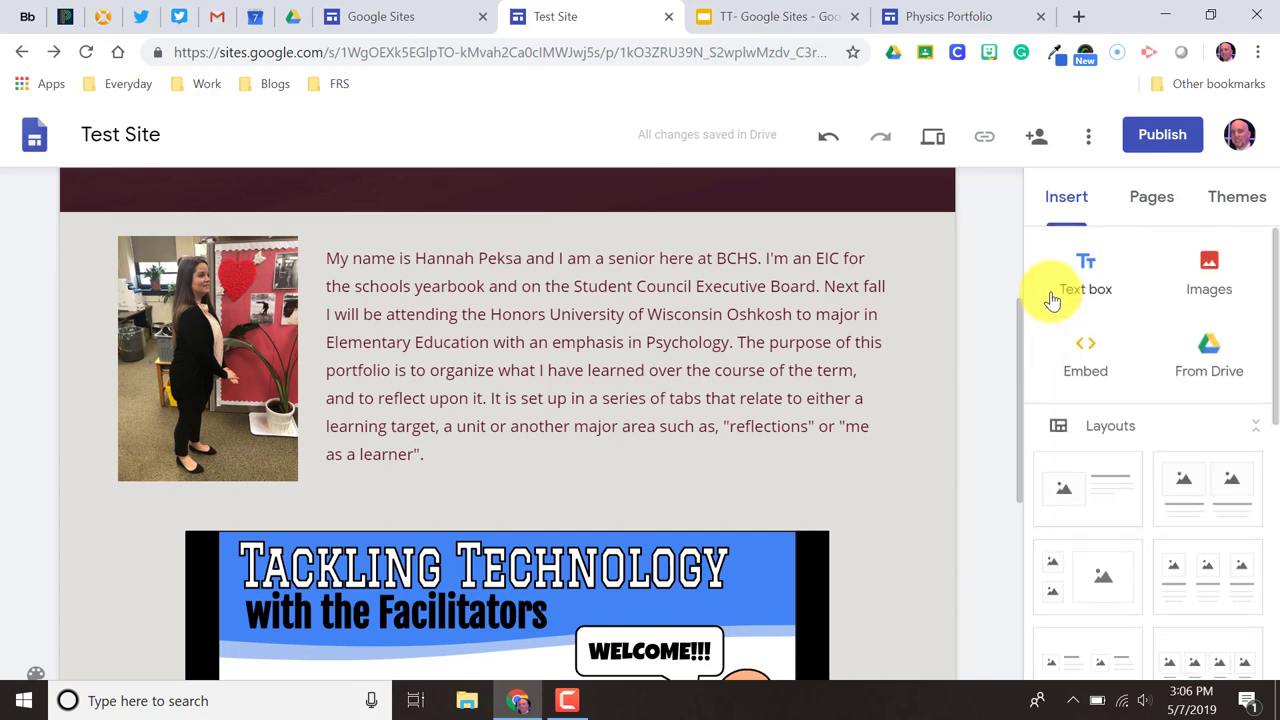
- Open the Research page under Project and insert the layout with one image beside a heading and text
scroll(770, 250, up, 5)
click(894, 206)
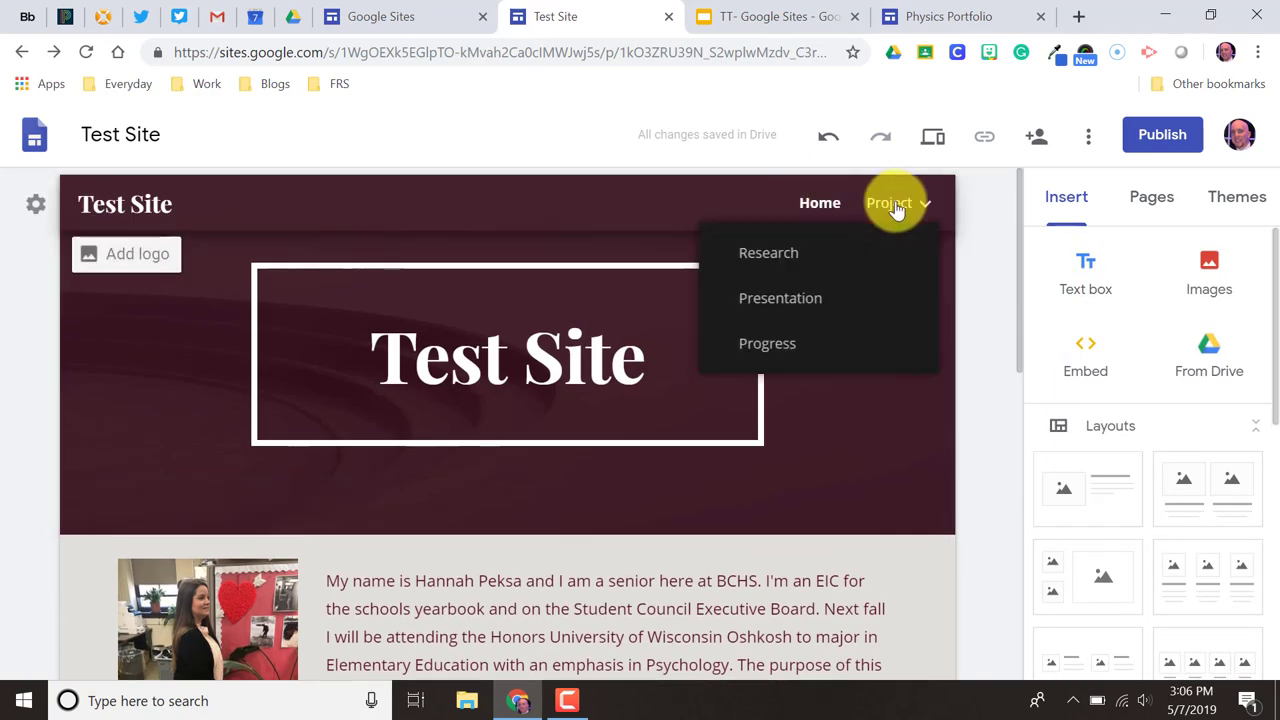
click(817, 251)
scroll(1095, 370, down, 2)
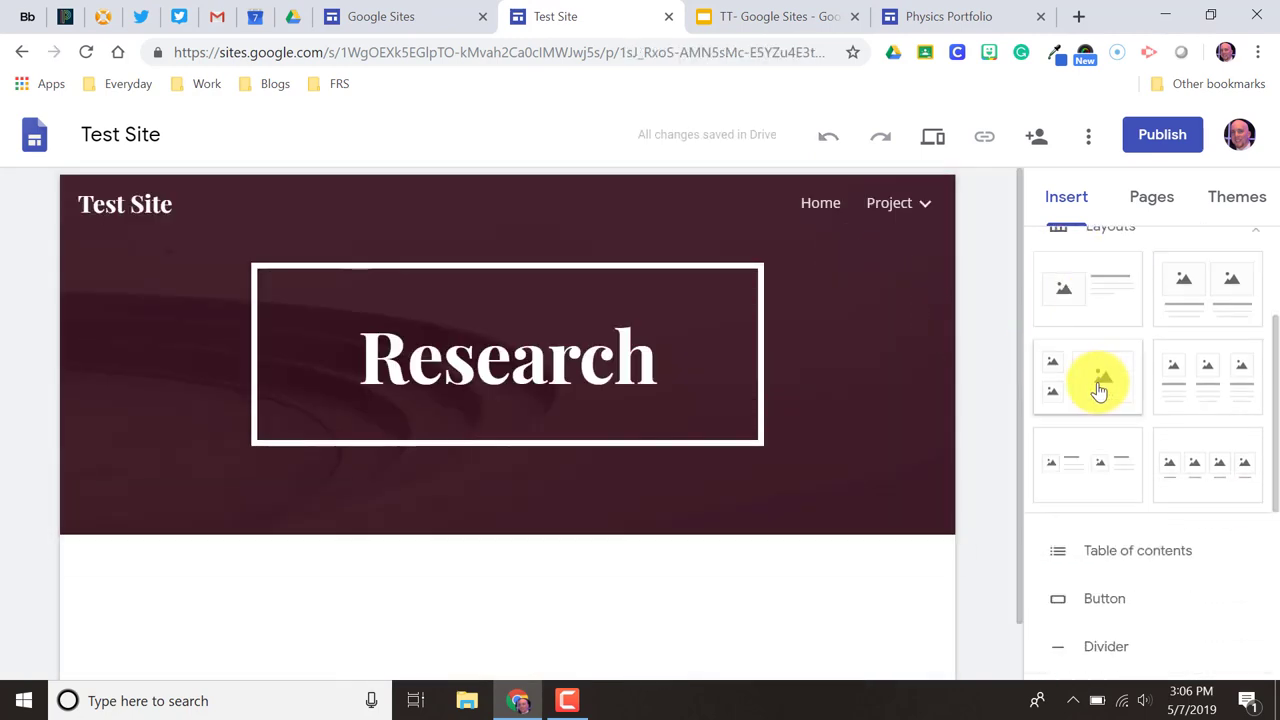
click(1073, 305)
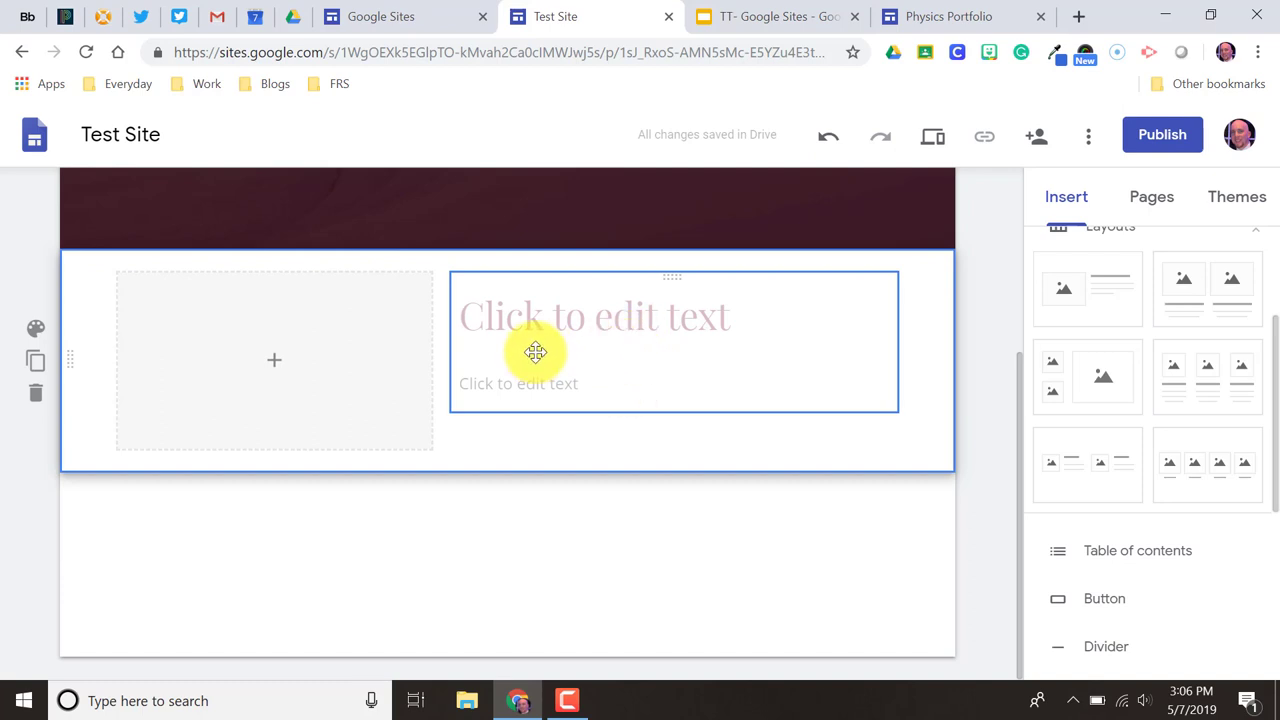
- Check the content options of the layout's image placeholder and enter "What we Learned" as the layout's title
click(273, 373)
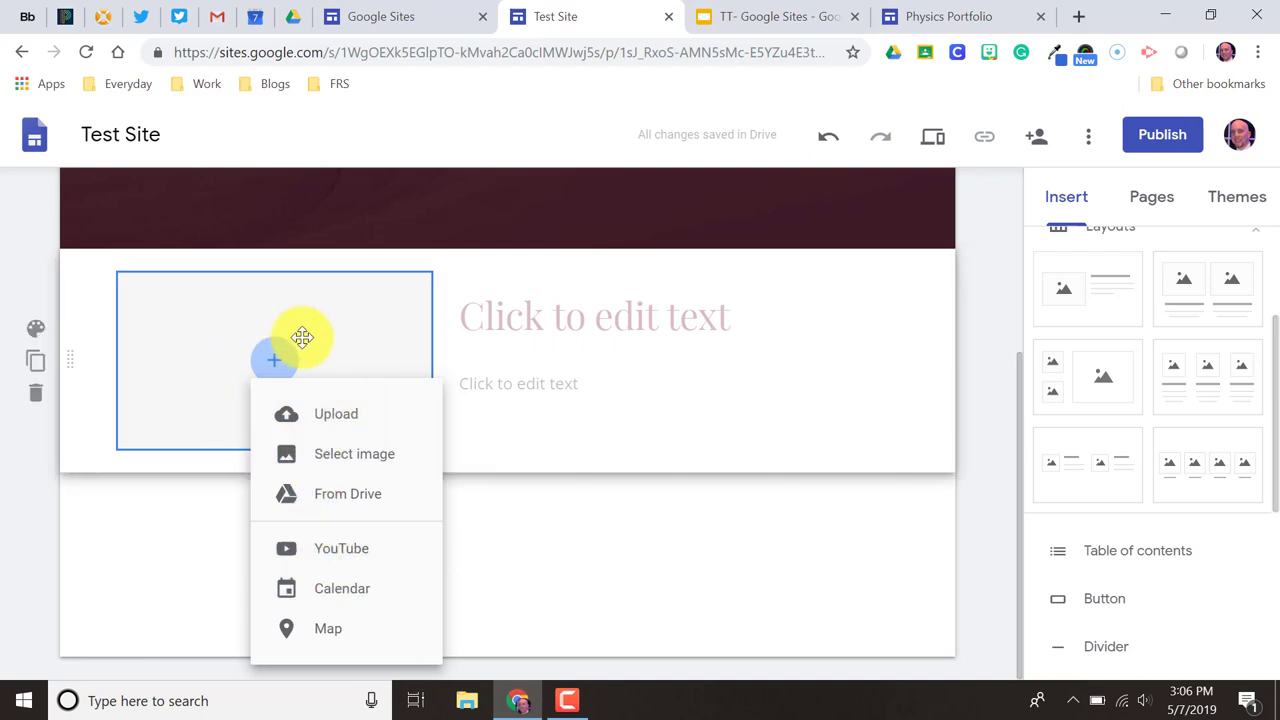
click(622, 320)
click(622, 320)
click(622, 320)
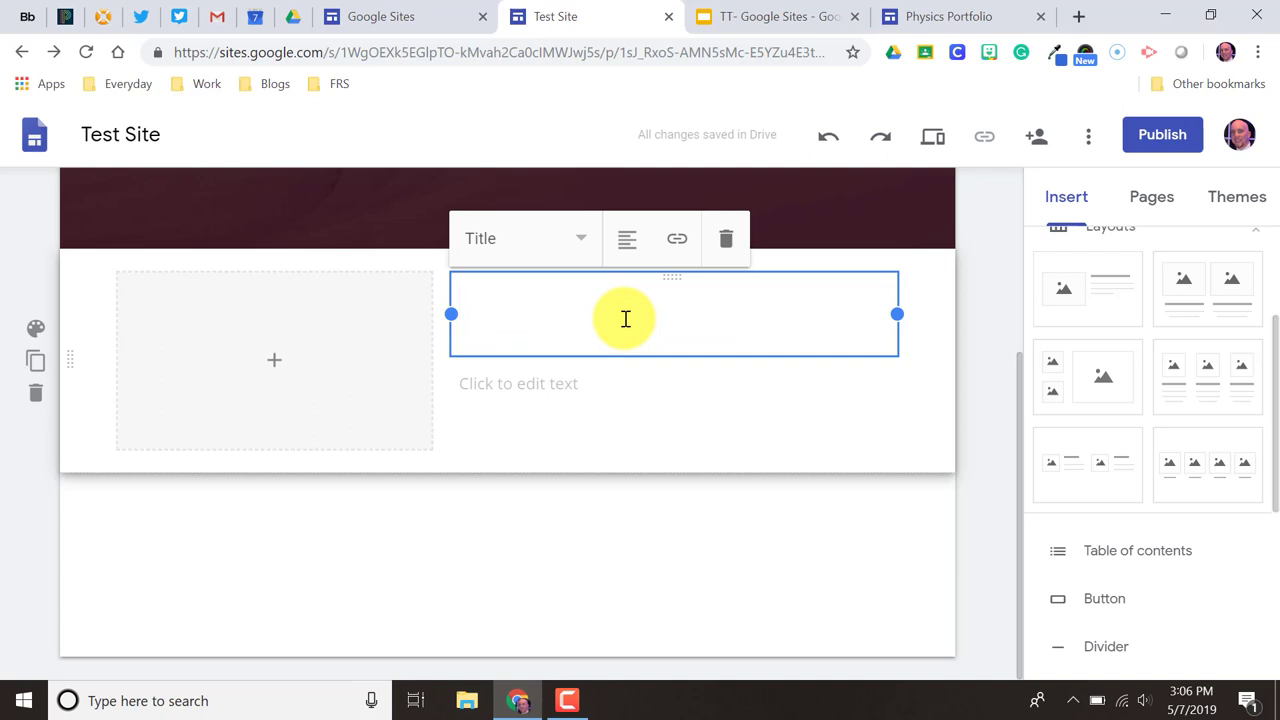
text(What)
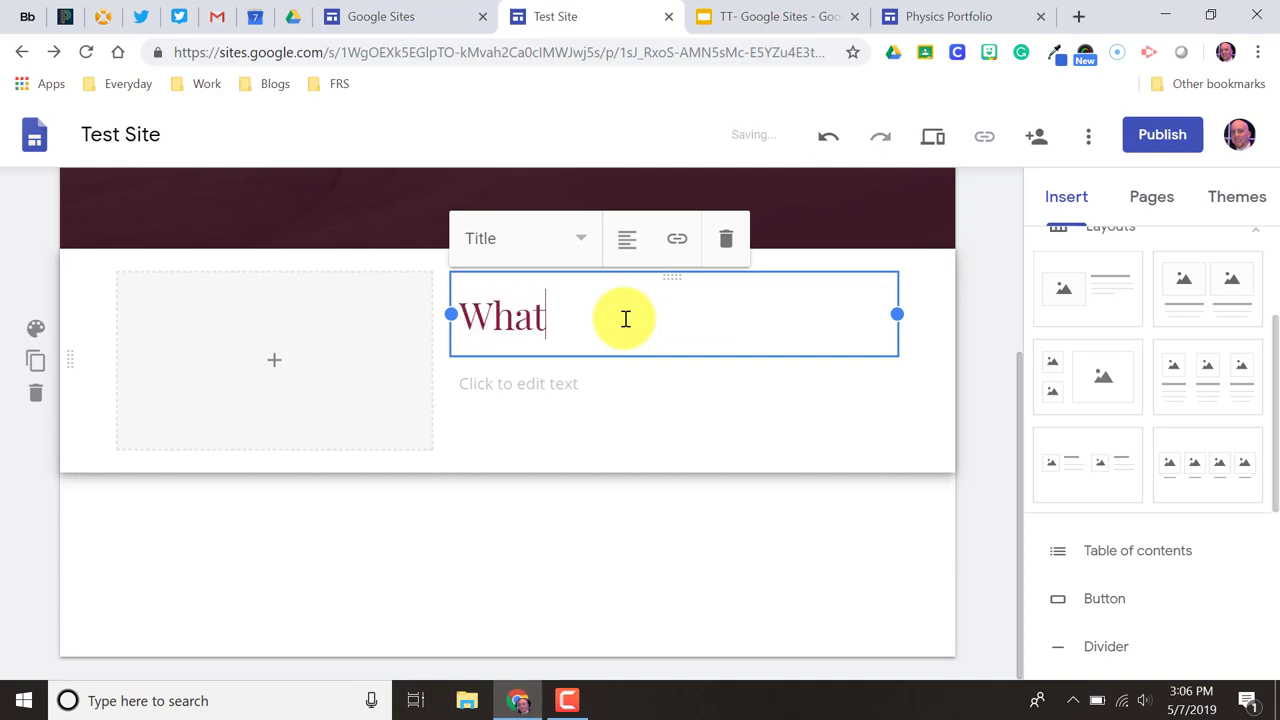
text( we learne)
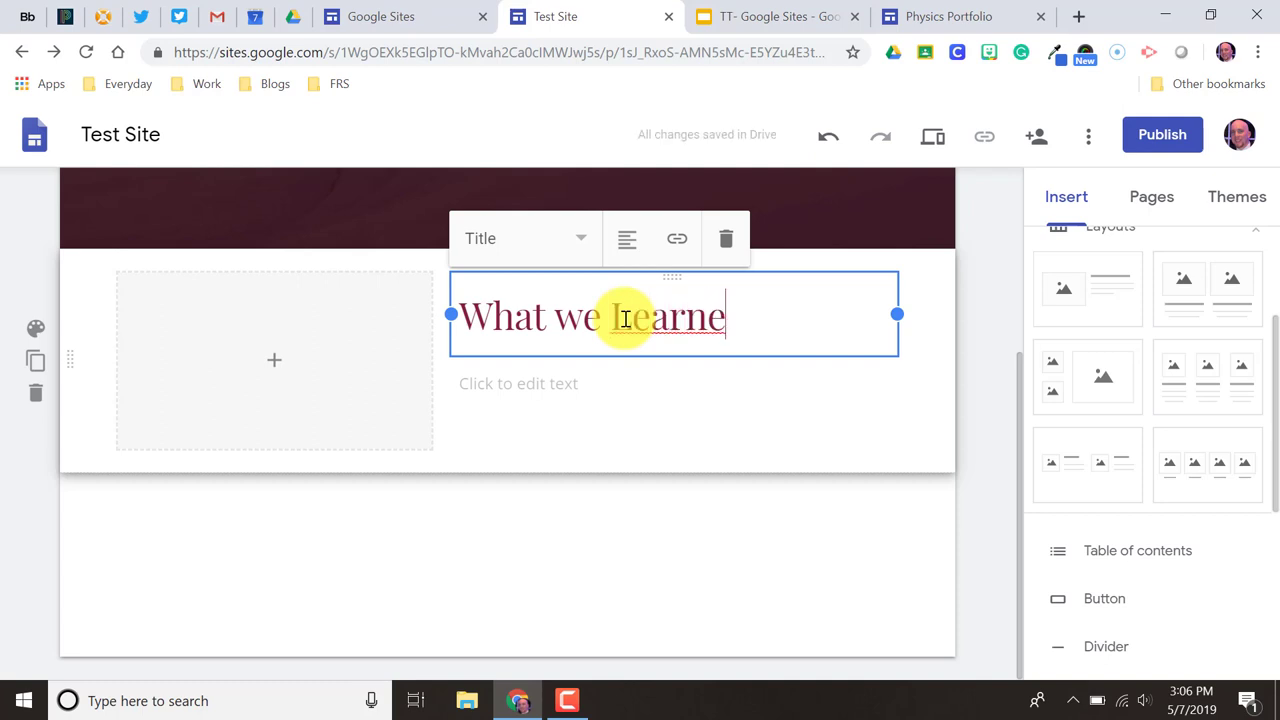
key(BackSpace)
text(ed)
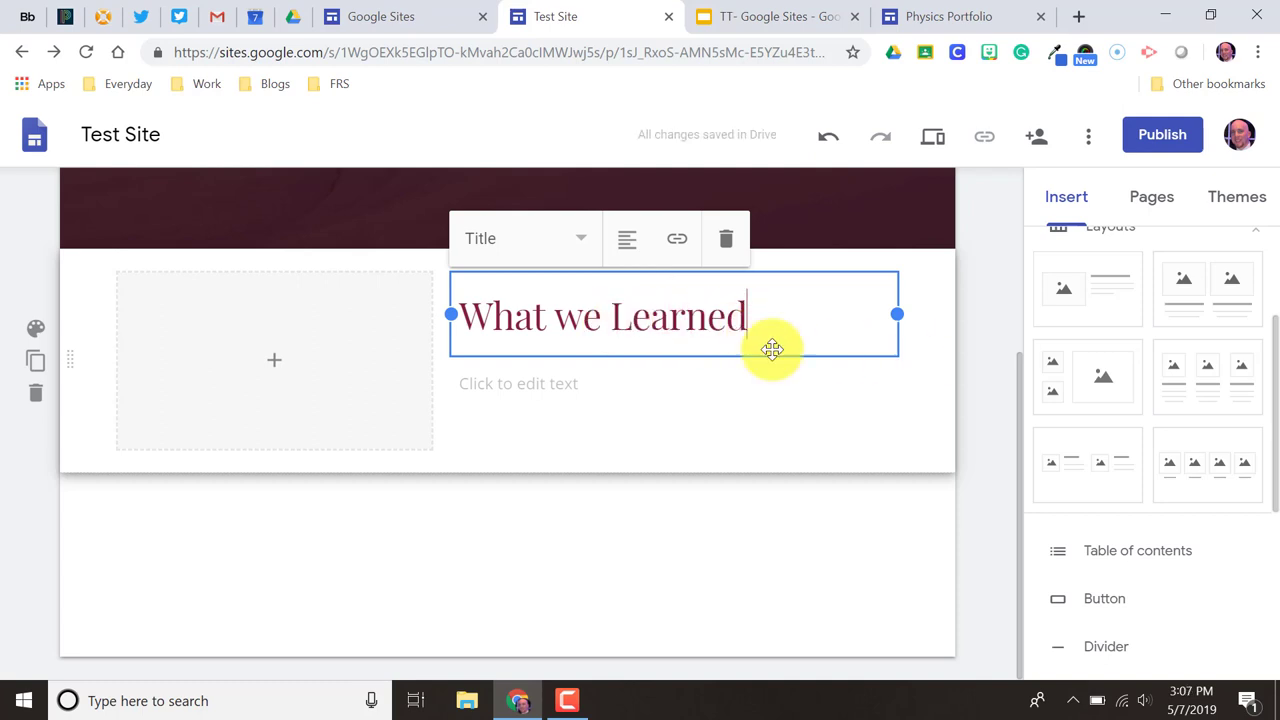
- Enter "We learned that" as the body text beneath the "What we Learned" title
click(669, 380)
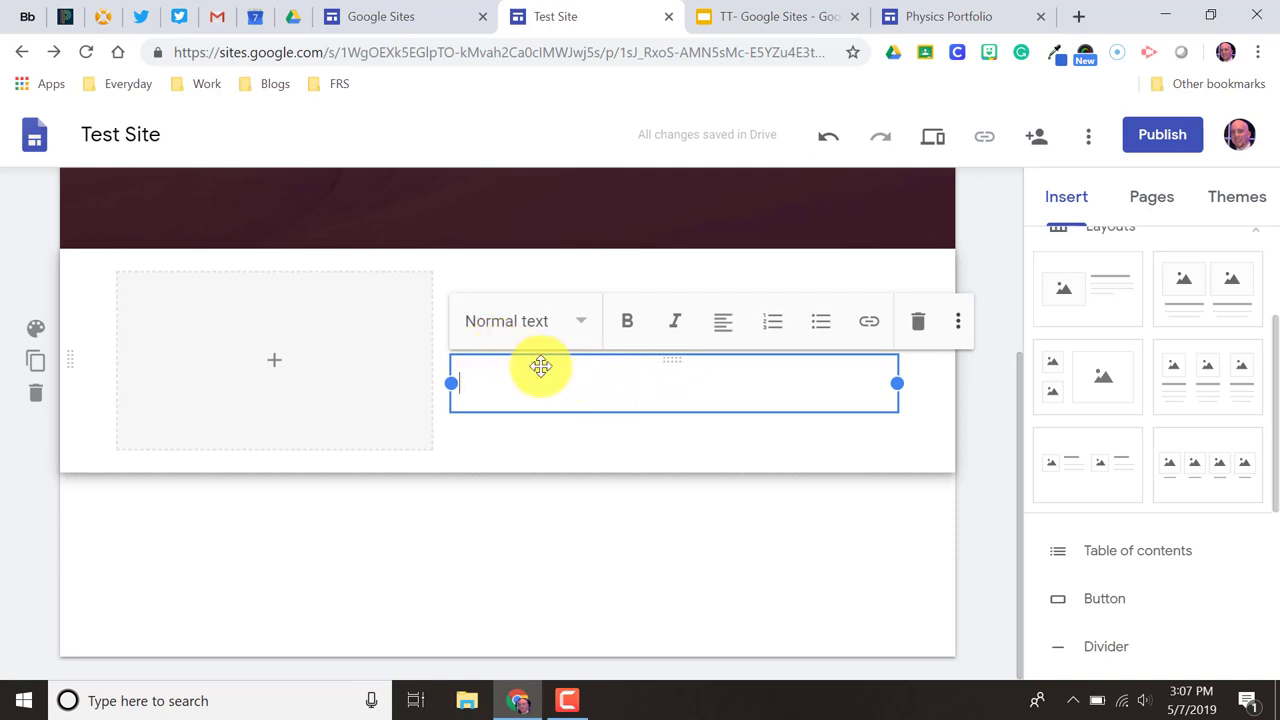
text(We learned t)
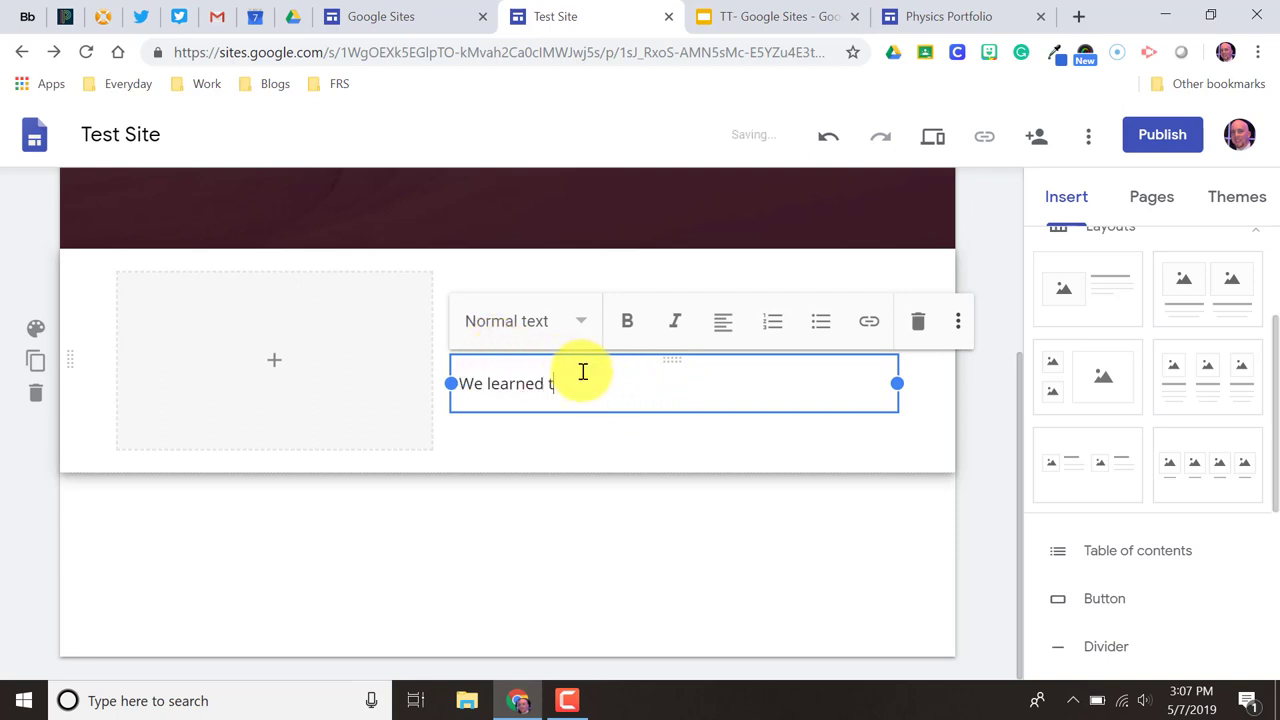
text(hat)
click(572, 443)
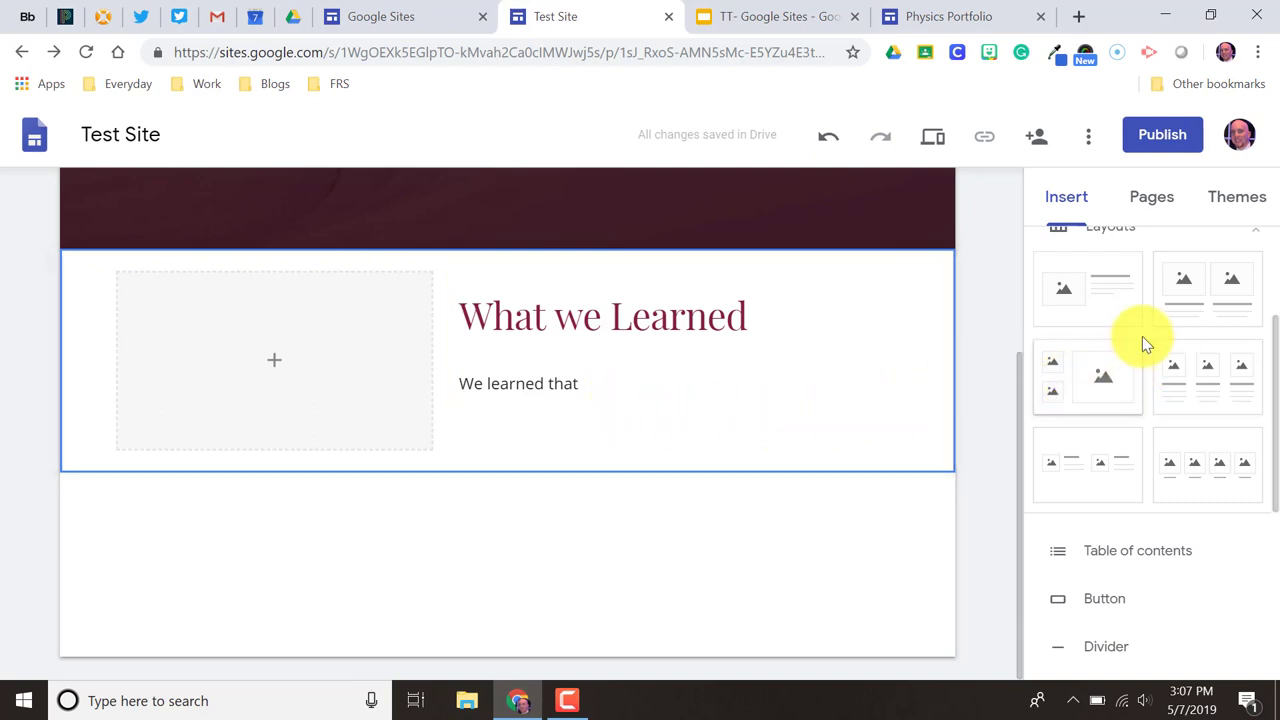
- Insert the layout with two small image placeholders beside one large one below the "What we Learned" section
click(1086, 370)
scroll(360, 390, up, 5)
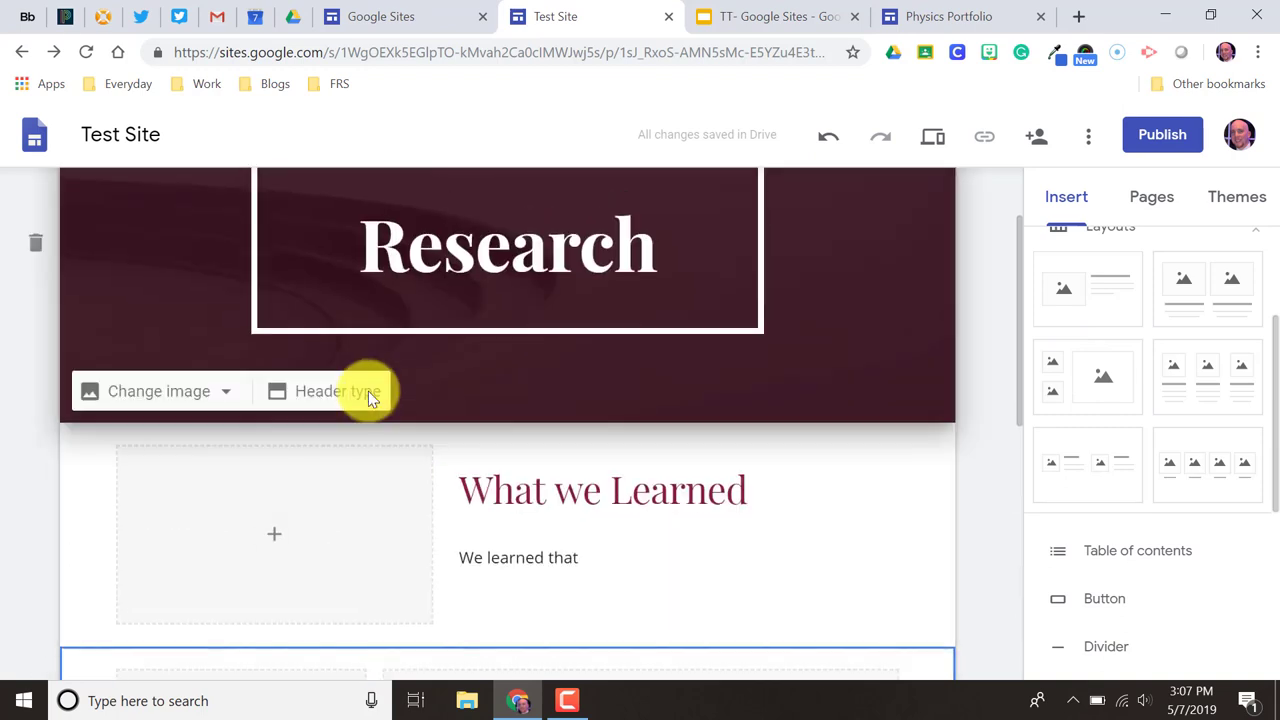
scroll(391, 448, down, 6)
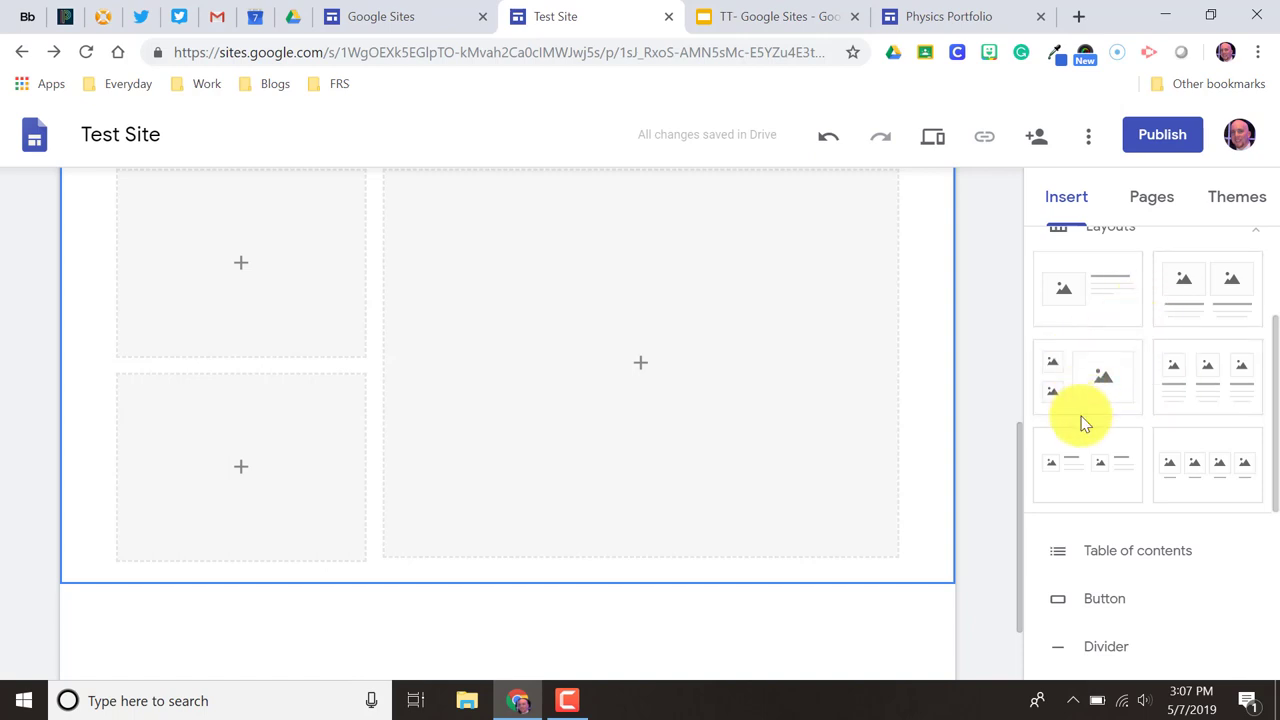
- Examine the content types available for insertion, including the recent Google Docs files that can be embedded
scroll(1081, 424, up, 1)
scroll(1081, 425, down, 3)
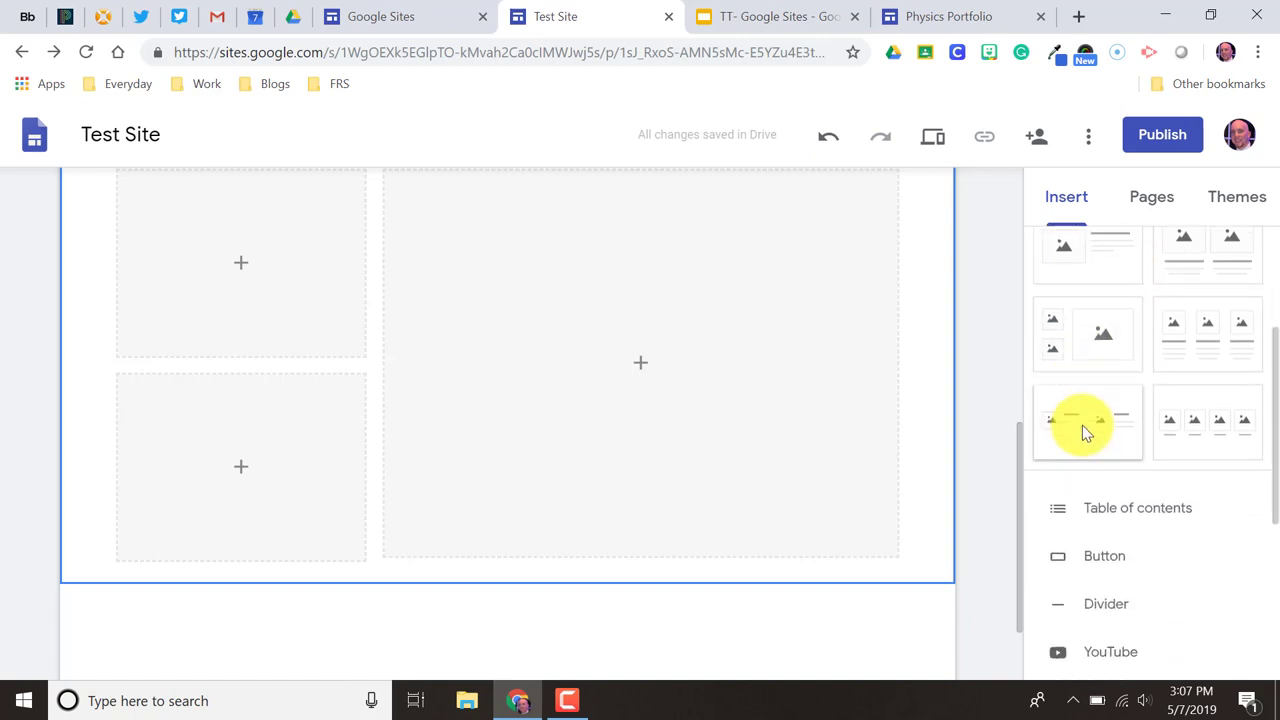
scroll(1080, 429, down, 3)
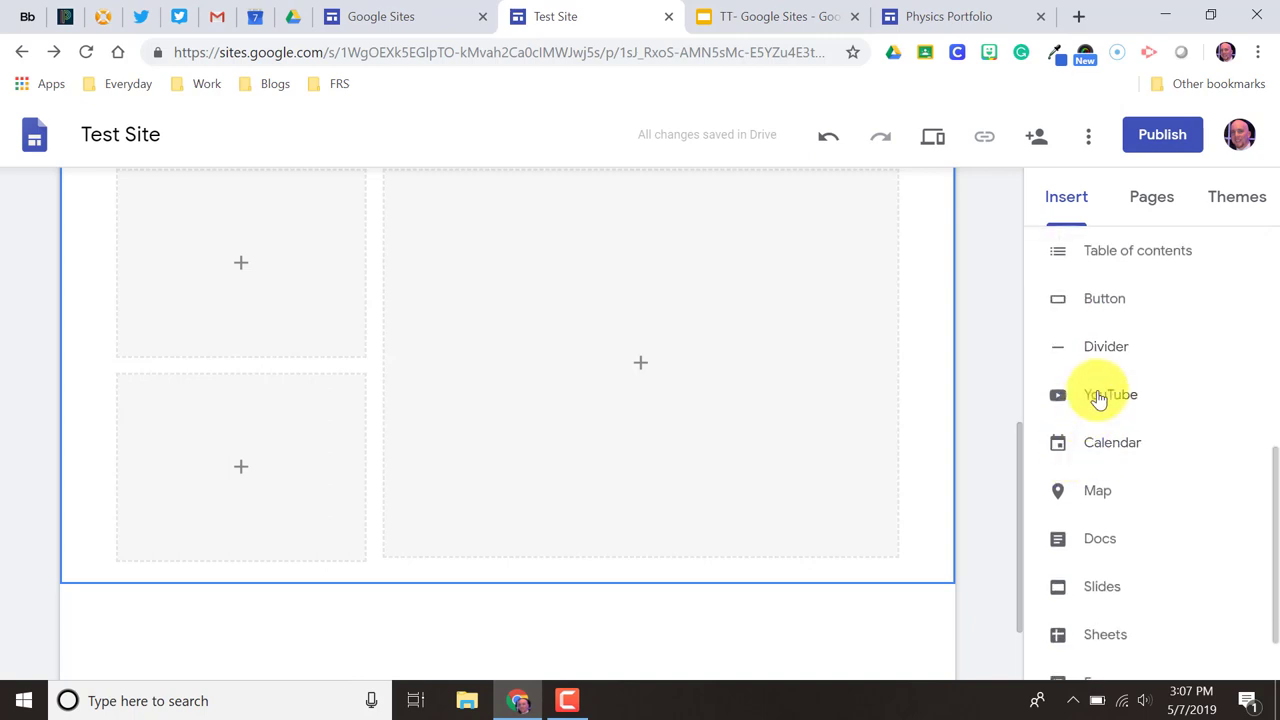
scroll(1093, 483, down, 1)
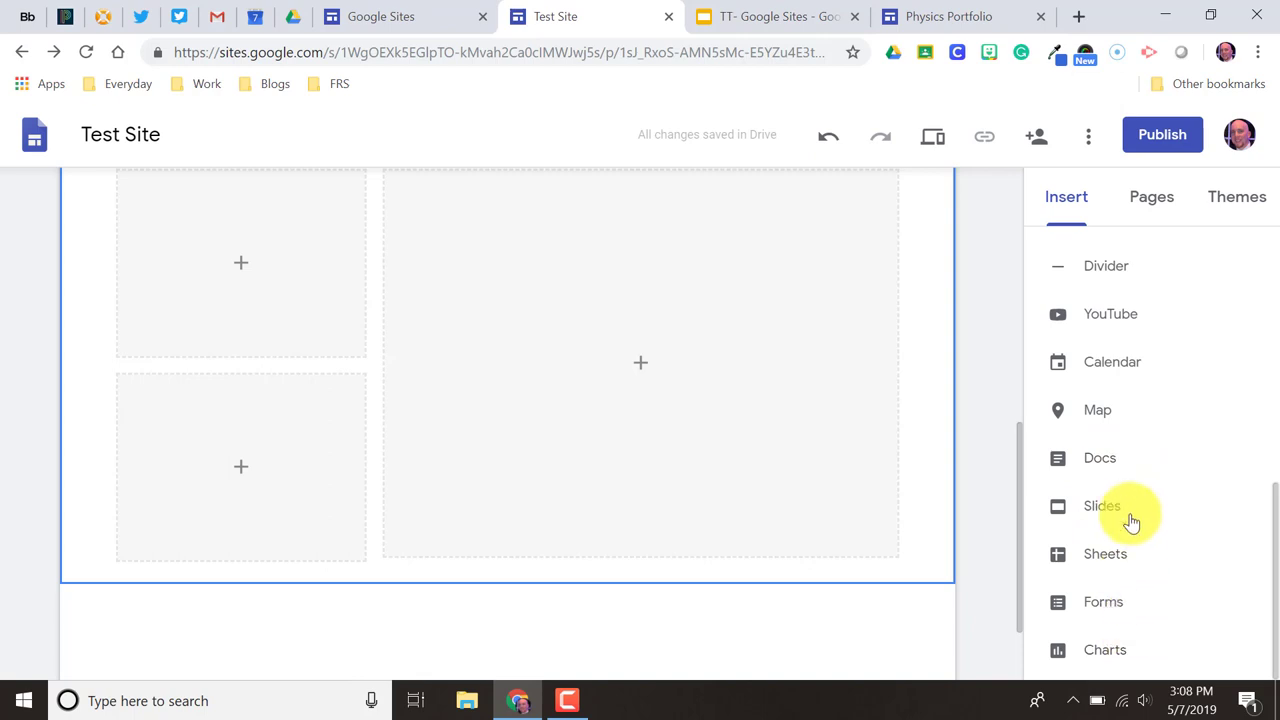
scroll(1140, 580, up, 4)
scroll(1145, 580, up, 3)
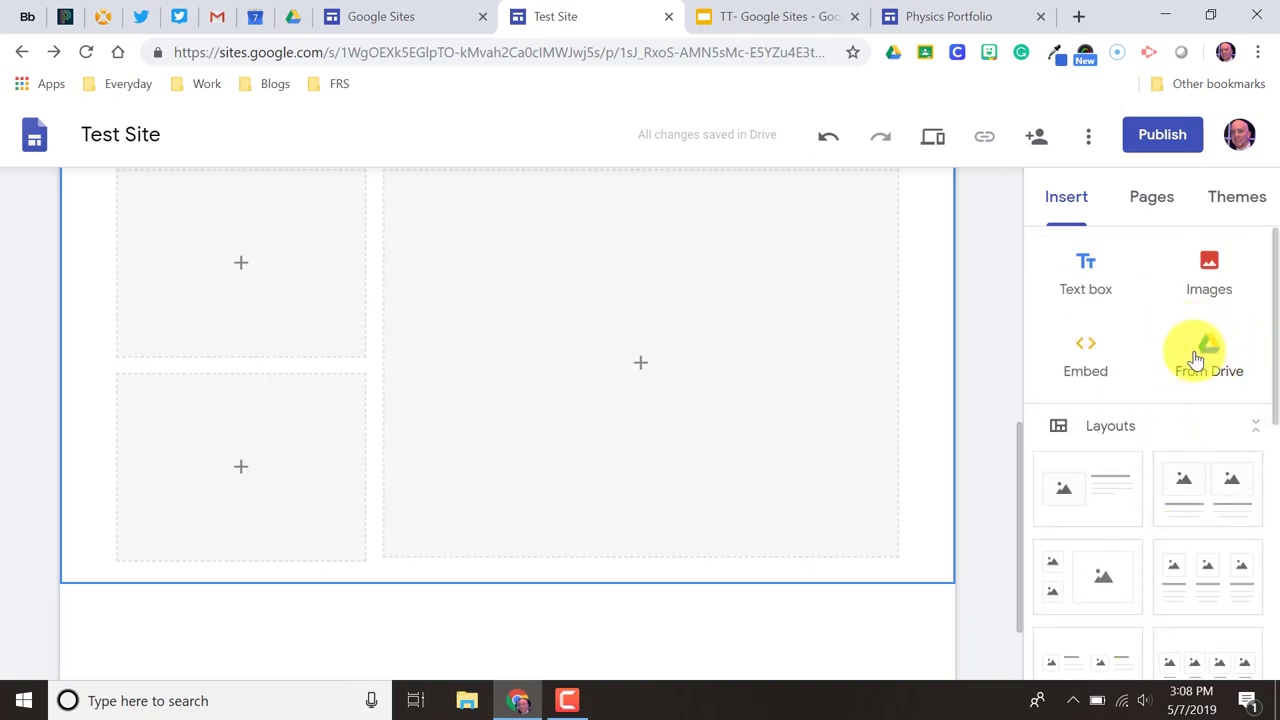
scroll(1192, 357, down, 8)
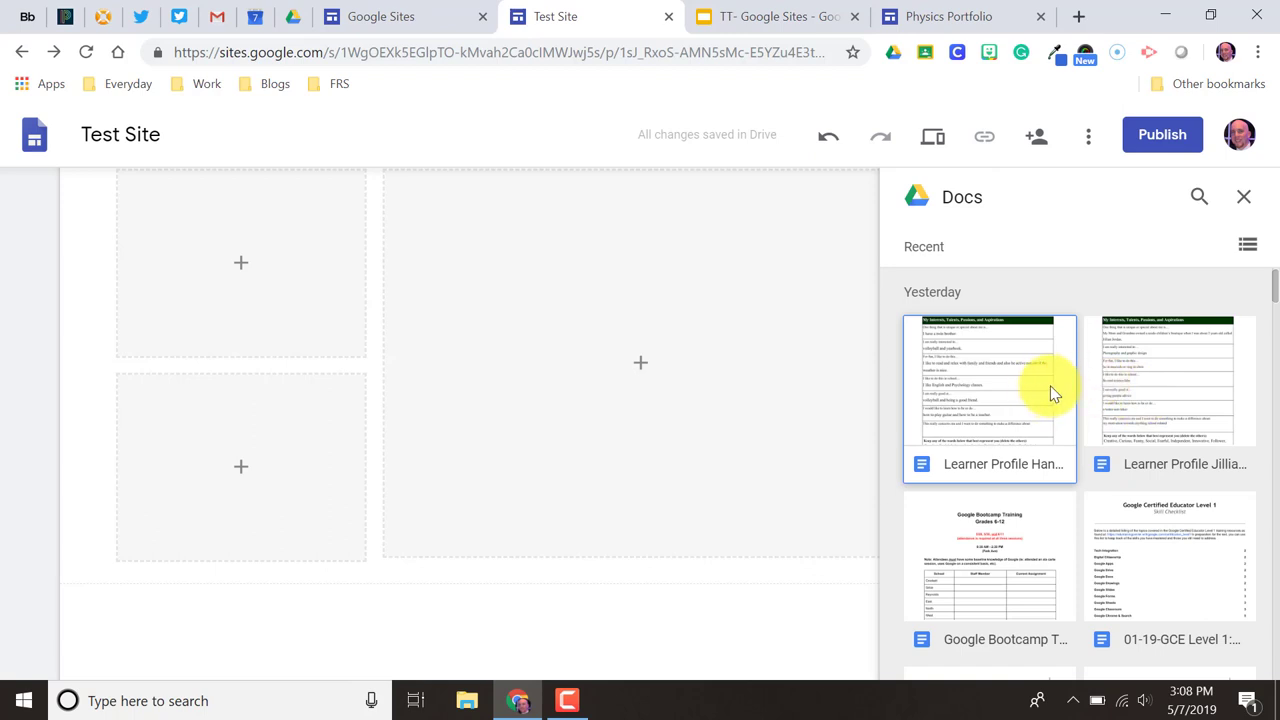
click(1244, 199)
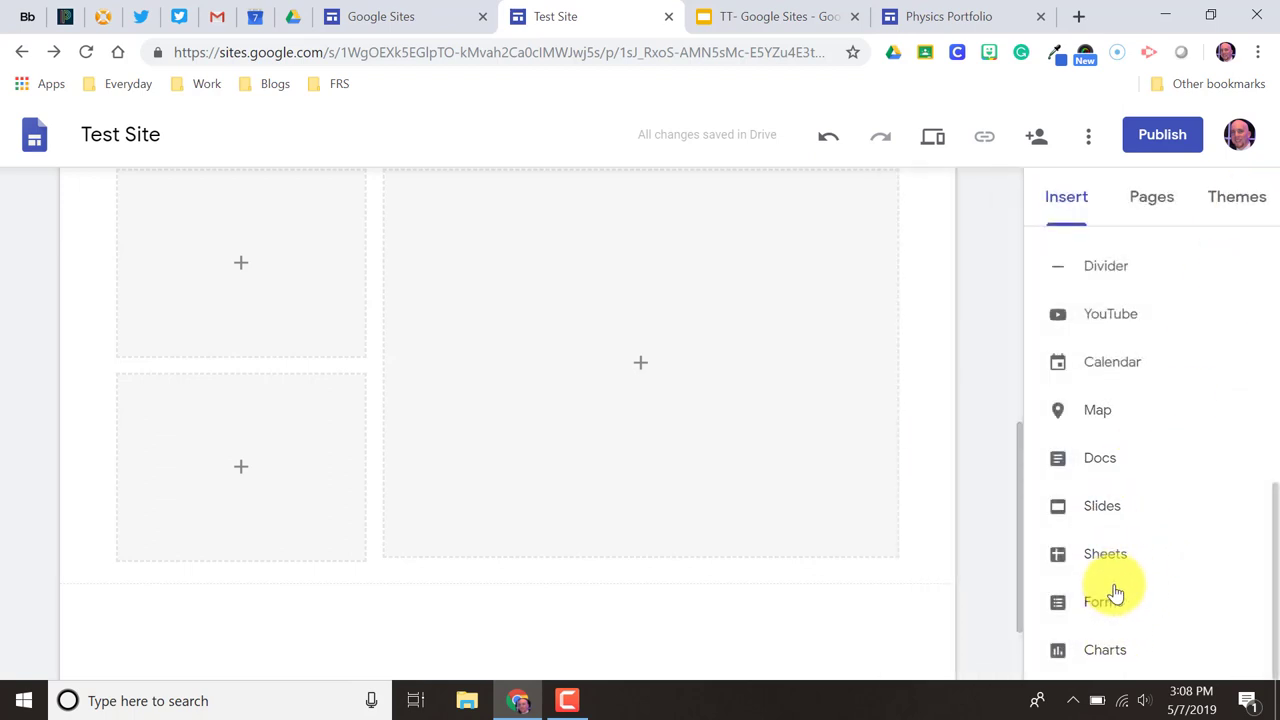
scroll(1109, 591, up, 10)
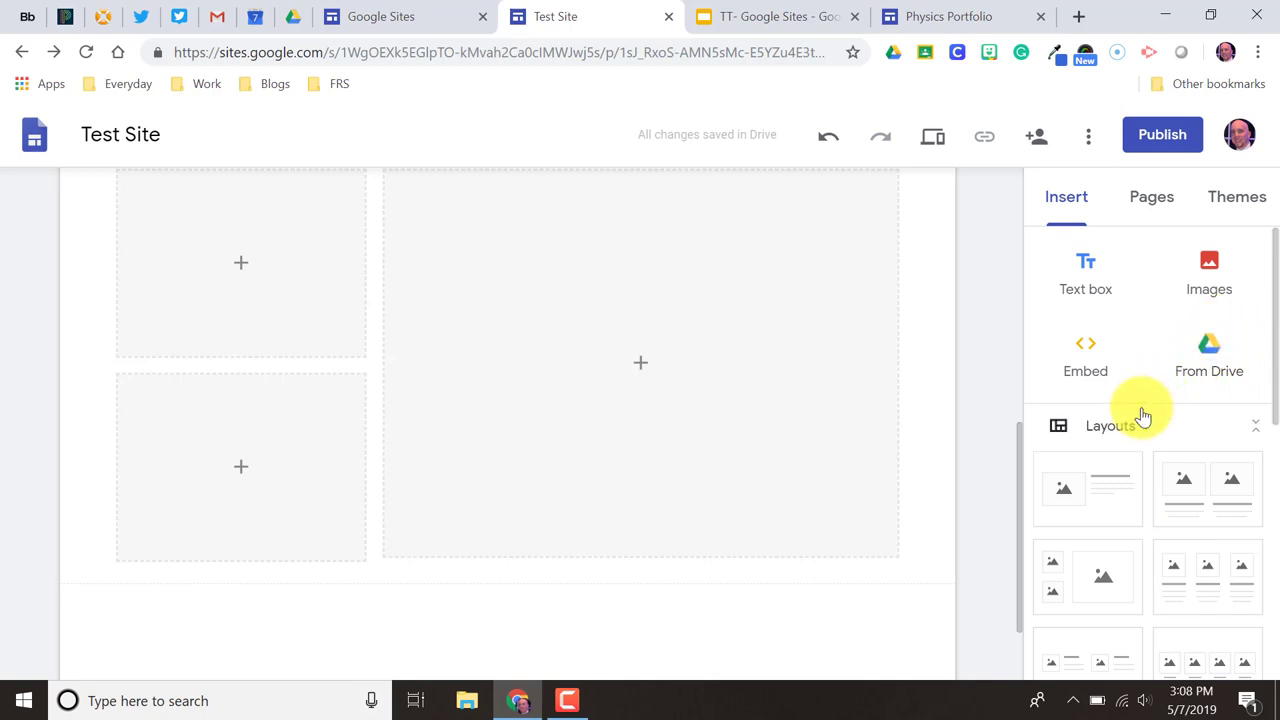
- Insert a divider between the "What we Learned" section and the three-image layout, and check its placement
scroll(1143, 417, down, 5)
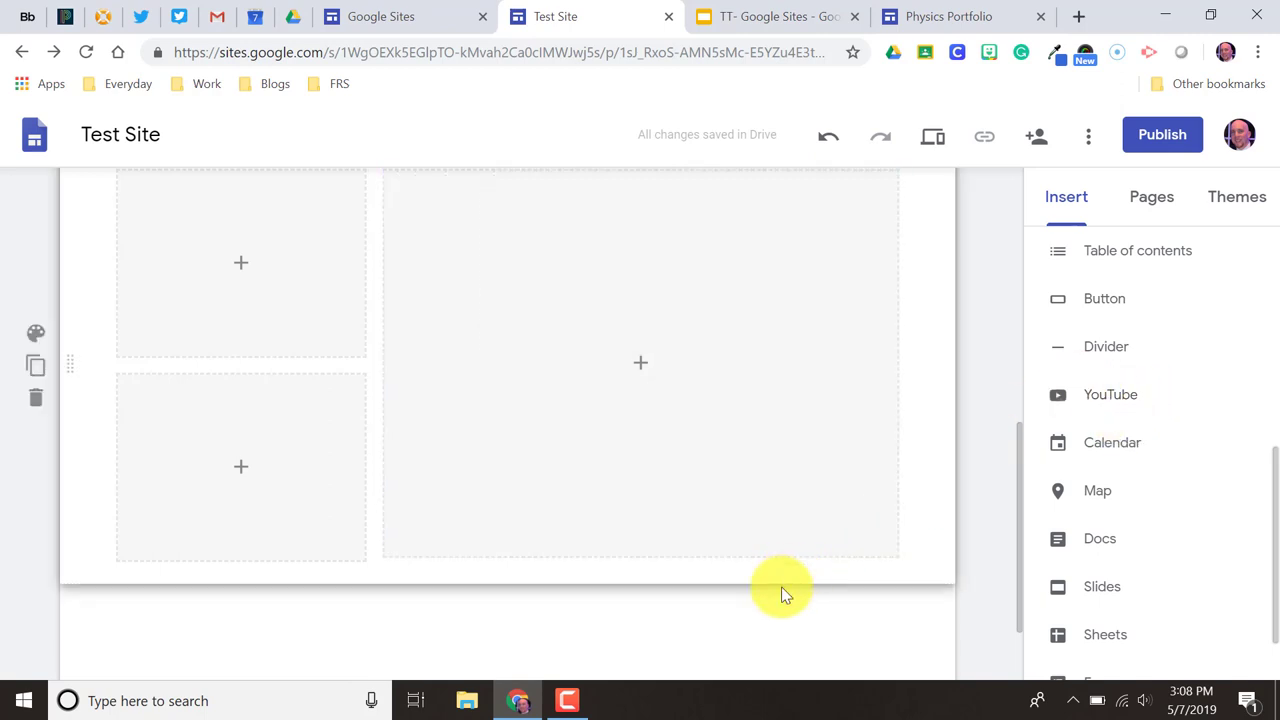
scroll(700, 455, up, 4)
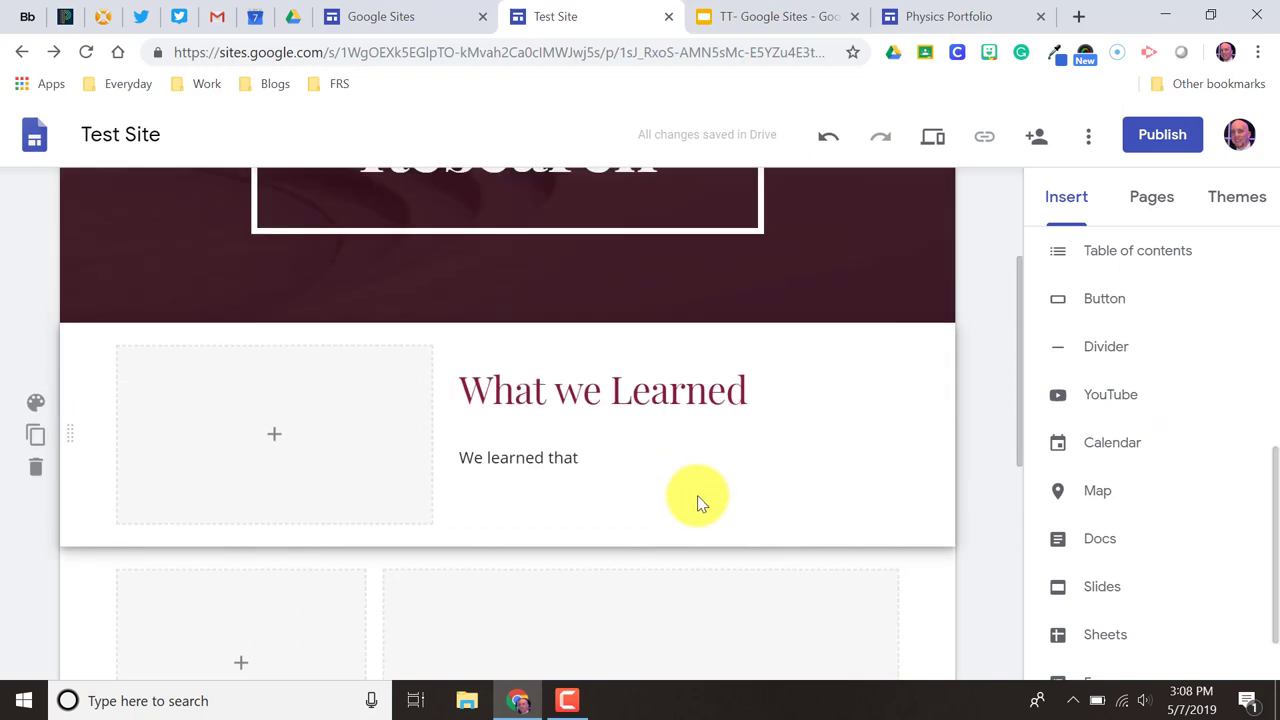
click(694, 510)
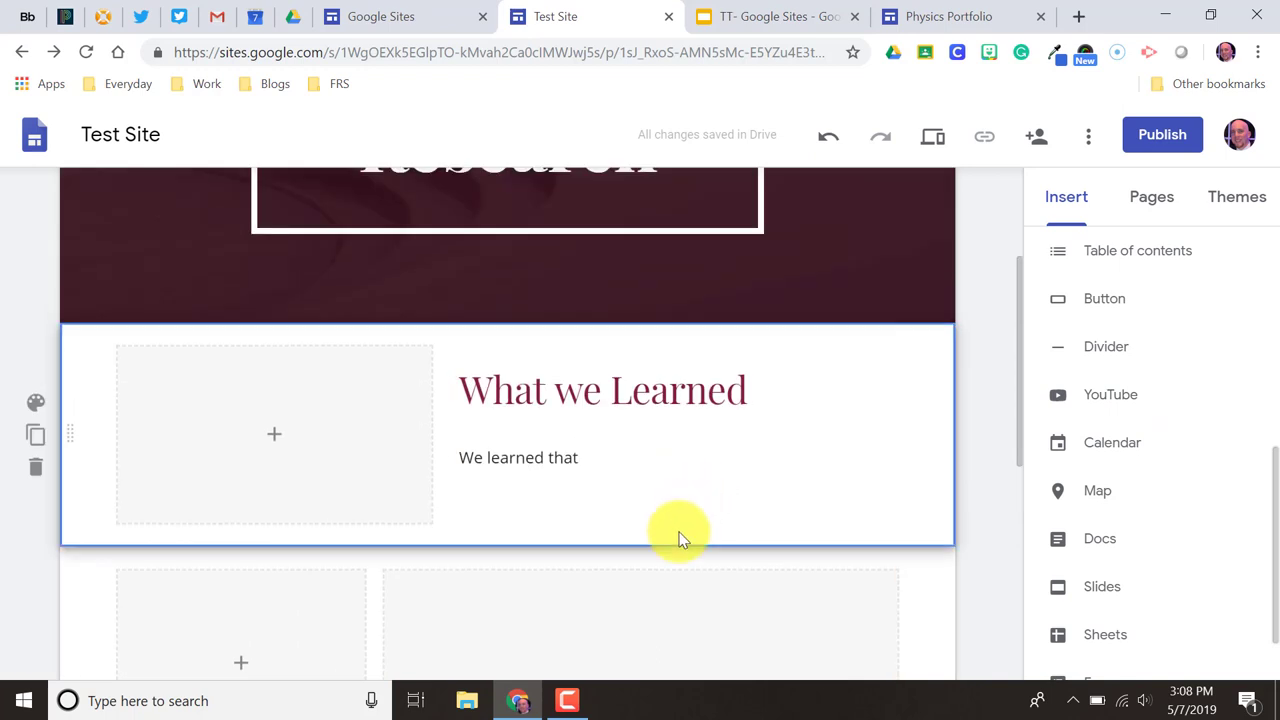
click(1101, 352)
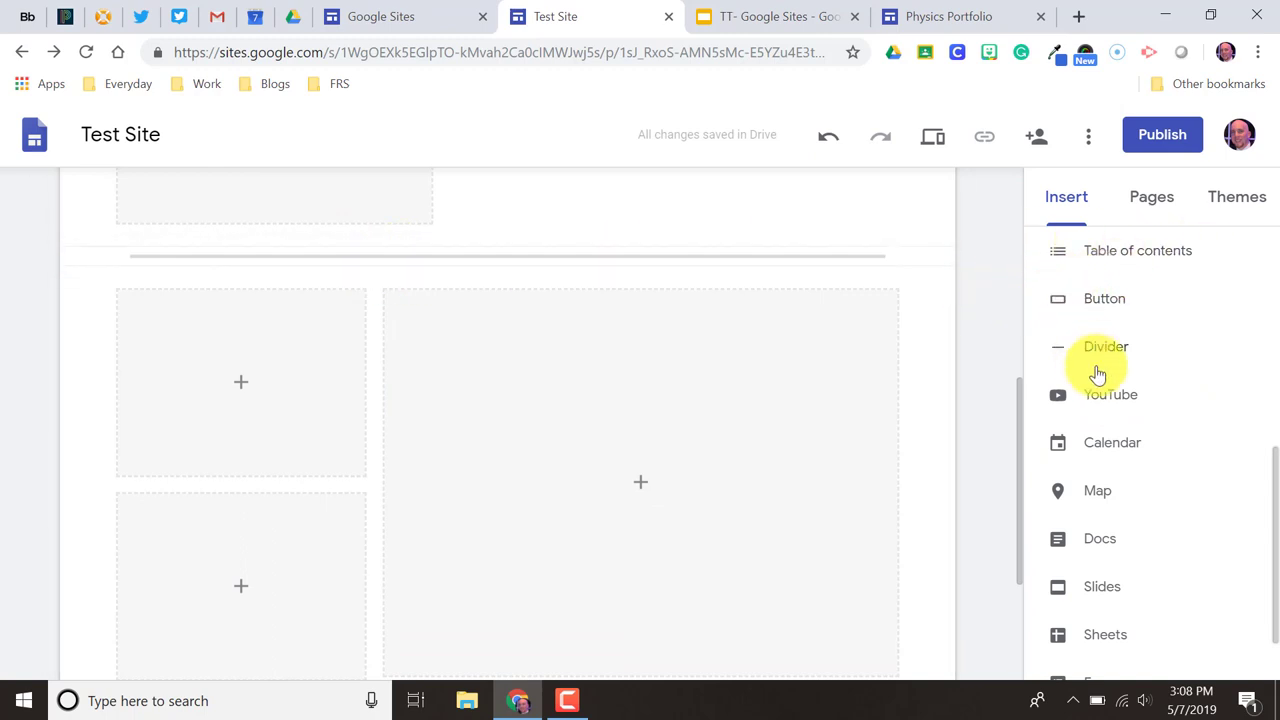
scroll(1150, 380, up, 1)
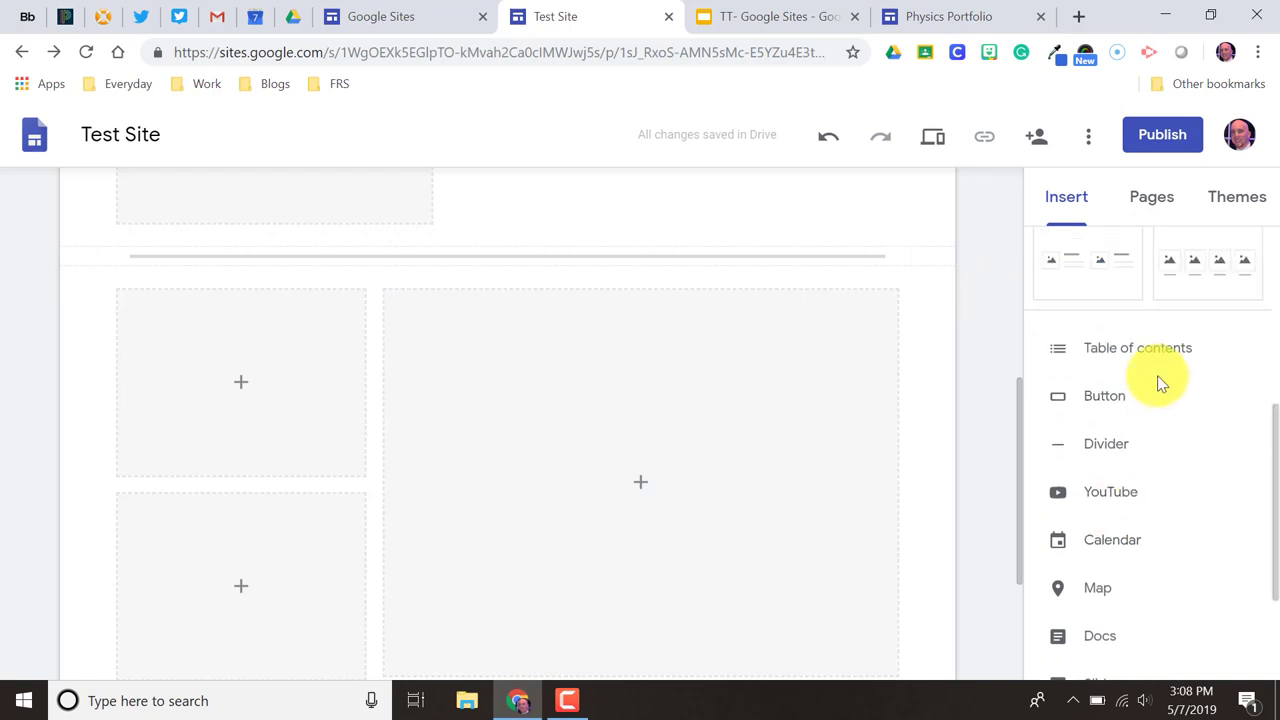
scroll(1130, 405, up, 1)
scroll(789, 368, up, 1)
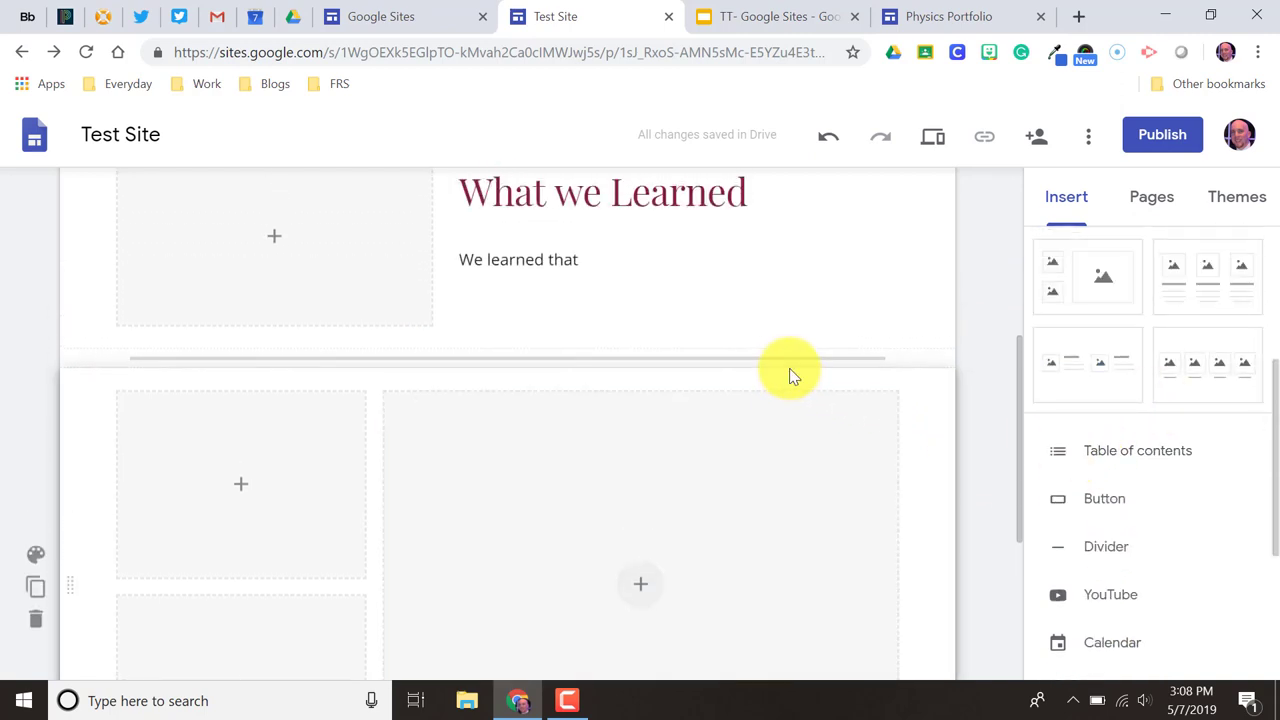
scroll(789, 375, up, 3)
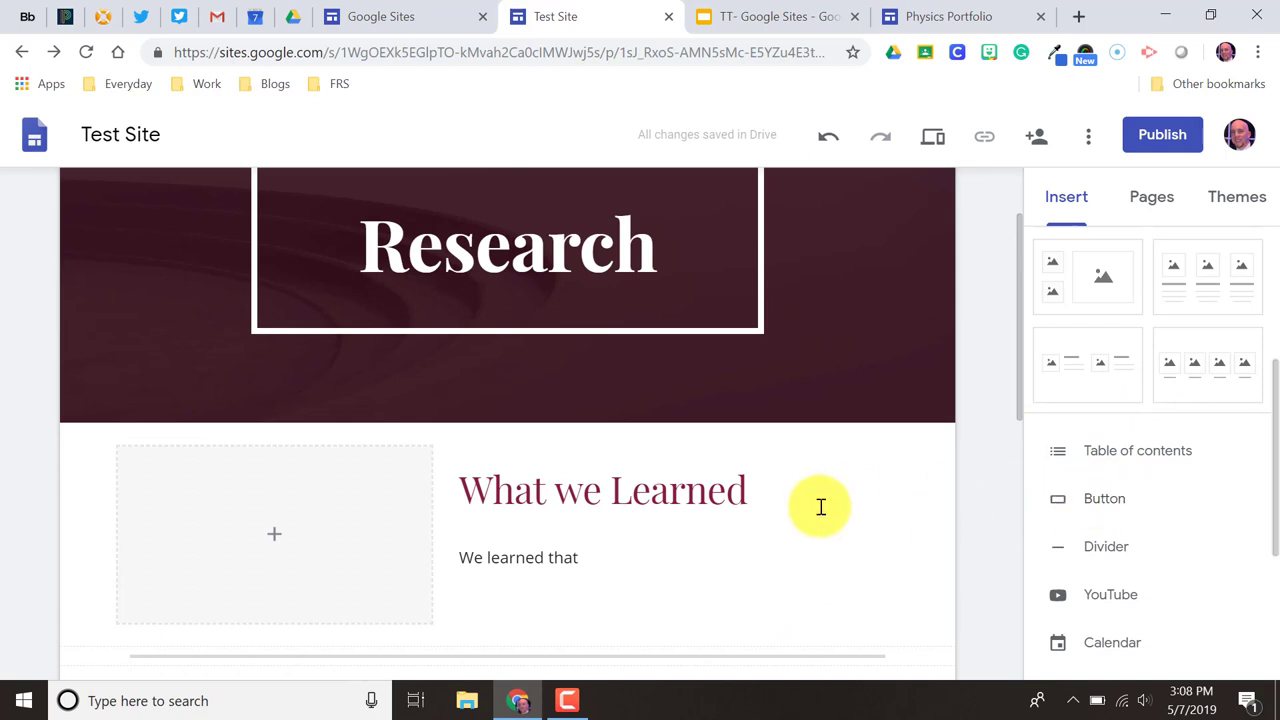
scroll(797, 554, down, 5)
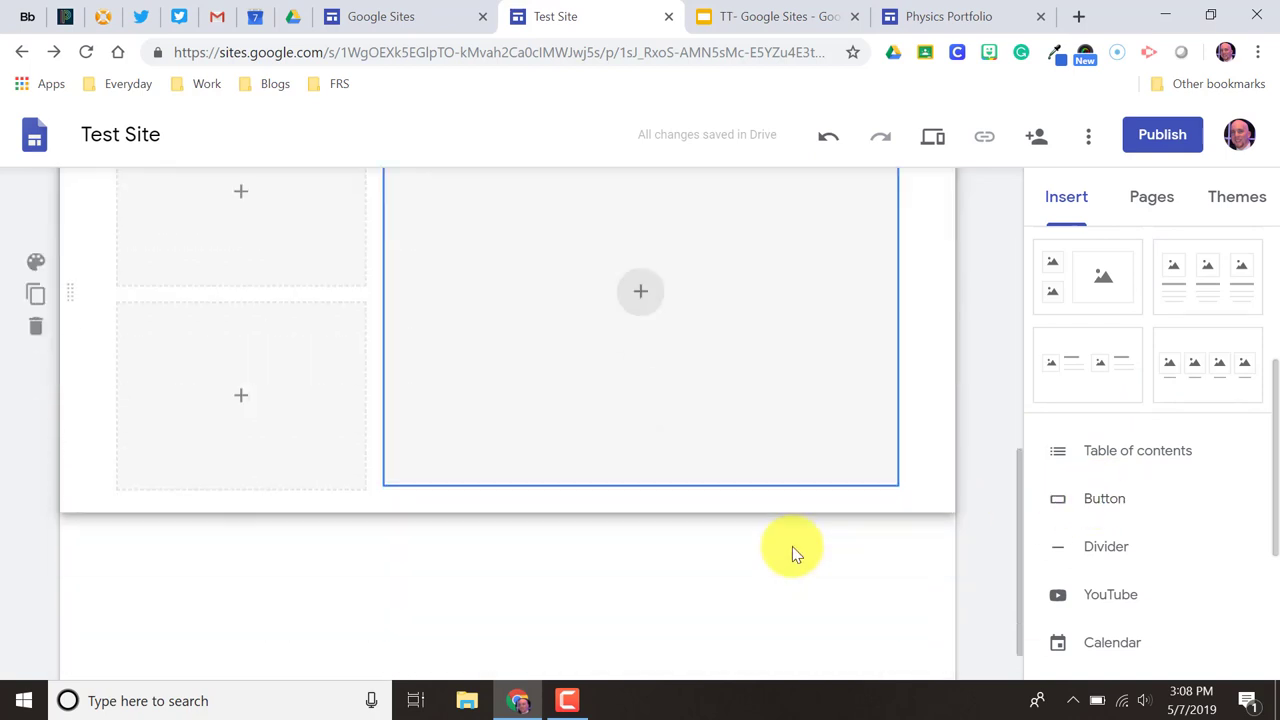
- Start inserting a button named "Home" and view the site pages offered as its link target
click(1095, 499)
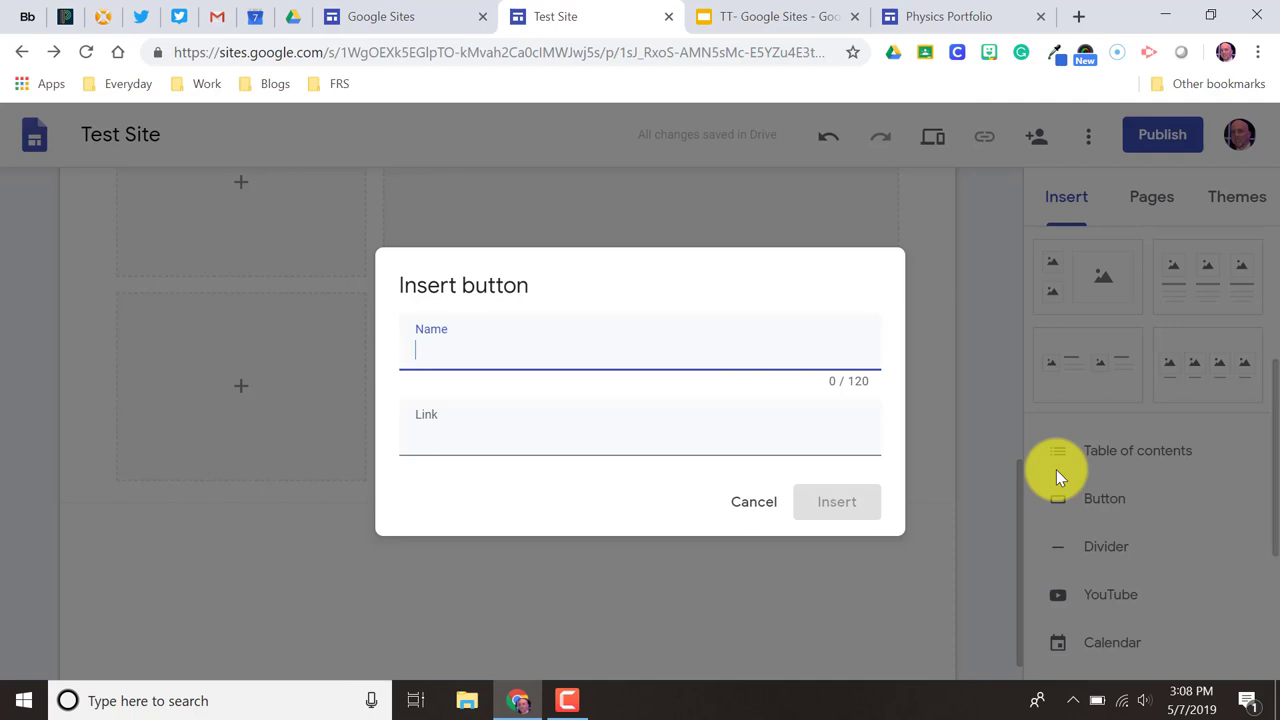
text(Home)
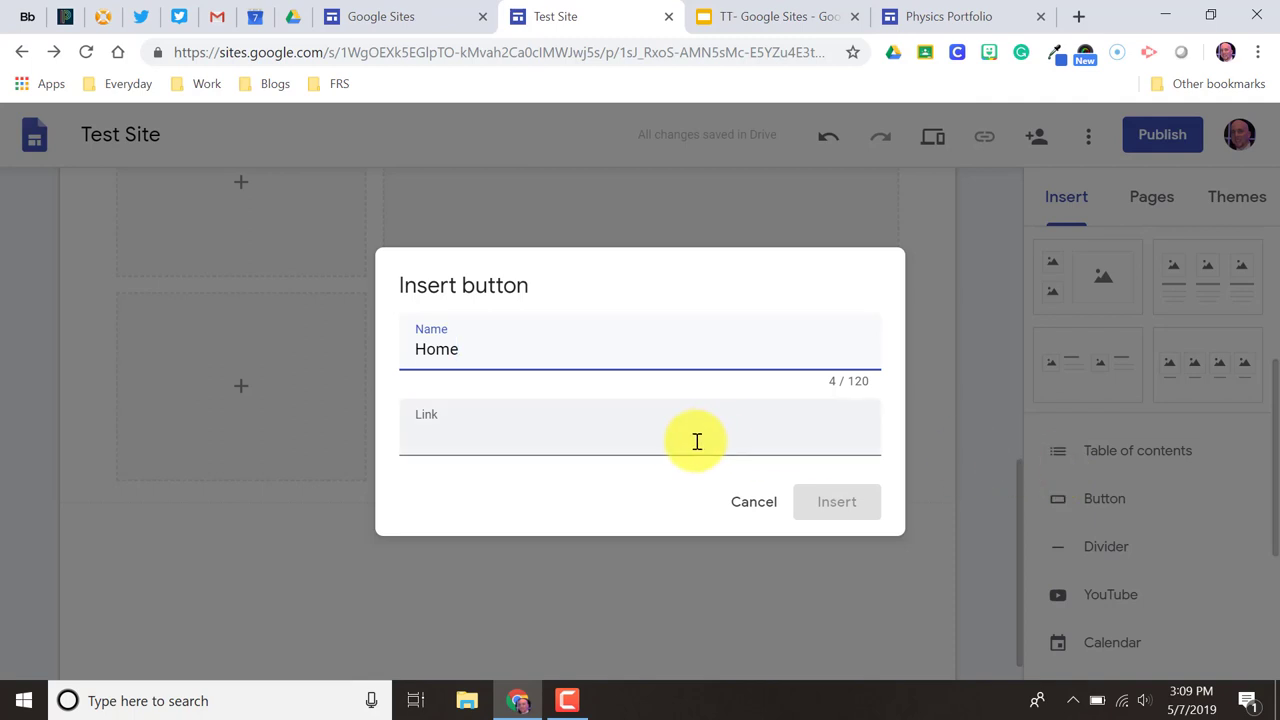
click(630, 439)
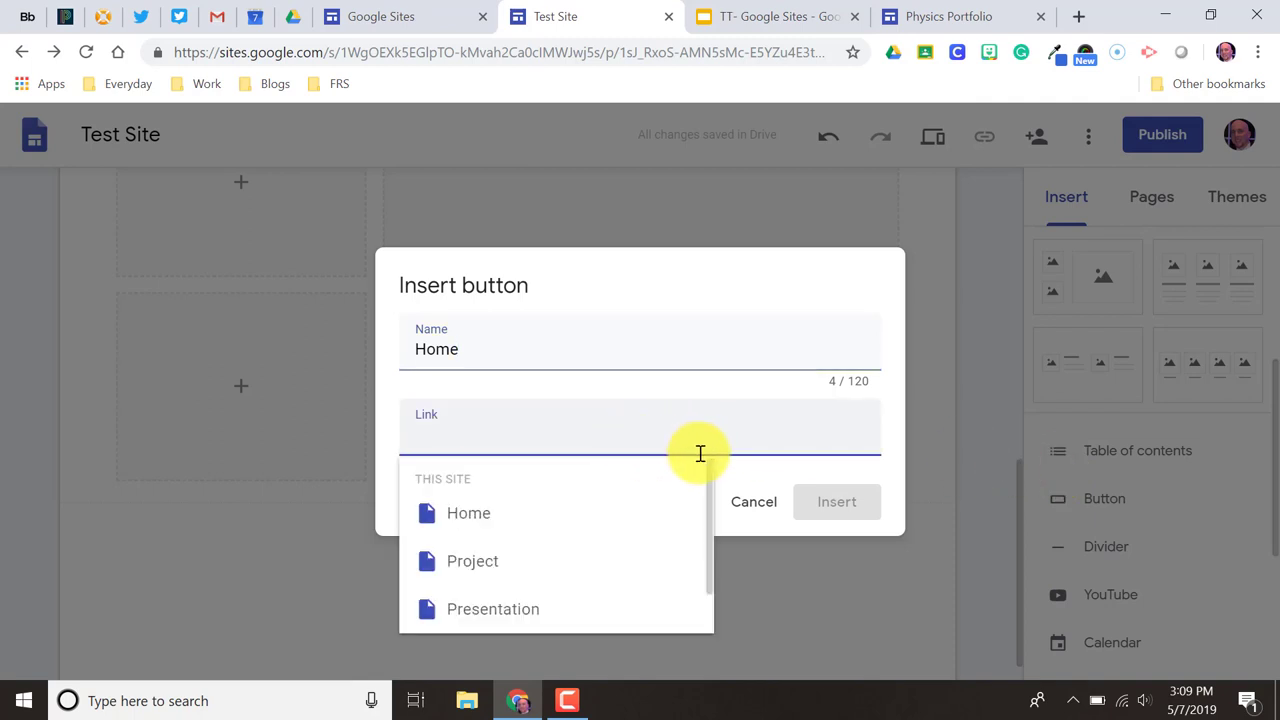
- Switch to the TT- Google Sites presentation in Google Slides, copy its web address and return to the Test Site editor
click(788, 16)
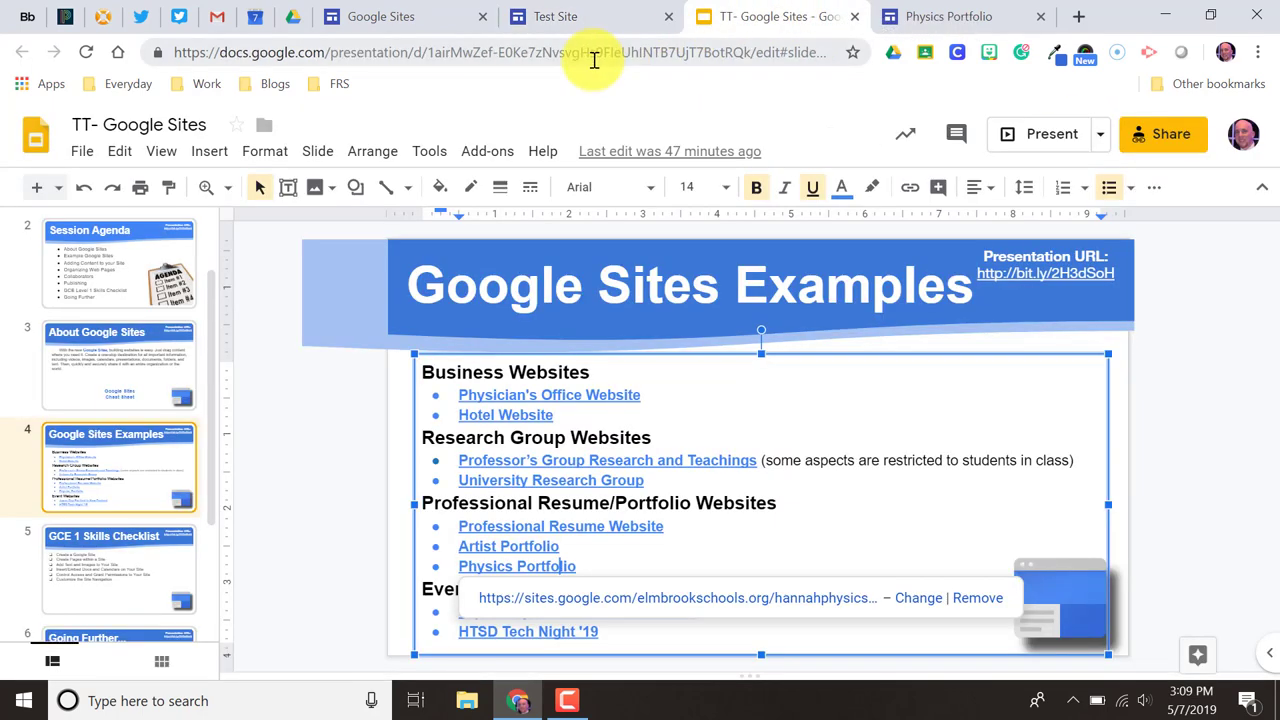
click(591, 55)
right_click(600, 60)
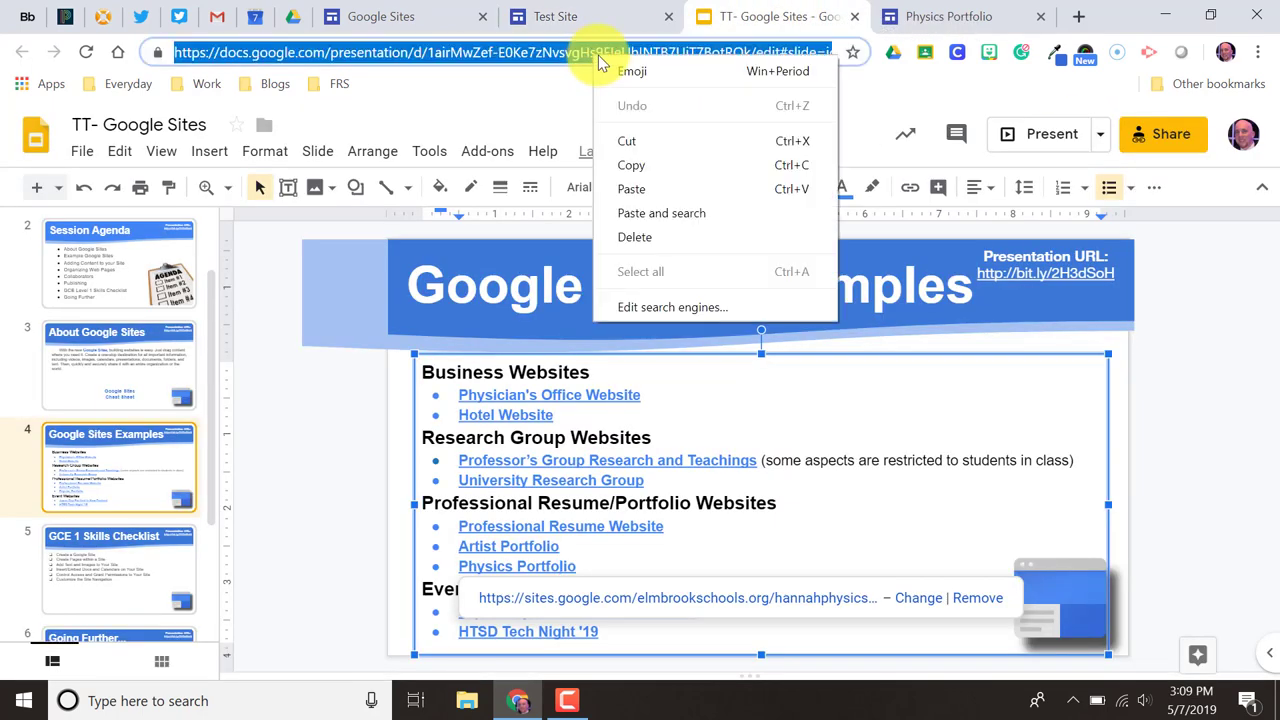
click(646, 176)
click(551, 17)
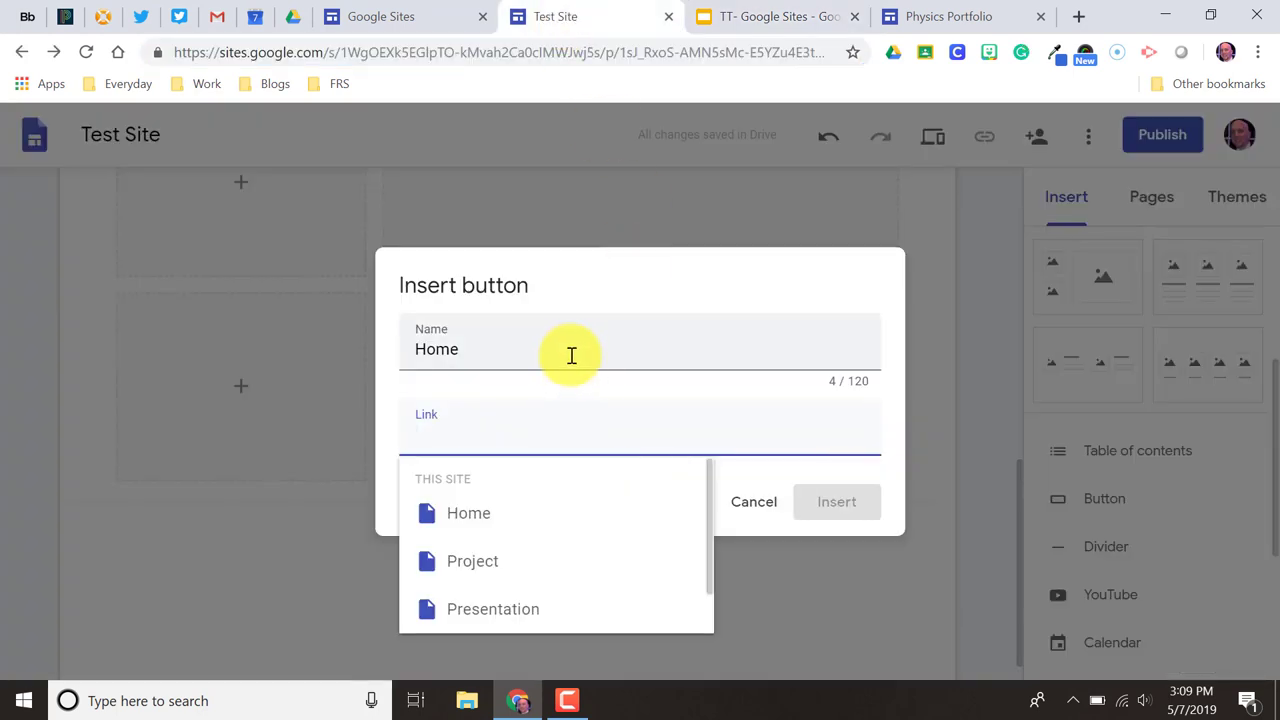
- Replace the new button's name with "TT - Sites Presentation"
drag(571, 355, 377, 336)
text(TT -)
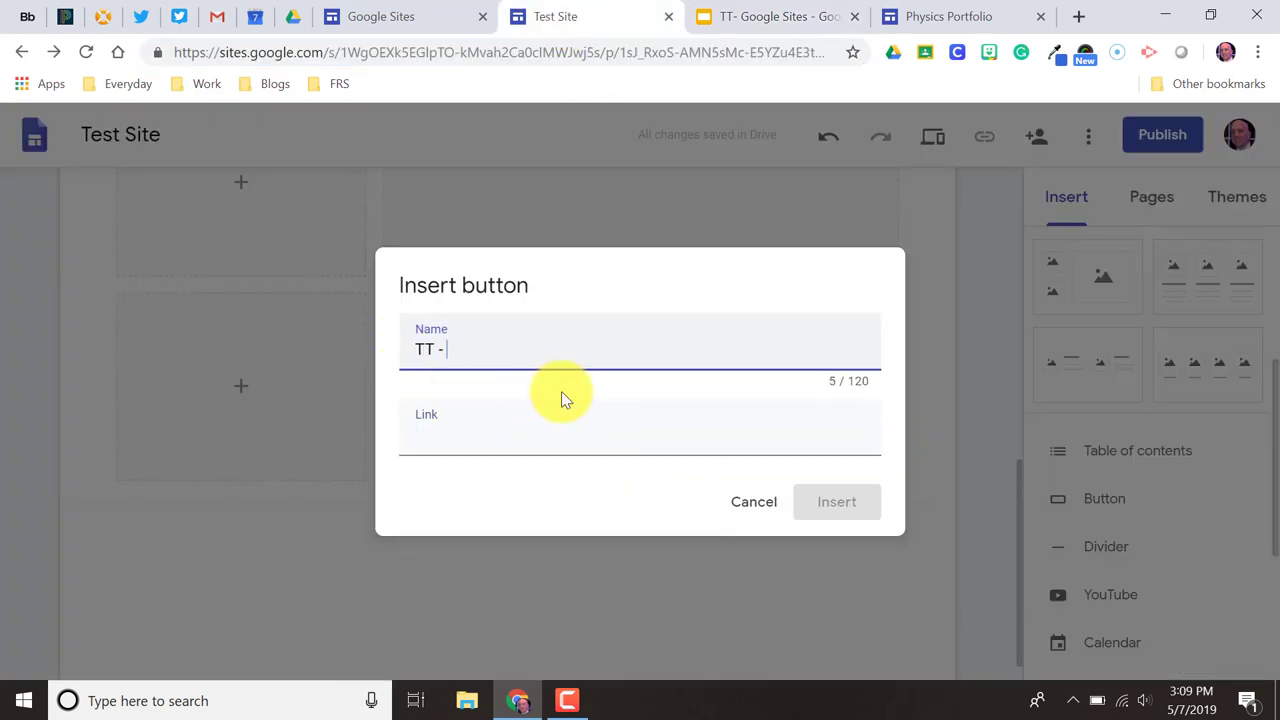
text( Sites Presentation)
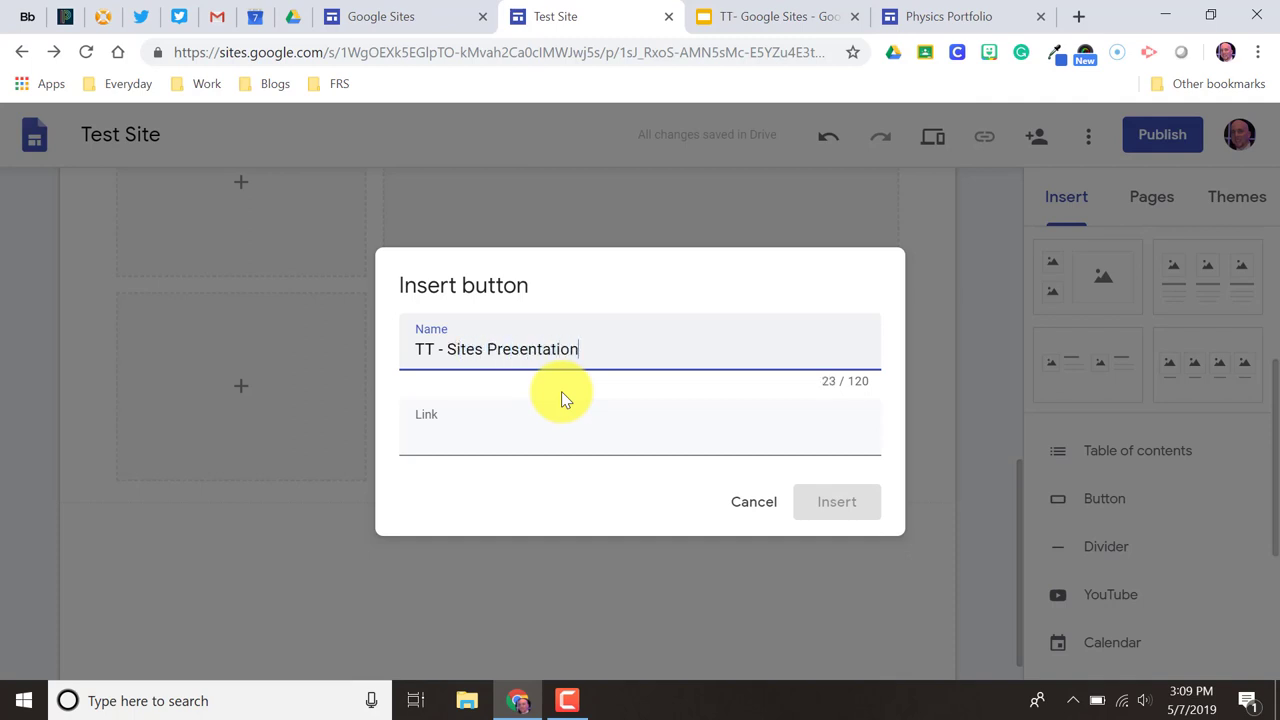
- Paste the copied presentation address as the button's link and insert the button on the Research page
click(520, 440)
right_click(521, 446)
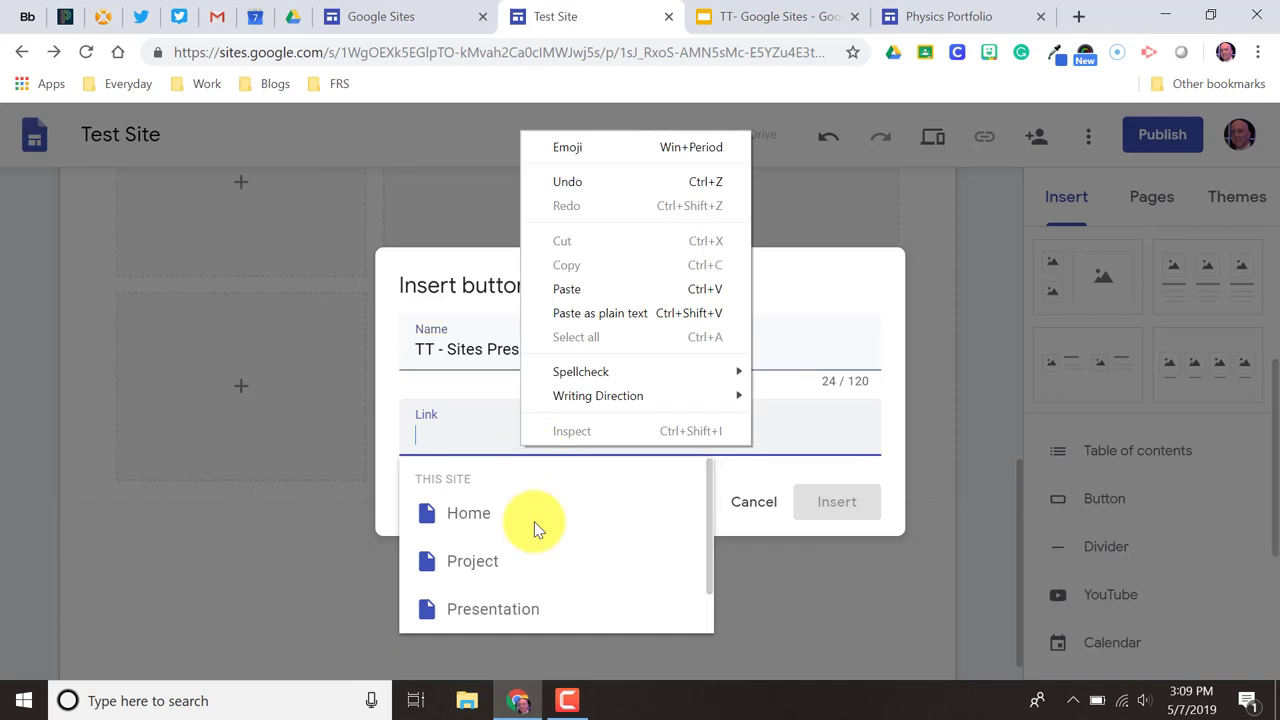
click(443, 440)
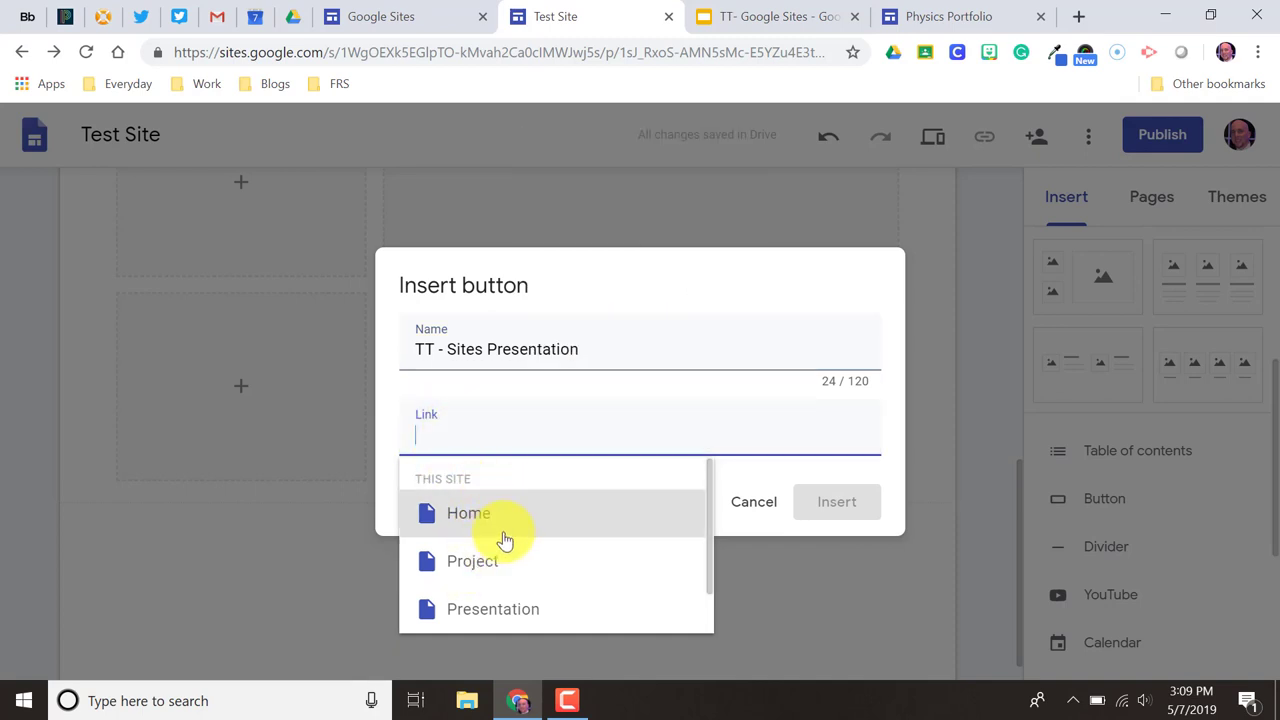
scroll(505, 545, down, 1)
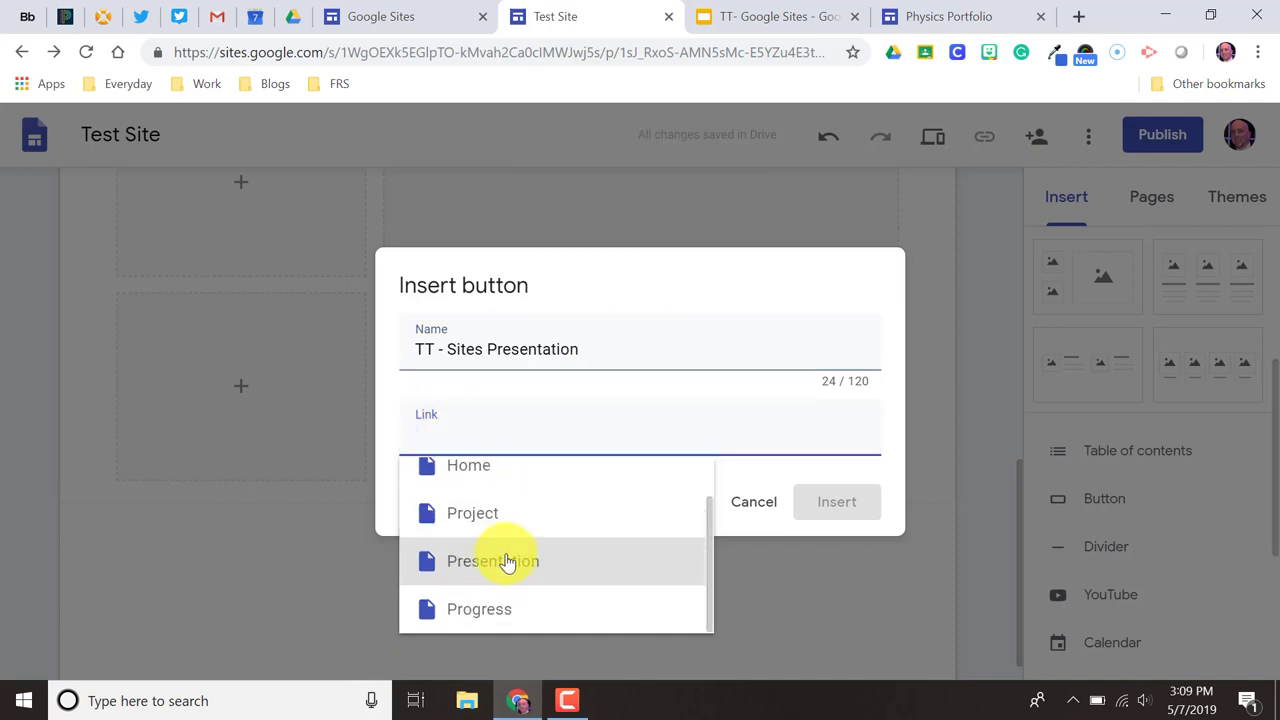
right_click(504, 436)
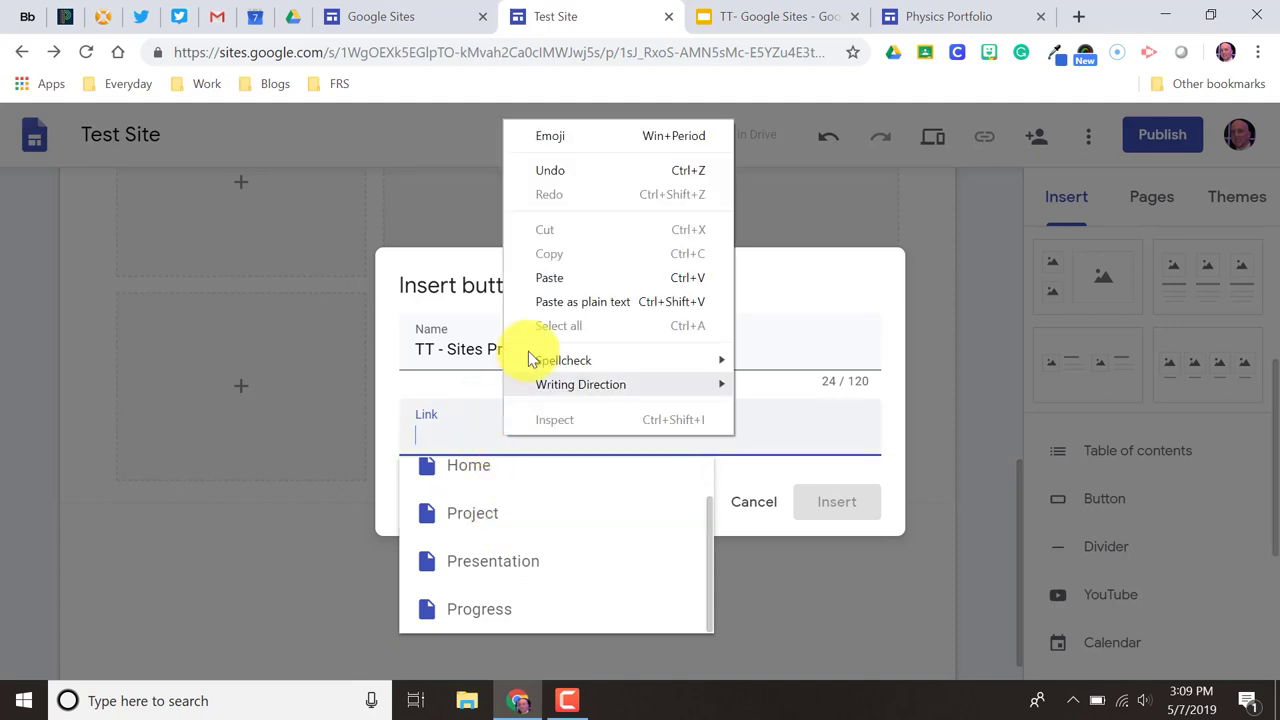
click(566, 280)
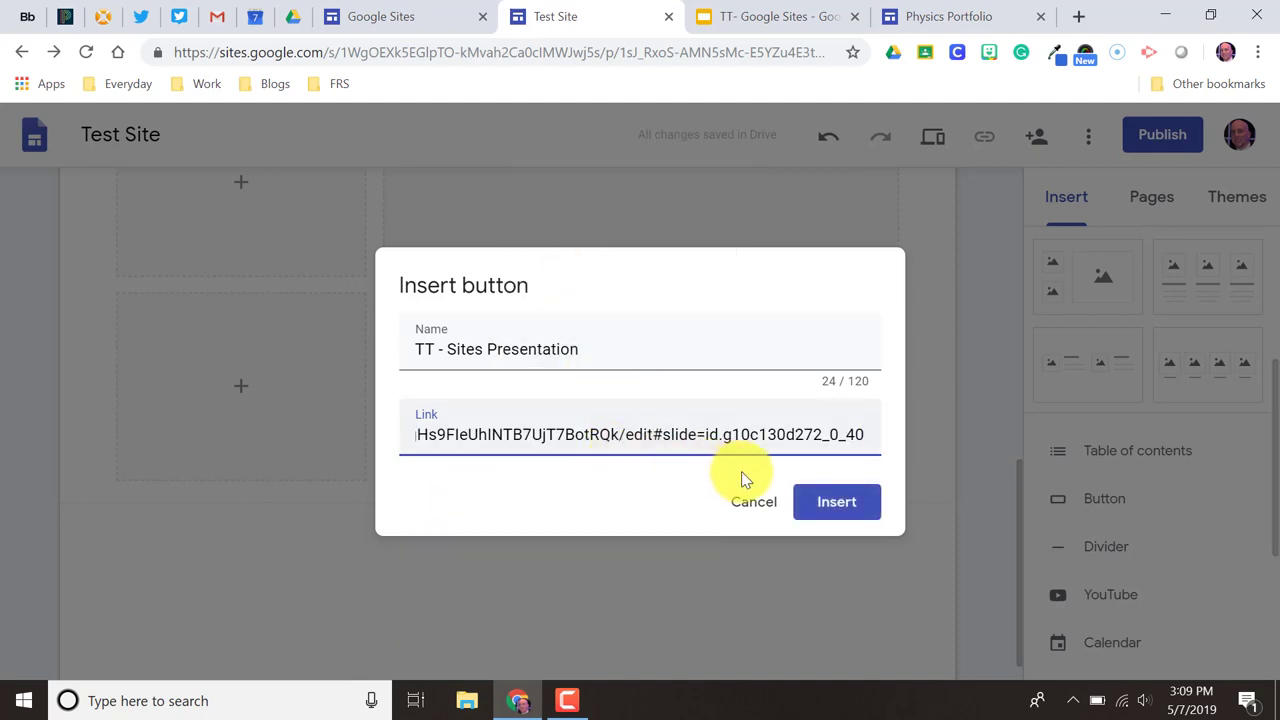
click(834, 508)
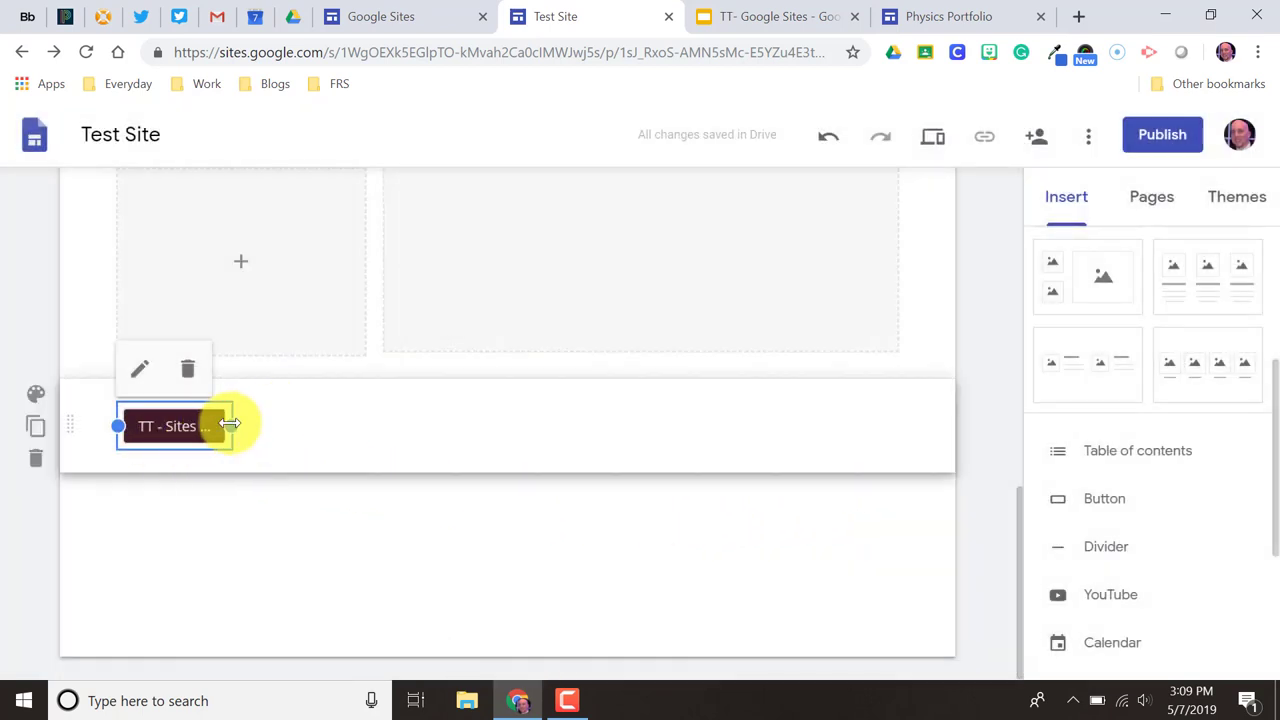
- Check the button's editable name and link without changing them, then widen the button to fit its full label
click(146, 372)
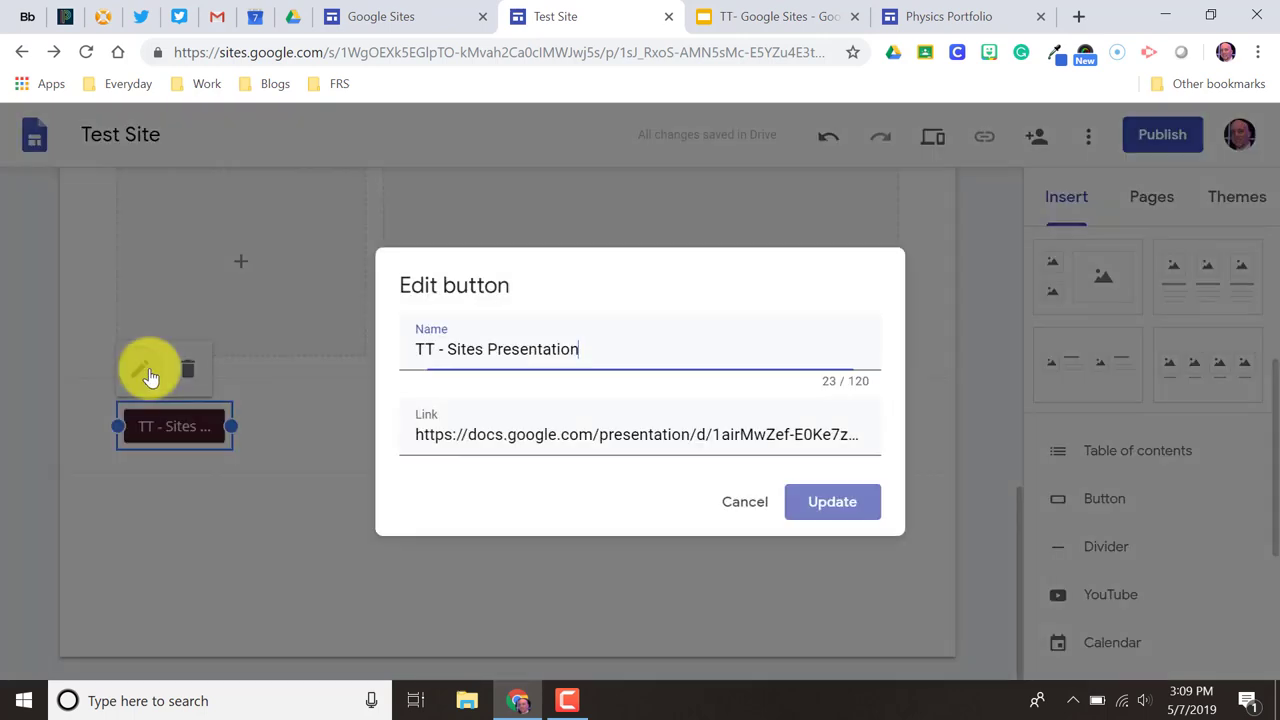
click(744, 505)
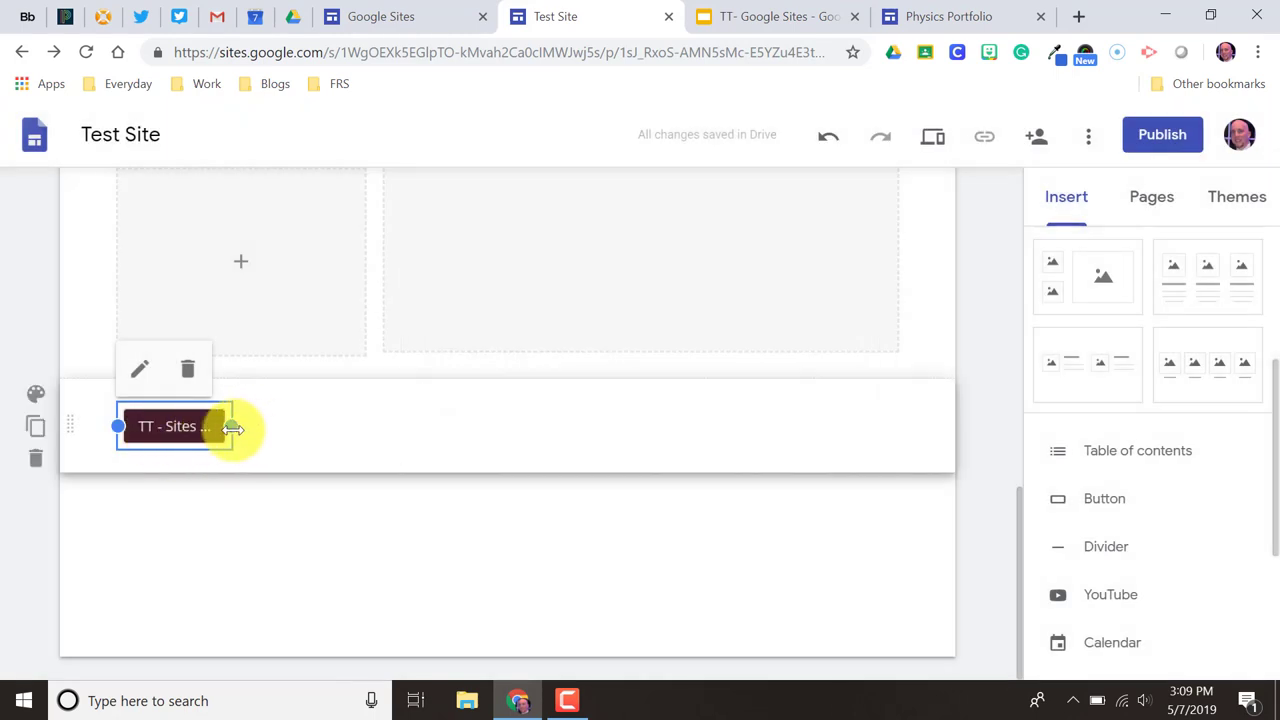
drag(233, 427, 541, 420)
scroll(1080, 522, down, 2)
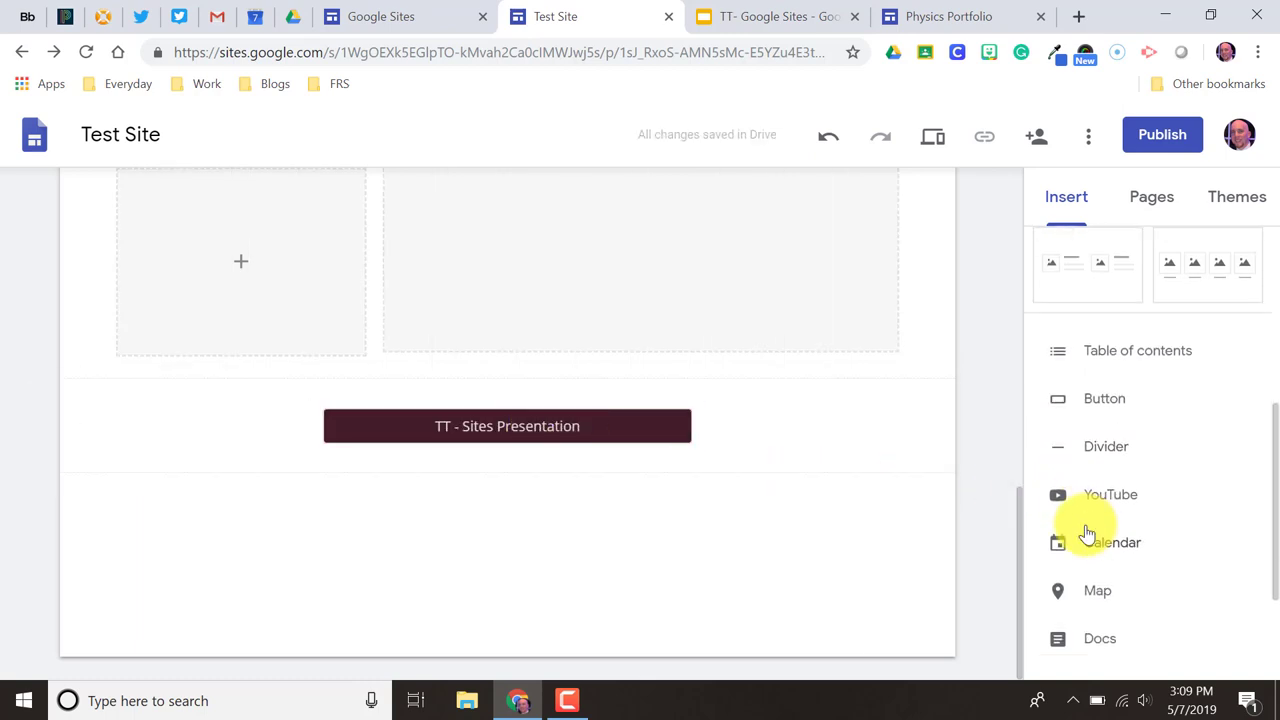
scroll(1100, 503, down, 1)
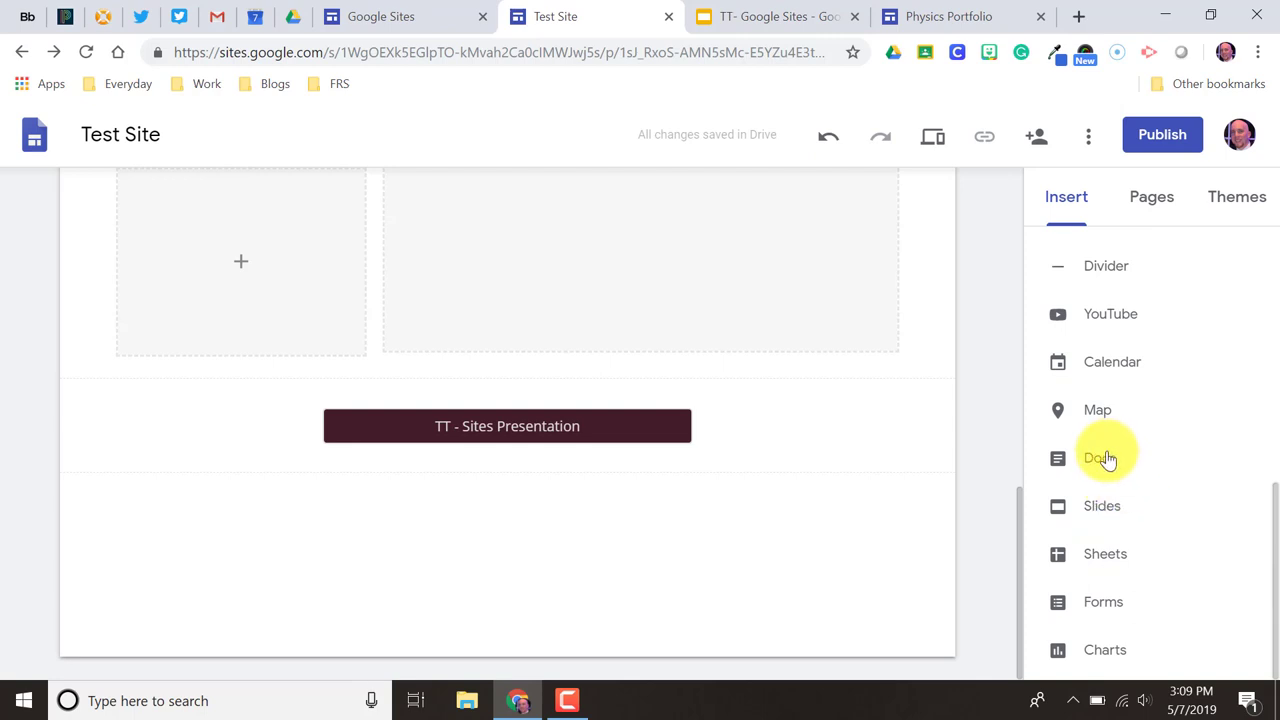
- Start publishing the site and try replacing the ending of its web address with 123
scroll(1103, 449, up, 6)
scroll(780, 417, up, 5)
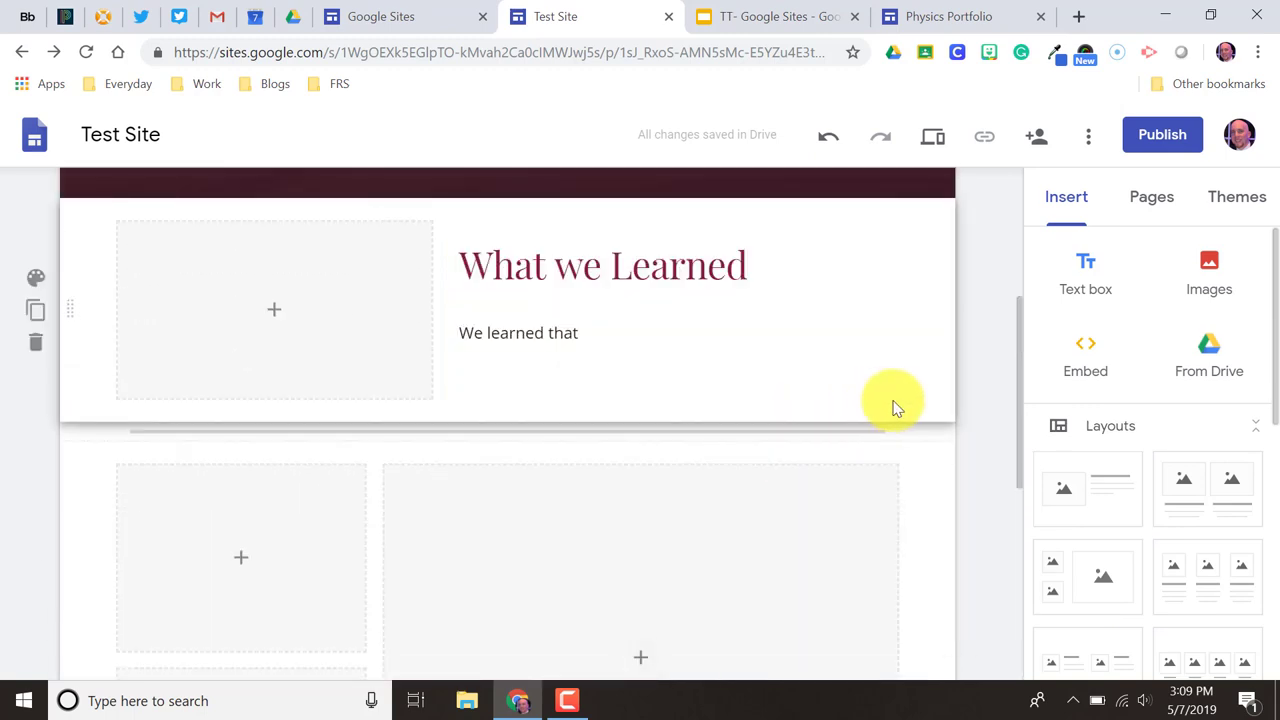
scroll(969, 355, up, 3)
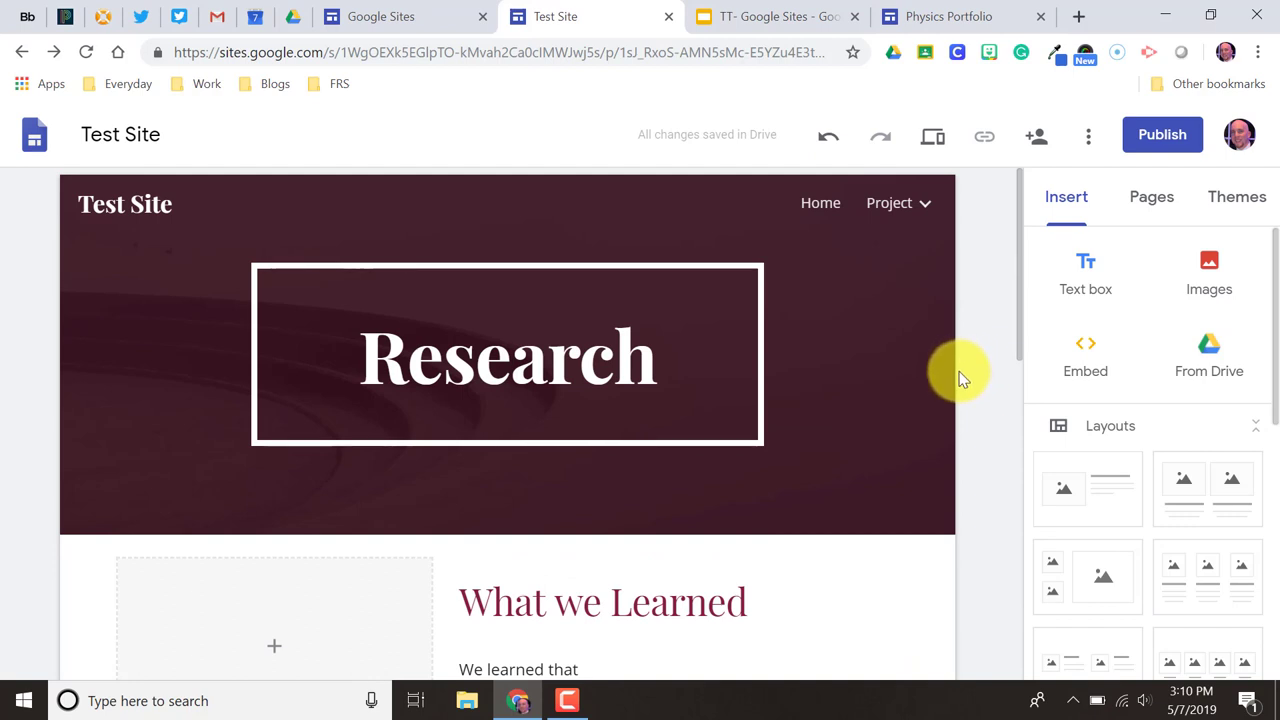
mouse_move(953, 369)
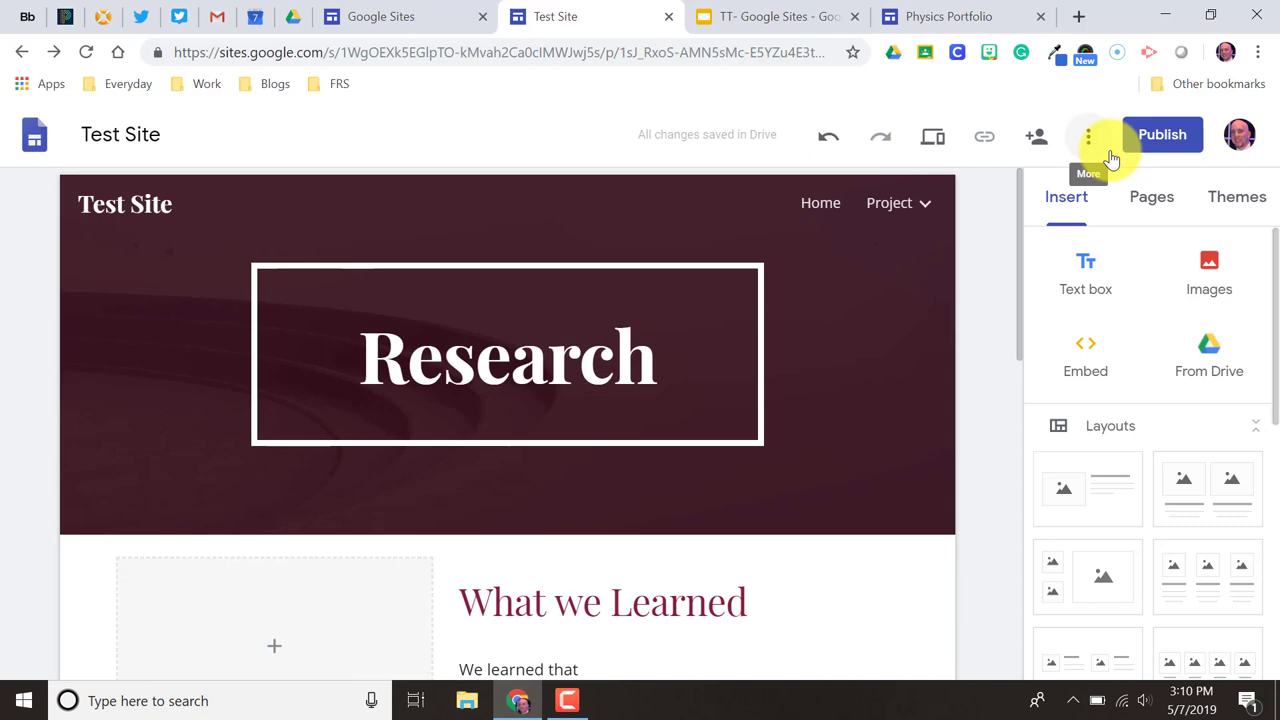
click(1170, 136)
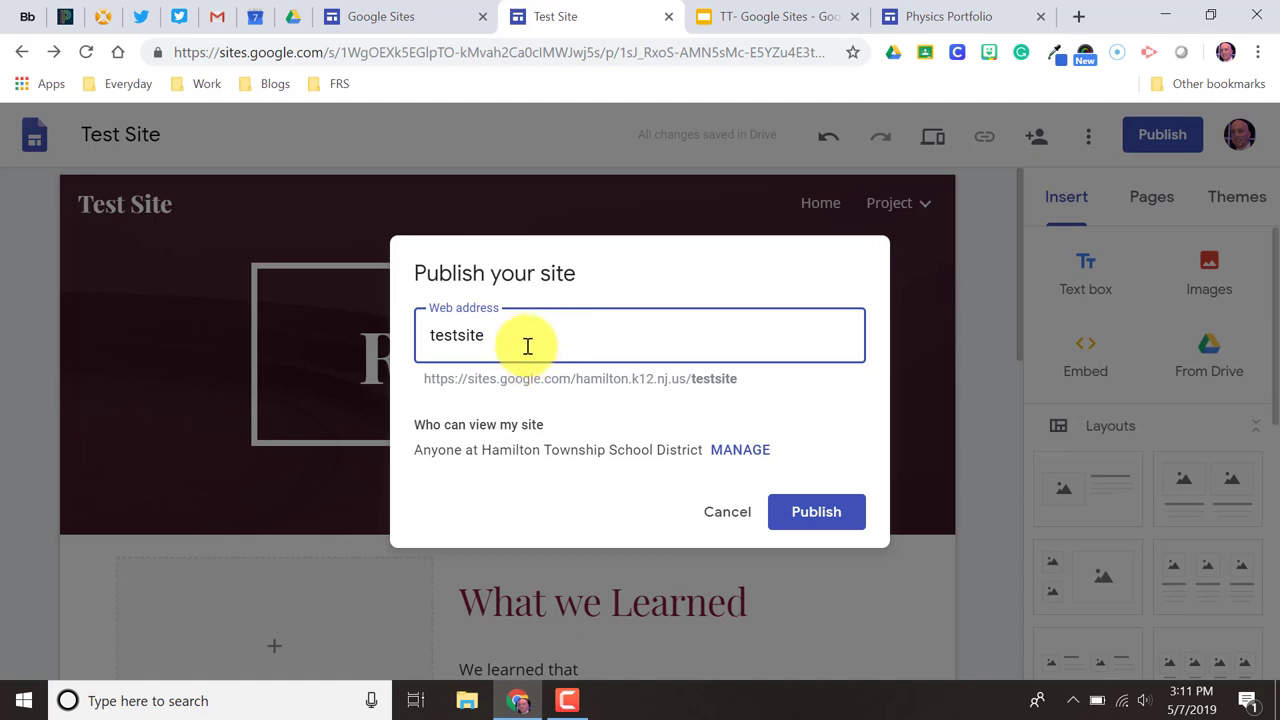
mouse_move(426, 380)
mouse_down()
mouse_move(515, 382)
mouse_move(409, 391)
mouse_move(434, 379)
mouse_up()
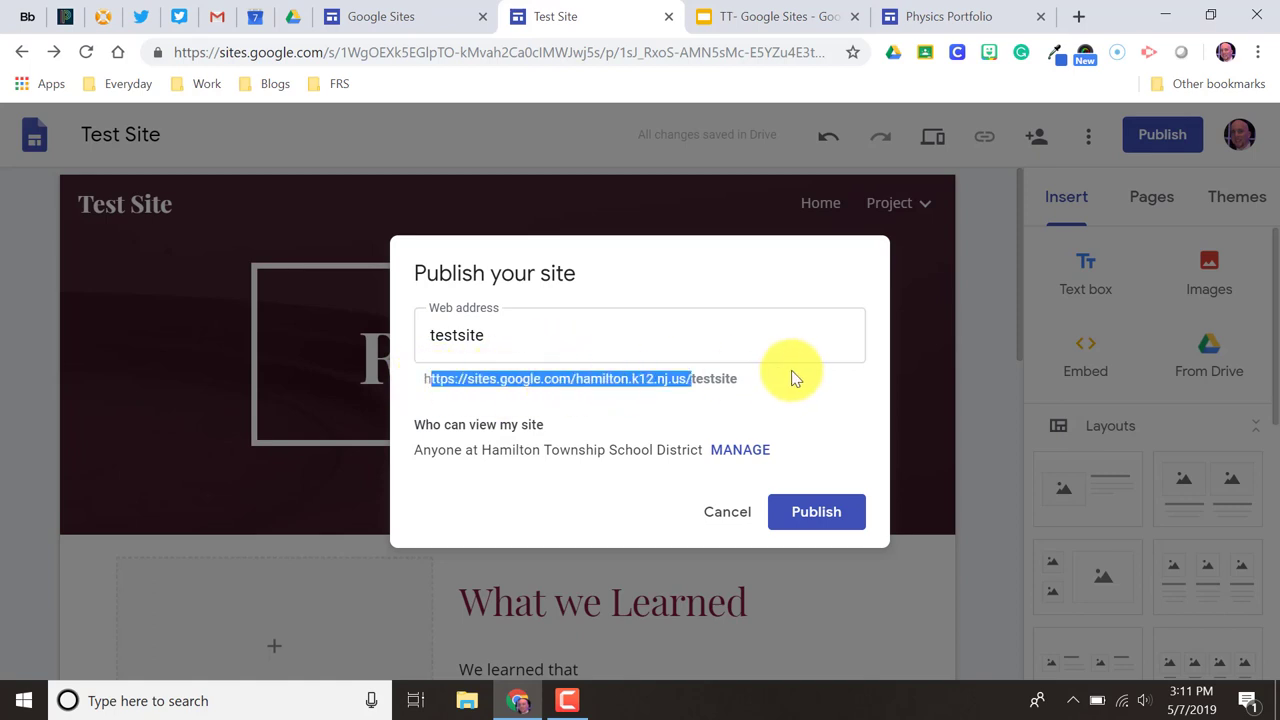
click(745, 381)
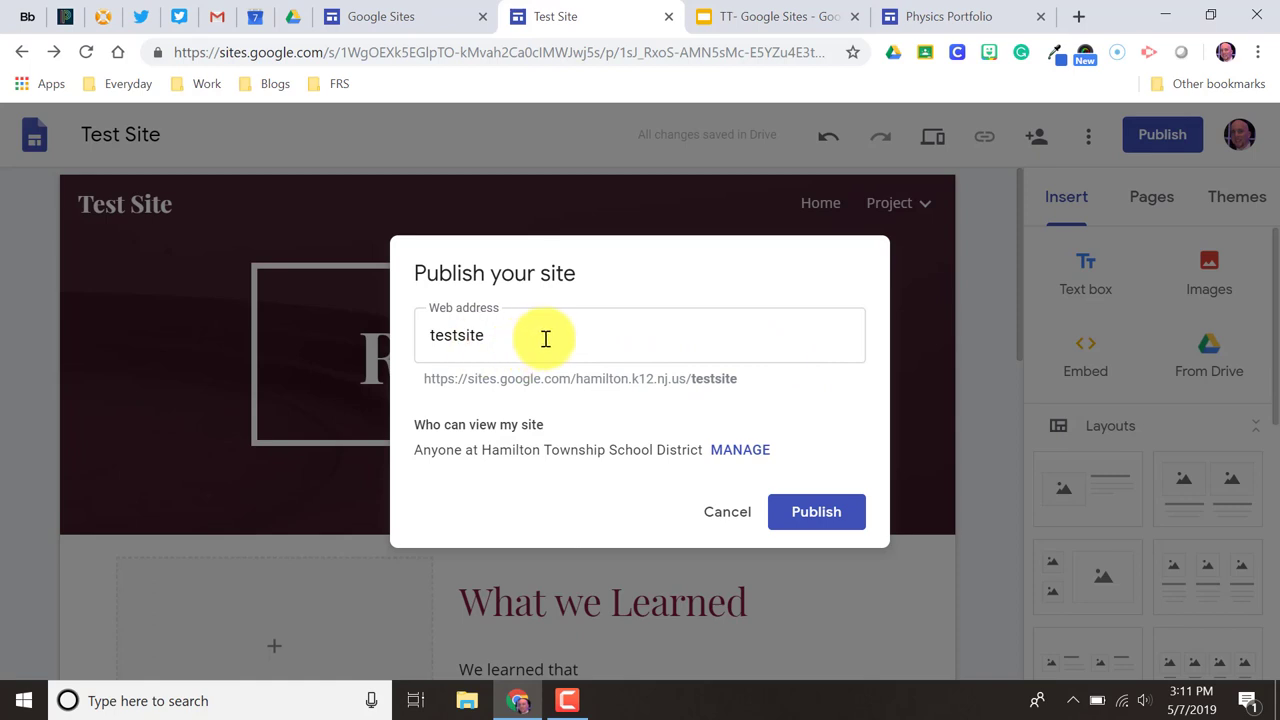
double_click(429, 334)
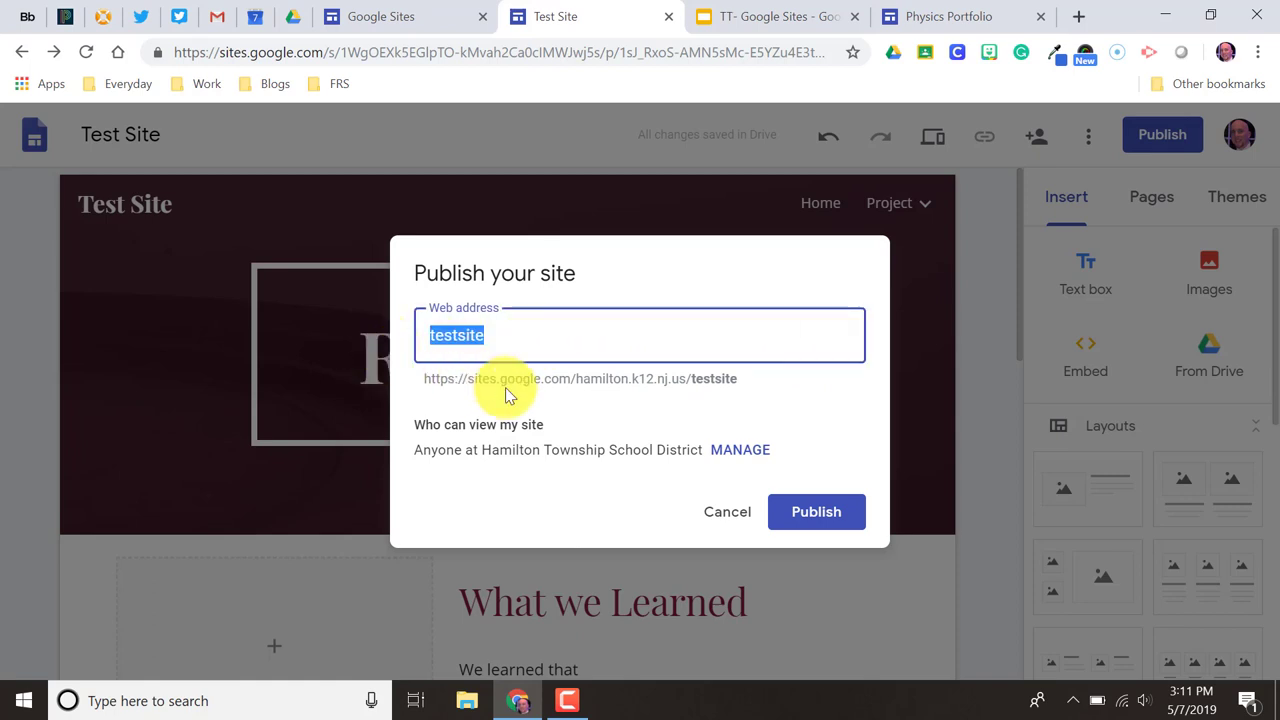
key(BackSpace)
text(123)
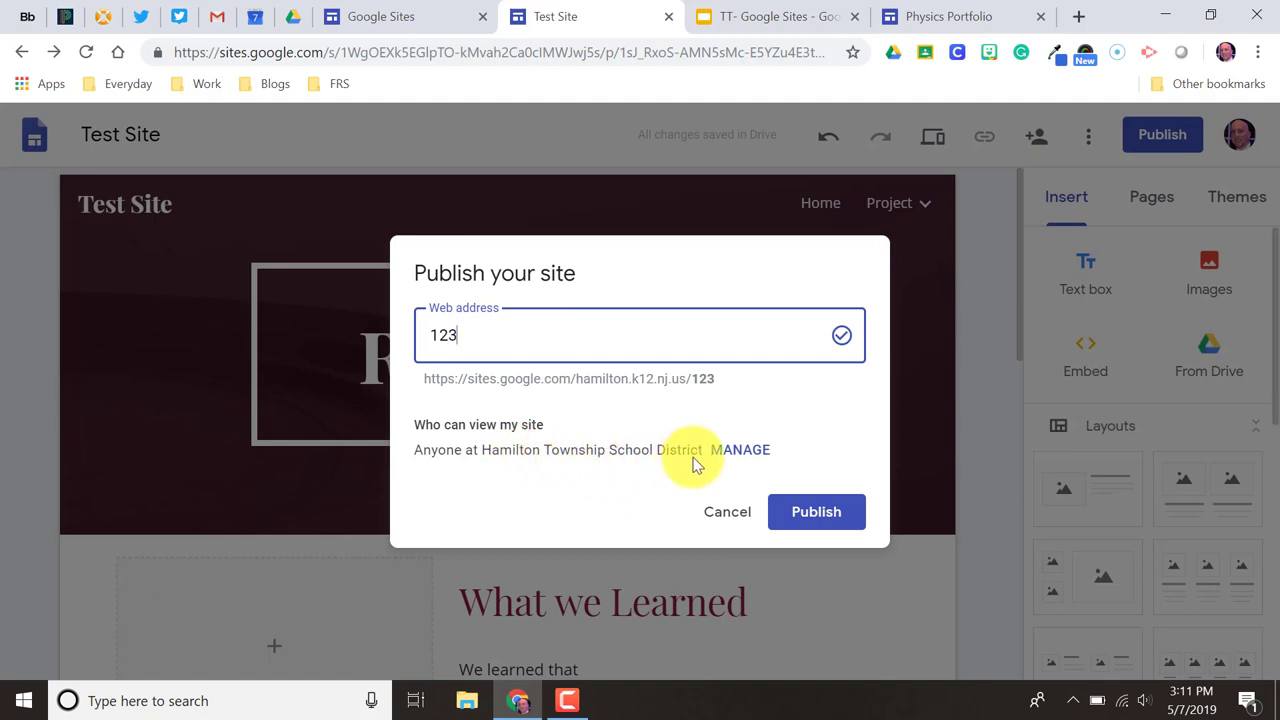
- Review the options for who can find and view the published site, then cancel both the settings change and the publishing
click(754, 455)
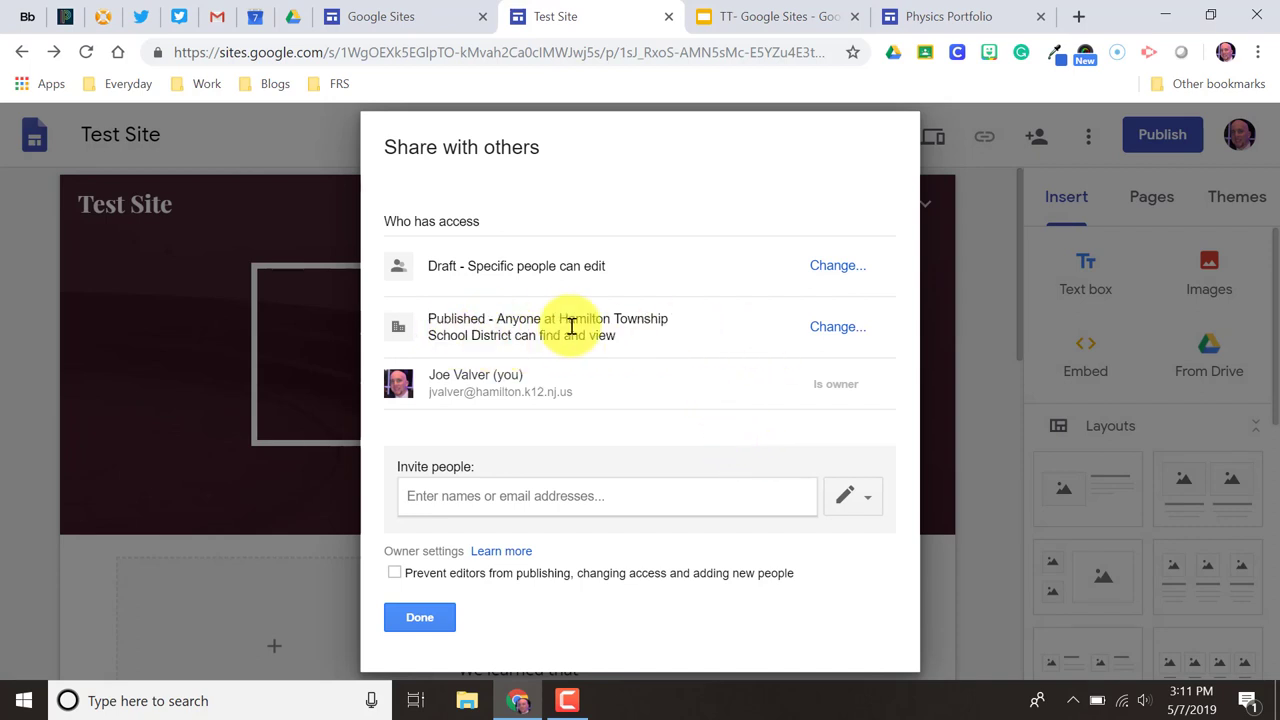
click(825, 327)
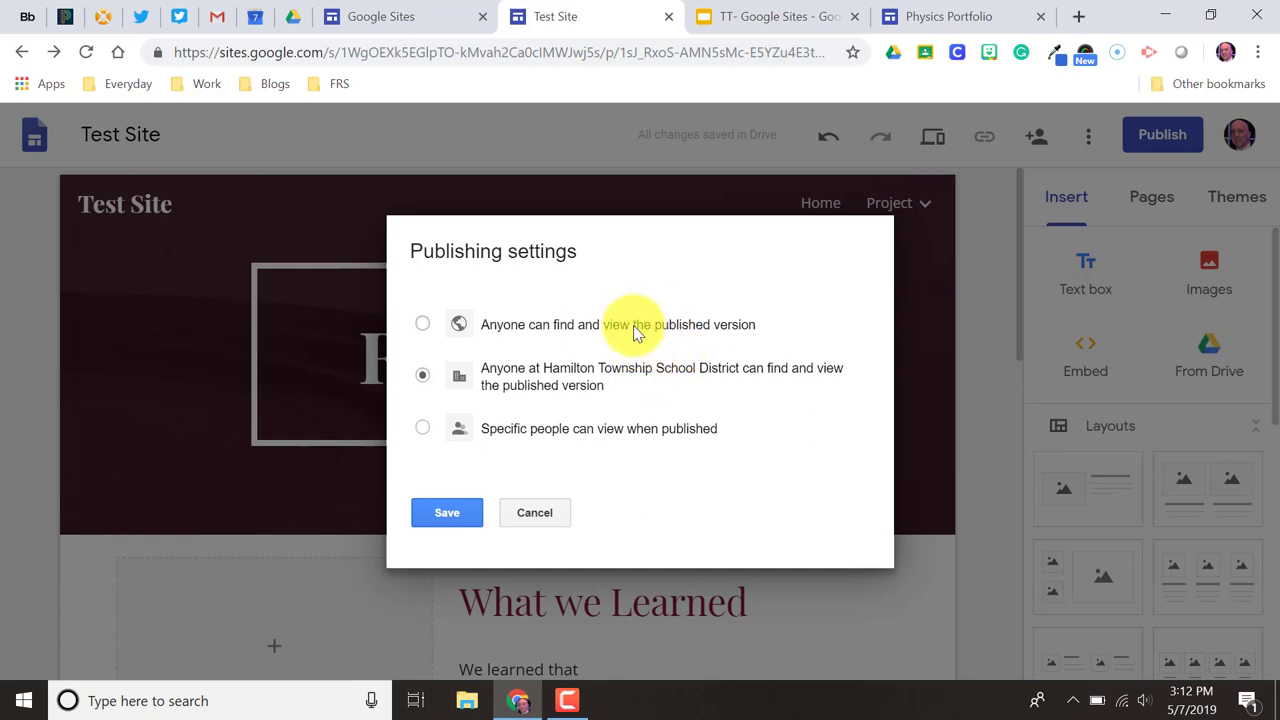
click(549, 515)
click(421, 610)
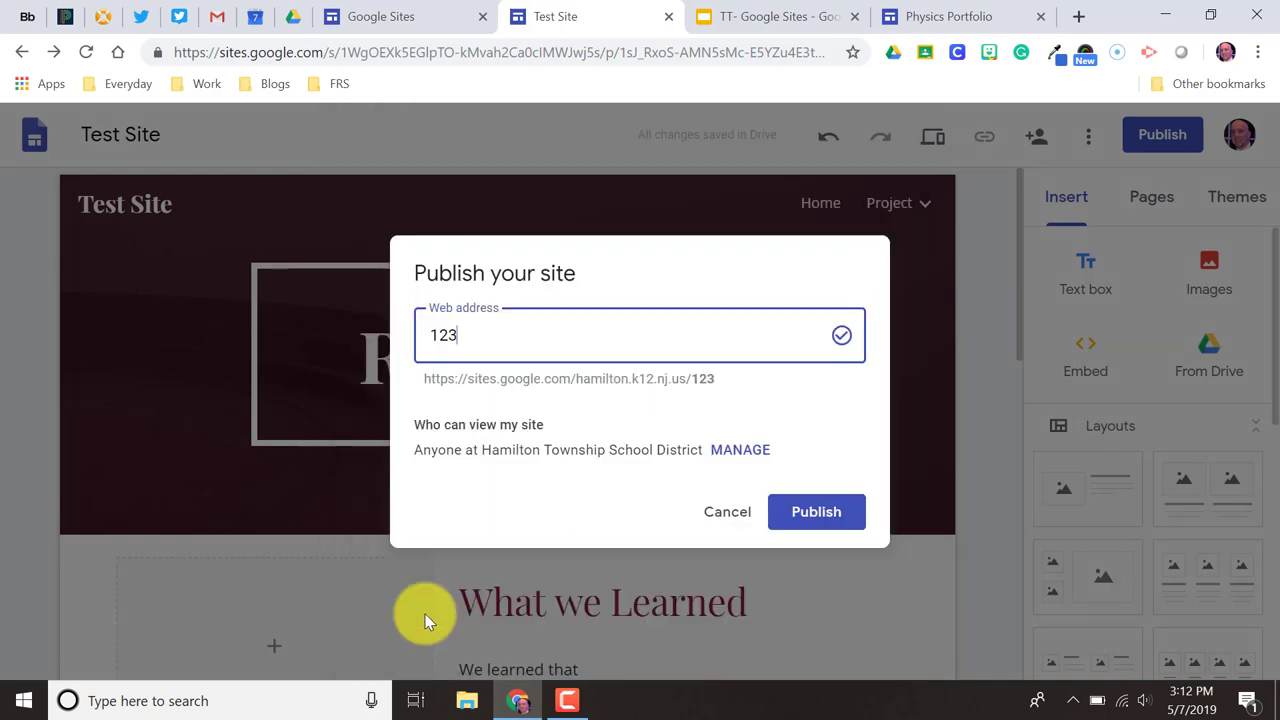
click(724, 512)
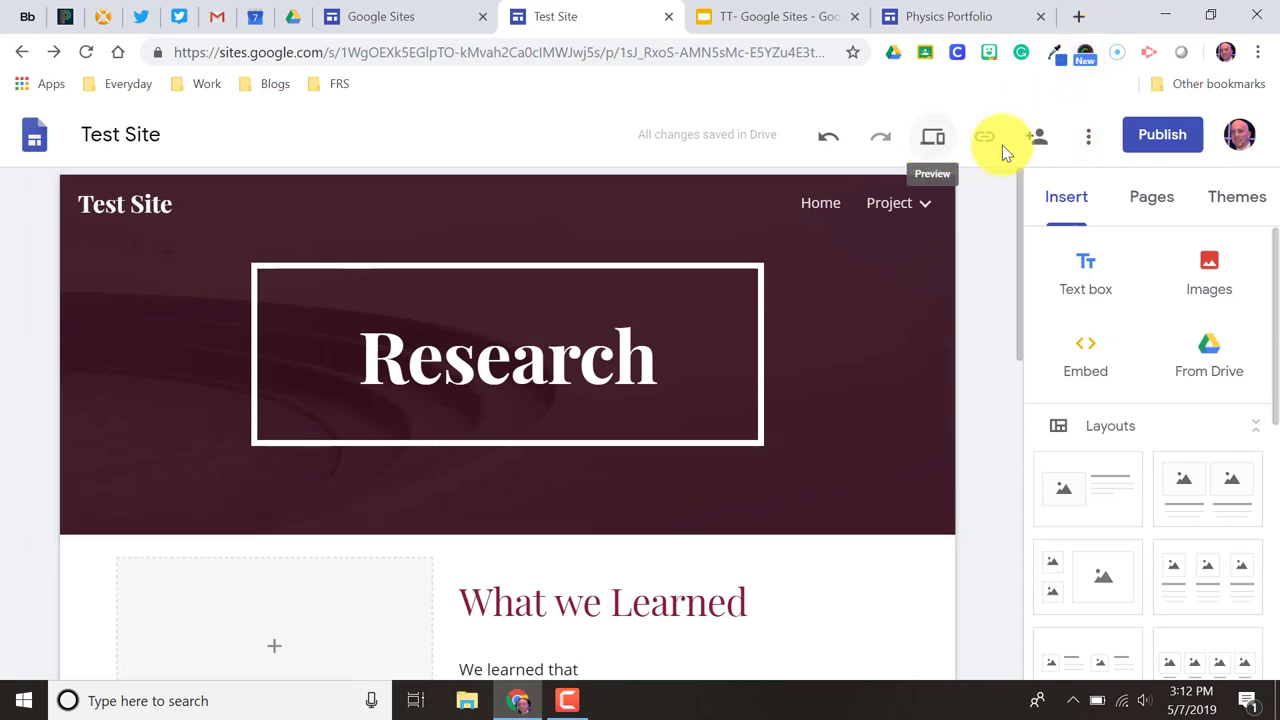
- Preview the site at large-screen size and look through its Research and Home pages
click(934, 140)
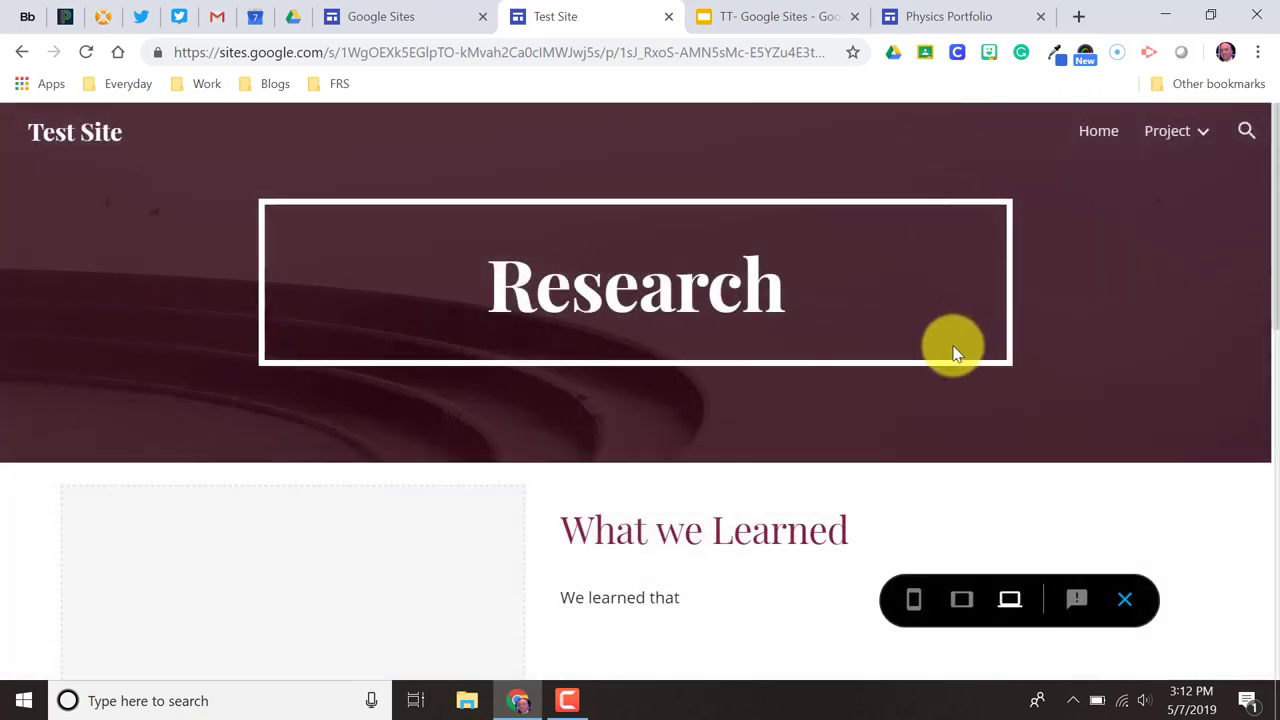
scroll(609, 400, down, 4)
scroll(634, 406, up, 4)
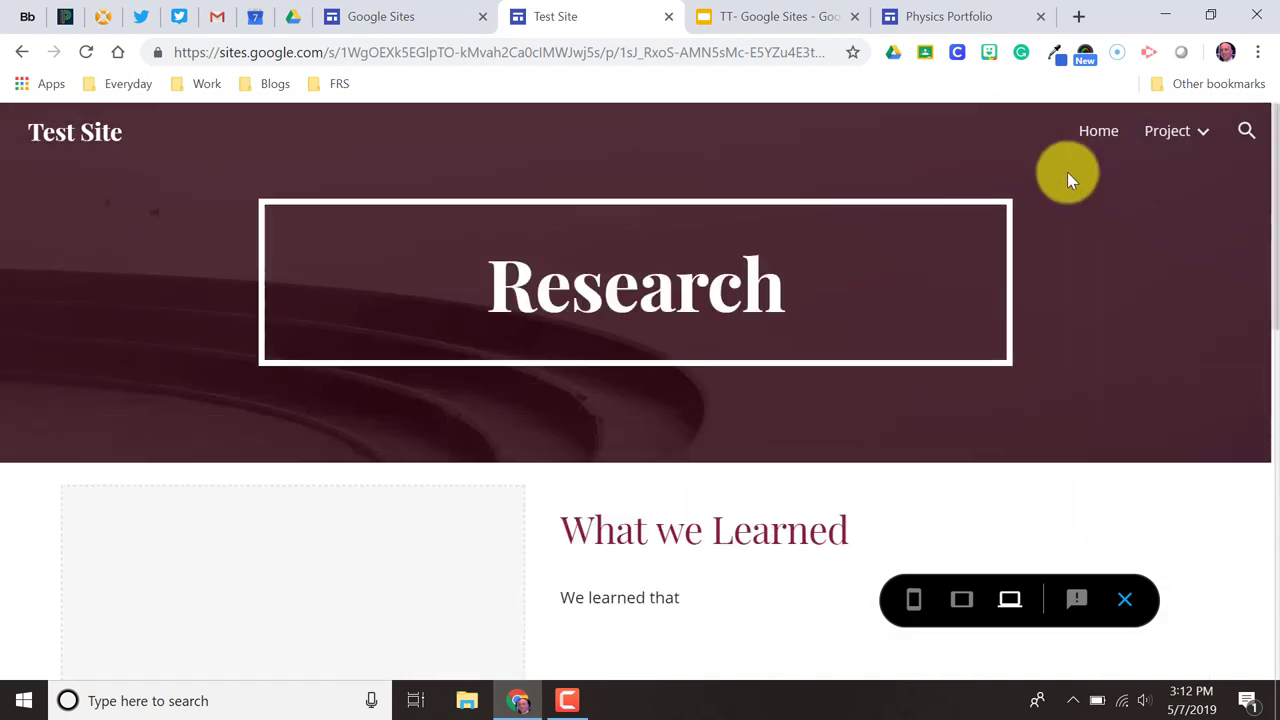
click(1099, 131)
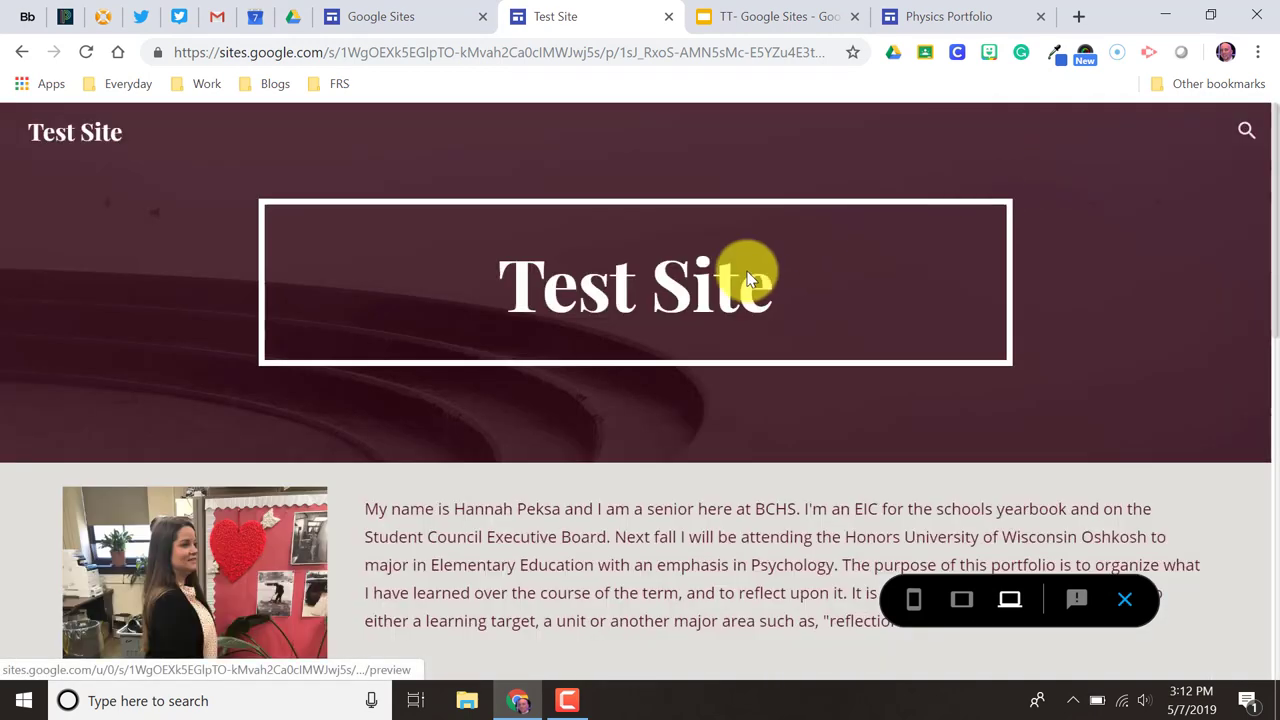
scroll(657, 309, down, 3)
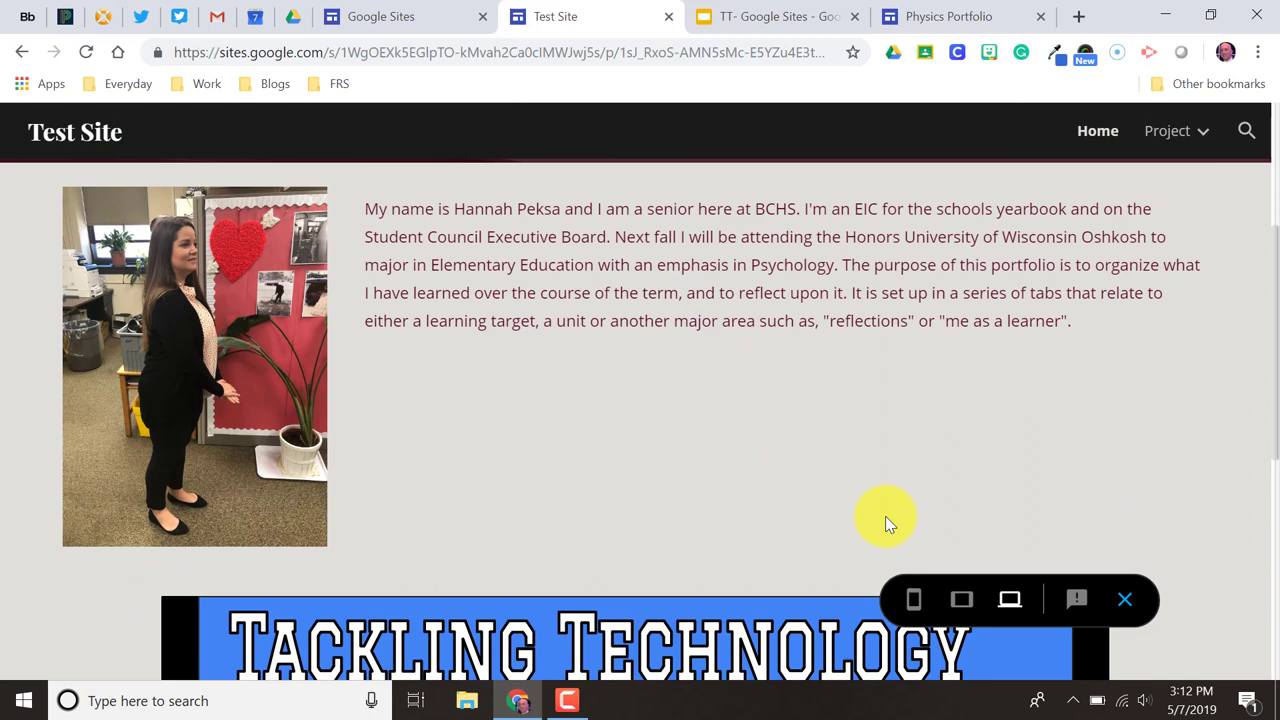
- Examine the Home page preview at phone and tablet sizes, then exit the preview
click(913, 599)
scroll(510, 343, up, 3)
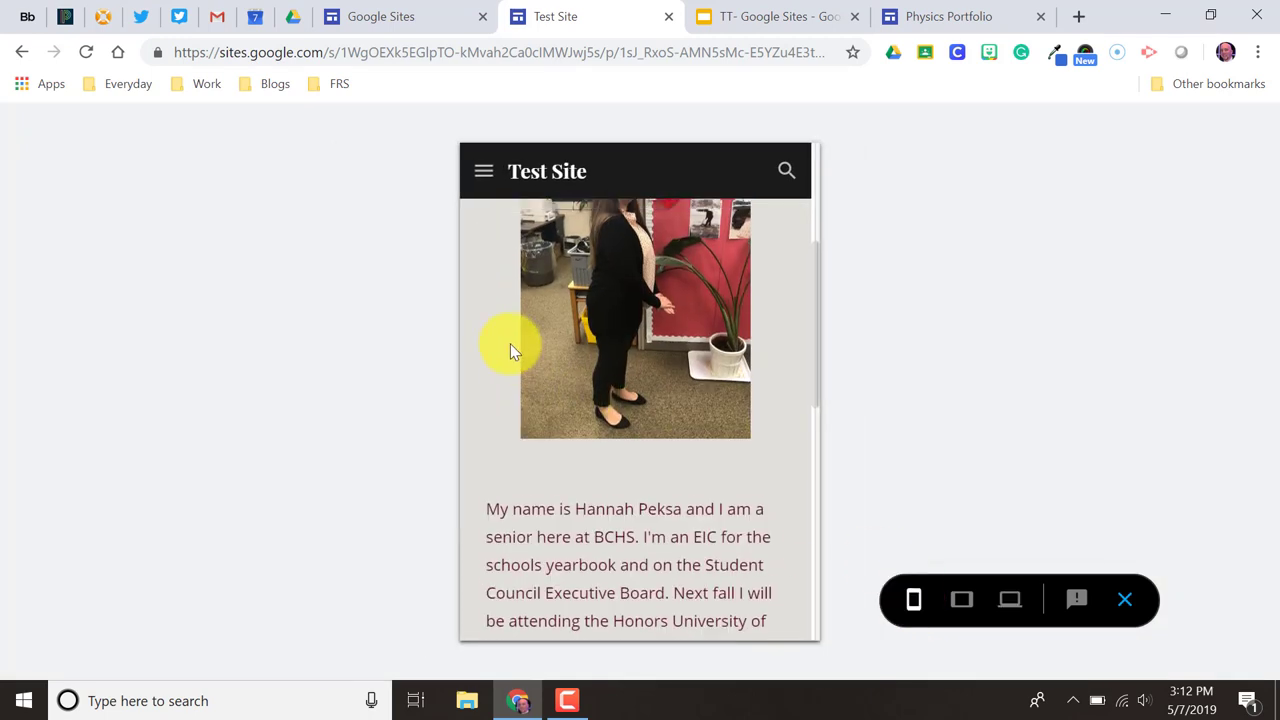
scroll(658, 422, down, 3)
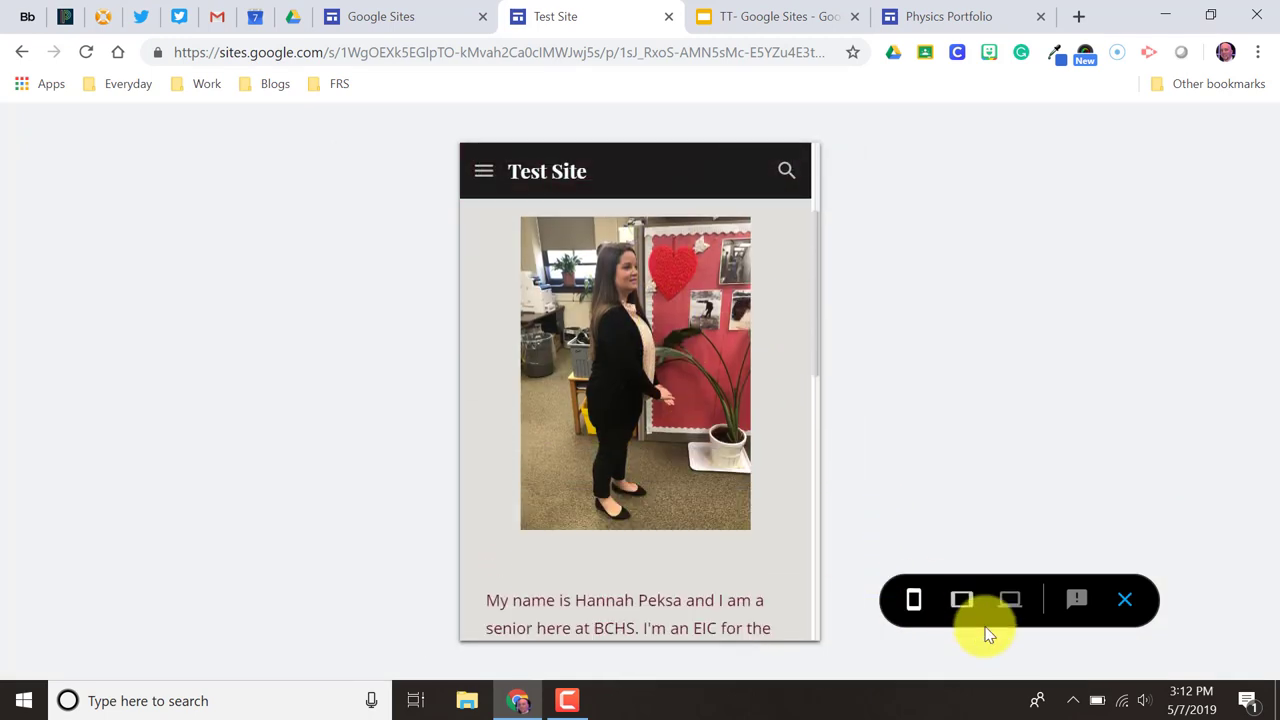
click(961, 599)
scroll(666, 337, down, 2)
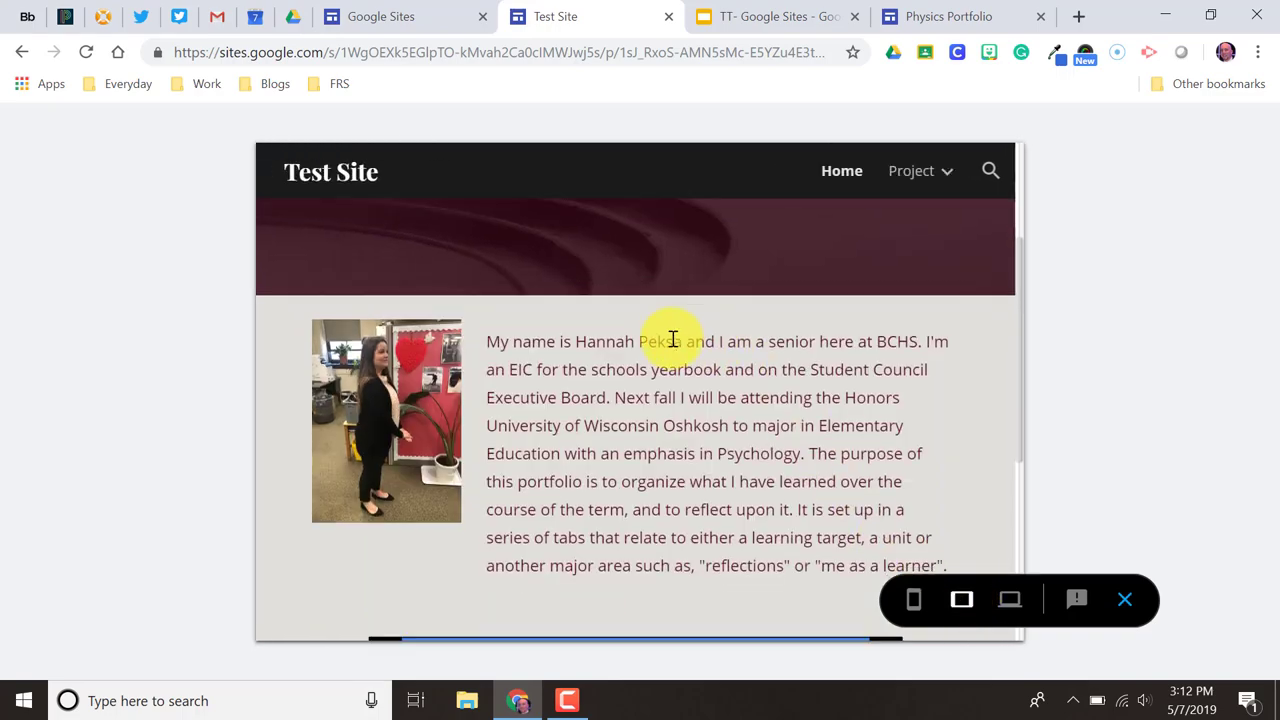
scroll(686, 349, up, 3)
scroll(700, 370, down, 6)
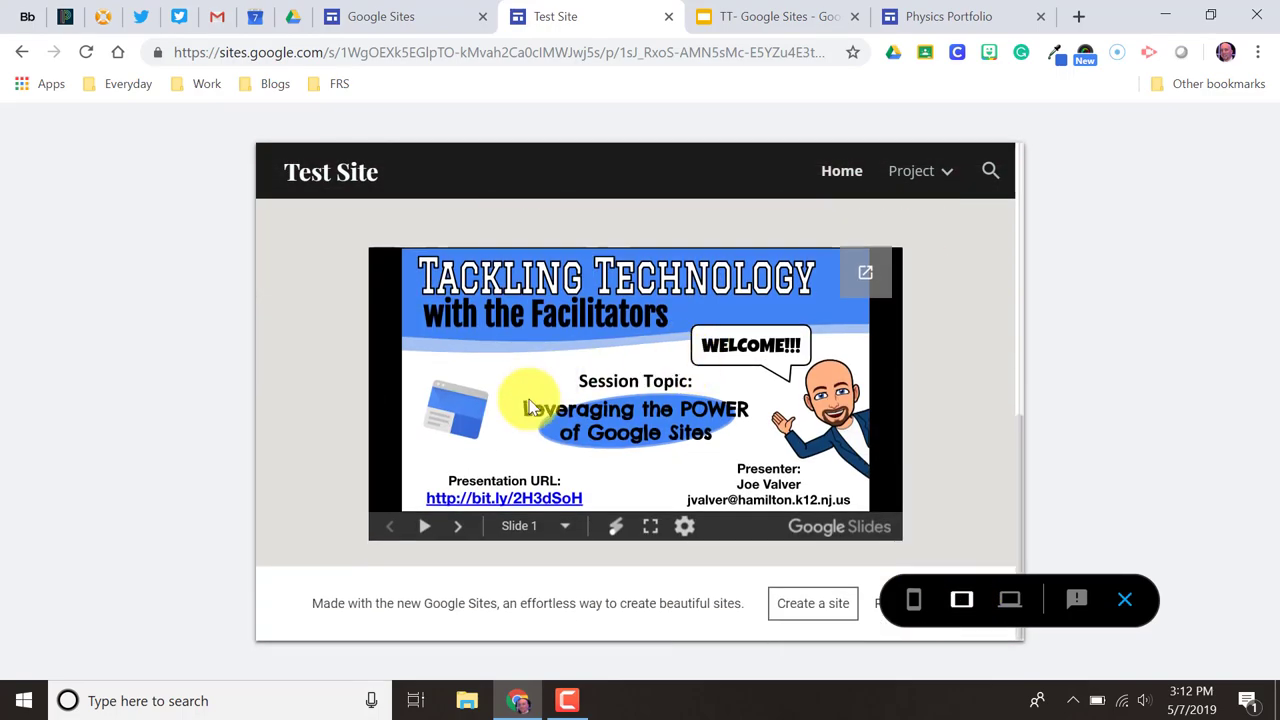
scroll(656, 409, up, 6)
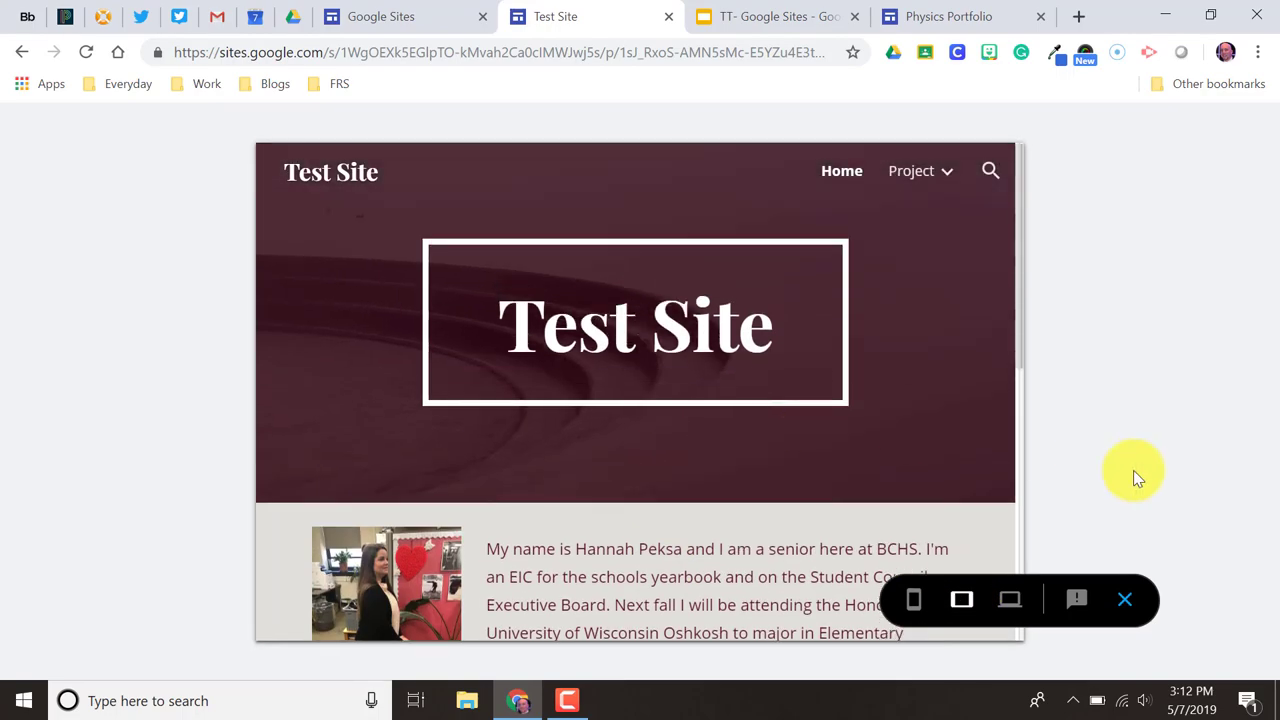
click(1126, 601)
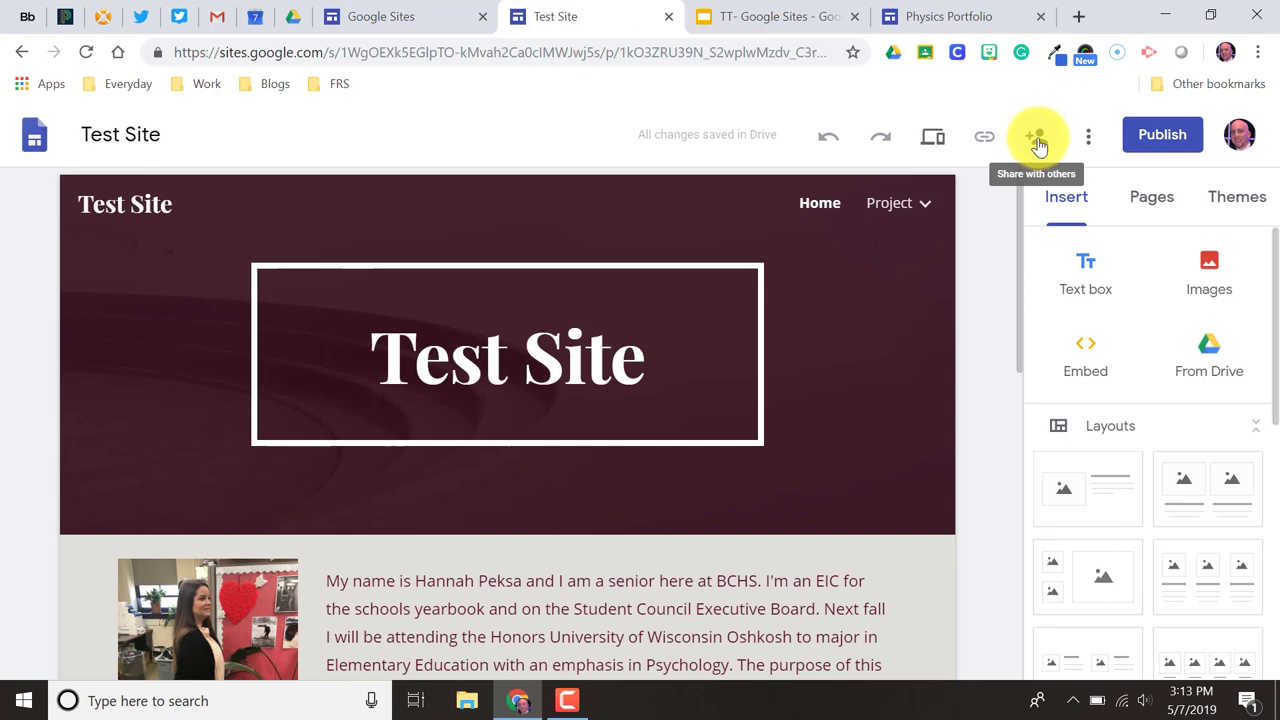
- Try adding a colleague as a collaborator, check the available permission levels, and discard the invitation without sending it
click(1036, 140)
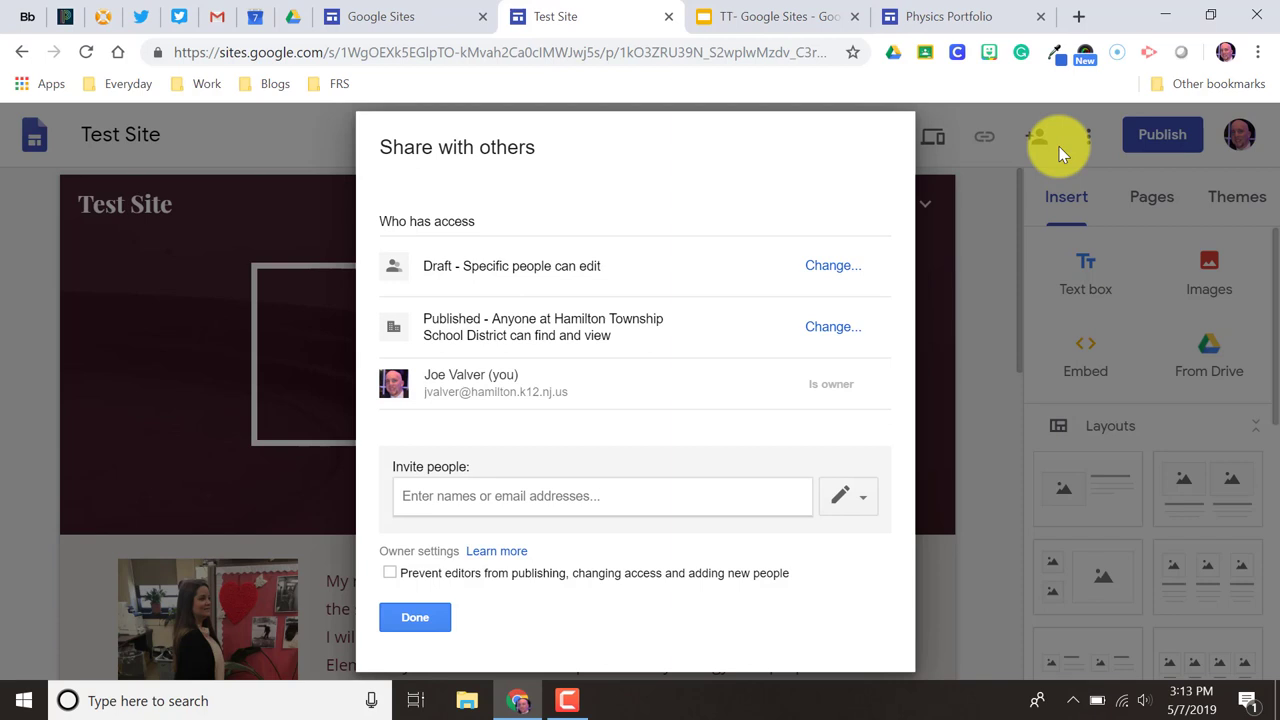
click(530, 492)
text(cf)
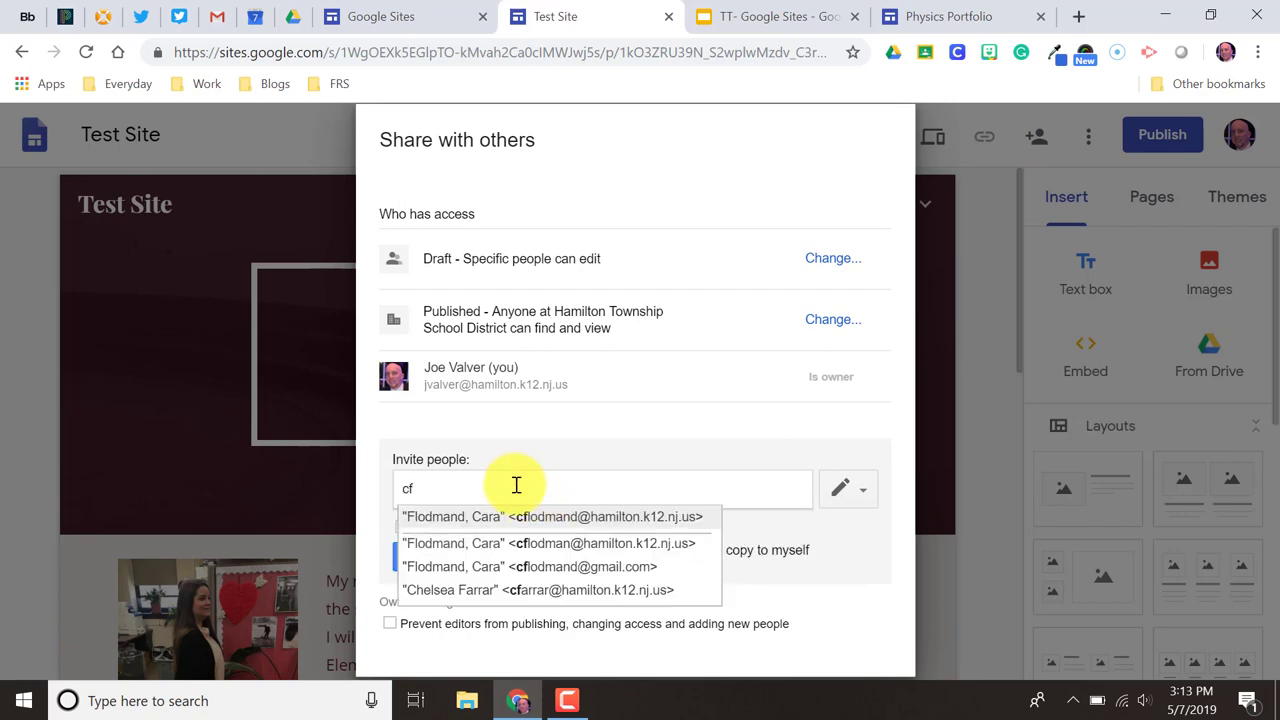
click(550, 518)
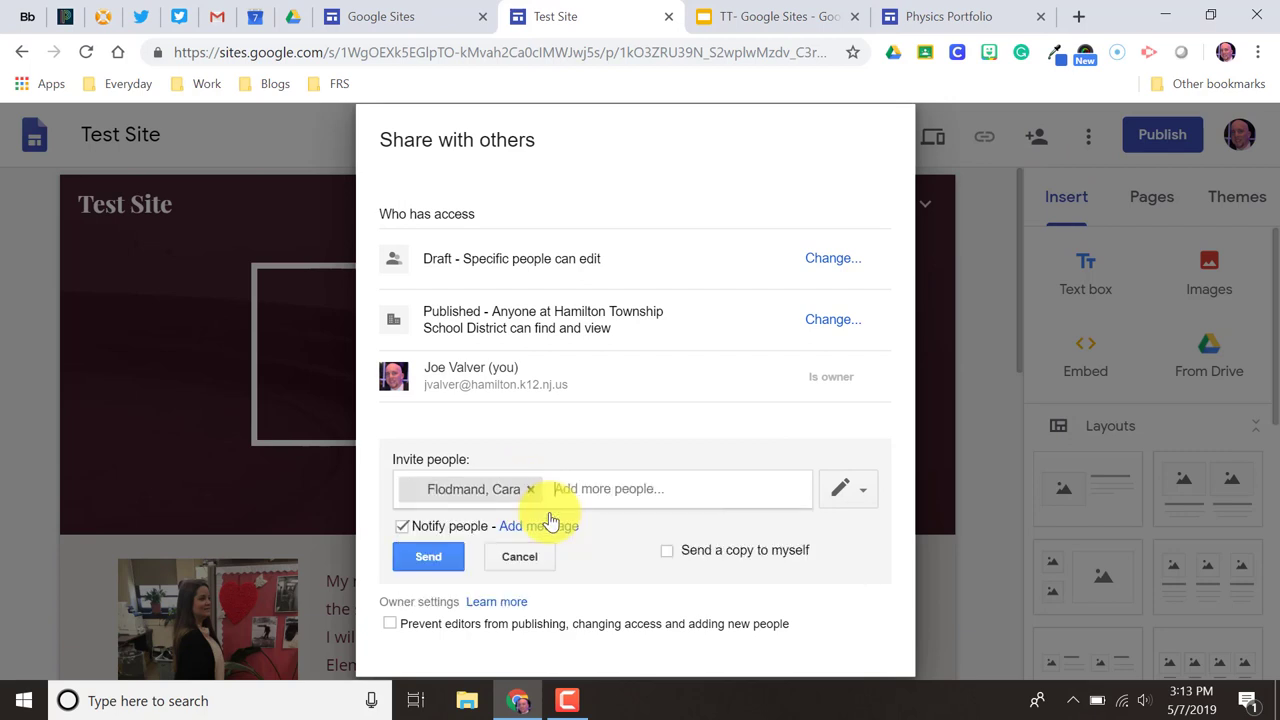
click(858, 488)
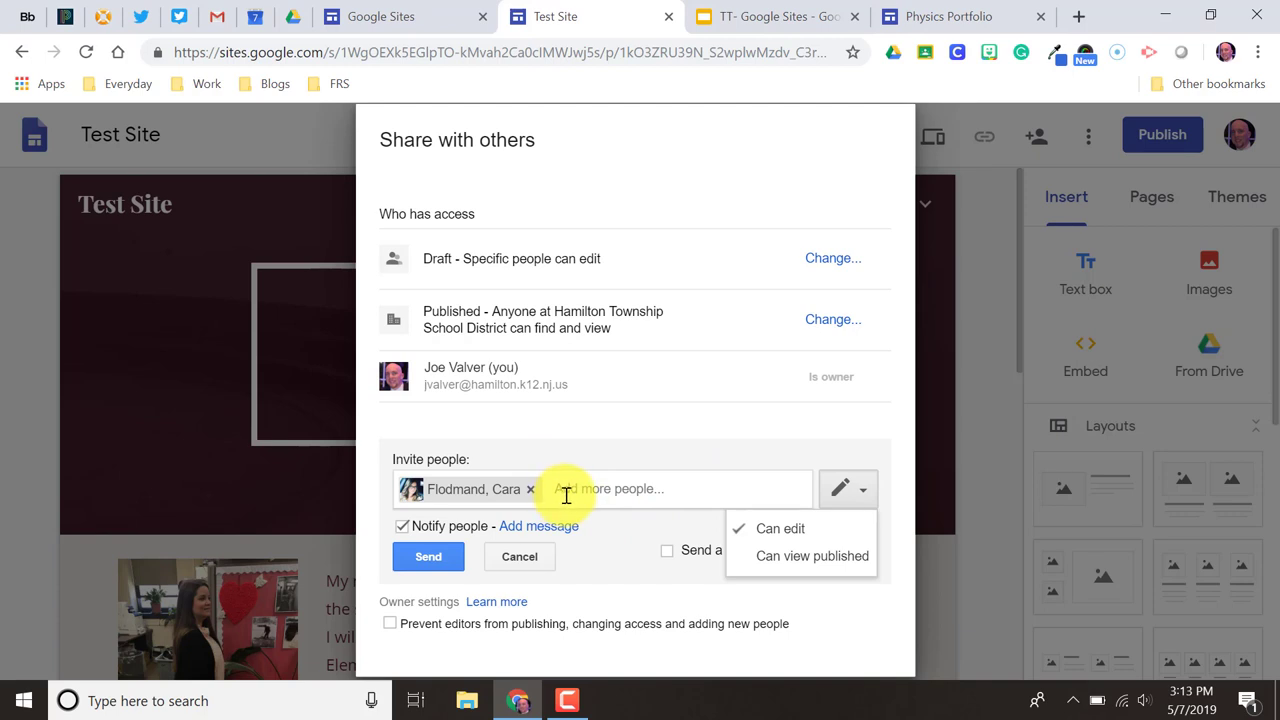
click(530, 489)
click(515, 557)
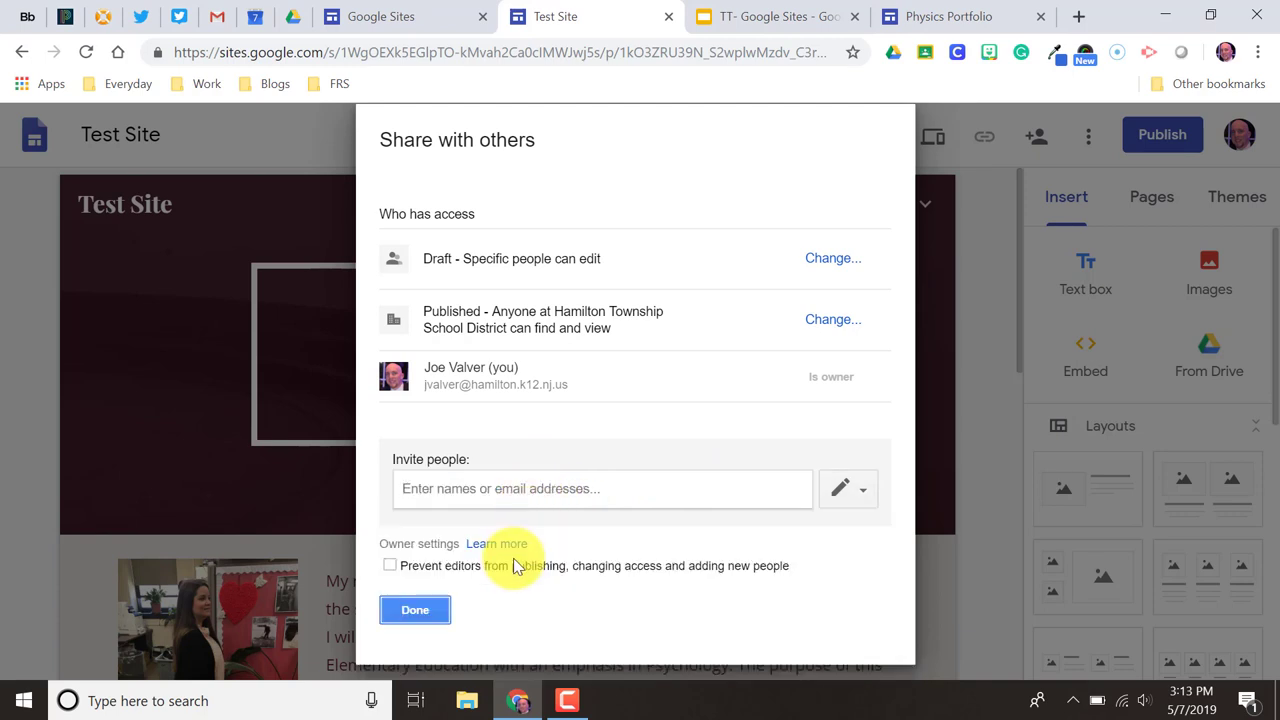
click(420, 612)
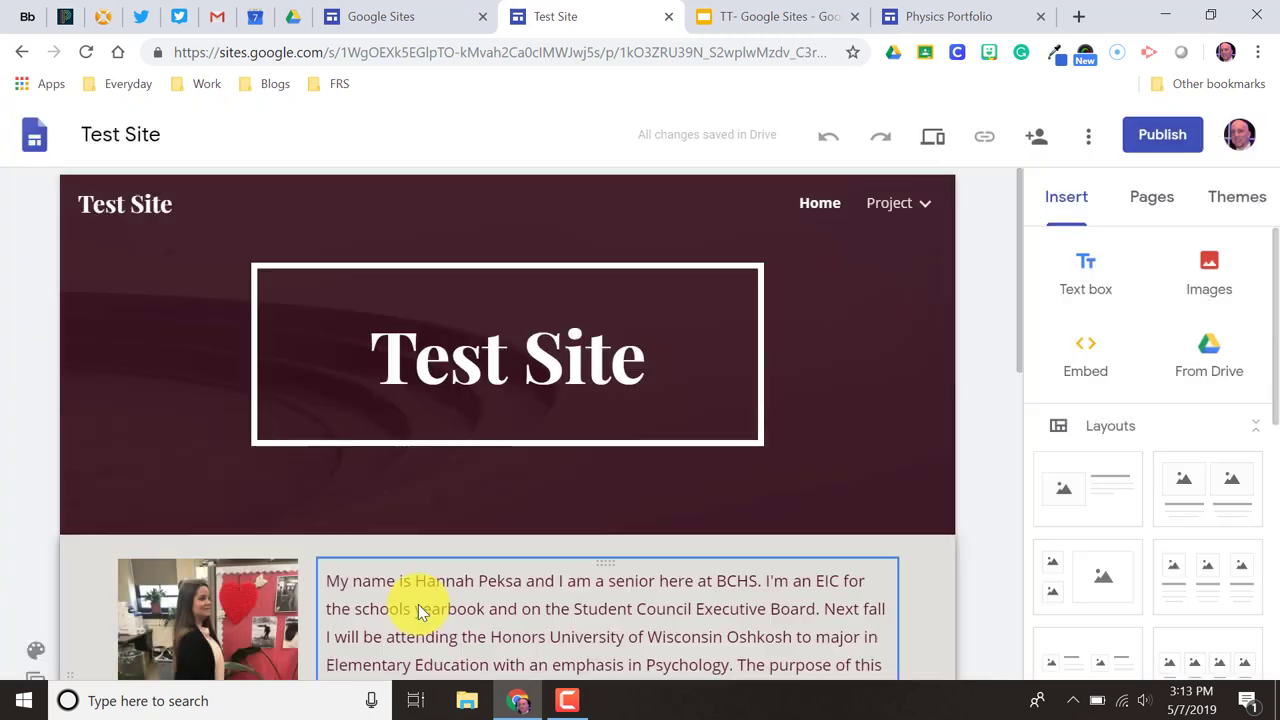
click(1088, 140)
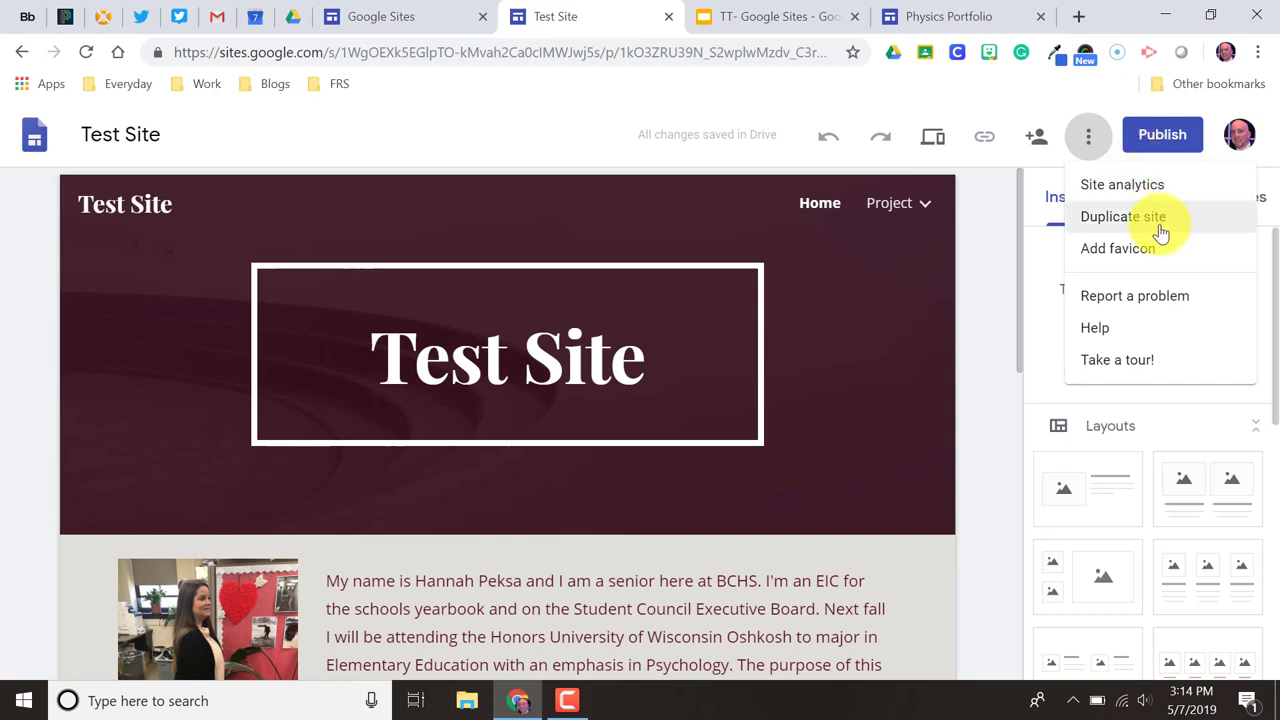
- Switch to the TT- Google Sites presentation in Google Slides and present it from Google Sites Examples through the Questions & Contact Info slide
click(707, 20)
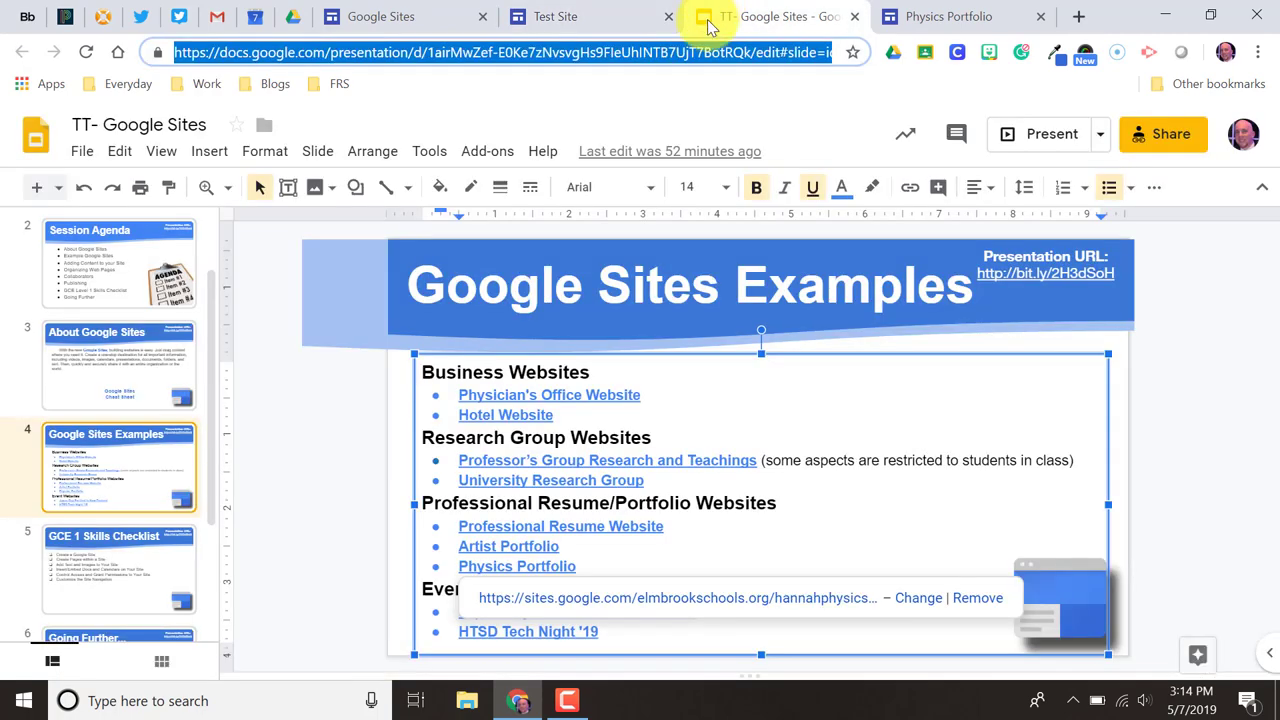
click(1014, 130)
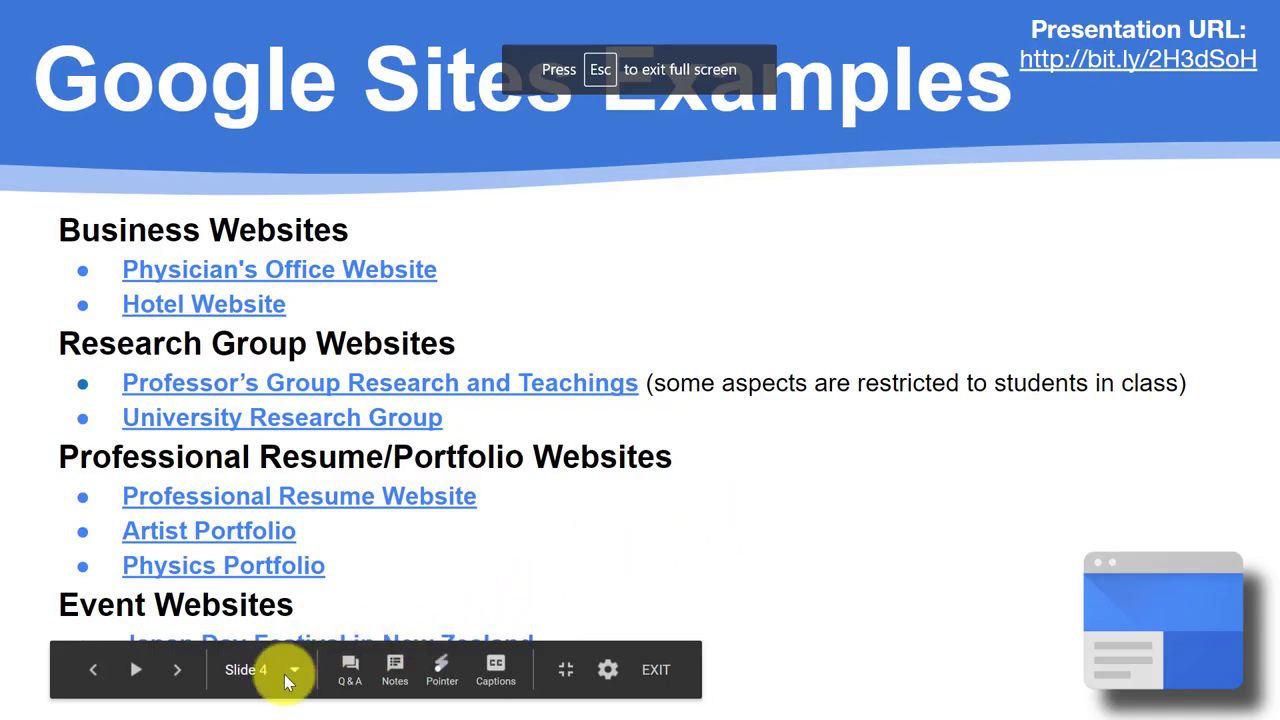
click(175, 678)
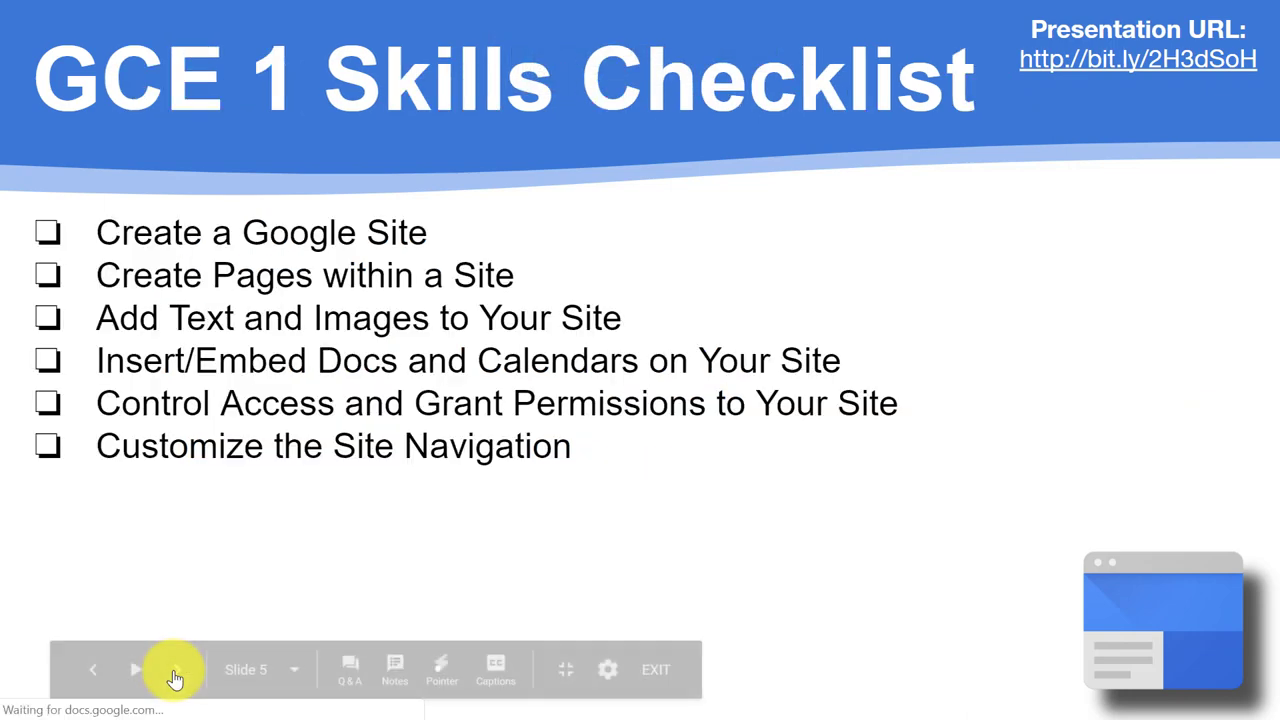
click(175, 678)
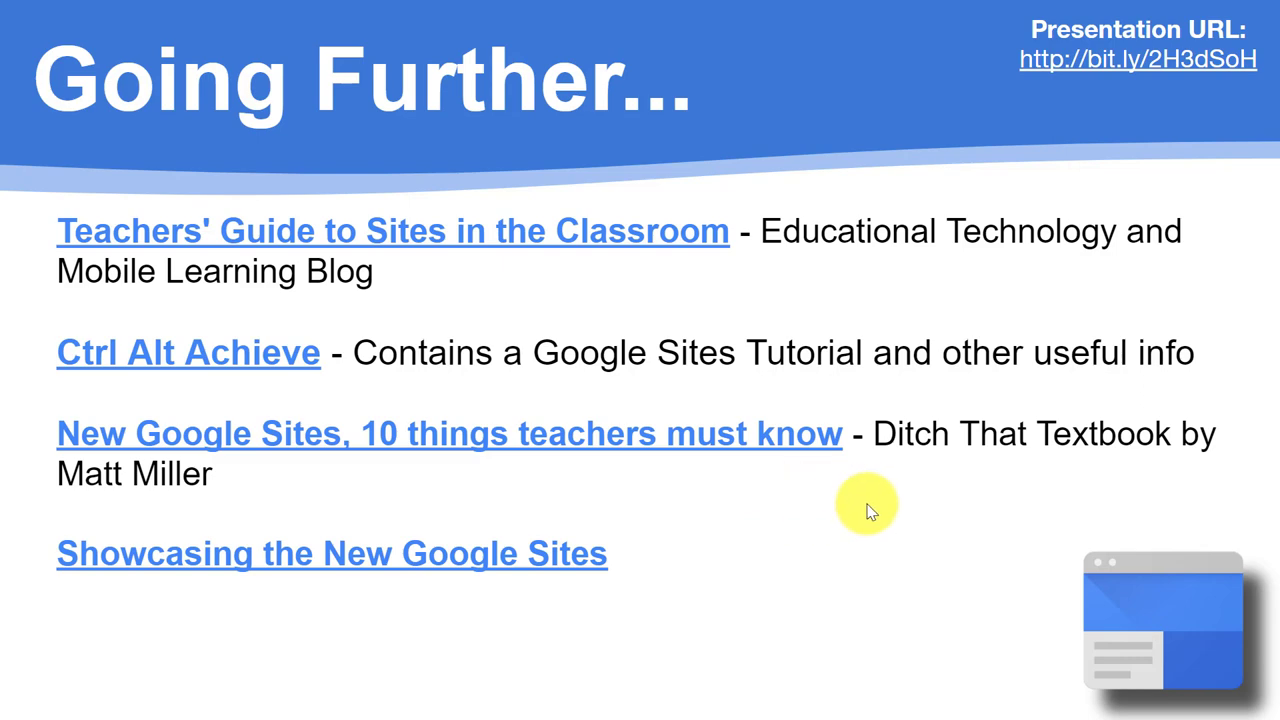
key(Right)
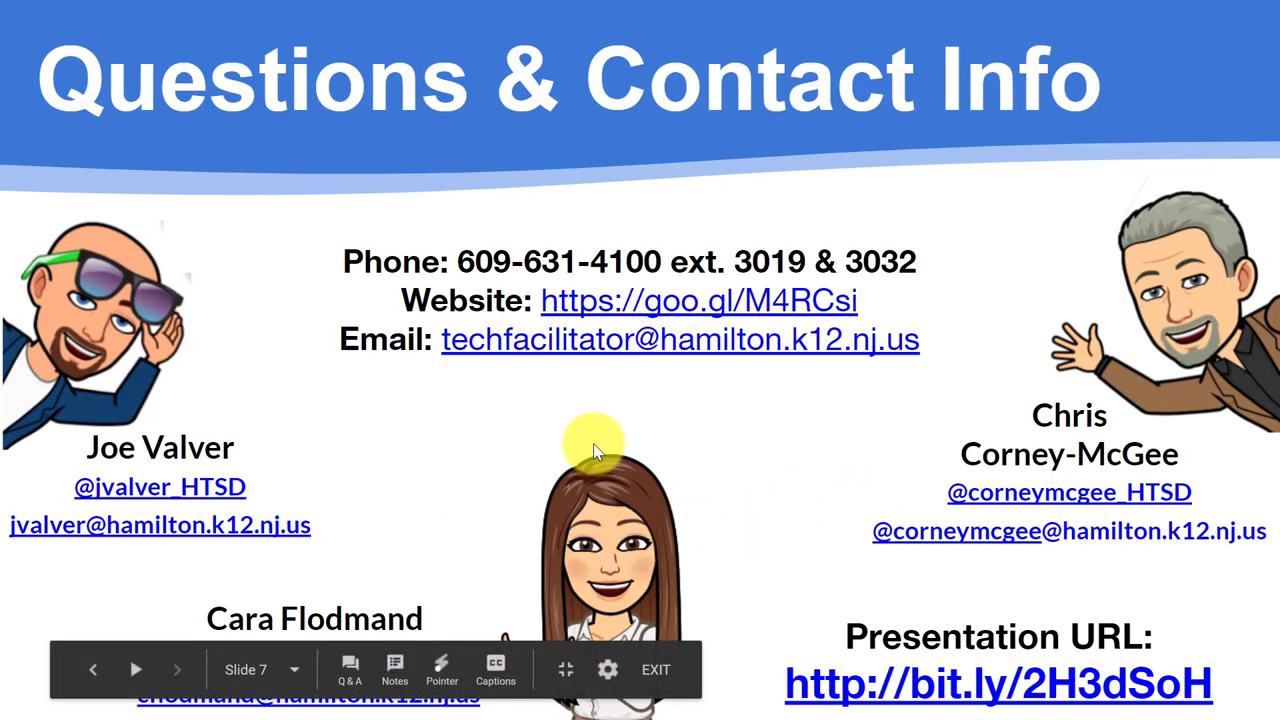